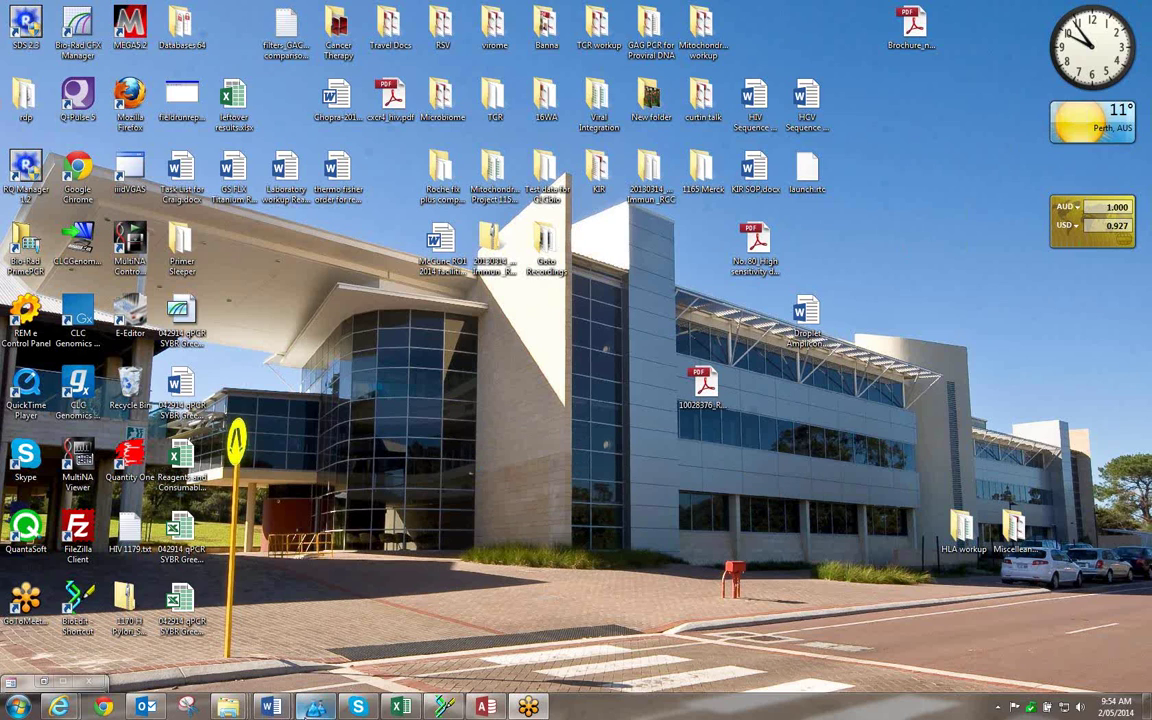
Log out of ELab and log back in with the center, user name and account password.
click(314, 707)
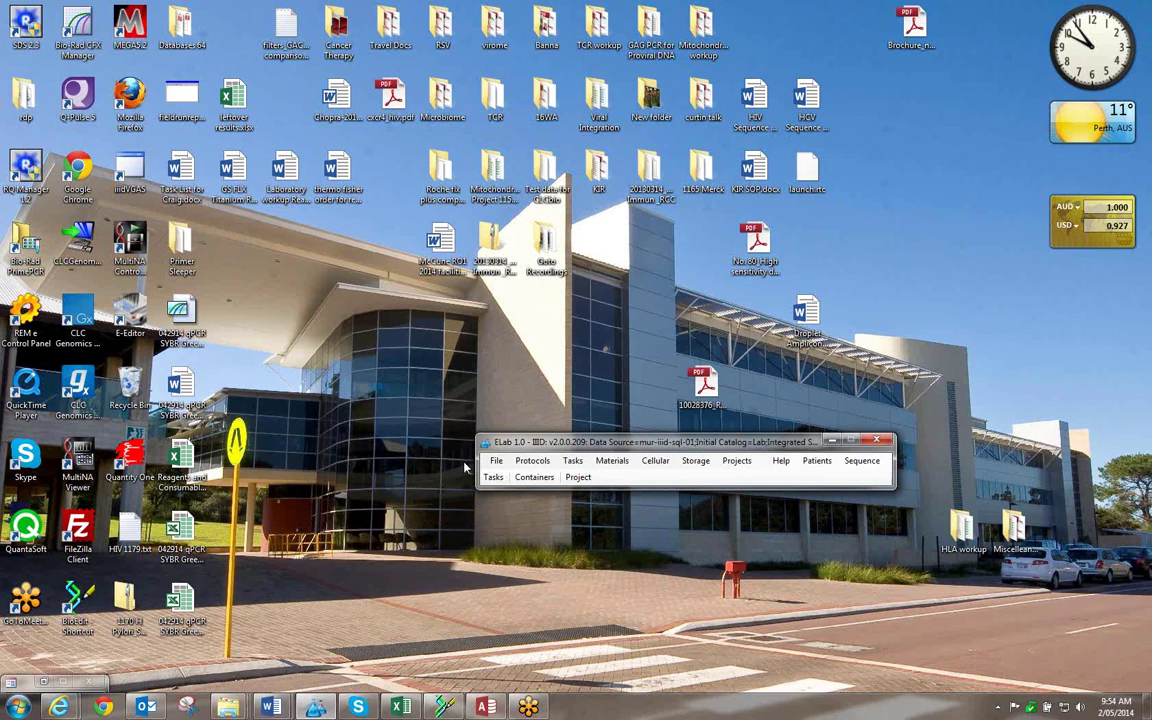
click(496, 461)
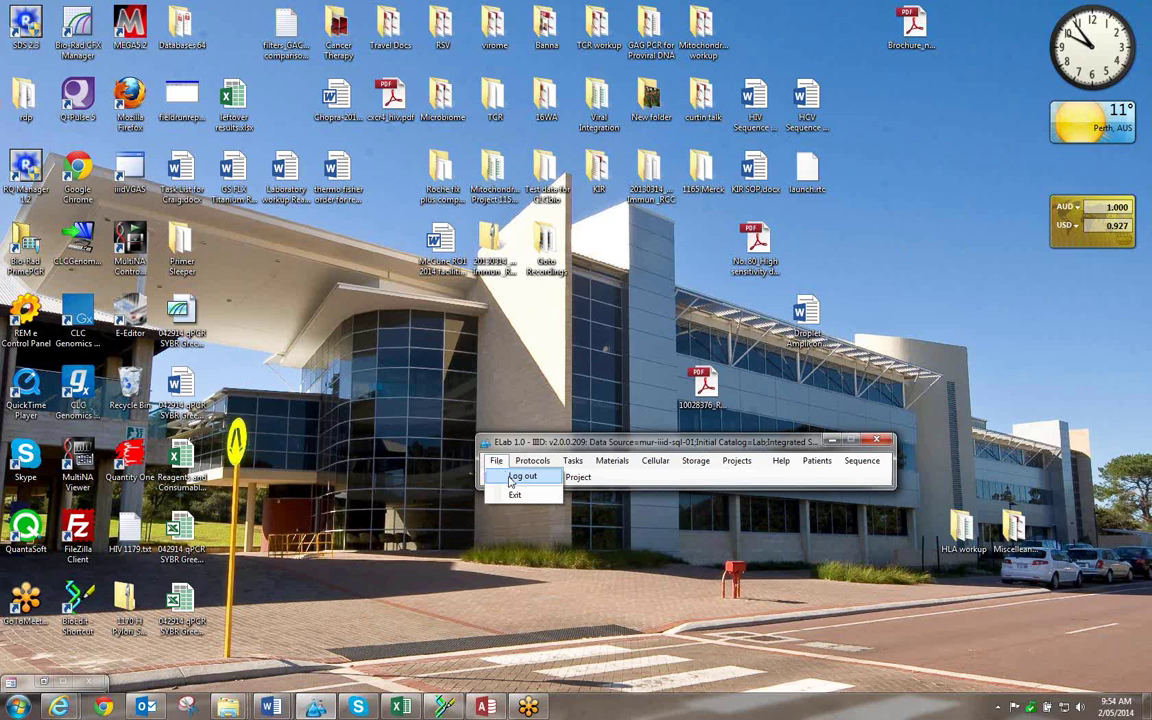
click(511, 478)
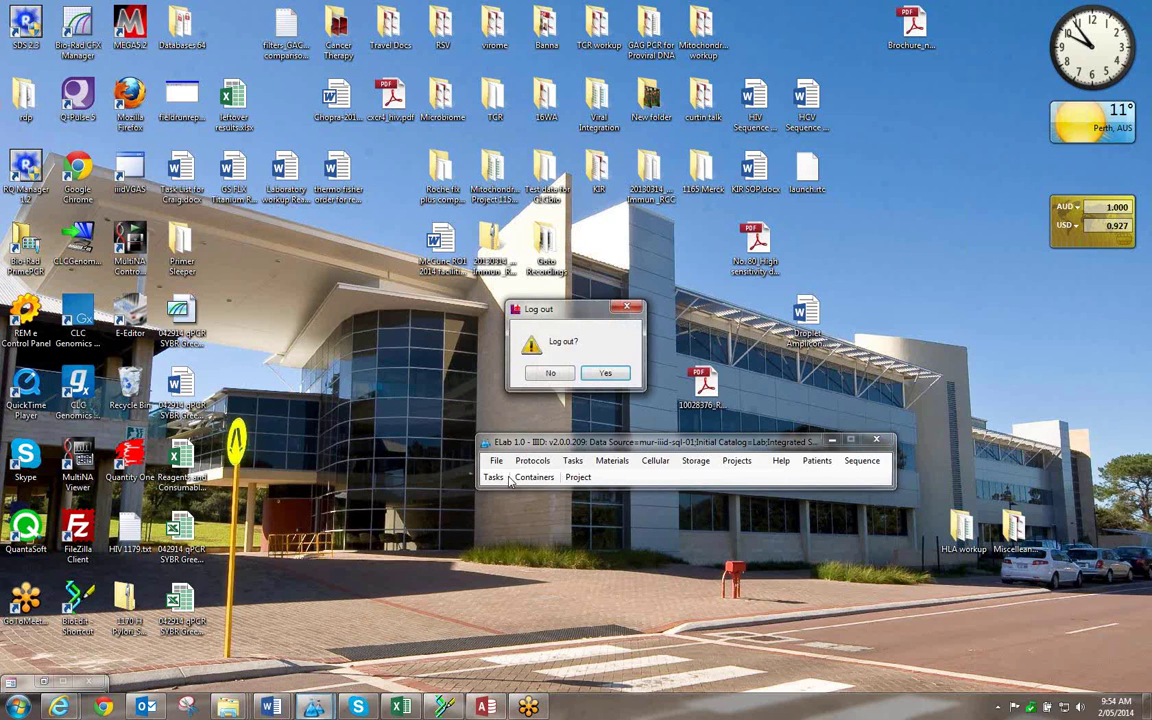
click(600, 373)
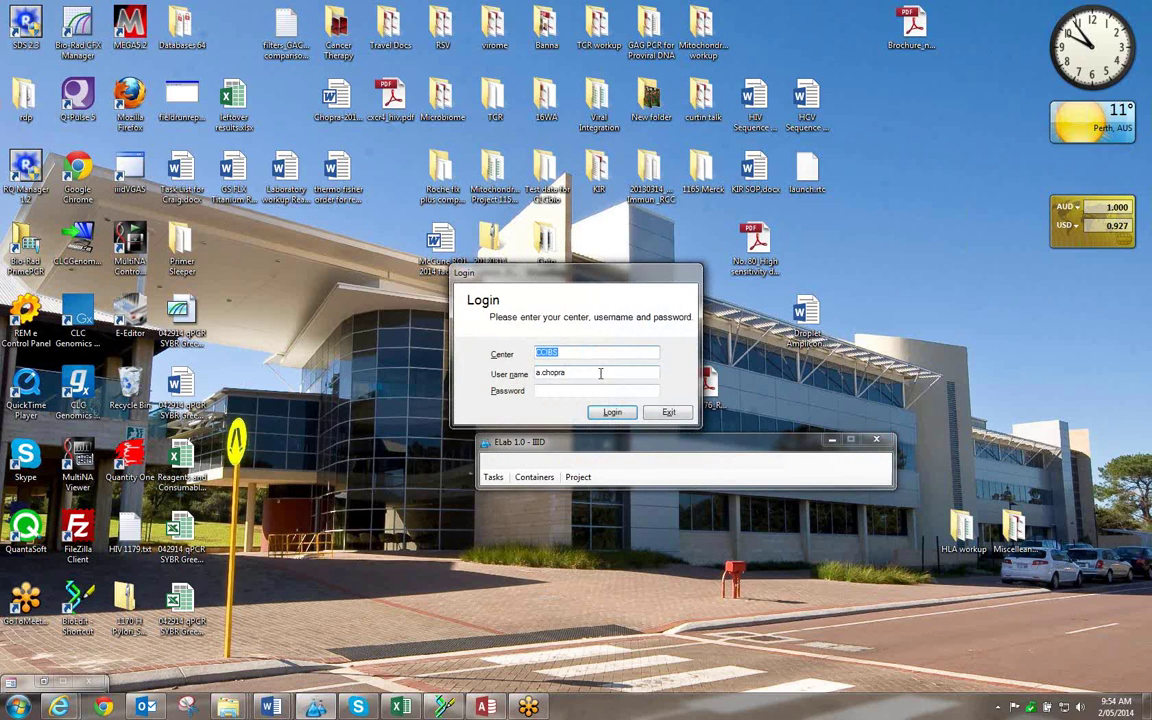
click(612, 412)
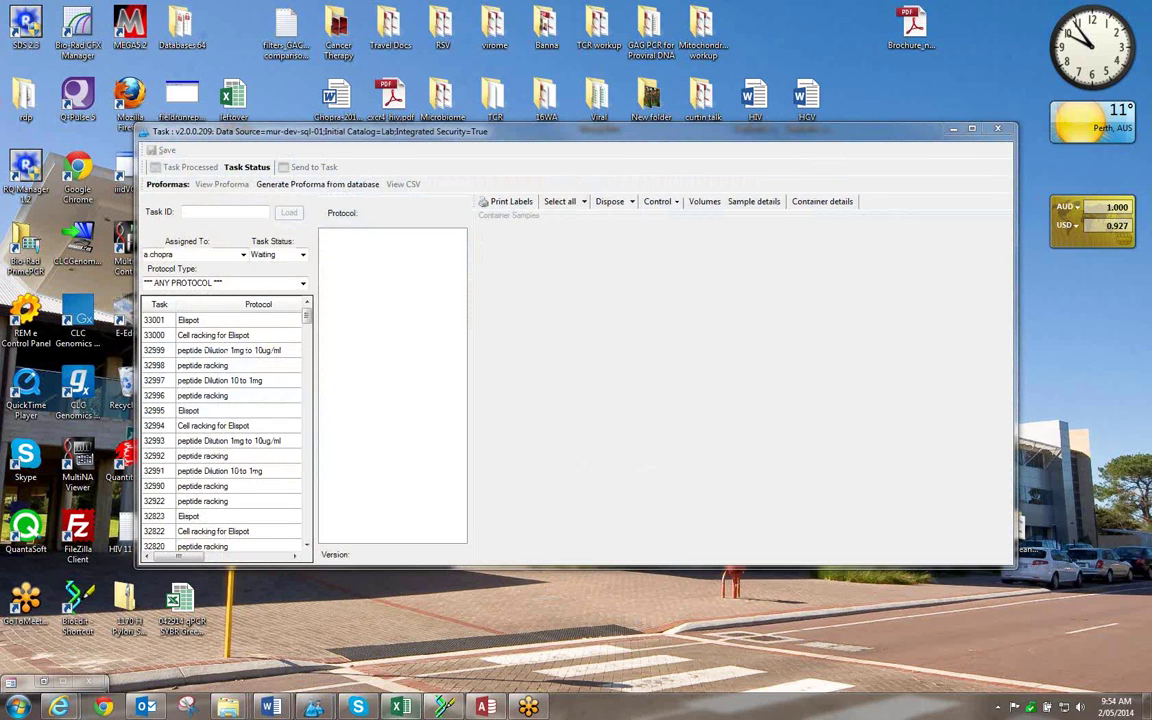
Bring the ELab main window in front of the task window and open the protocol types editor maximized.
mouse_move(318, 710)
click(262, 575)
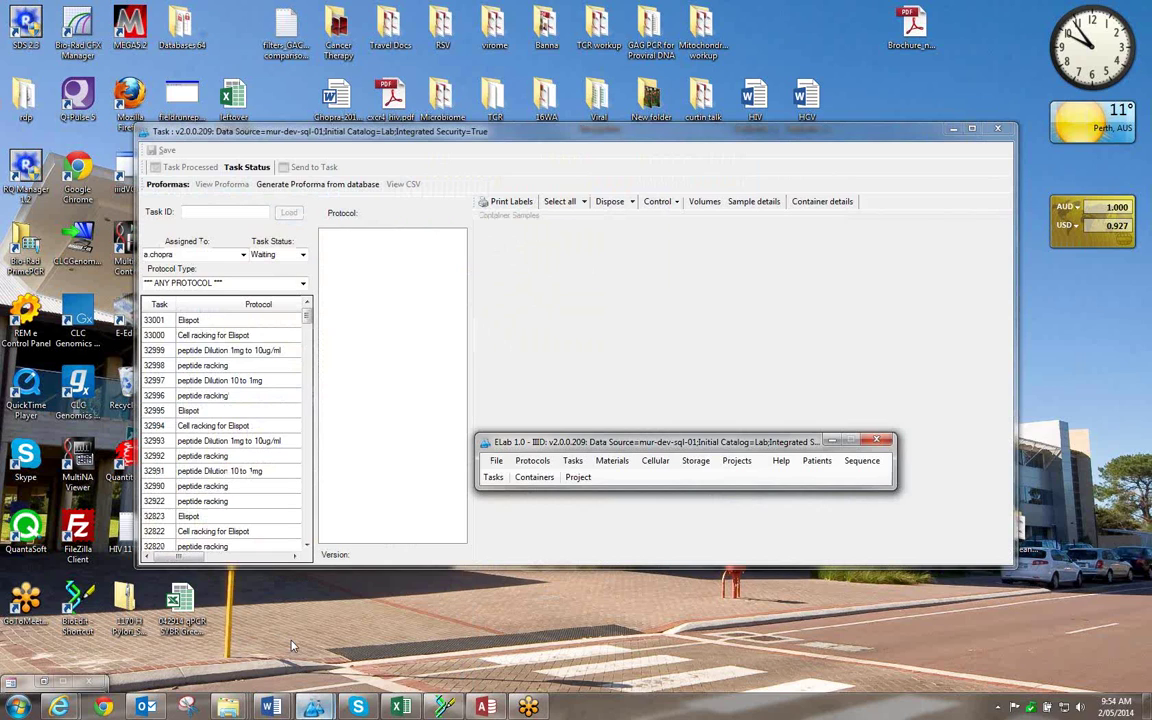
drag(700, 441, 740, 322)
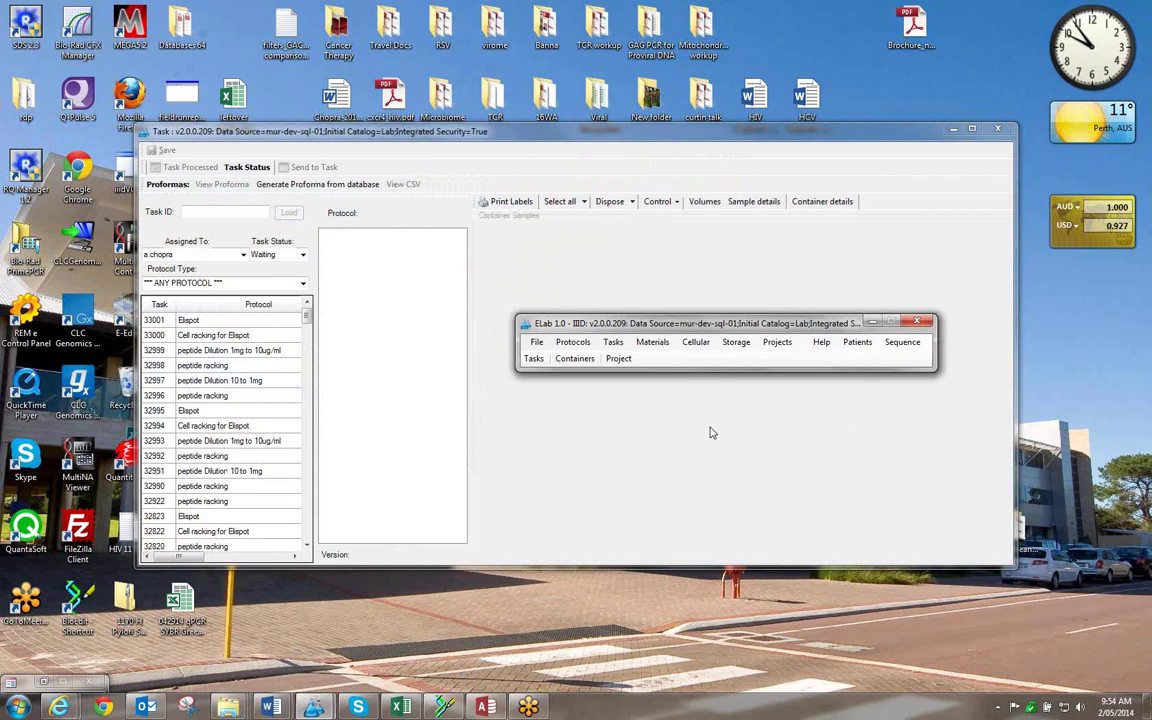
click(575, 343)
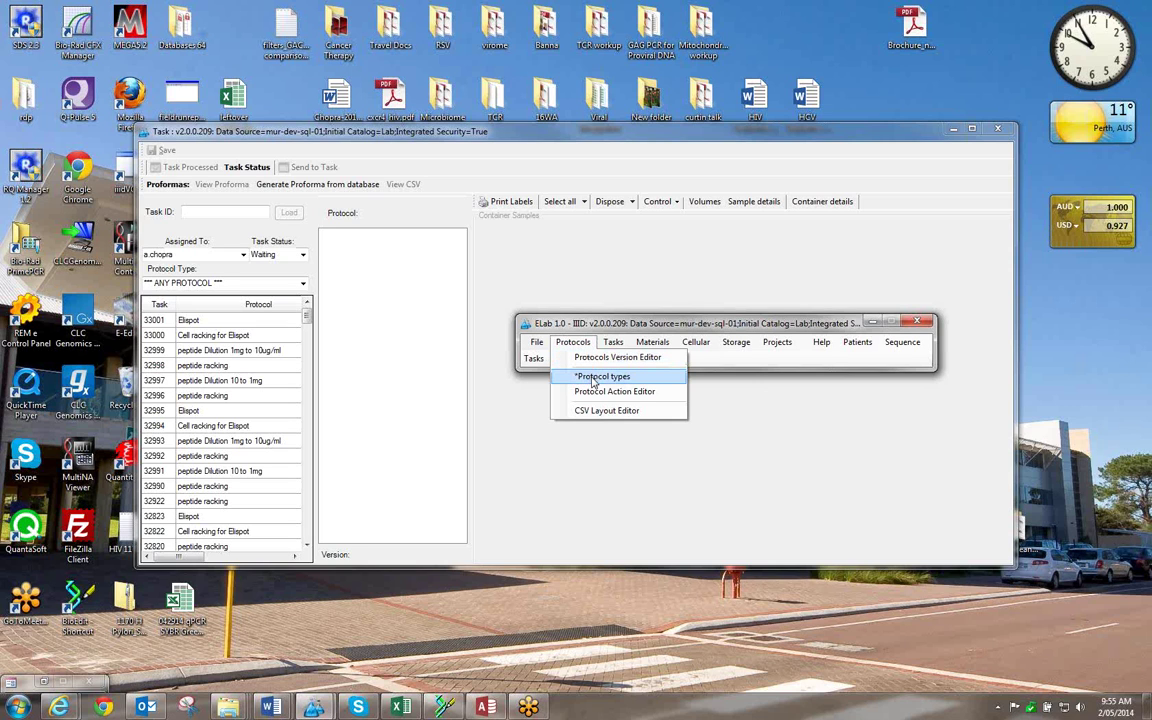
click(601, 377)
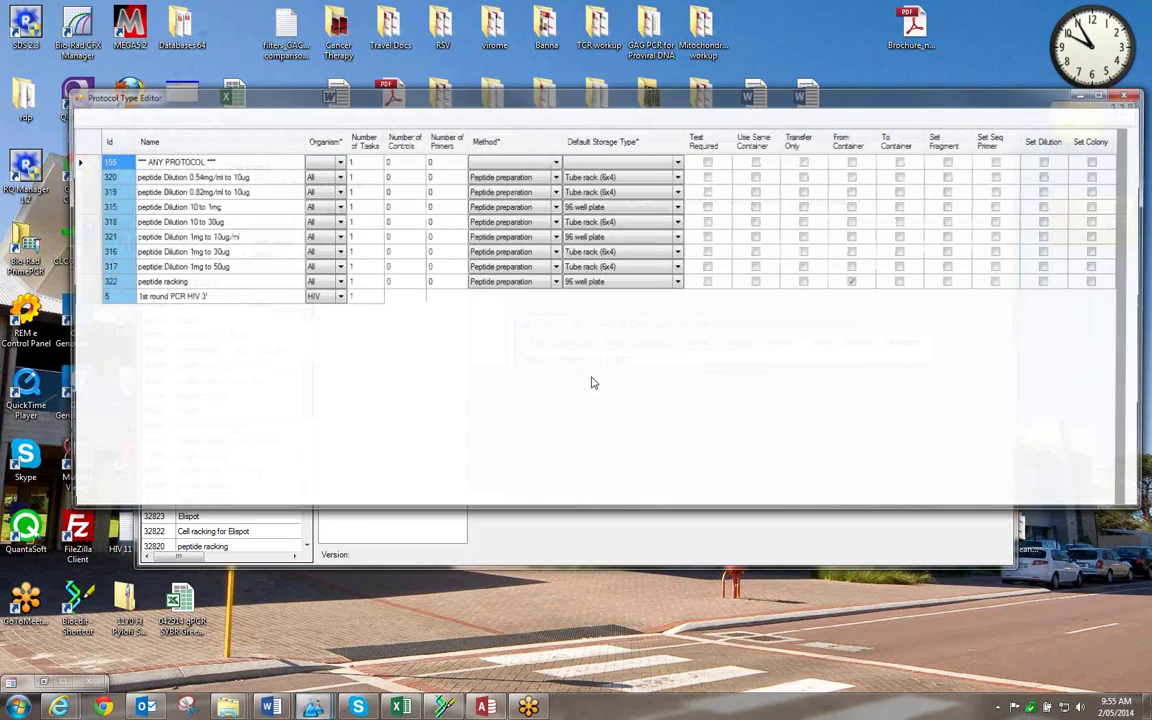
drag(741, 97, 709, 85)
click(1073, 80)
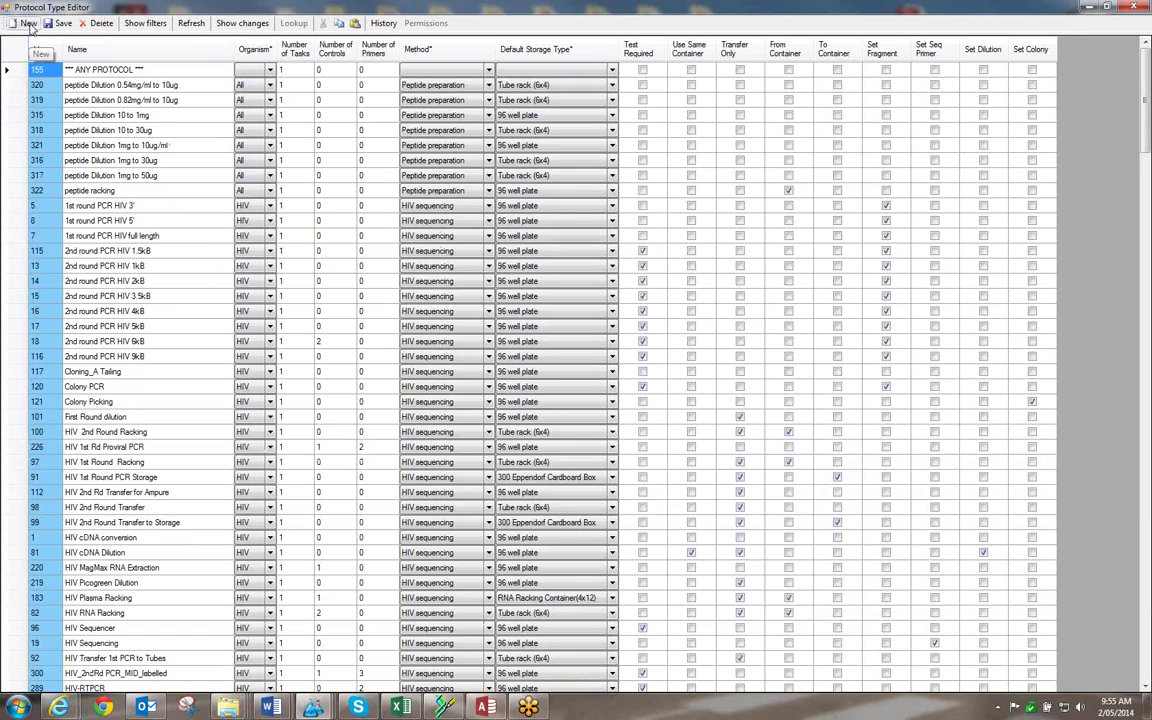
Add a new protocol type named "Elisa P24 Assay".
click(29, 23)
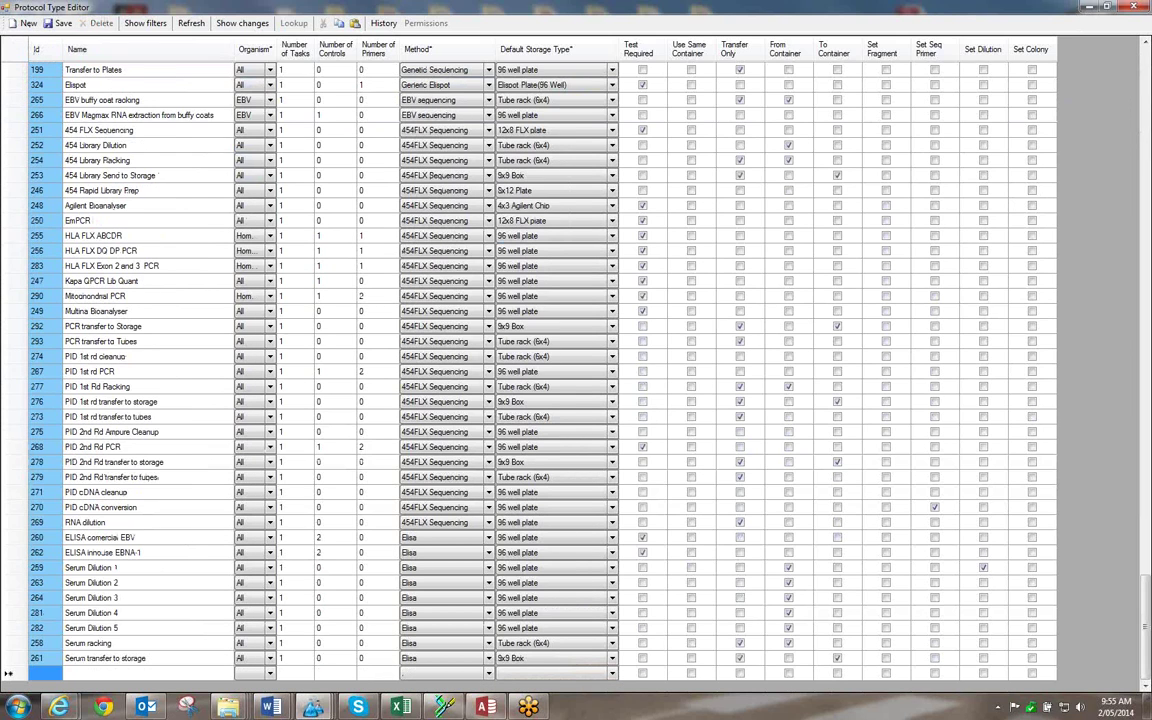
click(73, 675)
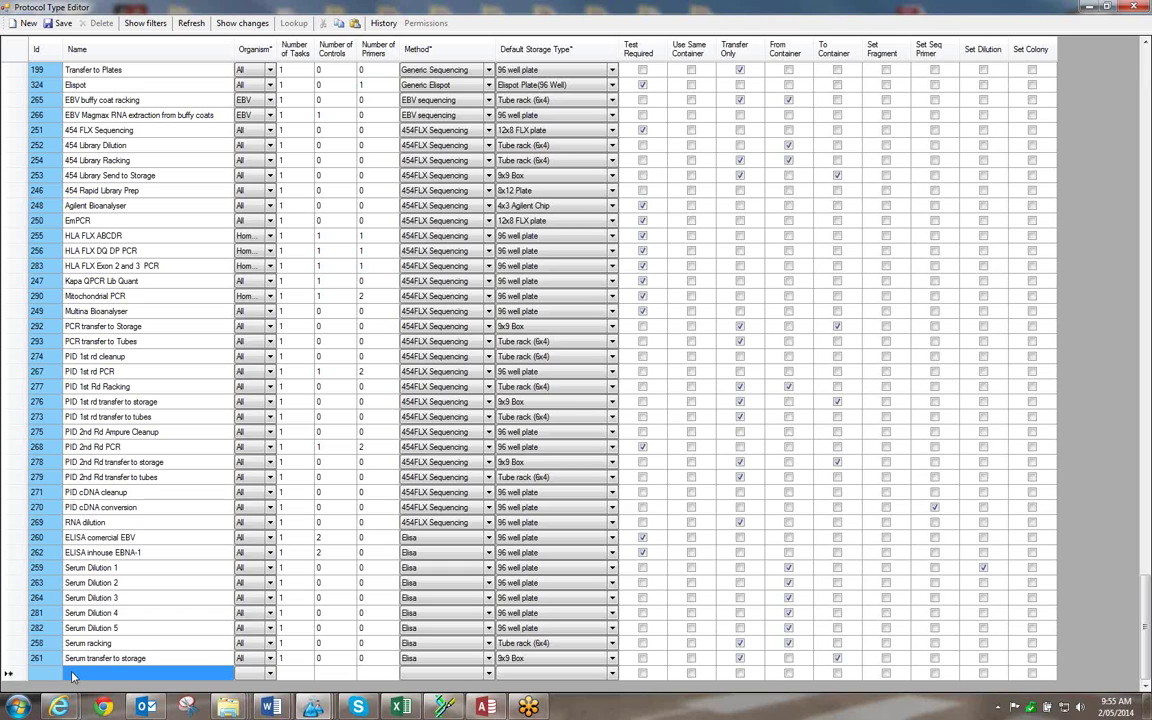
click(72, 673)
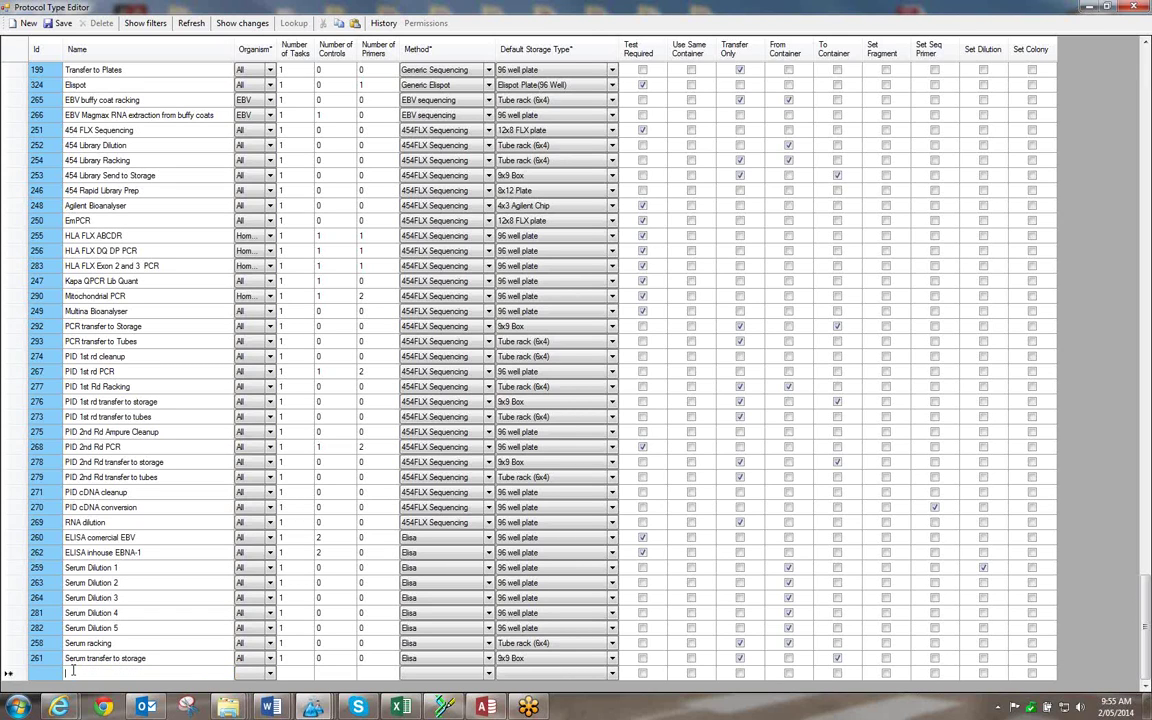
text(Elisa P24)
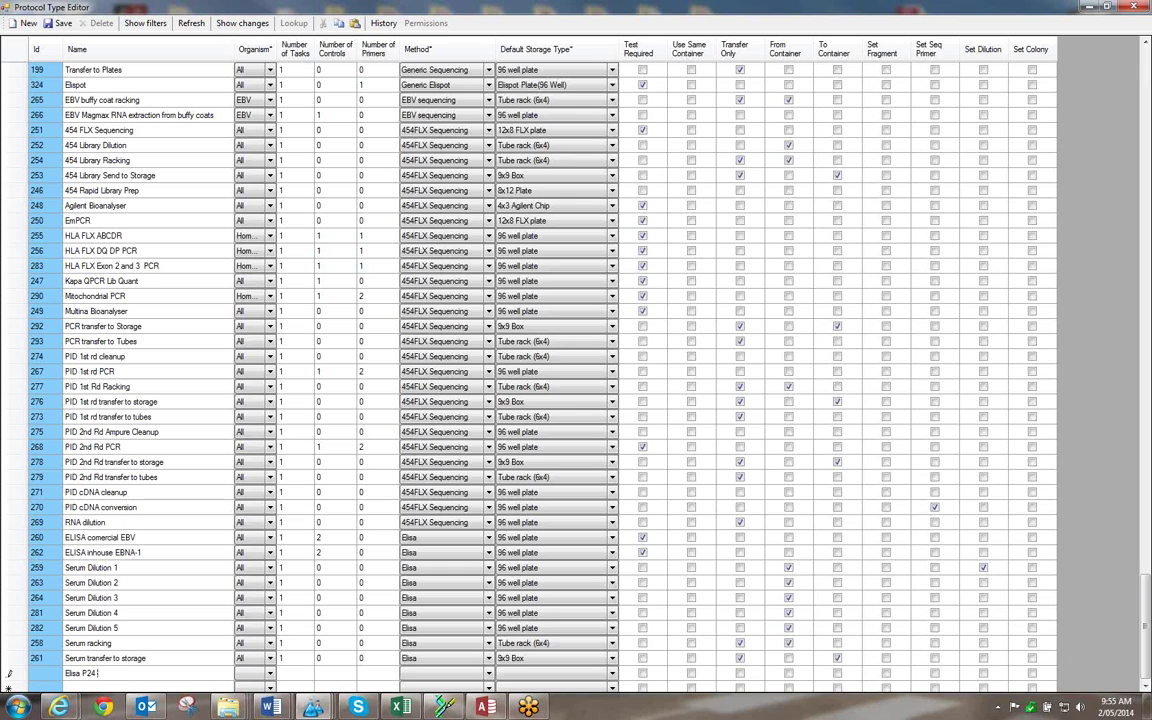
text( Assay)
Set the organism of the Elisa P24 Assay protocol type to HIV.
click(270, 676)
click(271, 677)
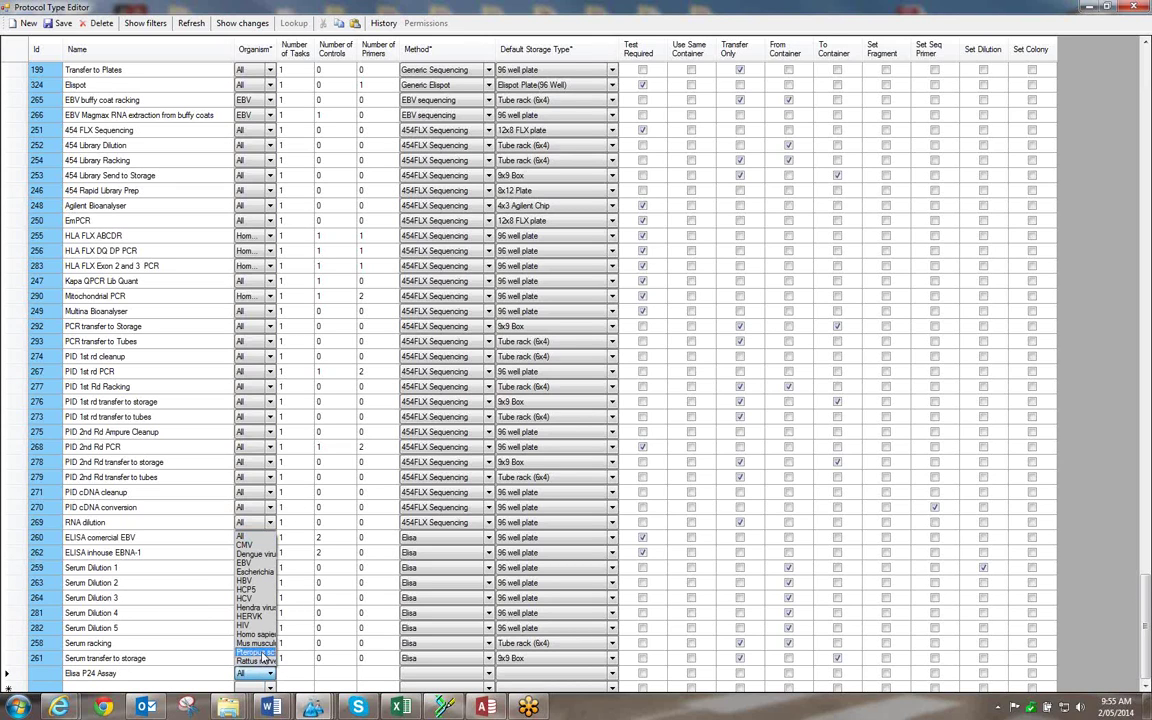
click(258, 627)
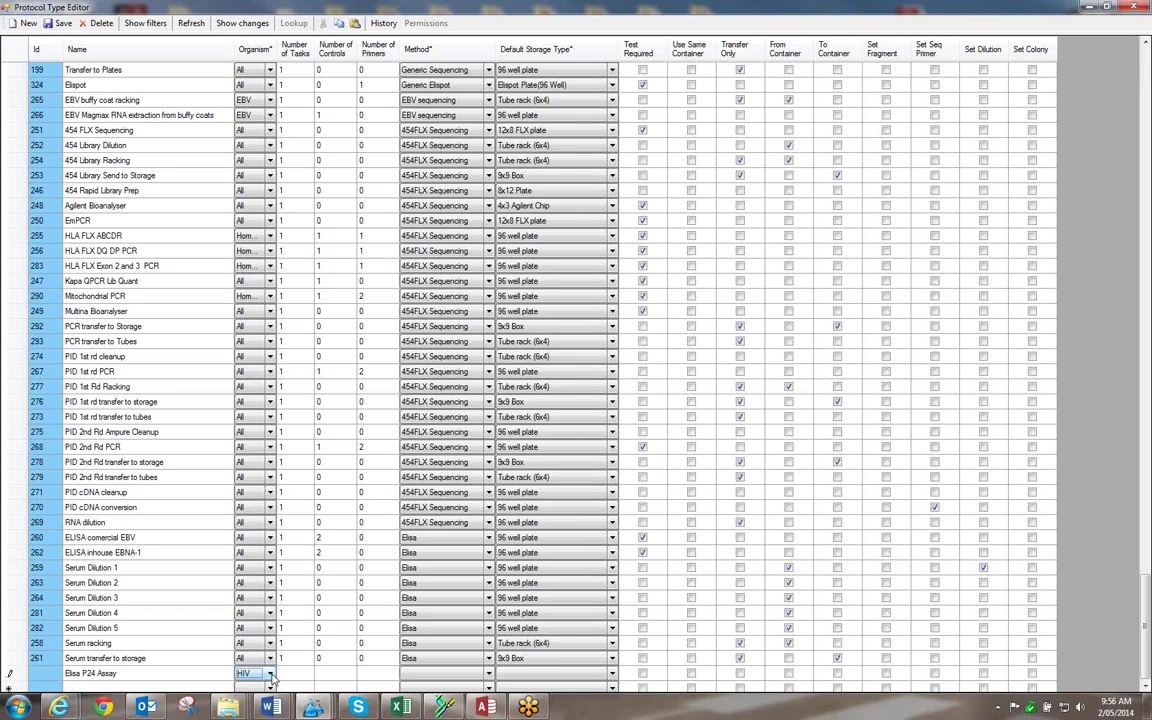
click(270, 674)
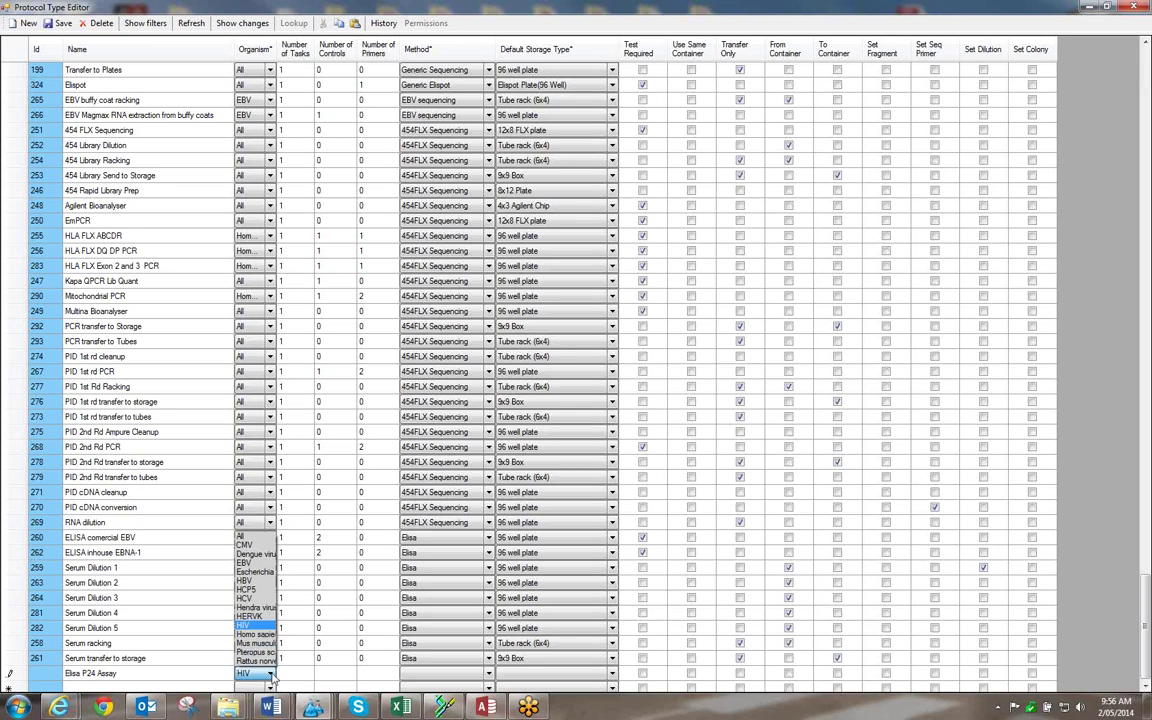
click(272, 679)
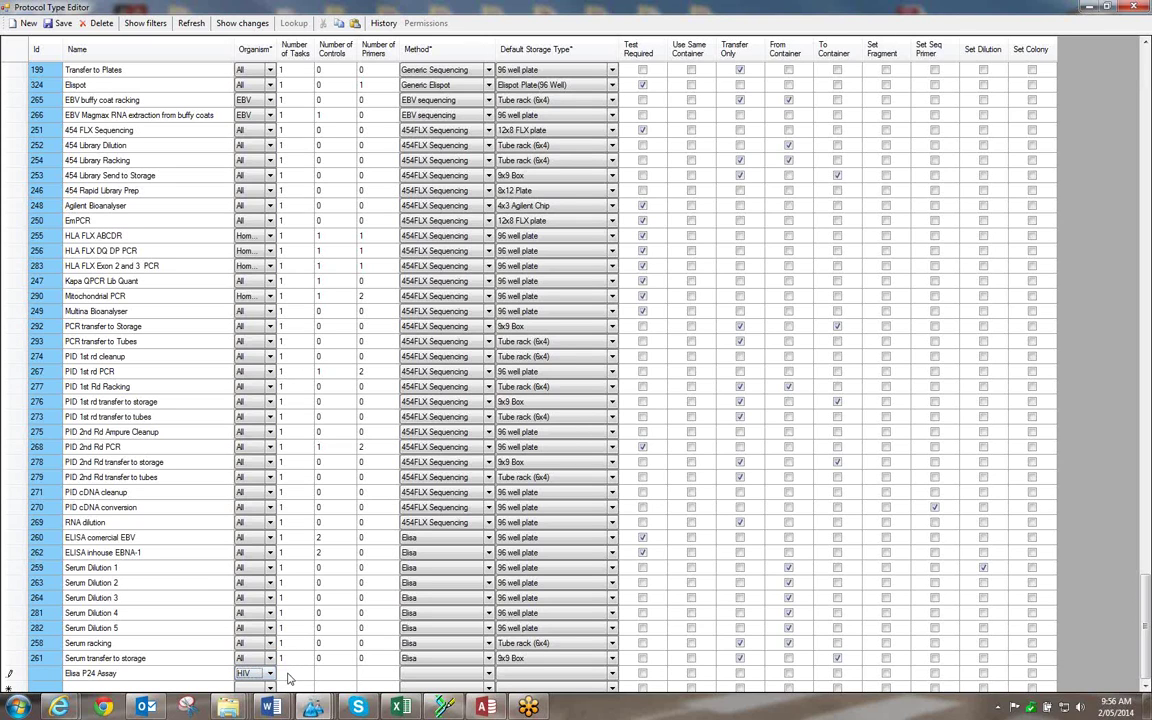
Set the Elisa P24 Assay's number of tasks to 1, number of controls to 1 and number of primers to 0.
click(302, 676)
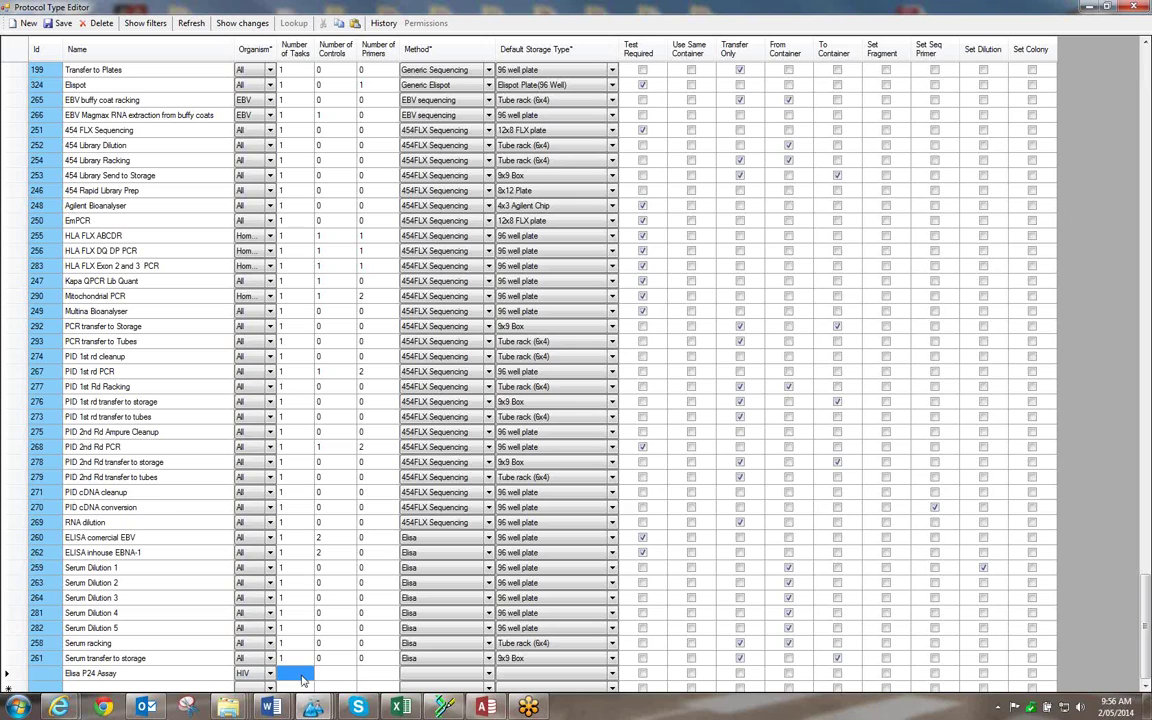
text(1)
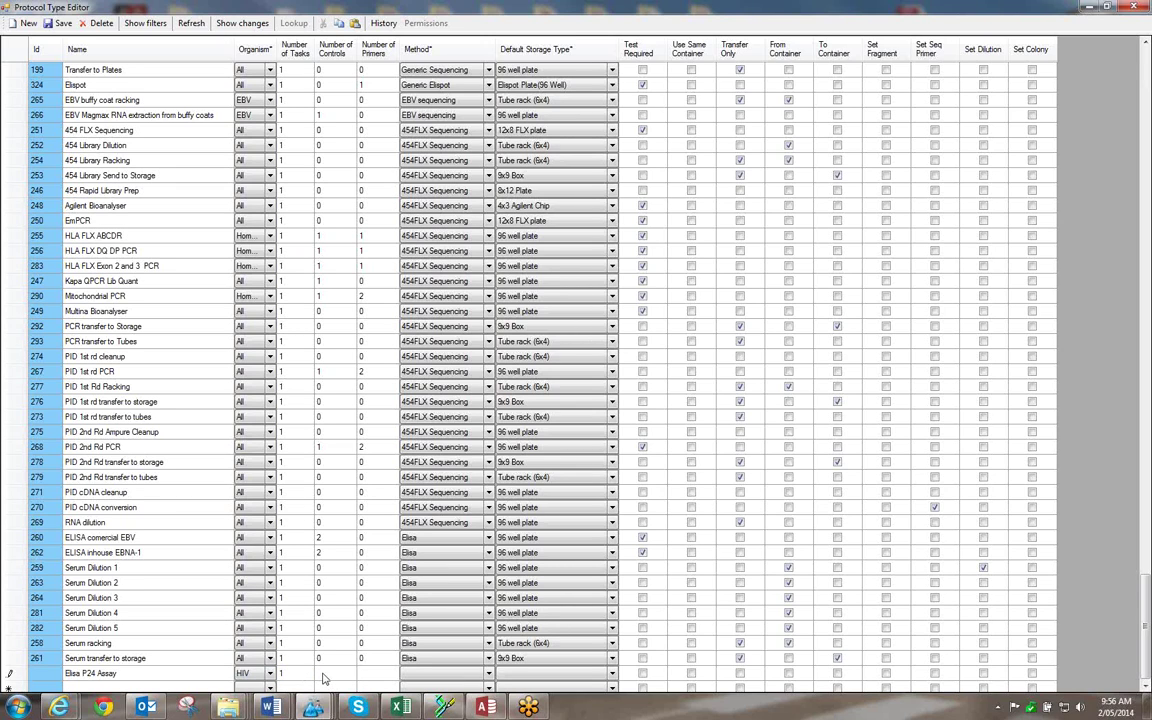
click(323, 677)
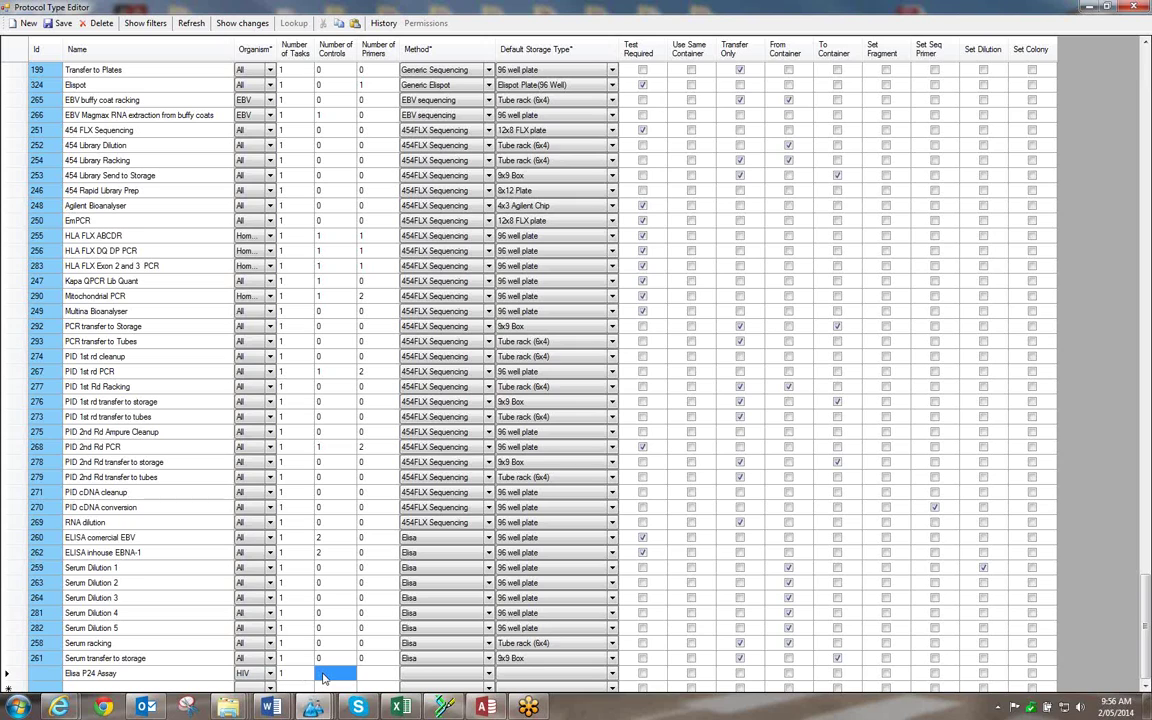
text(1)
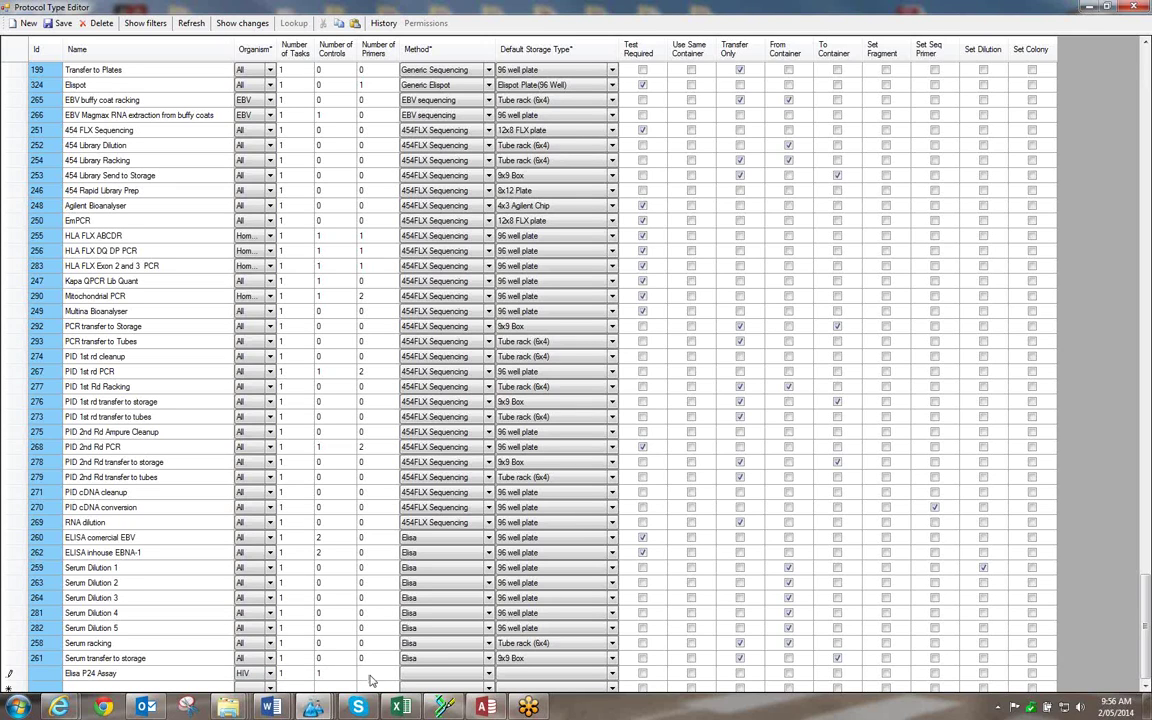
click(372, 677)
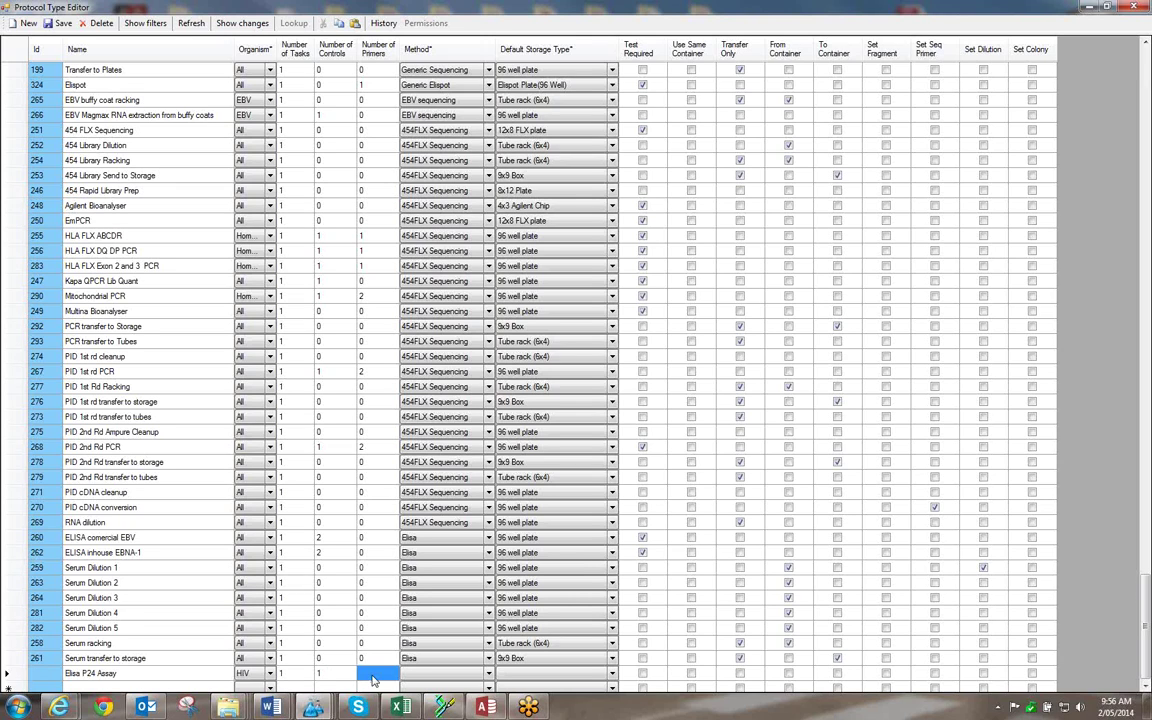
text(0)
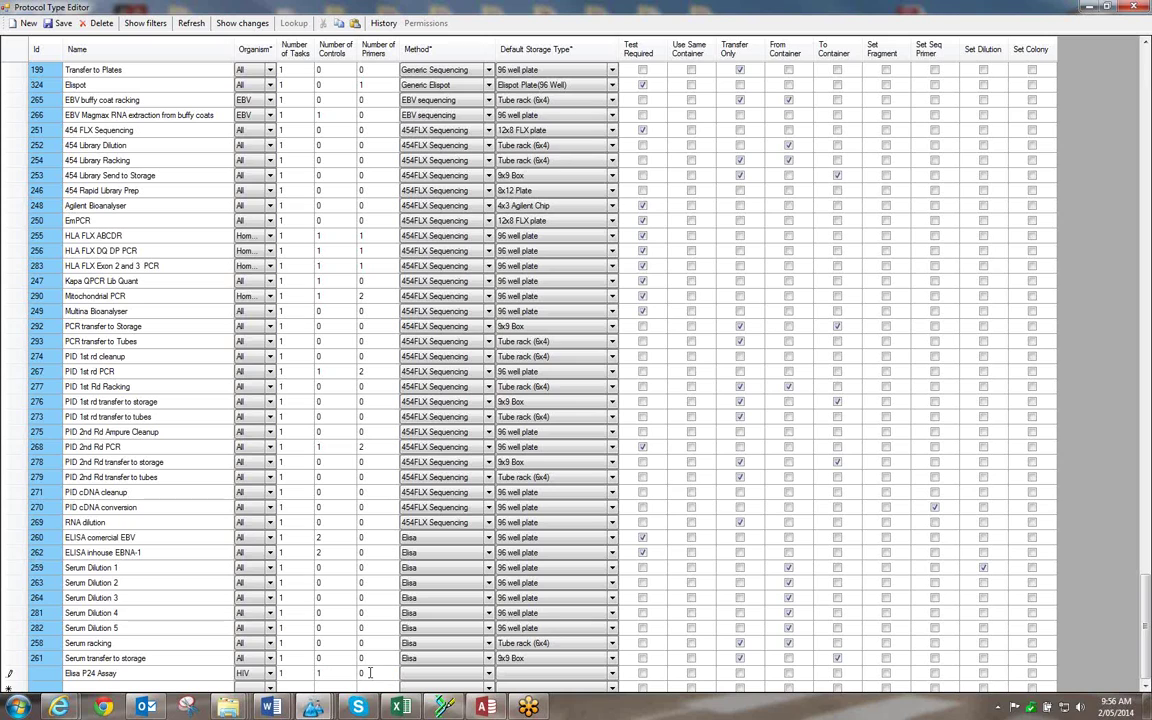
Assign the Elisa method and the 96 well plate default storage type to the Elisa P24 Assay.
click(418, 678)
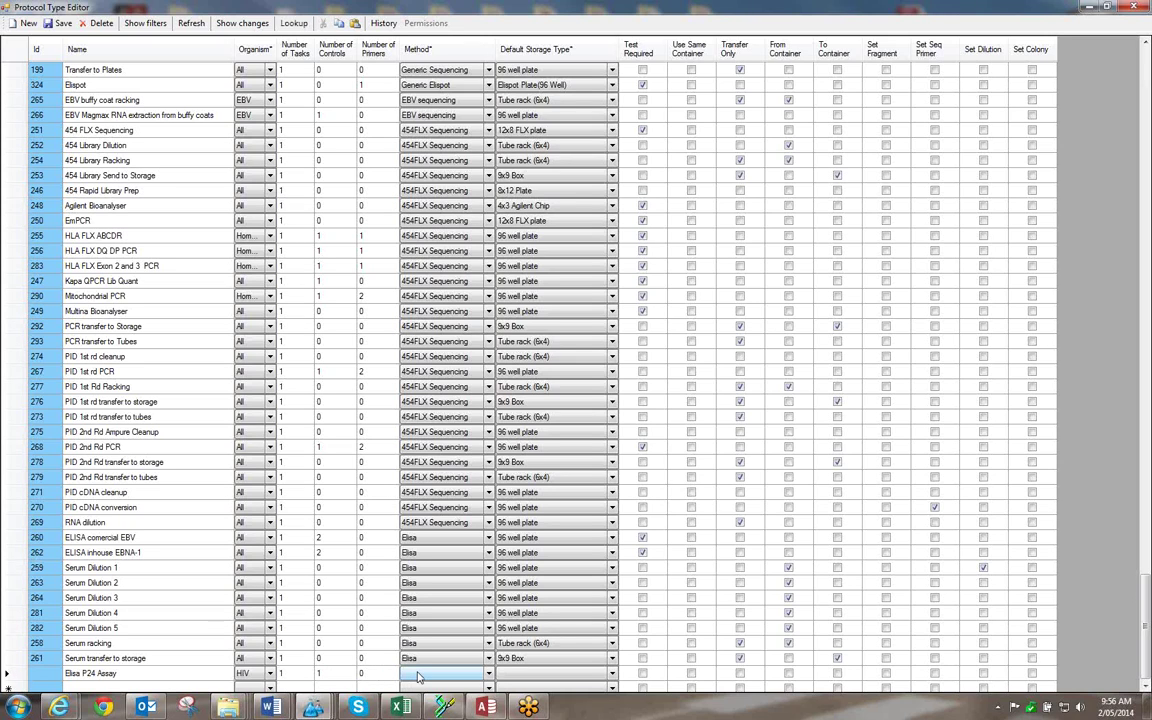
click(489, 675)
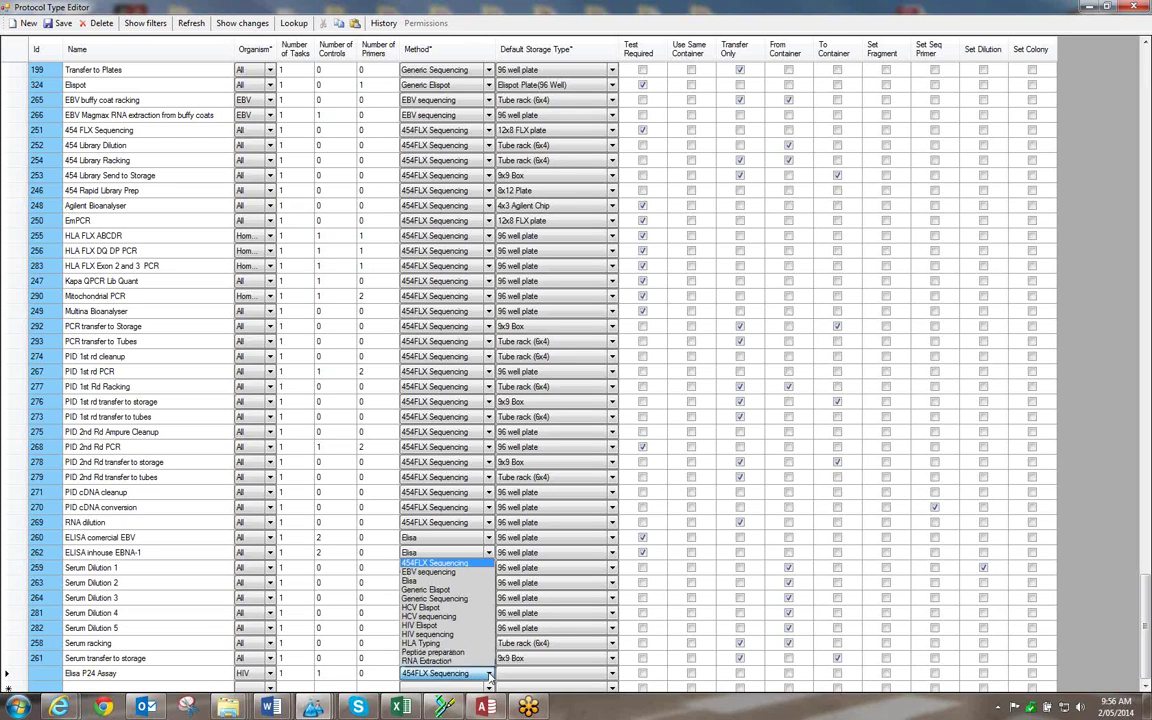
click(428, 580)
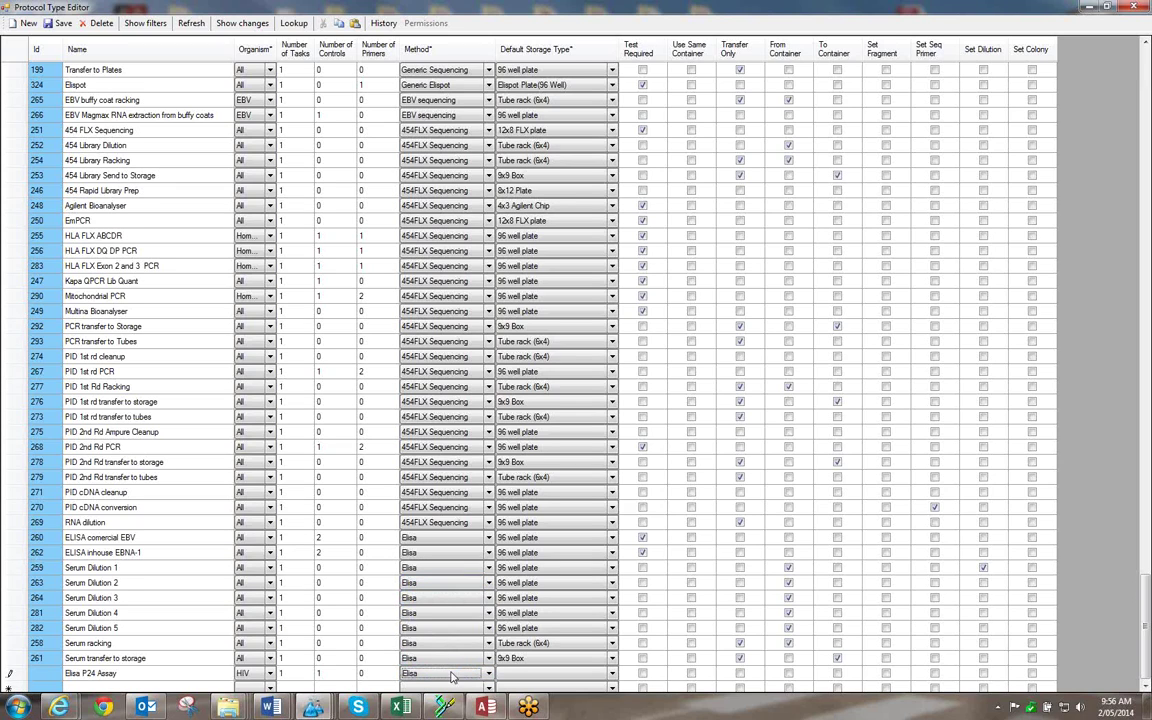
click(516, 677)
click(612, 677)
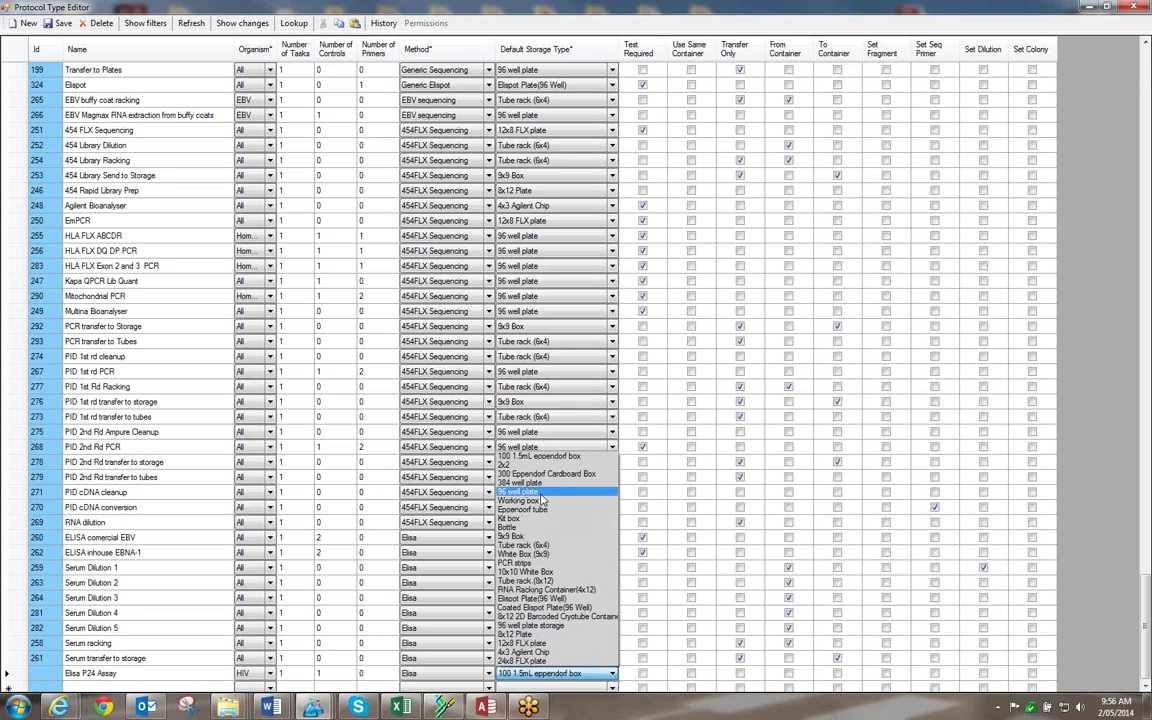
click(528, 492)
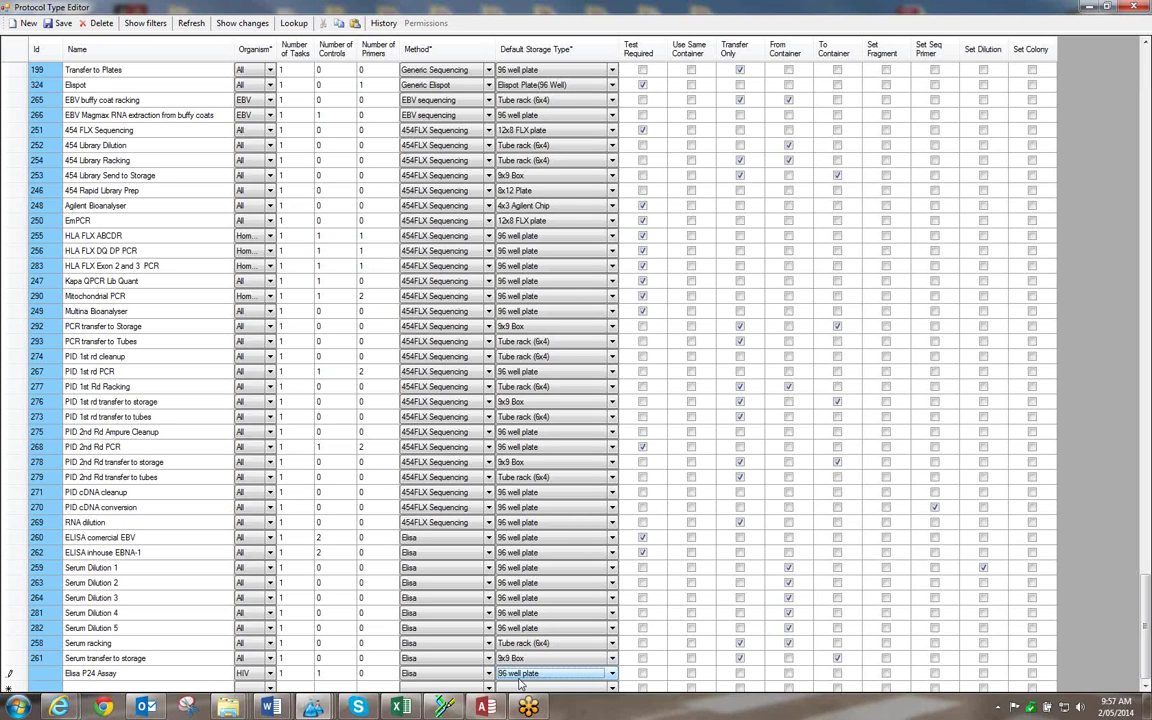
Mark the Elisa P24 Assay as Test Required, then save the protocol type and close the editor.
click(642, 673)
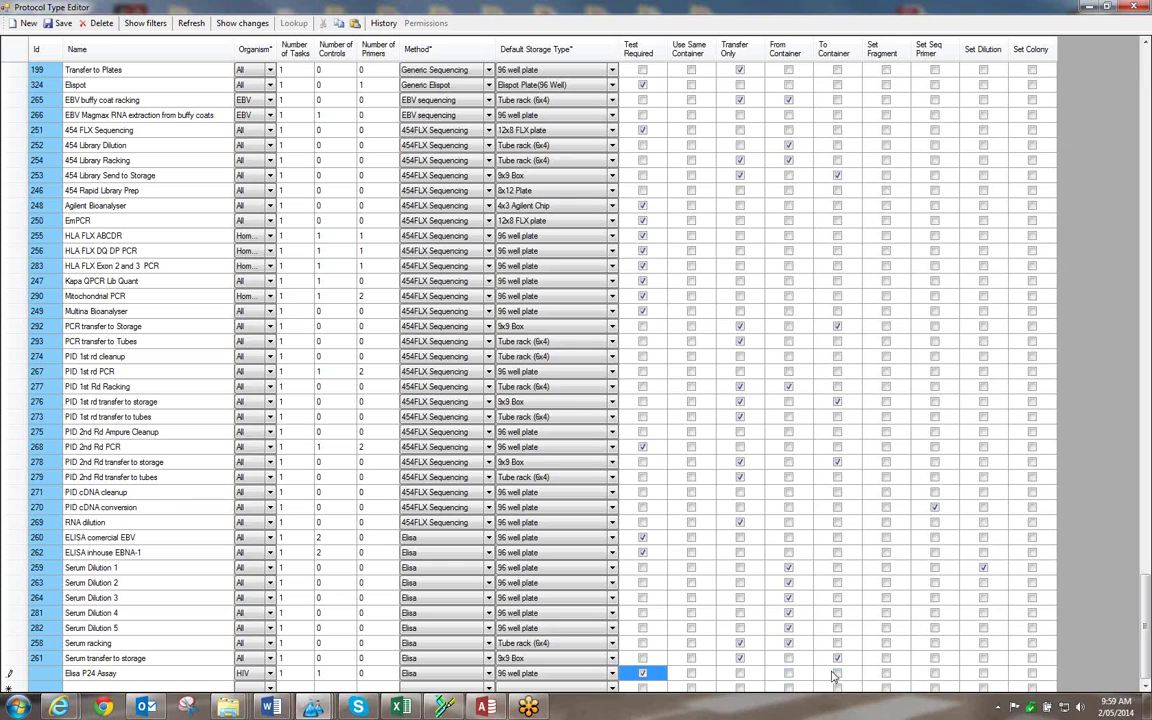
click(789, 674)
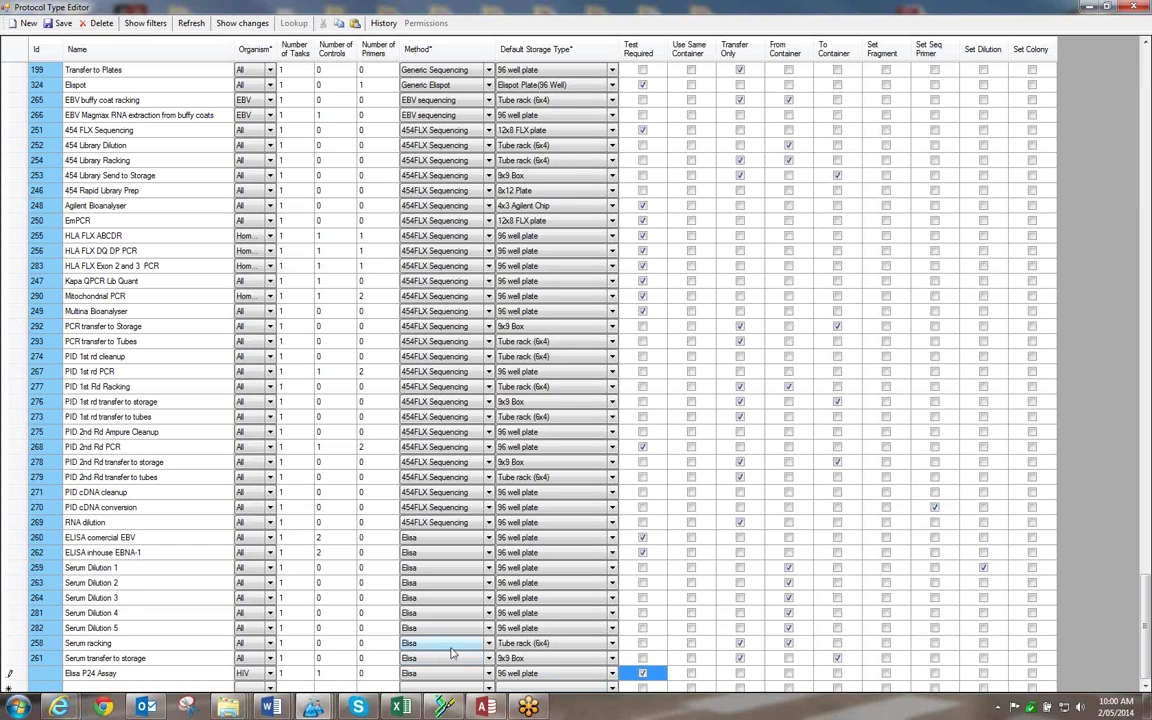
click(62, 24)
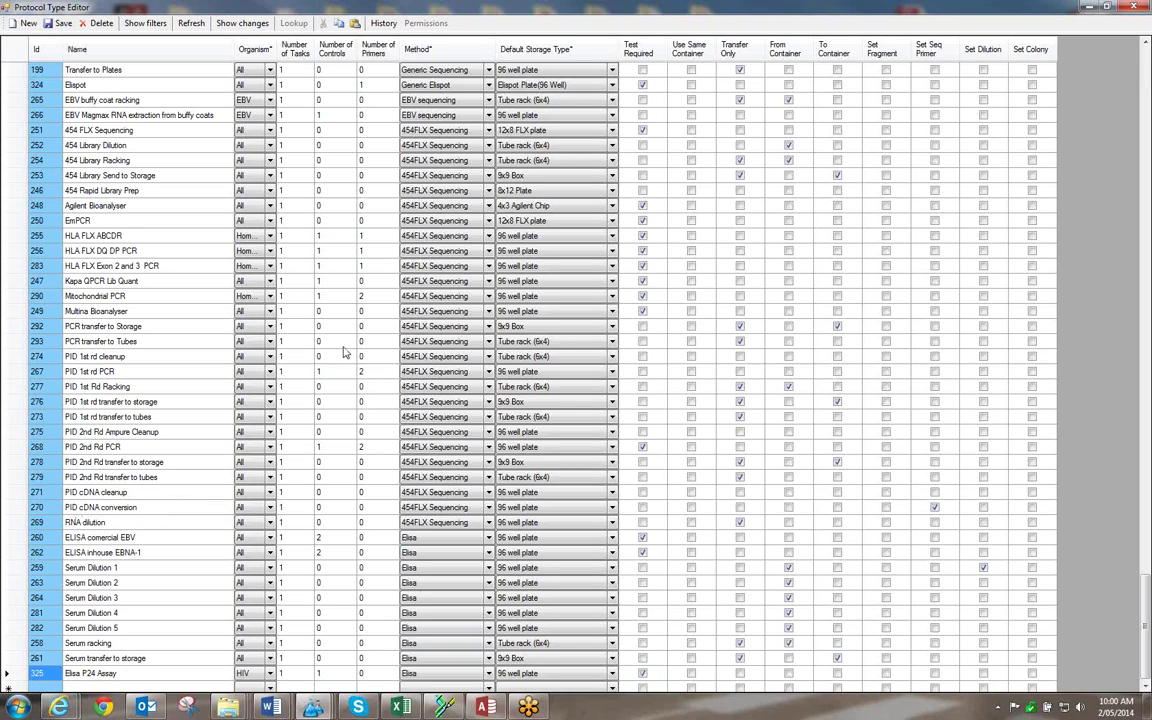
click(1138, 8)
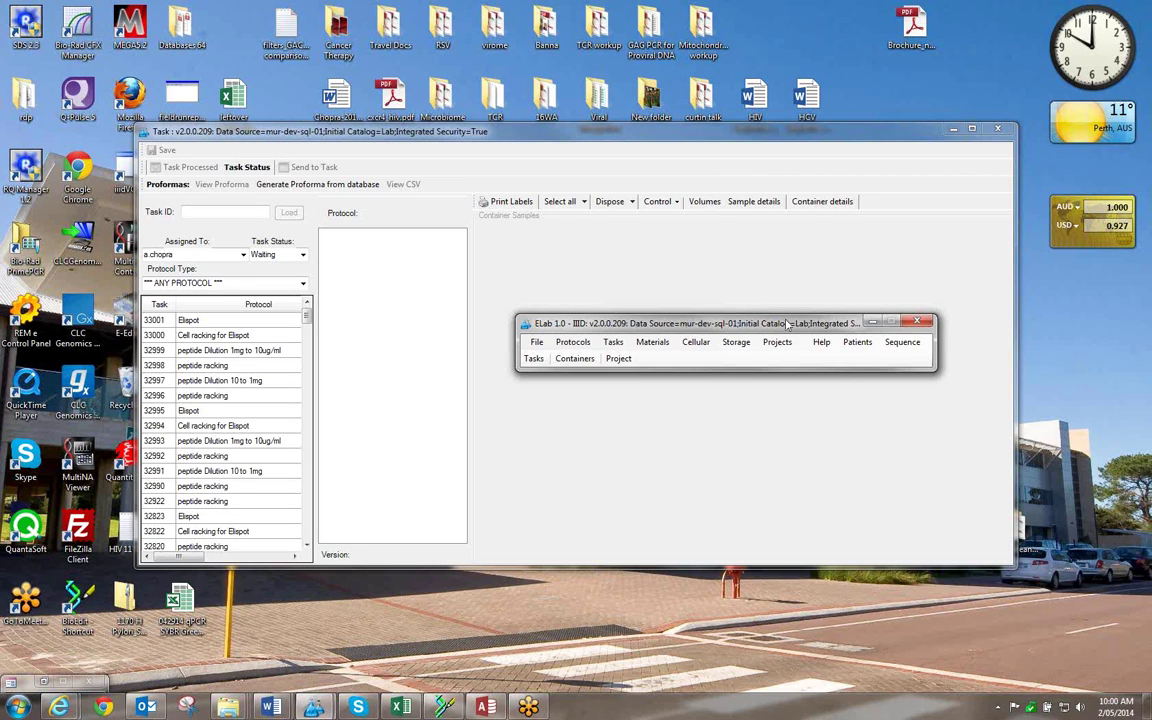
Open the Protocols Version Editor and start a new version of the Elisa P24 Assay protocol.
drag(787, 323, 787, 240)
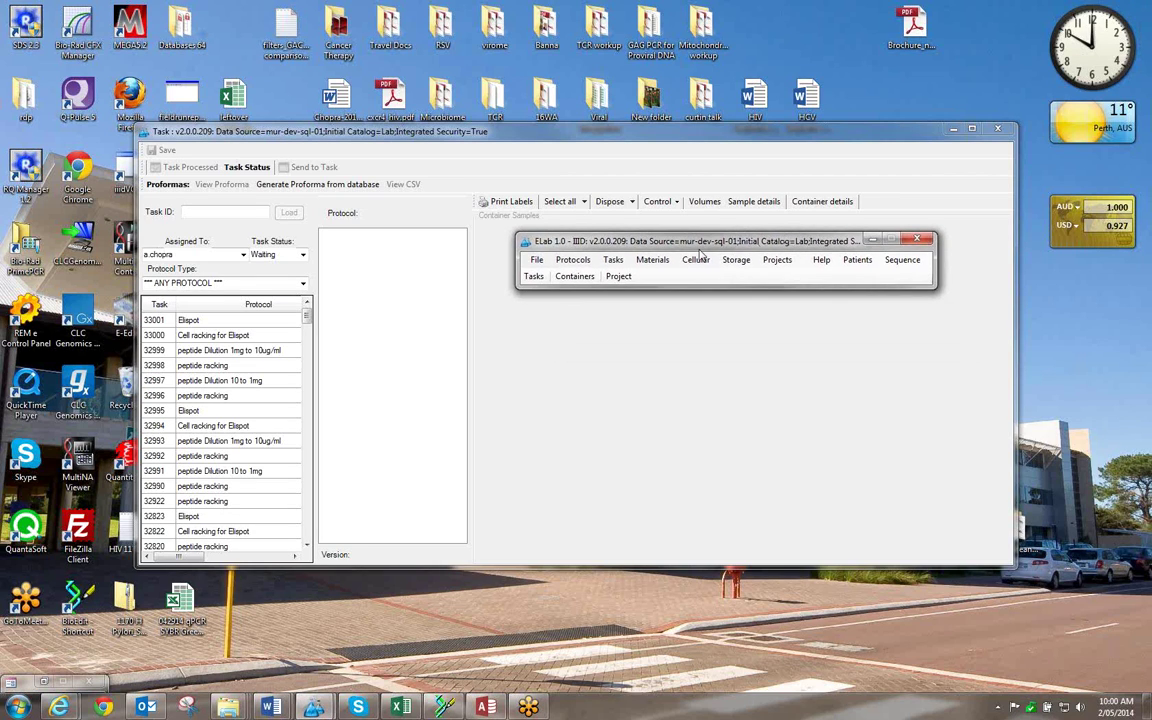
click(574, 262)
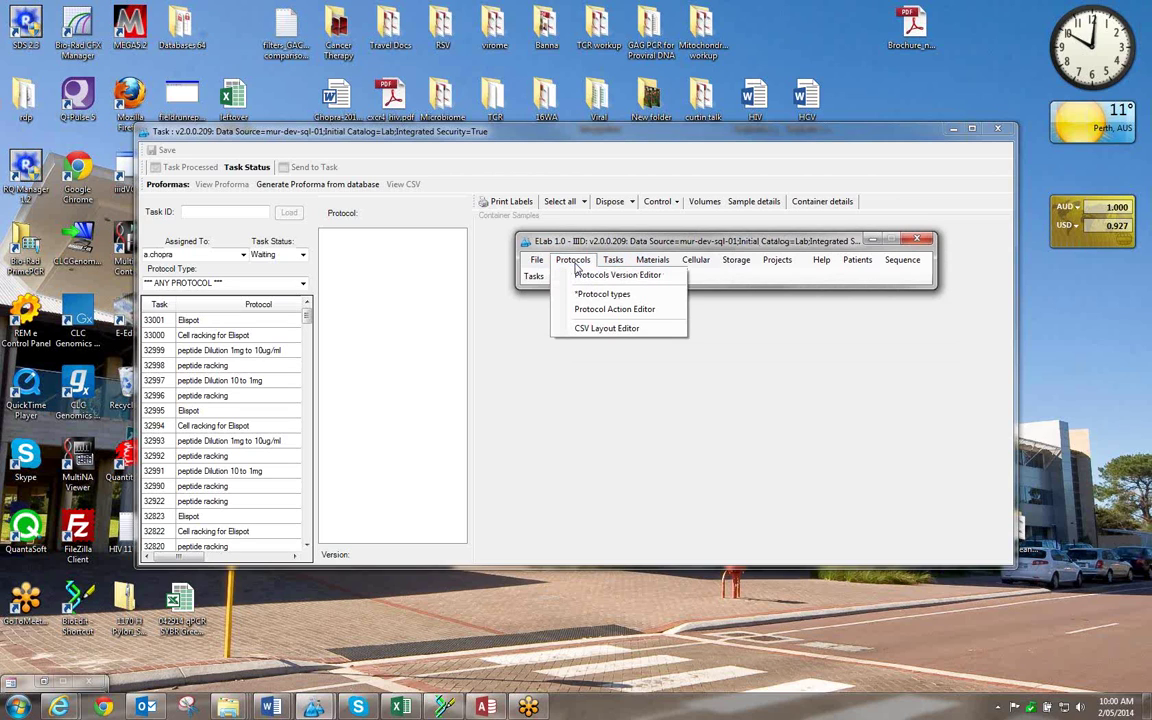
click(583, 276)
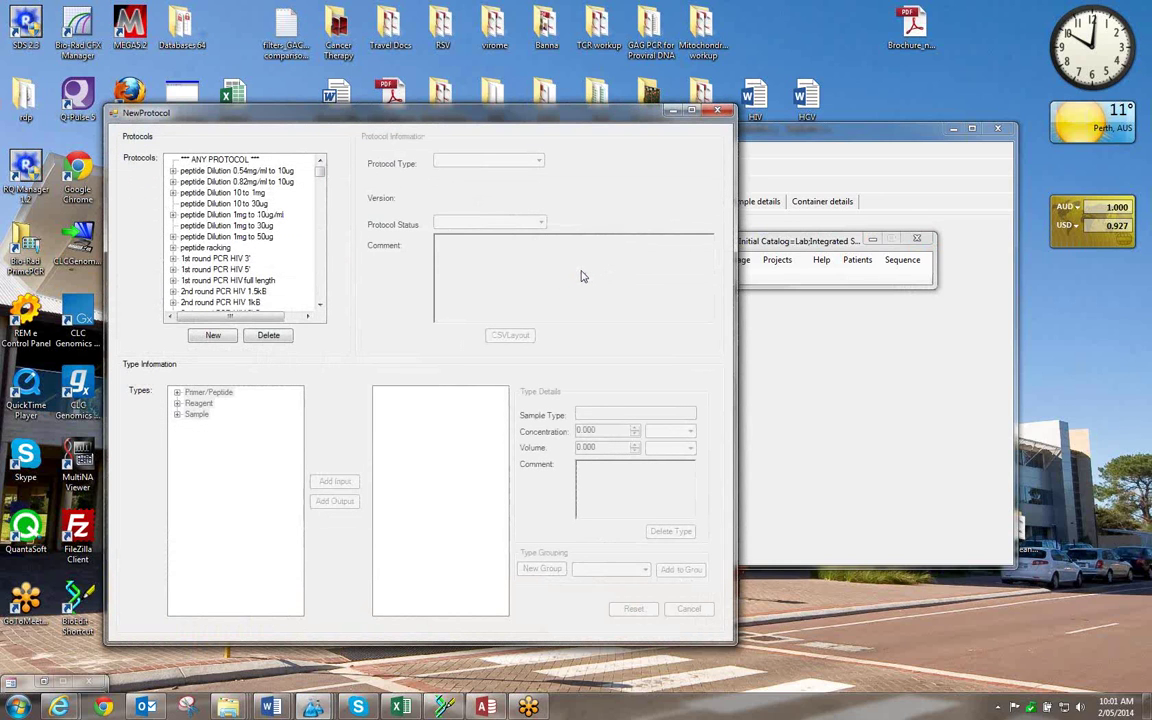
drag(571, 121, 785, 124)
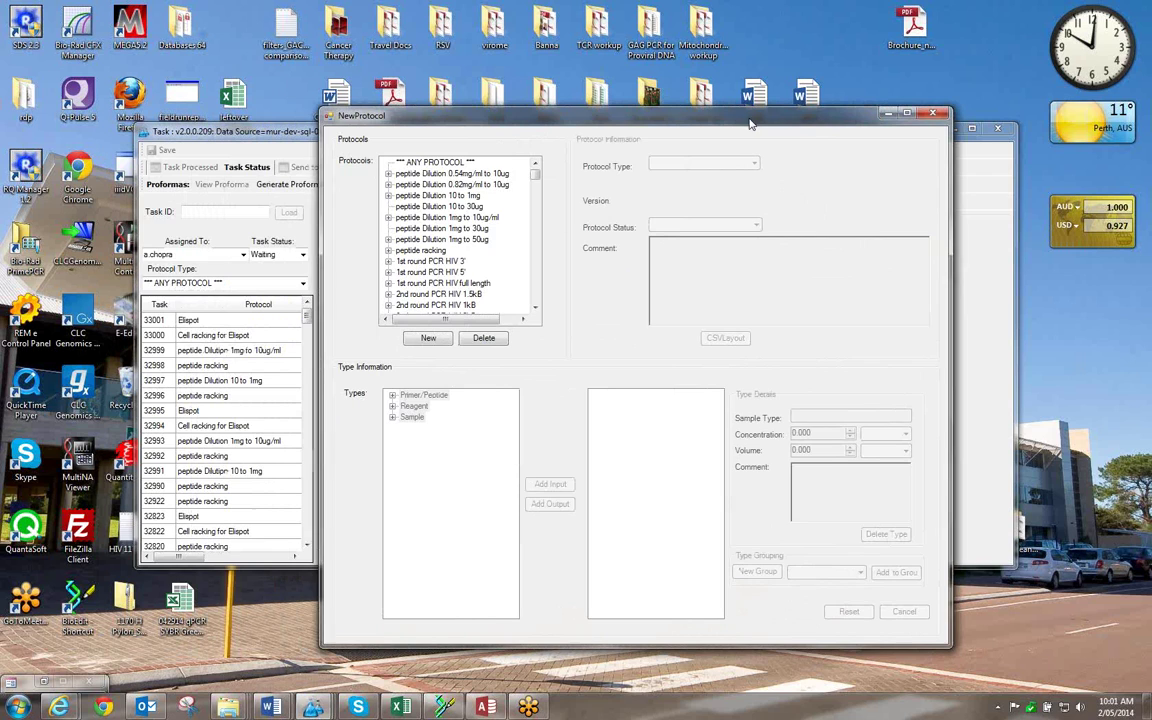
drag(537, 178, 533, 300)
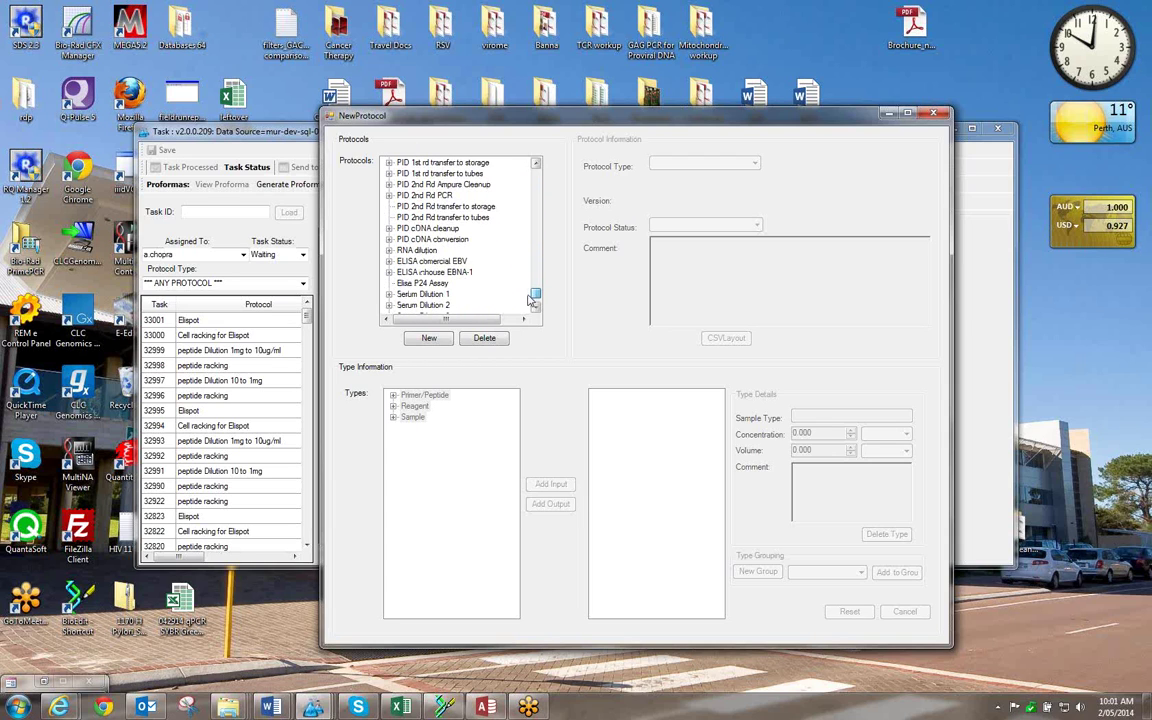
click(423, 283)
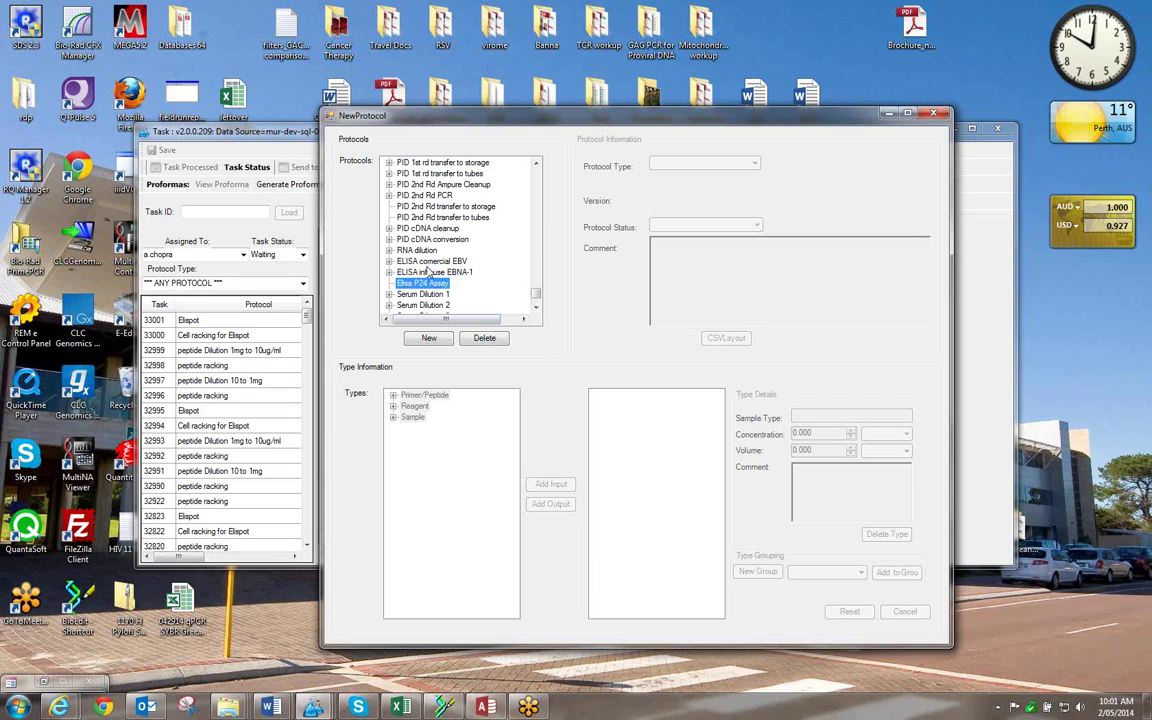
click(429, 339)
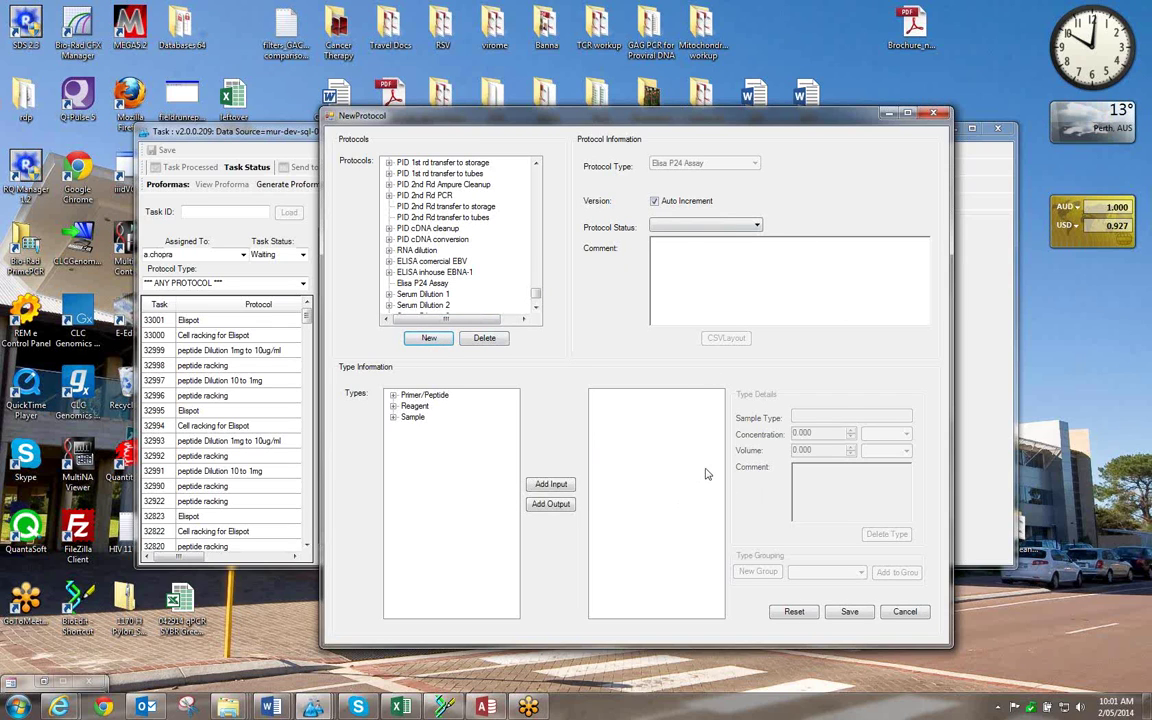
Set the new version's protocol status to Working and enter the comment "This is assay for Working P24 Gag samples".
click(745, 226)
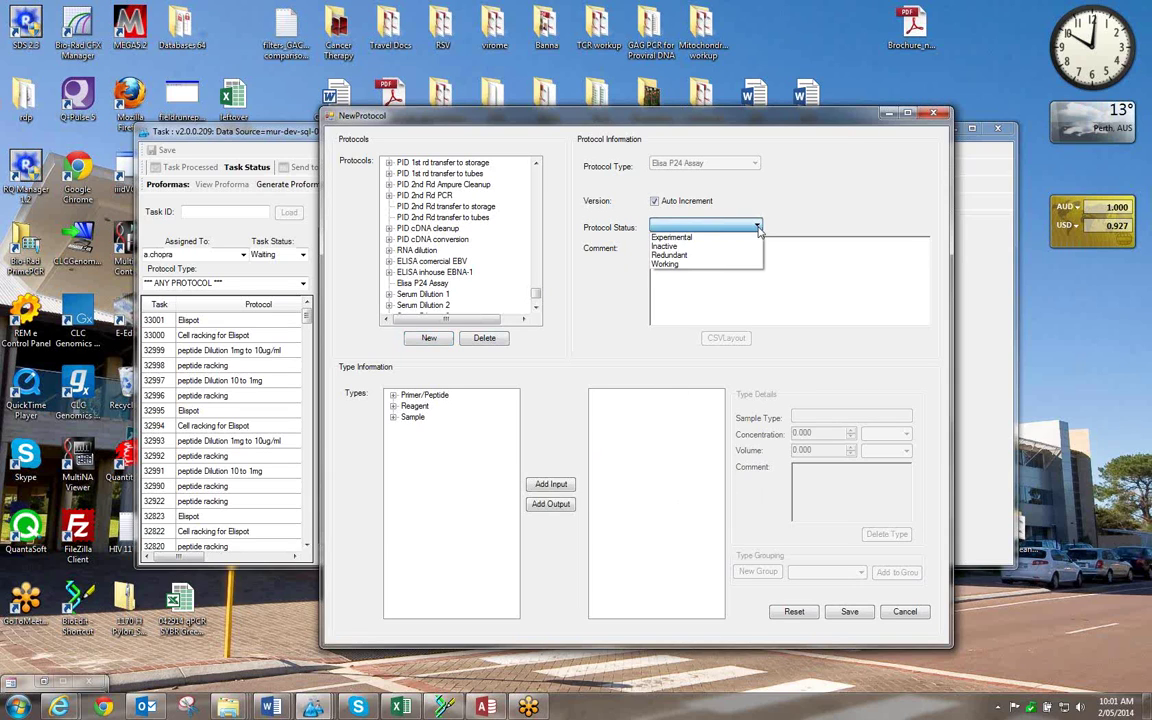
click(708, 265)
click(661, 246)
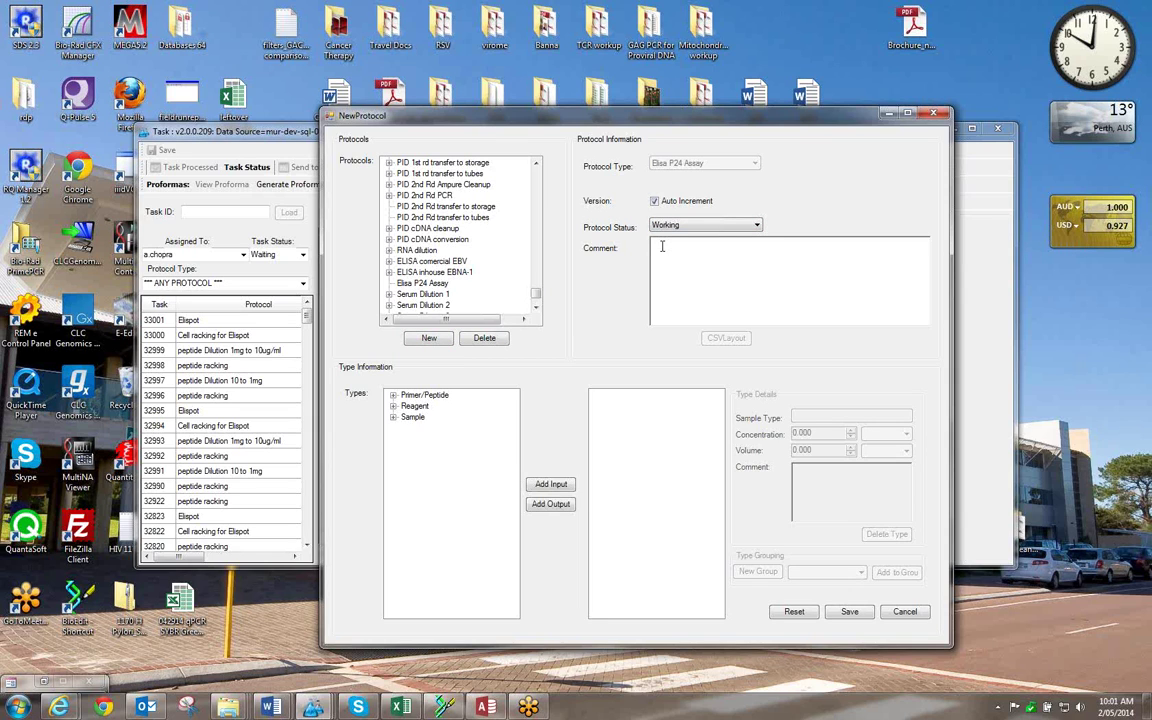
text(This is assay for Working P24 Gag samples)
click(793, 244)
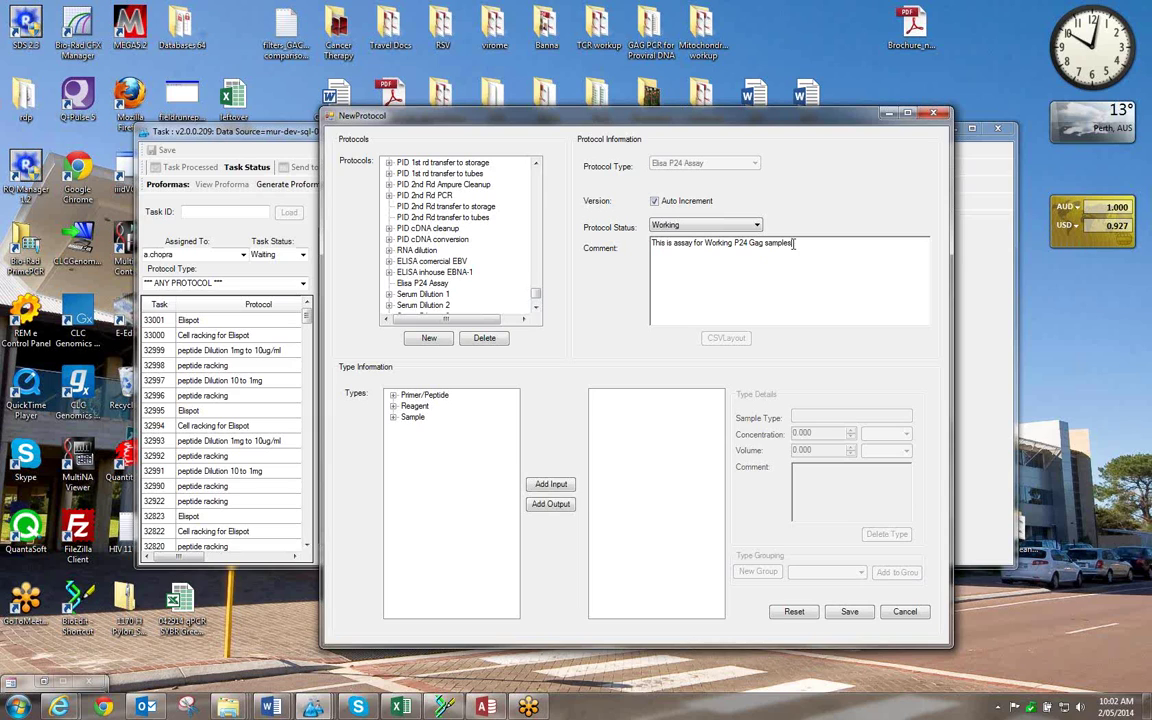
Add the sample types Cell line and Cell Pellet as inputs of the Elisa P24 Assay version.
click(393, 418)
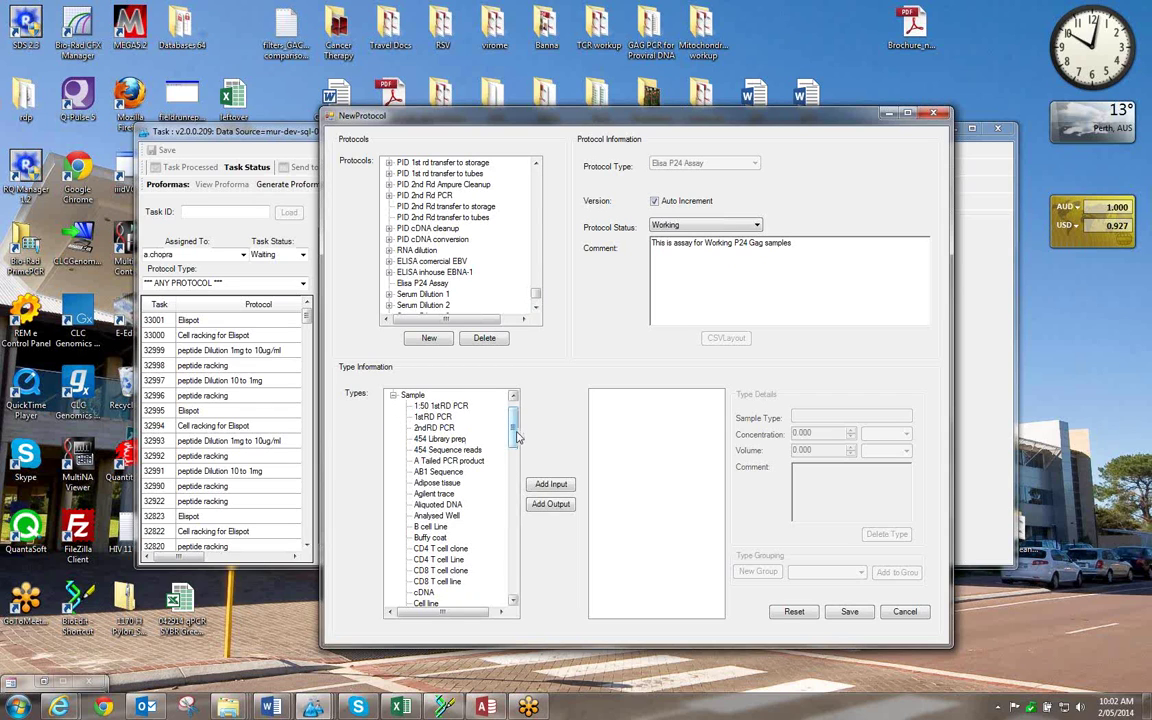
drag(517, 437, 518, 427)
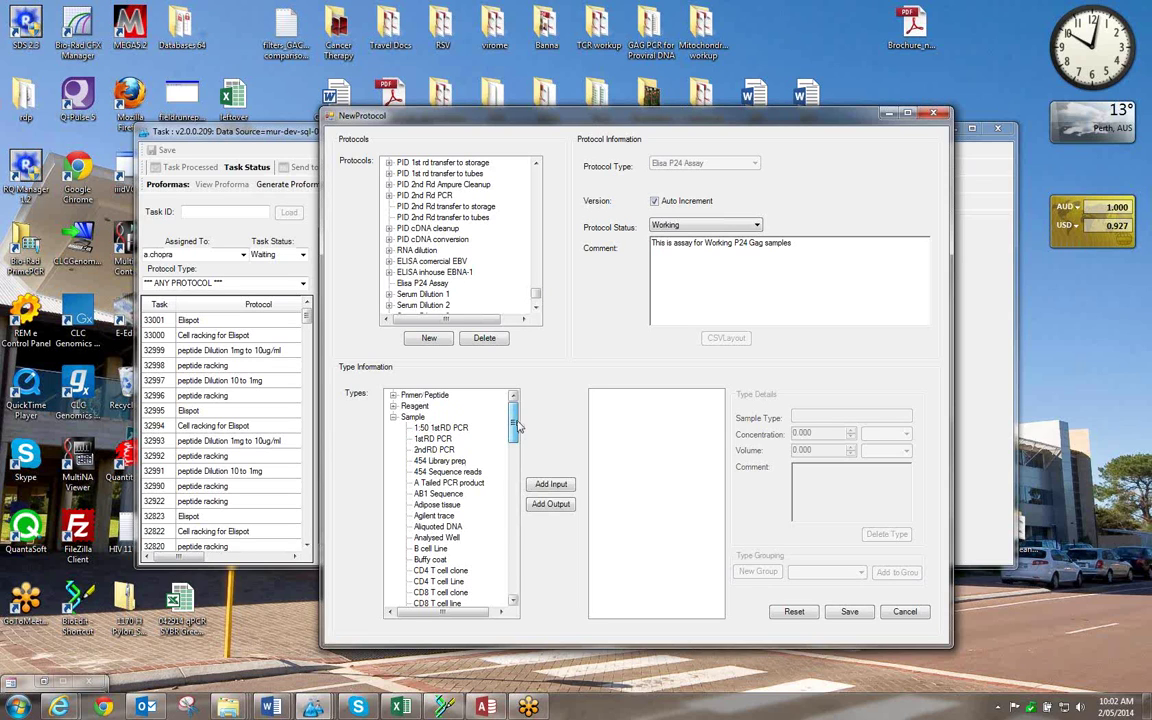
drag(517, 427, 518, 447)
click(425, 559)
click(545, 487)
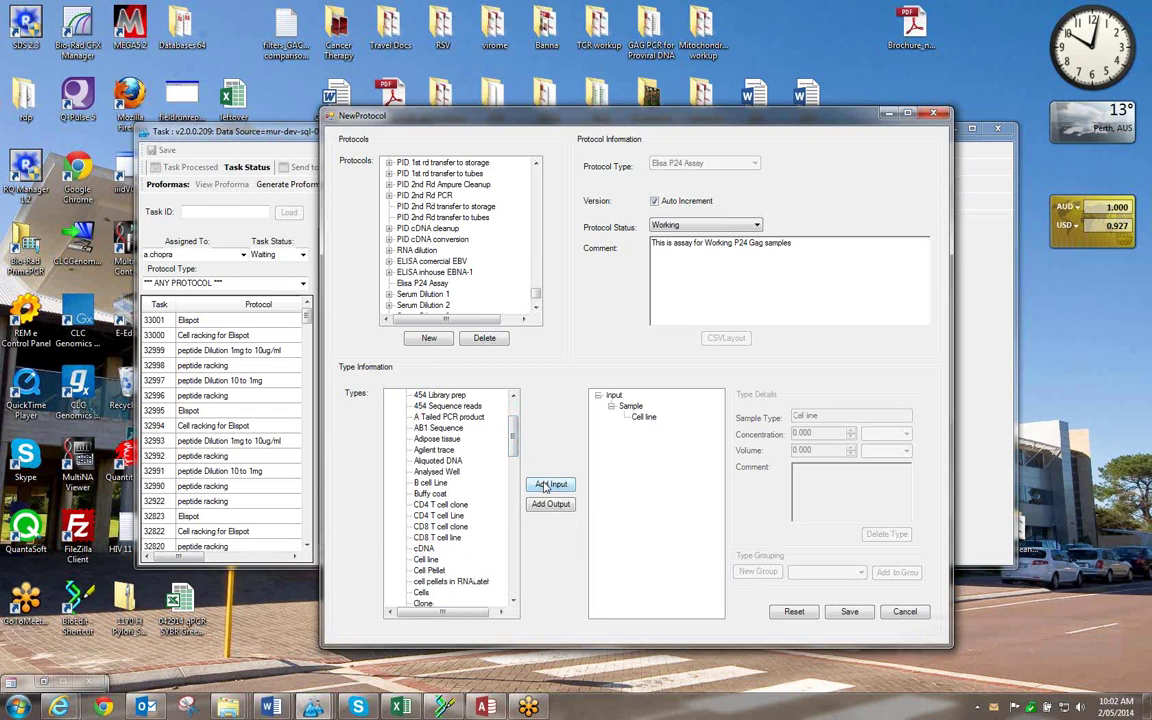
click(437, 572)
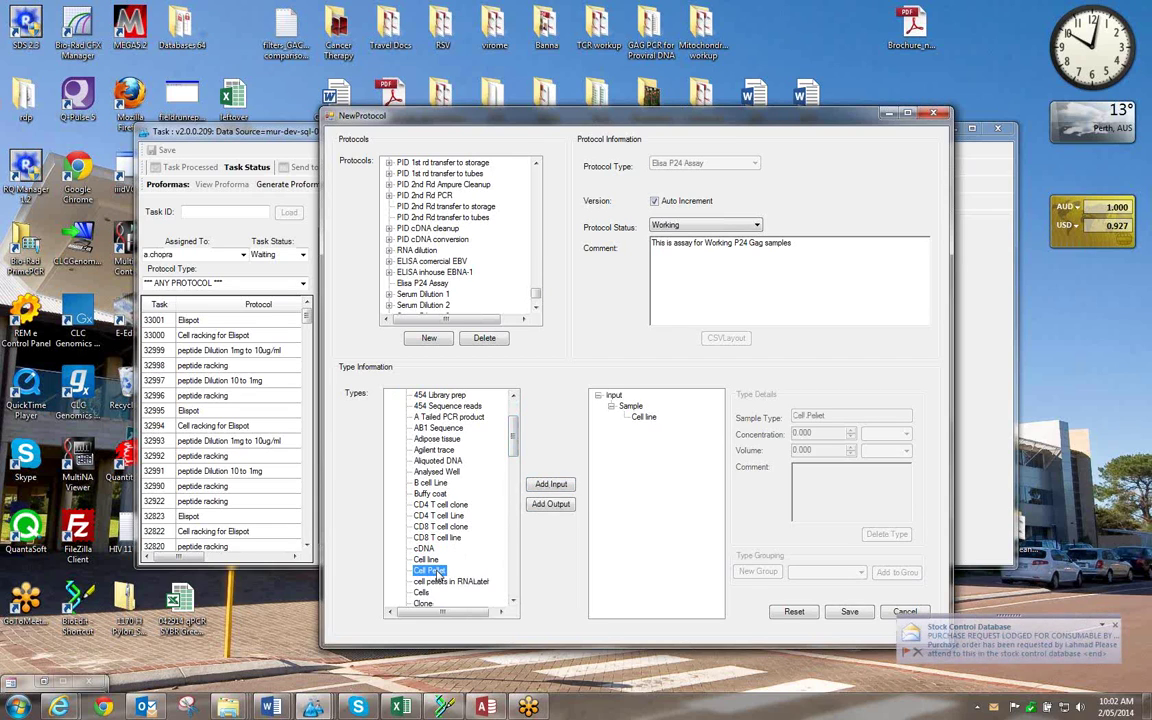
click(555, 486)
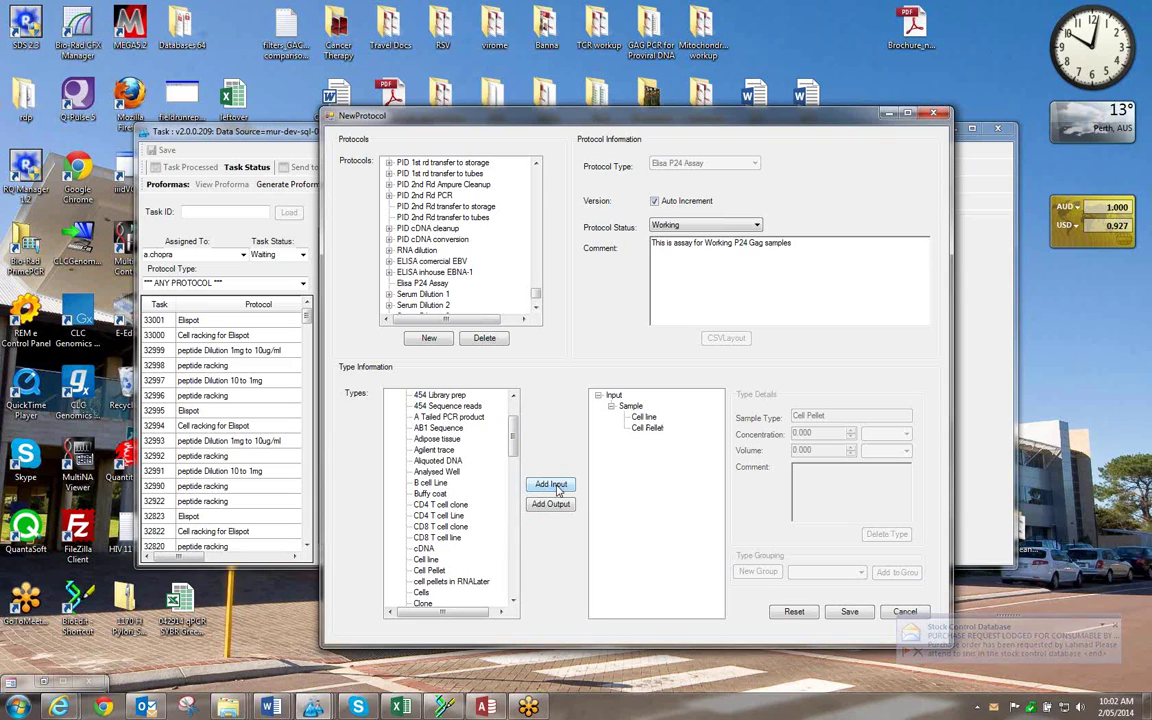
Add the Plasma sample type as an input of the Elisa P24 Assay version.
click(421, 594)
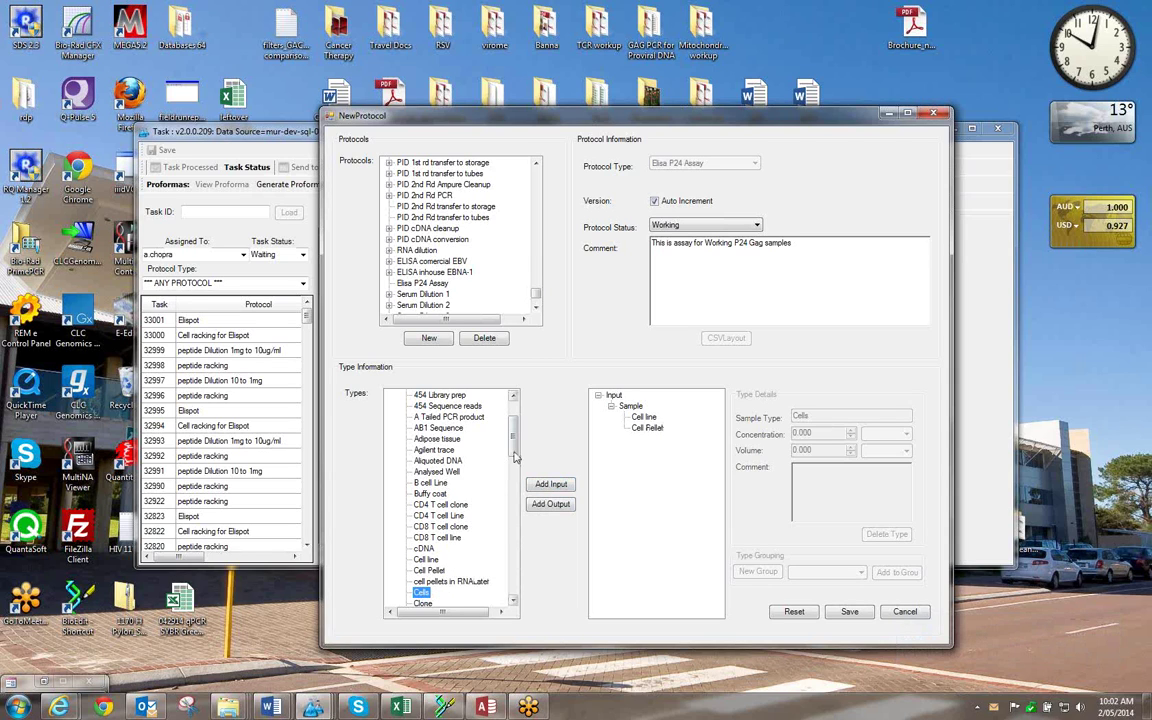
drag(516, 453, 517, 542)
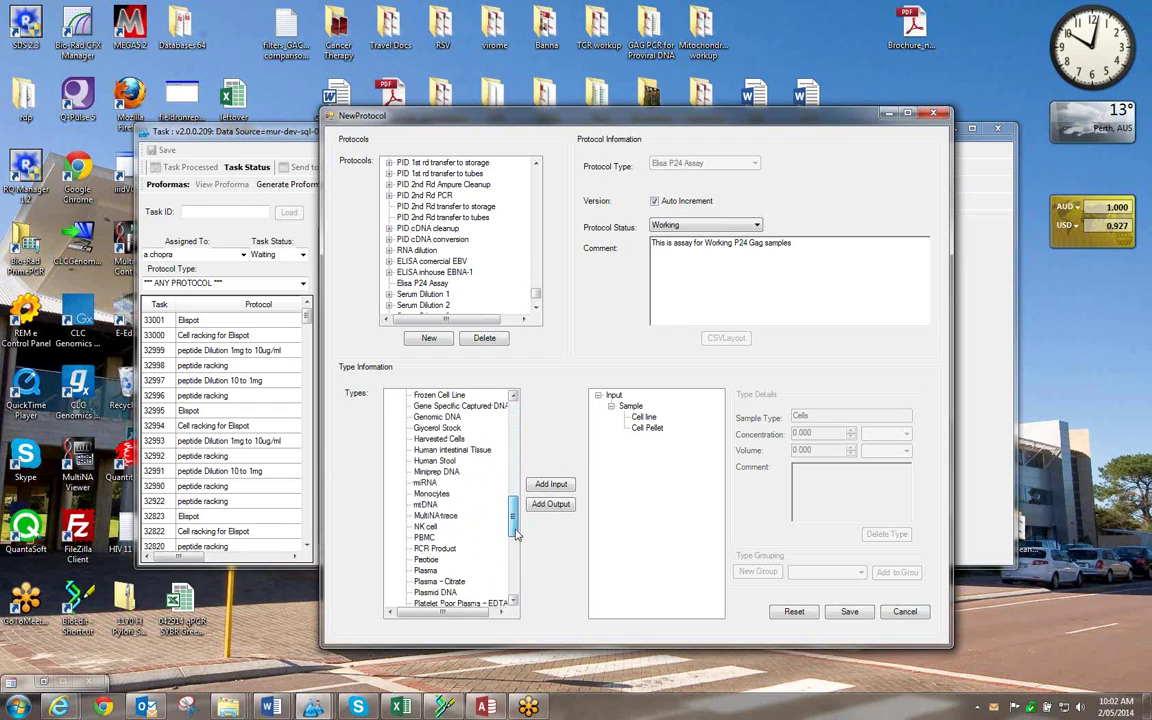
click(426, 570)
click(551, 484)
Delete the Cell Pellet and Cell line sample types from the protocol's inputs.
click(647, 427)
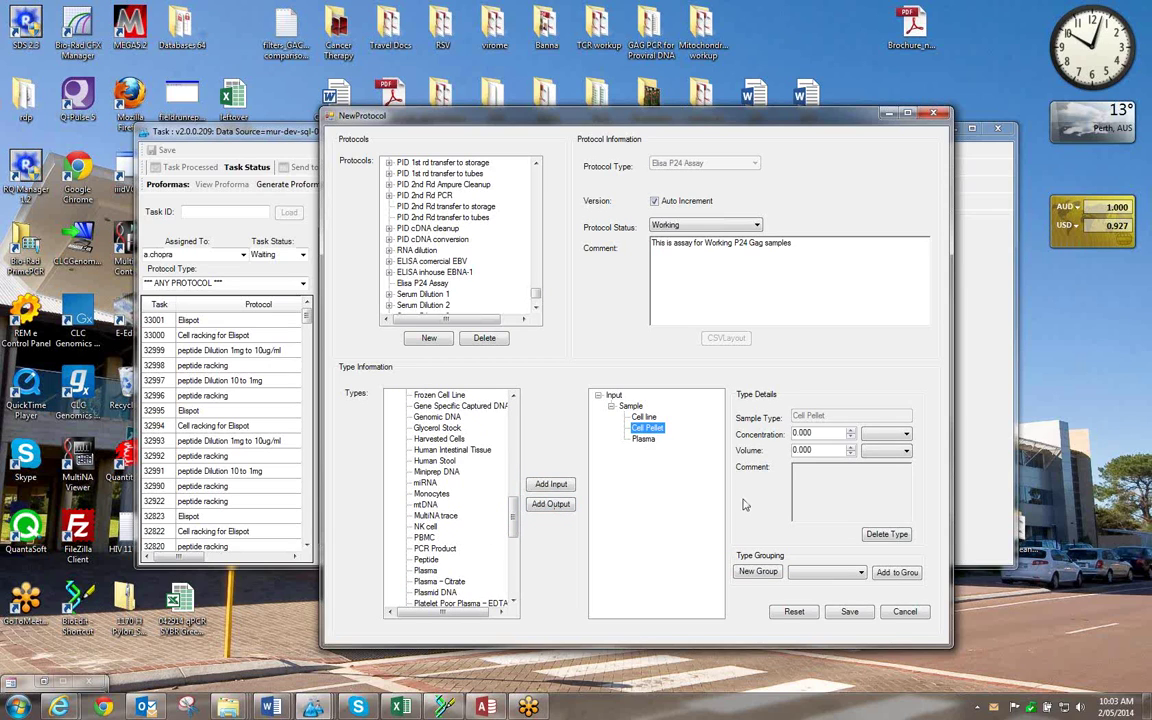
click(897, 537)
click(644, 417)
click(886, 534)
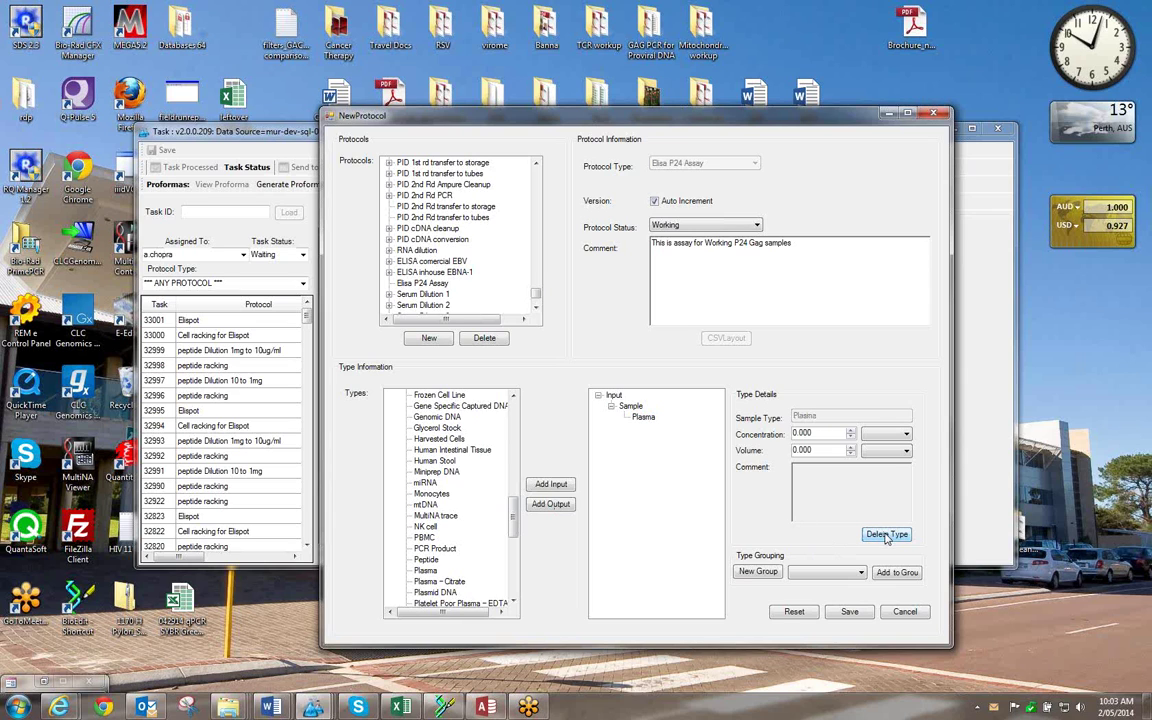
Add the Serum and Cells sample types to the protocol's inputs.
drag(513, 518, 516, 551)
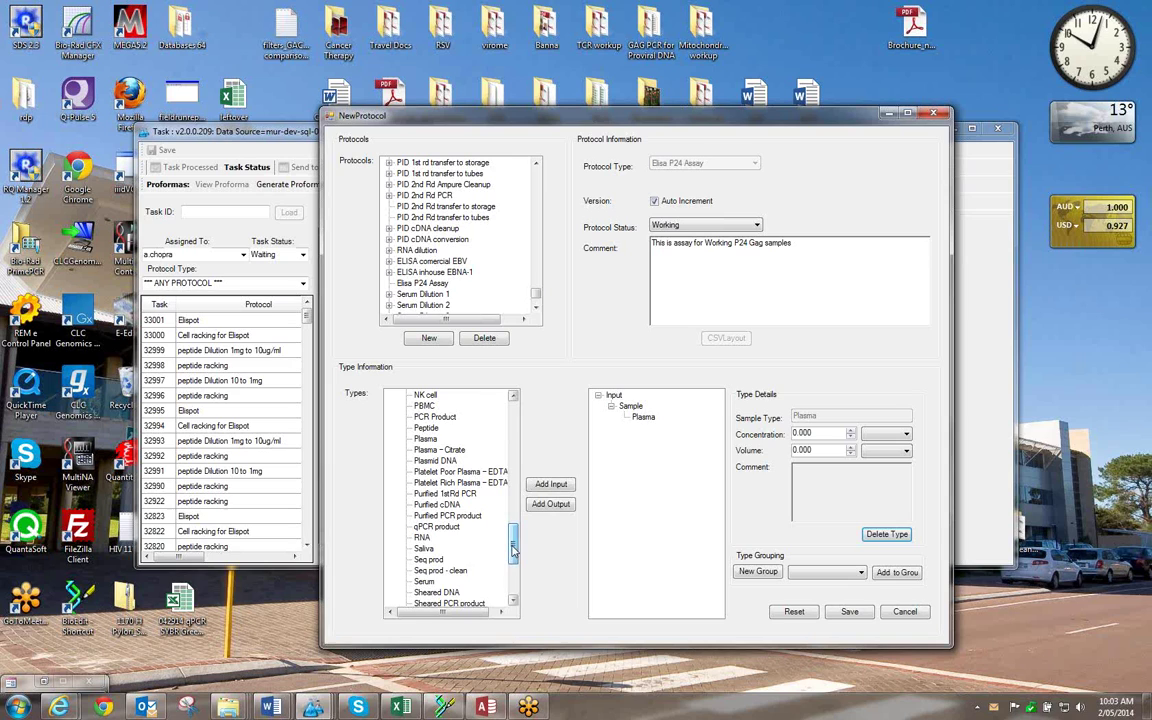
click(424, 582)
click(549, 486)
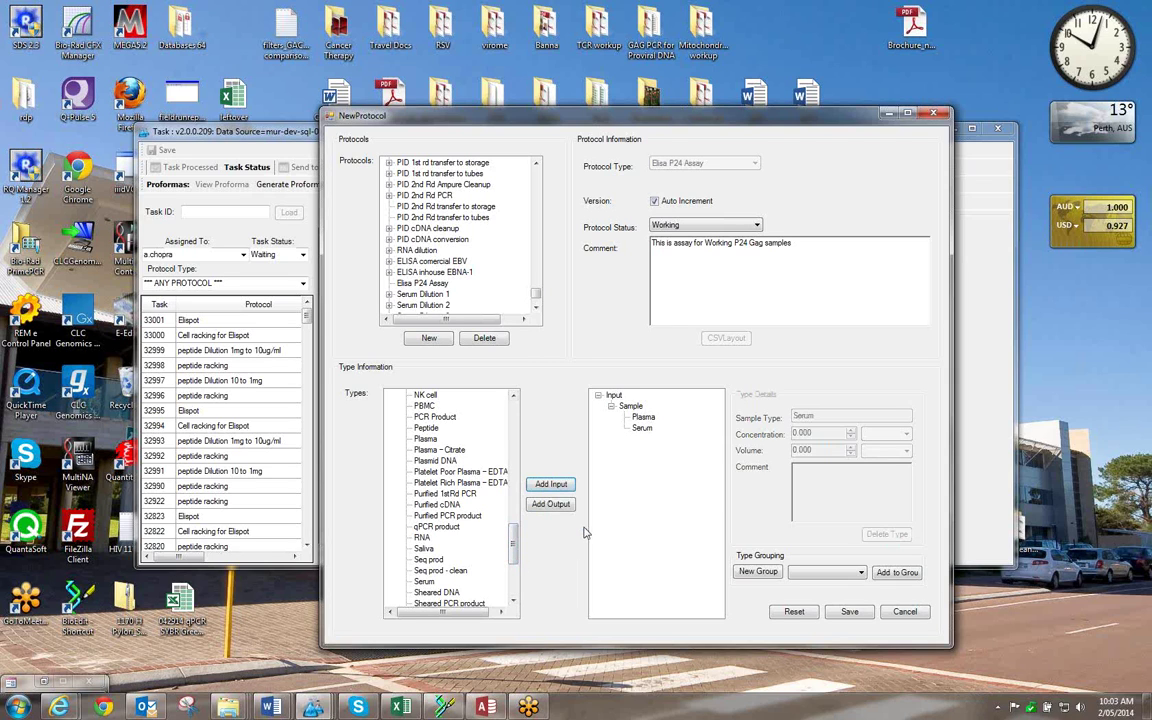
scroll(465, 500, down, 2)
mouse_move(514, 566)
mouse_down()
mouse_move(512, 586)
mouse_move(512, 573)
mouse_up()
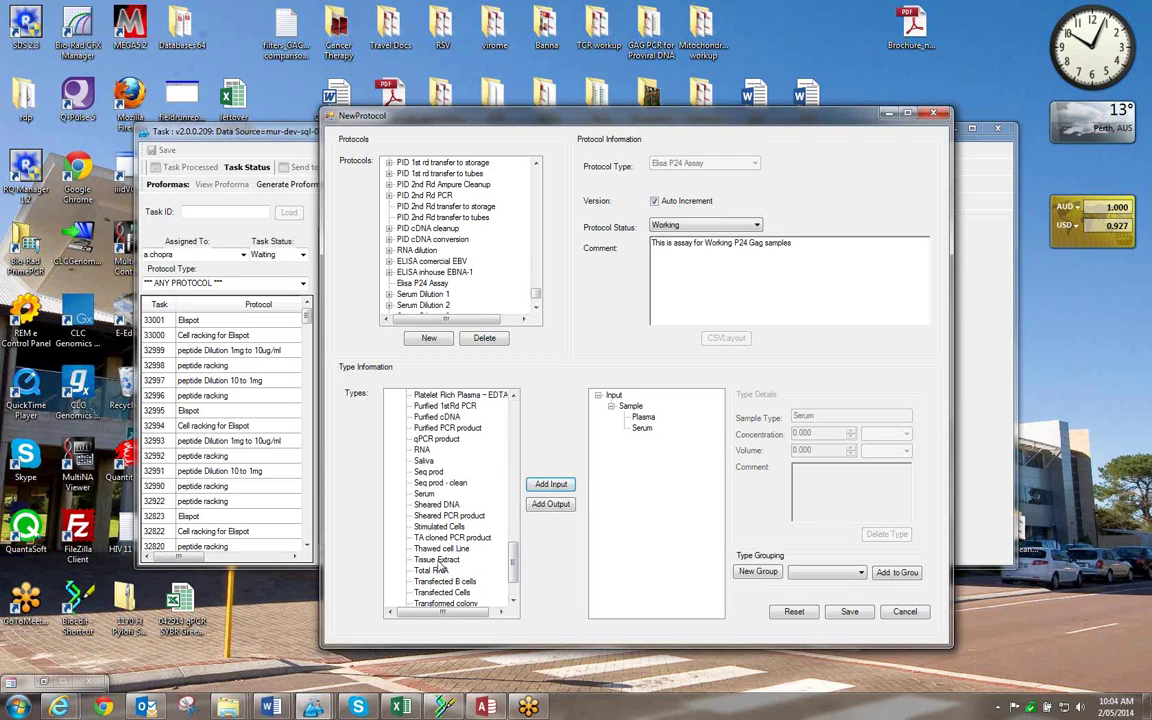
drag(514, 569, 421, 438)
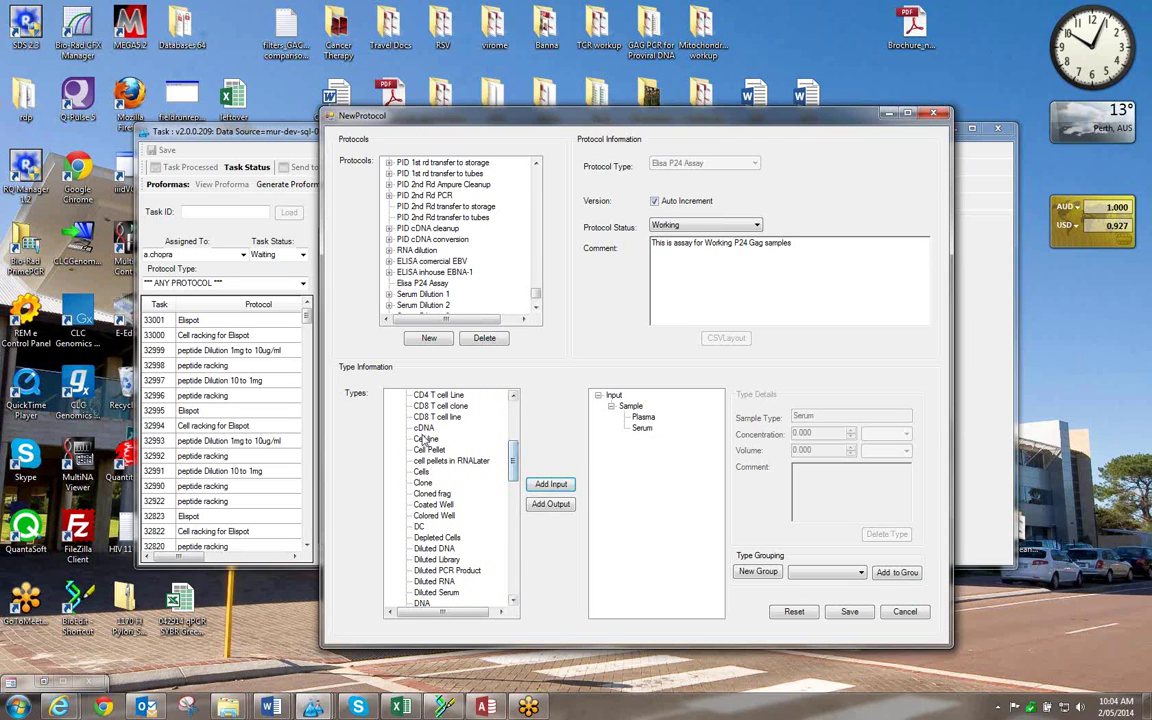
click(423, 472)
click(550, 484)
mouse_move(516, 460)
mouse_down()
mouse_move(514, 449)
mouse_move(503, 580)
mouse_move(510, 441)
mouse_up()
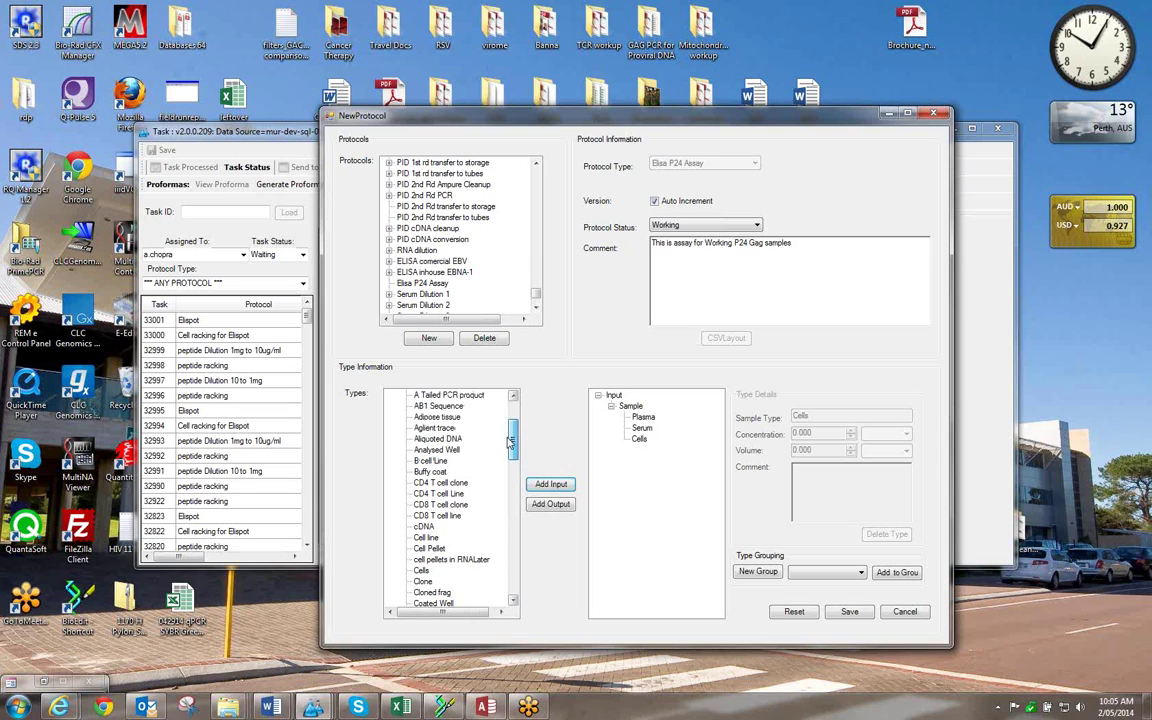
View the input and output types of the ELISA inhouse EBNA-1 protocol, version 1.0.3, as a reference.
click(389, 273)
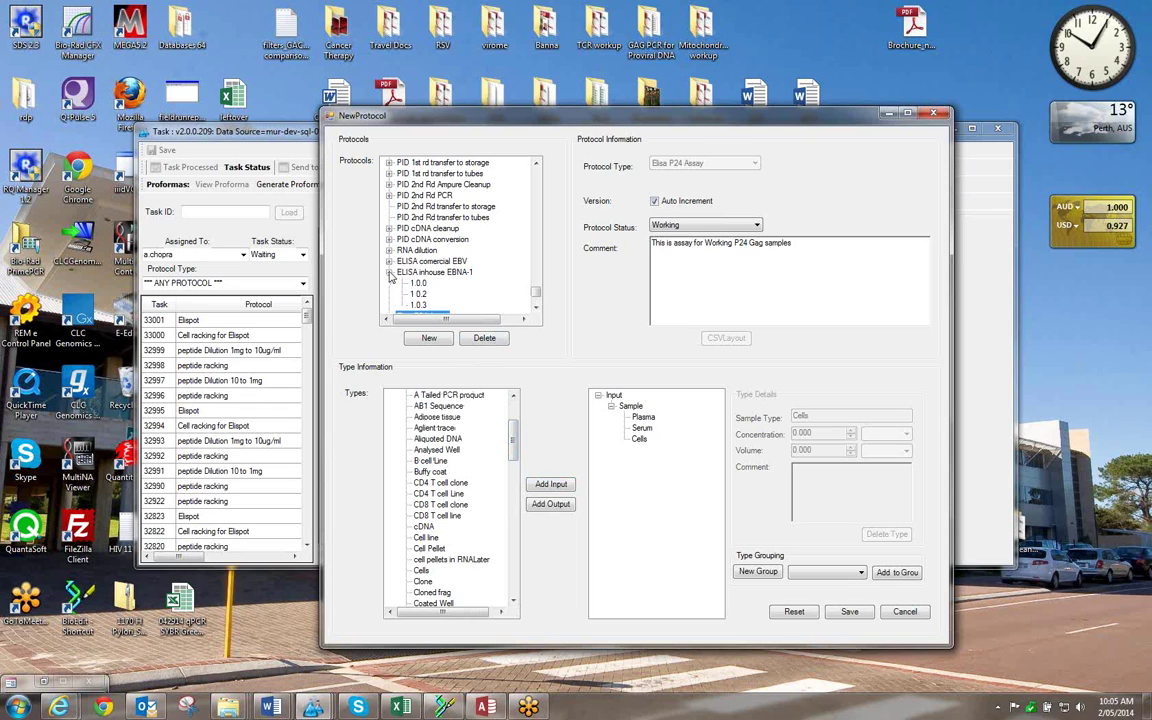
click(418, 305)
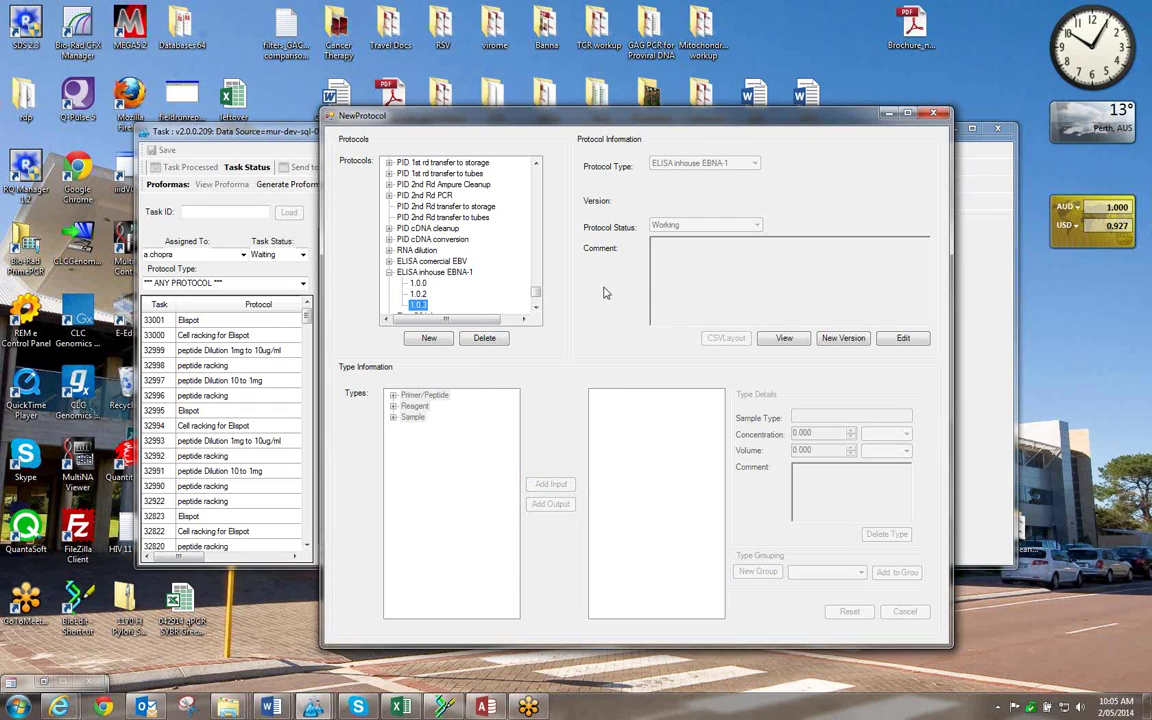
click(782, 339)
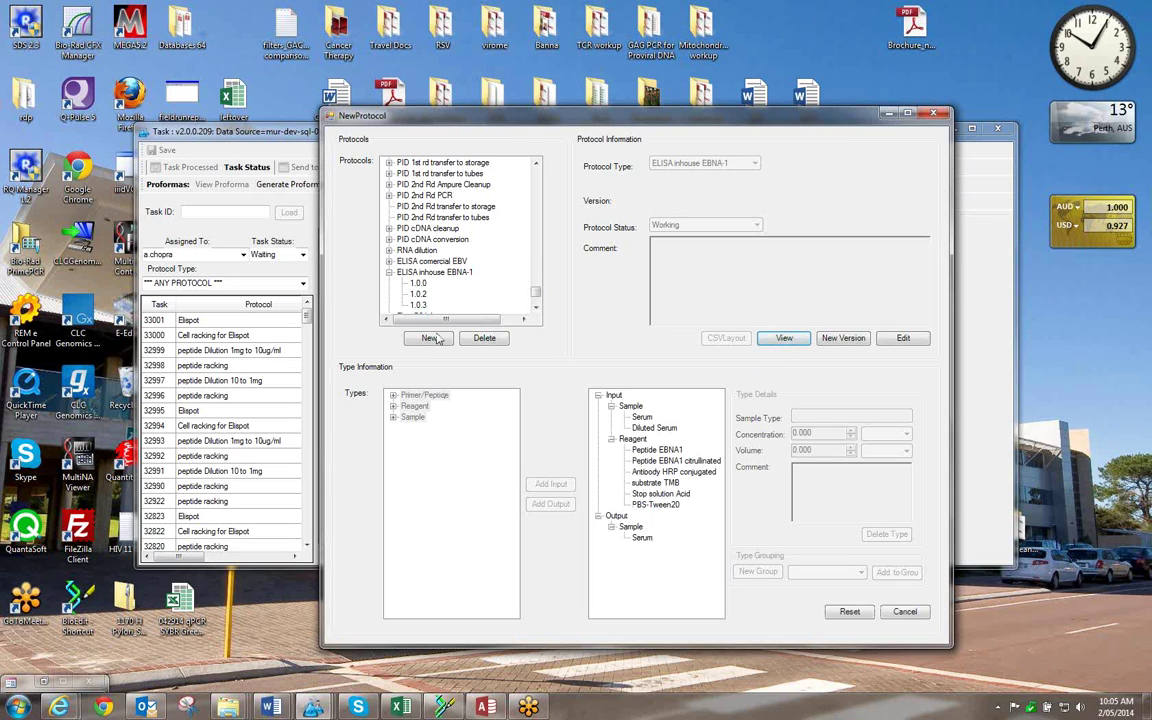
click(389, 272)
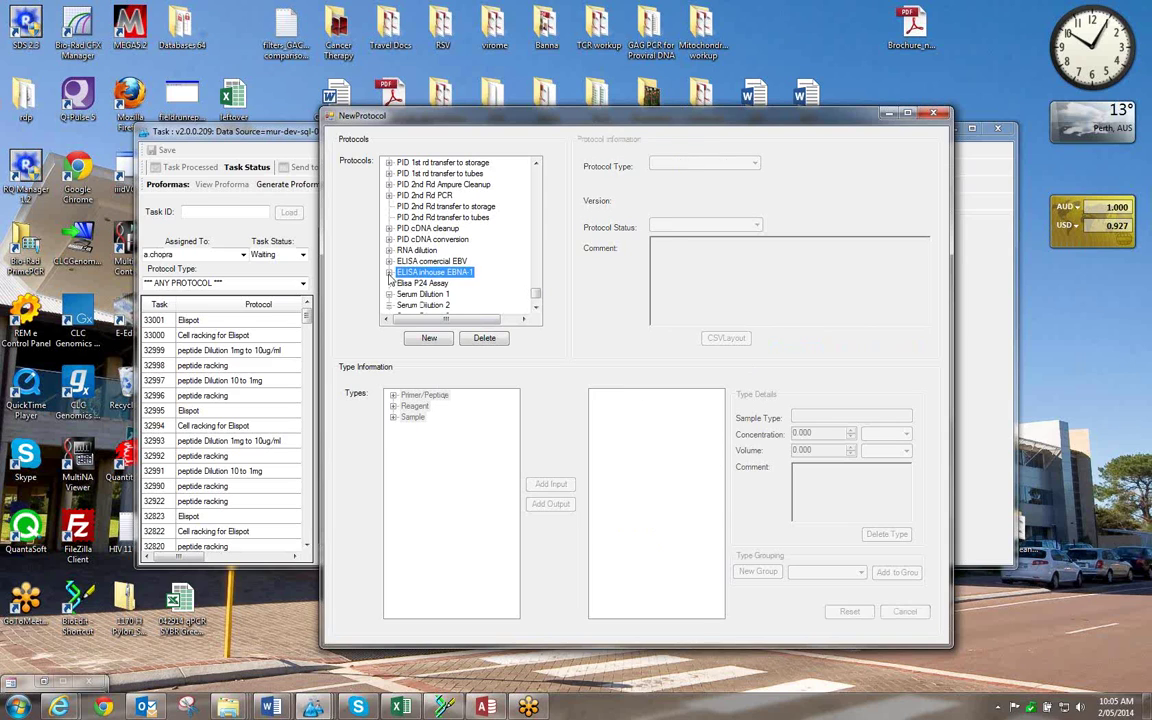
Start a new version of the Elisa P24 Assay protocol again with the protocol status Working.
click(421, 283)
click(428, 338)
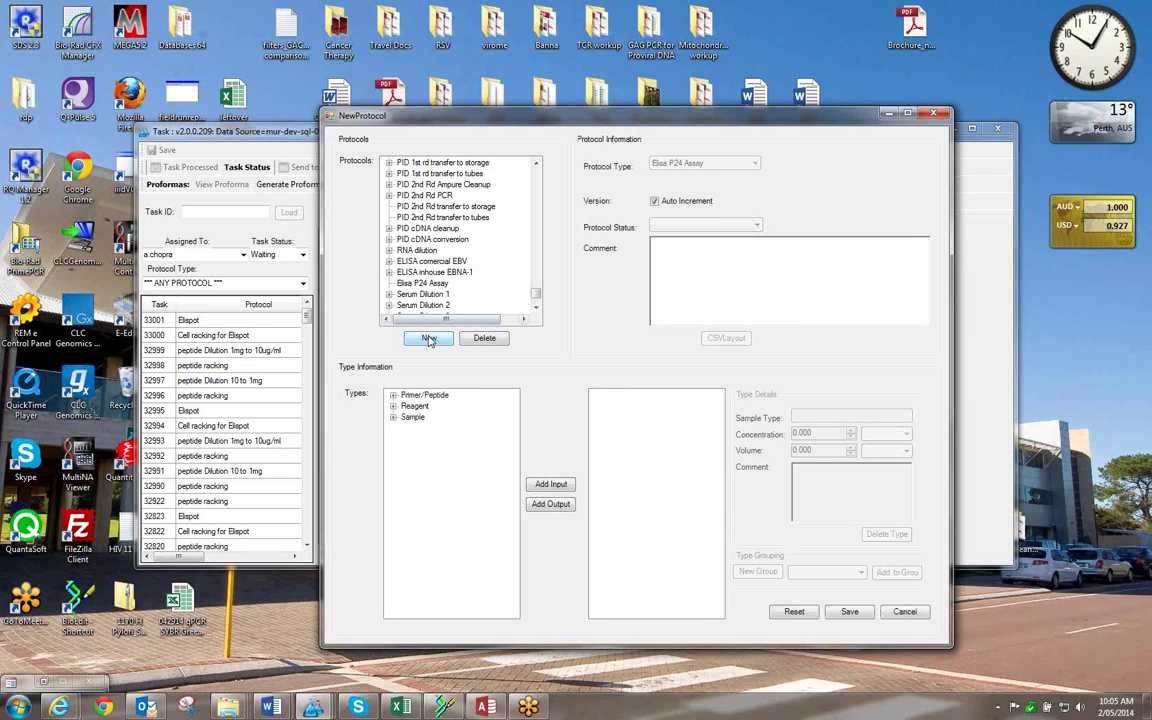
click(740, 226)
click(703, 265)
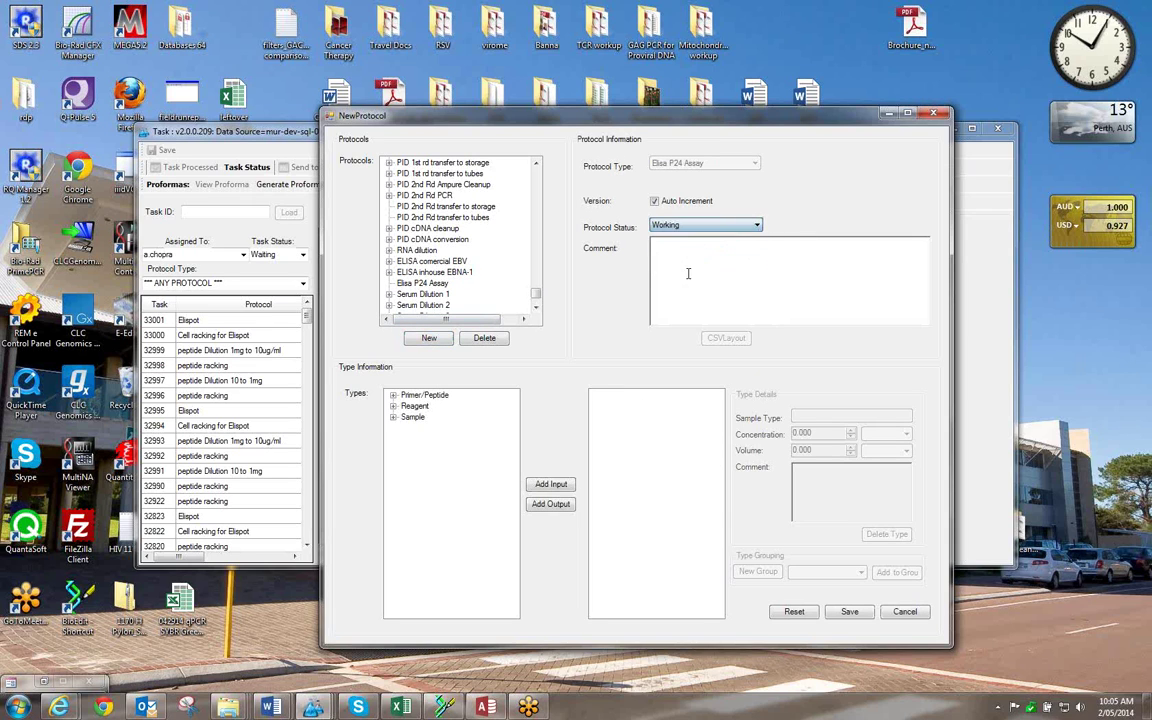
Add the Plasma and Serum sample types as inputs of the restarted Elisa P24 Assay version.
click(393, 417)
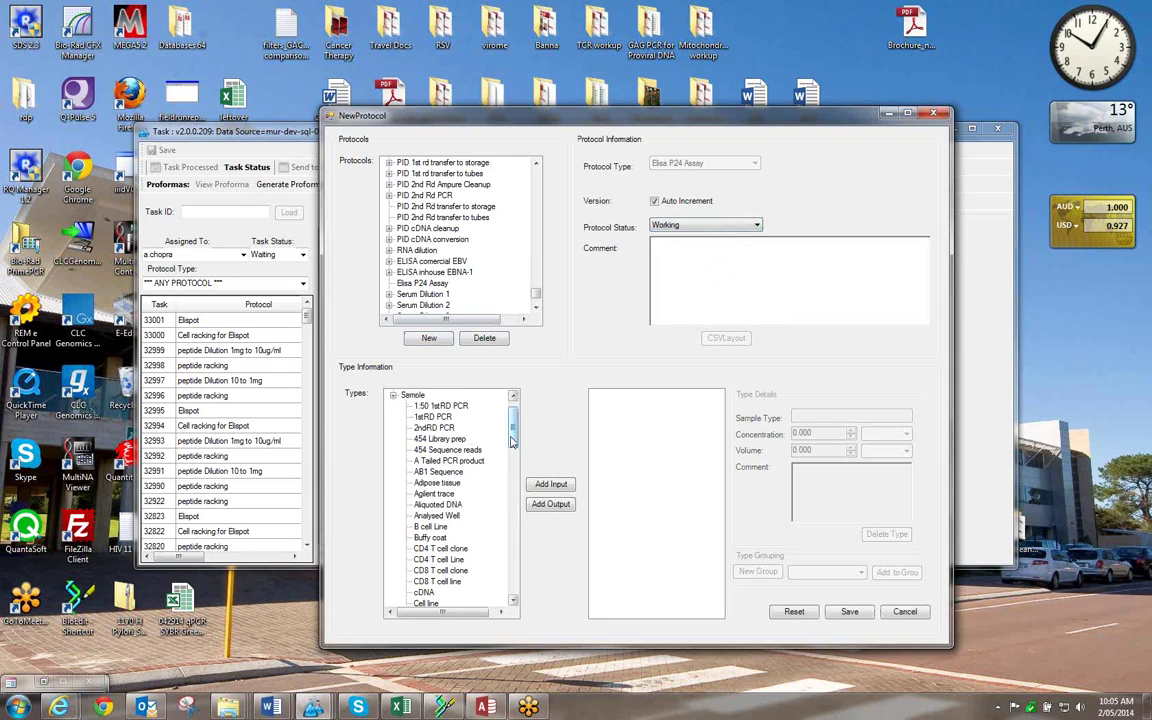
drag(512, 440, 500, 538)
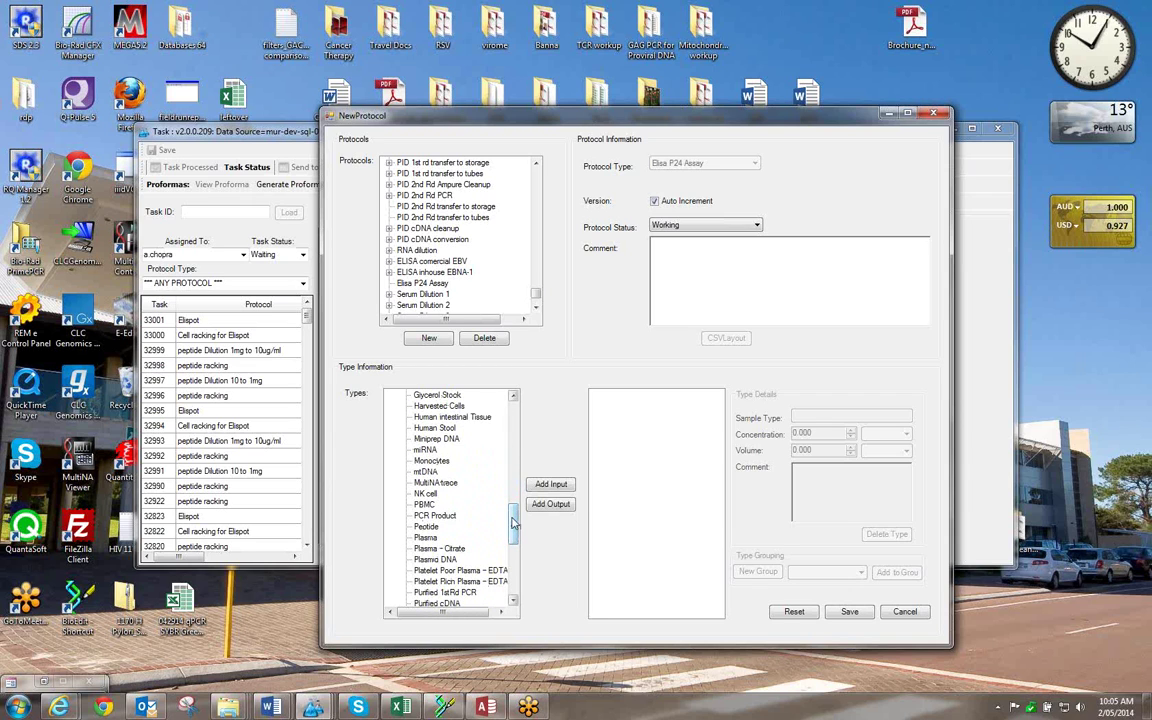
drag(513, 522, 513, 533)
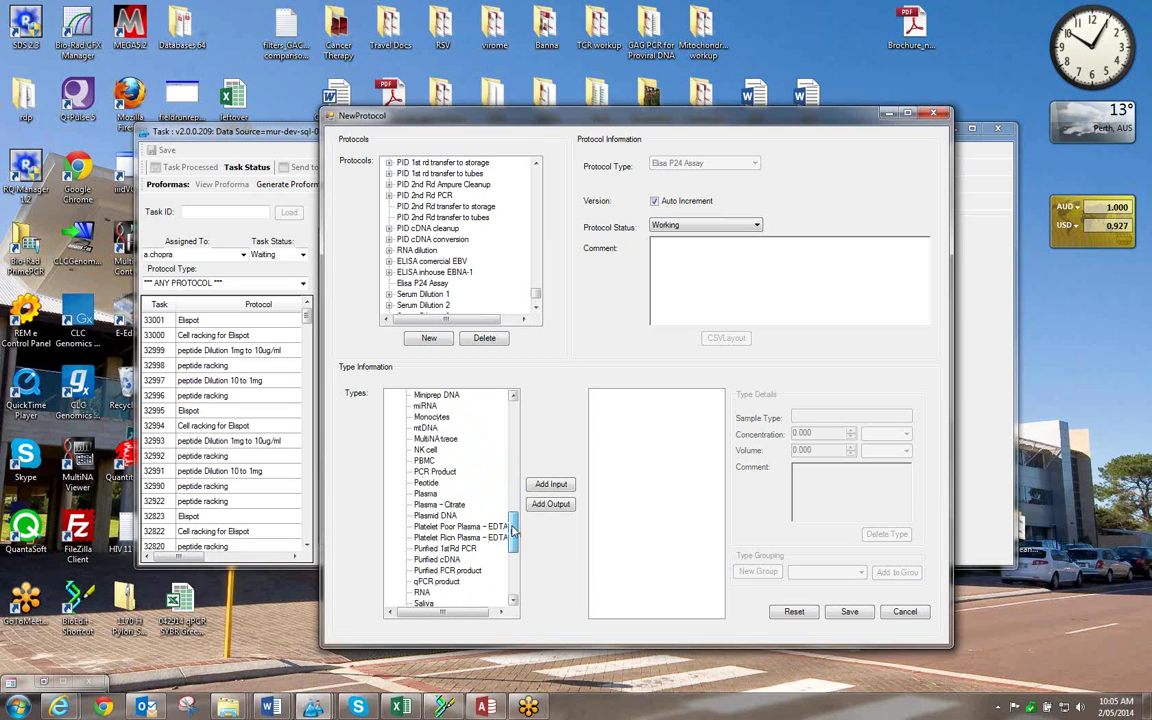
click(425, 493)
click(563, 488)
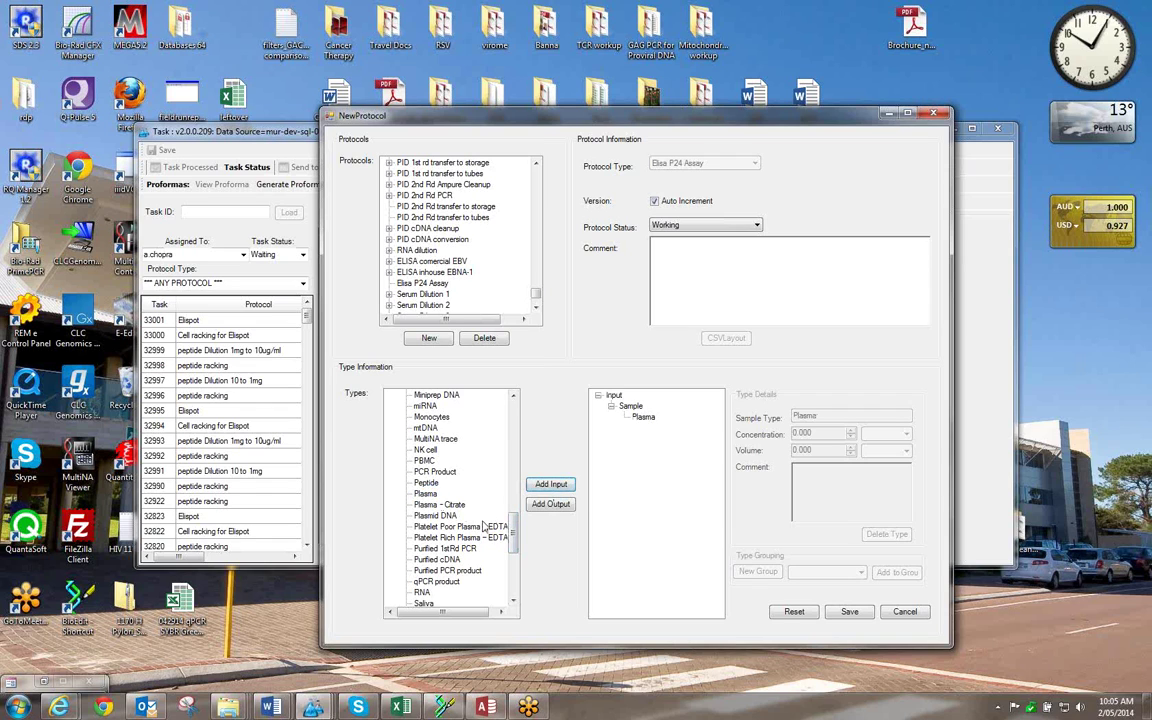
drag(513, 538, 513, 550)
click(424, 548)
click(550, 484)
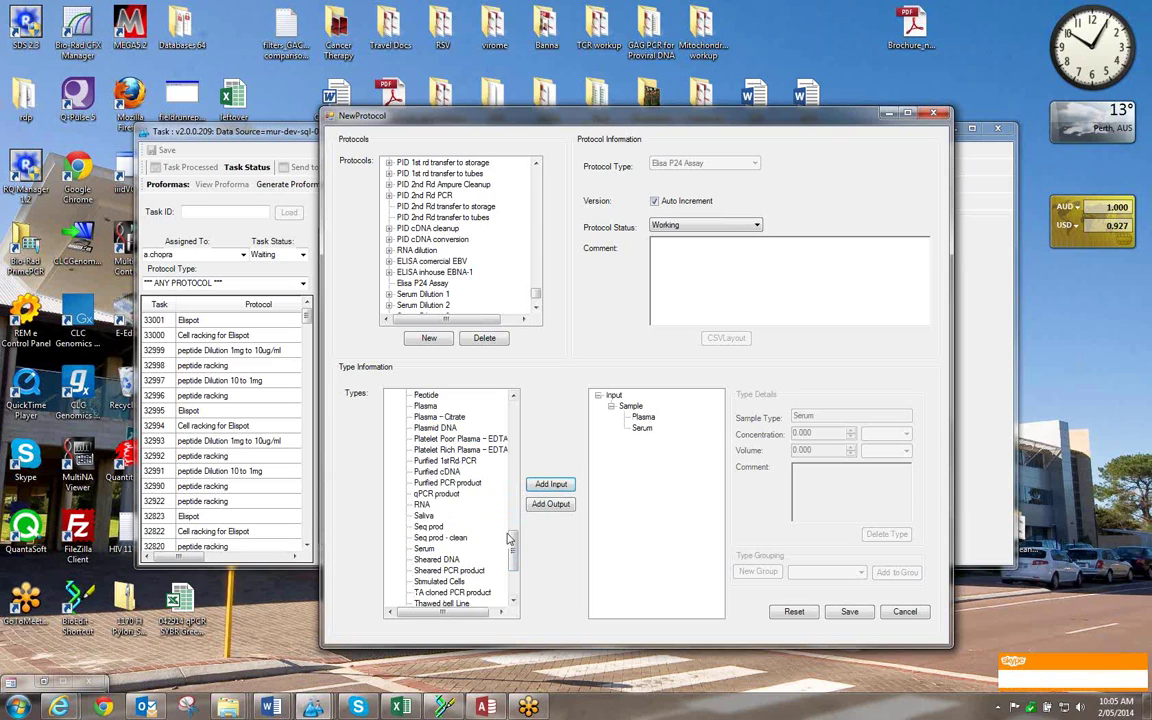
Add the Diluted Serum sample type to the inputs of the Elisa P24 Assay version.
drag(513, 550, 515, 478)
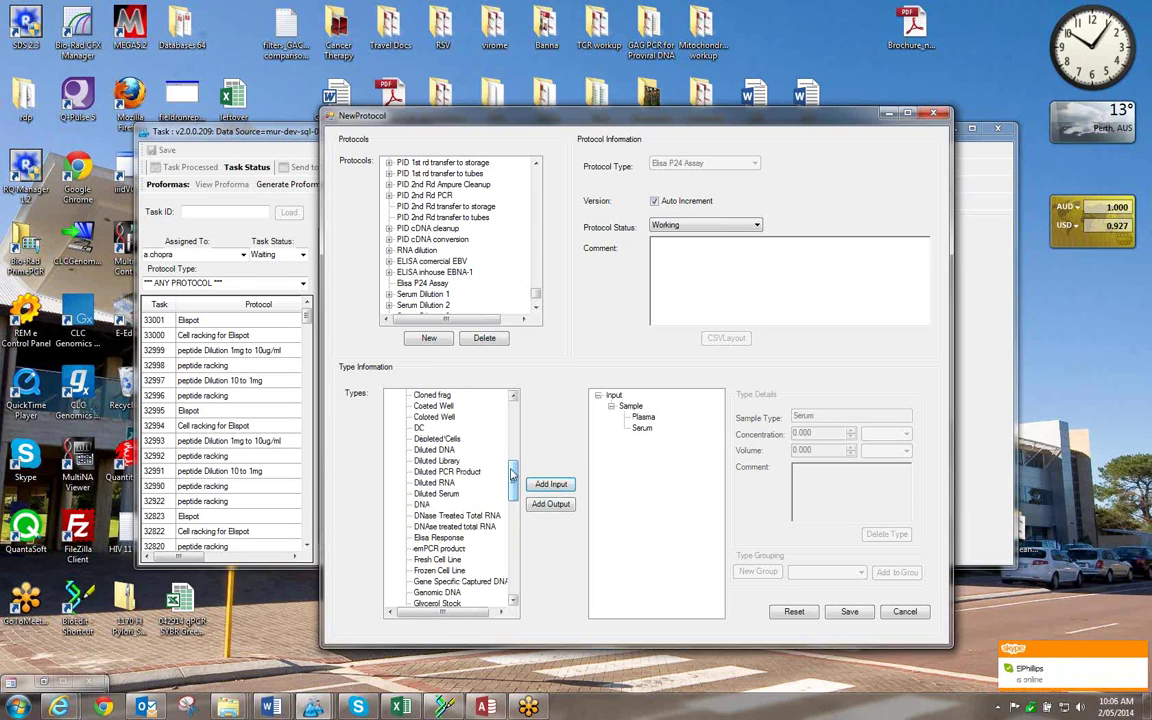
click(436, 493)
click(546, 487)
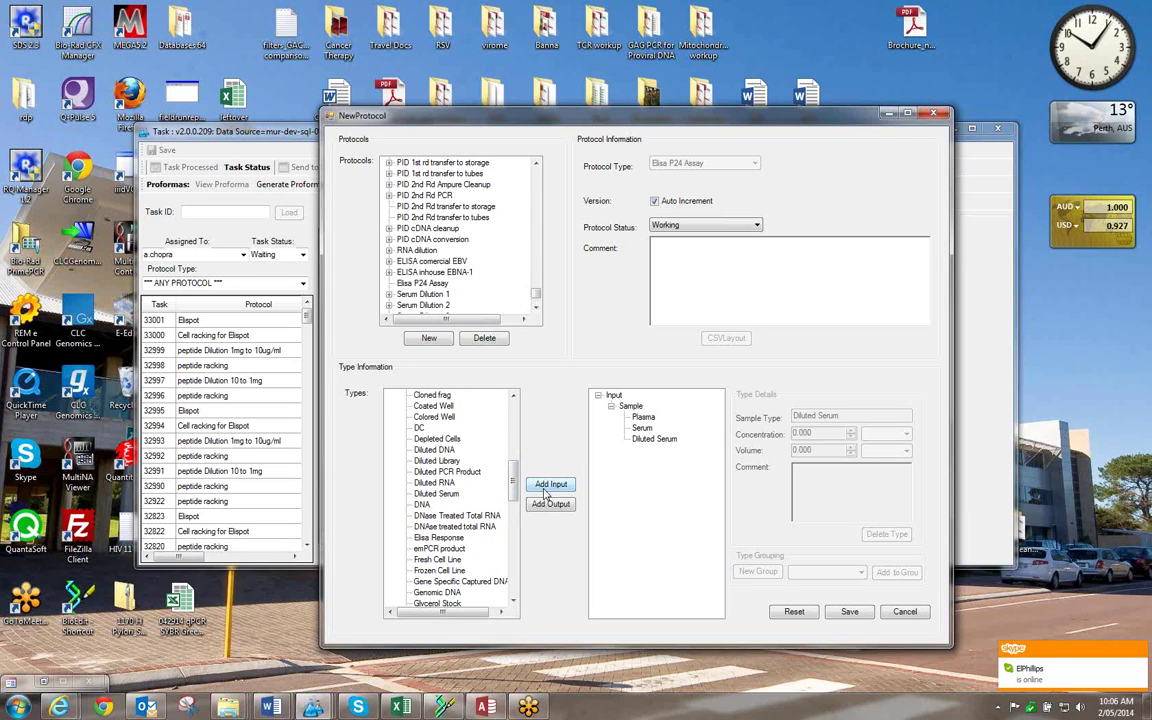
Add the Serum sample type as an output of the Elisa P24 Assay version.
scroll(460, 432, up, 8)
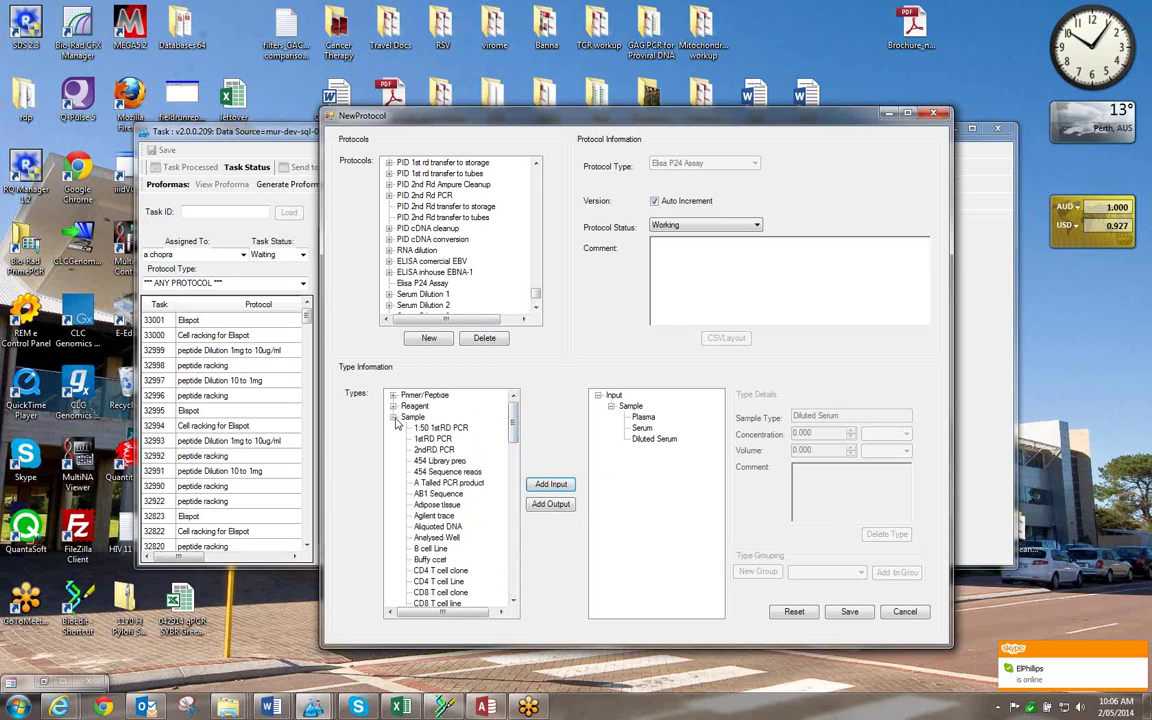
drag(516, 441, 510, 497)
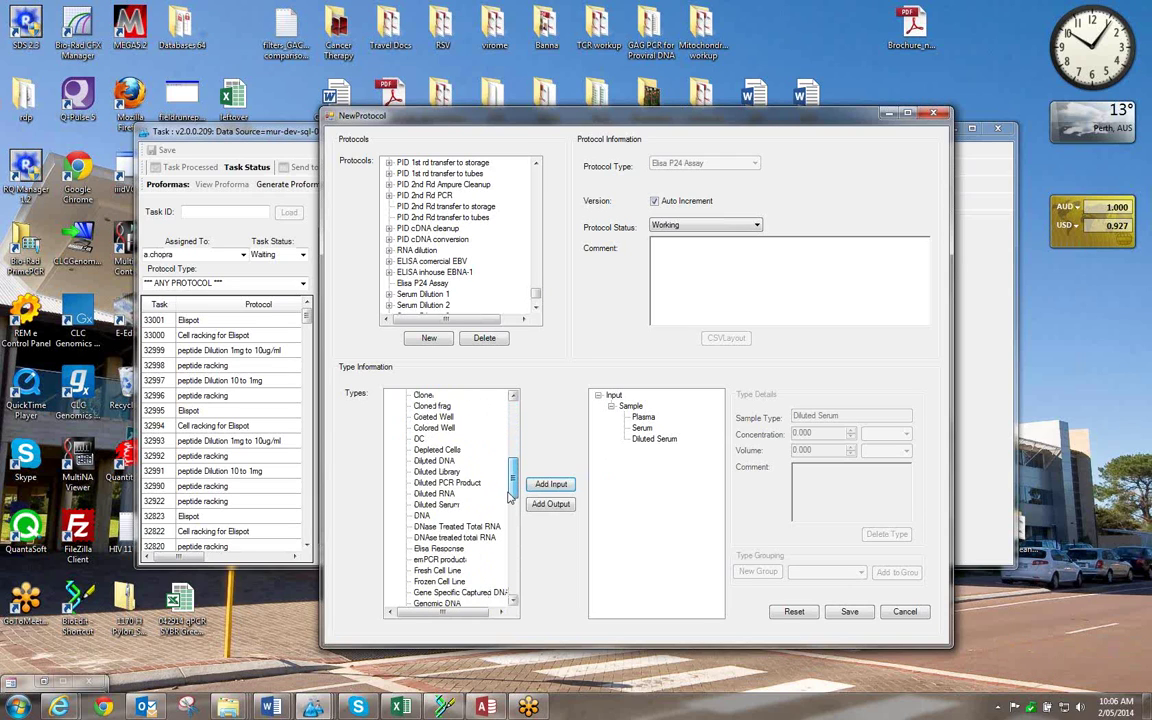
drag(510, 497, 510, 566)
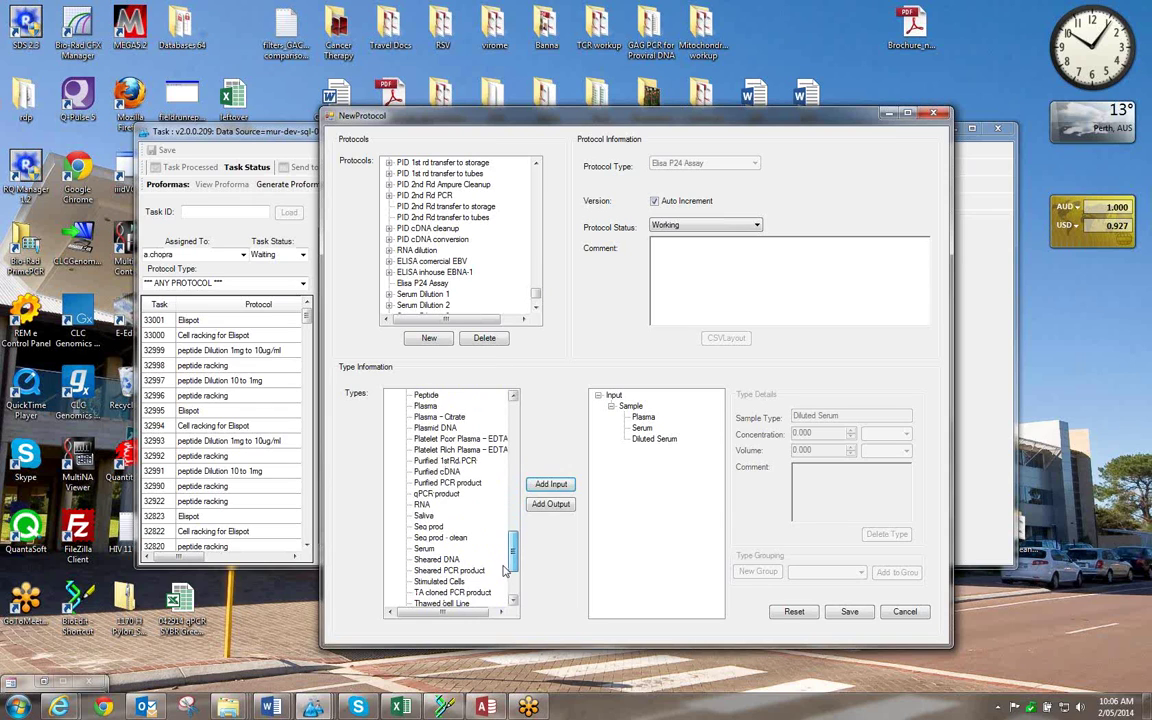
click(424, 550)
click(562, 505)
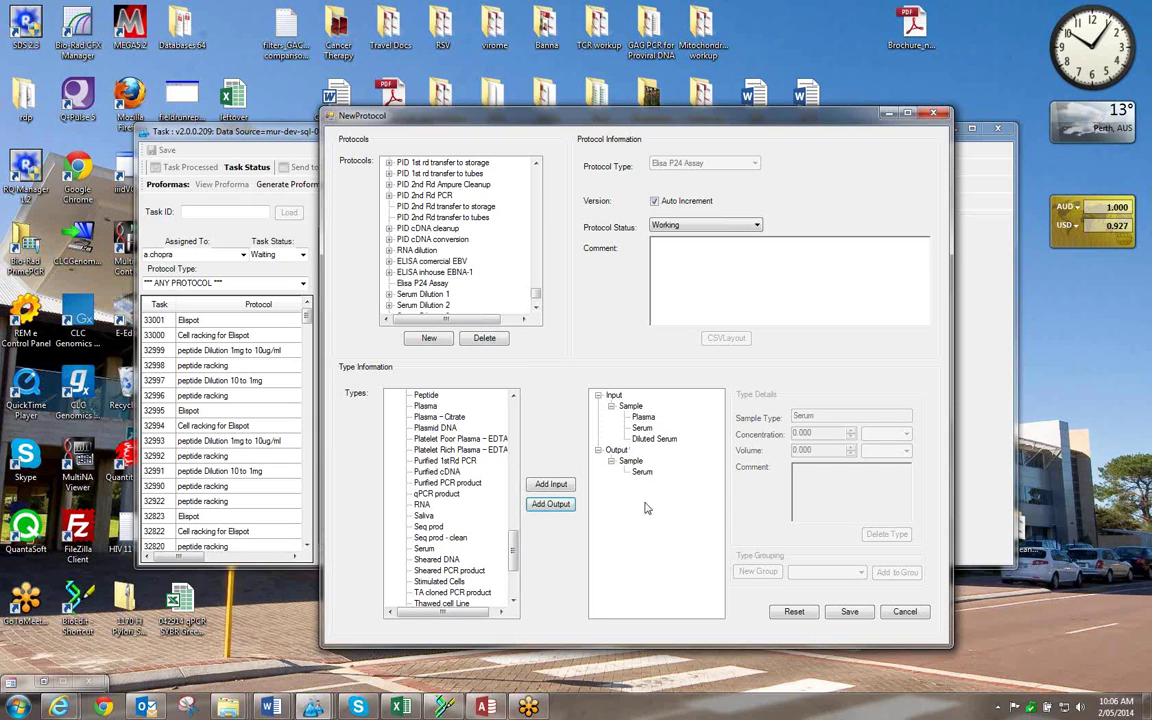
Add the Anti Human IFN antibody and Antibody HRP conjugated reagents to the protocol's inputs.
drag(512, 544, 511, 396)
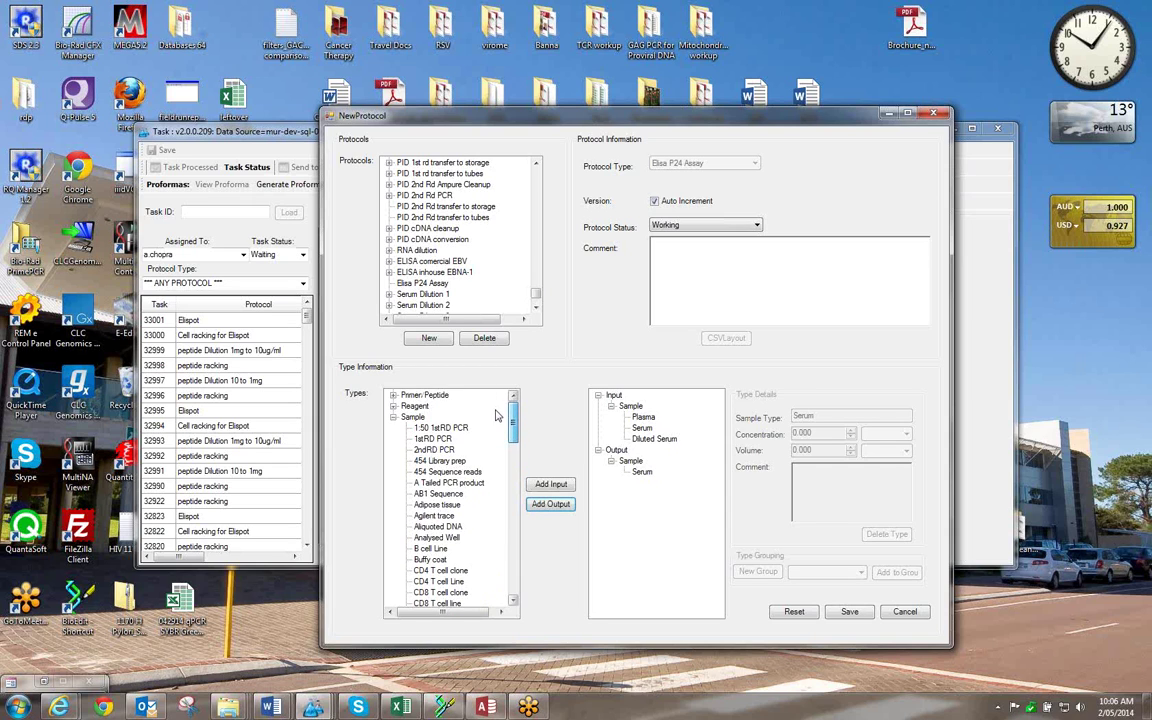
click(393, 418)
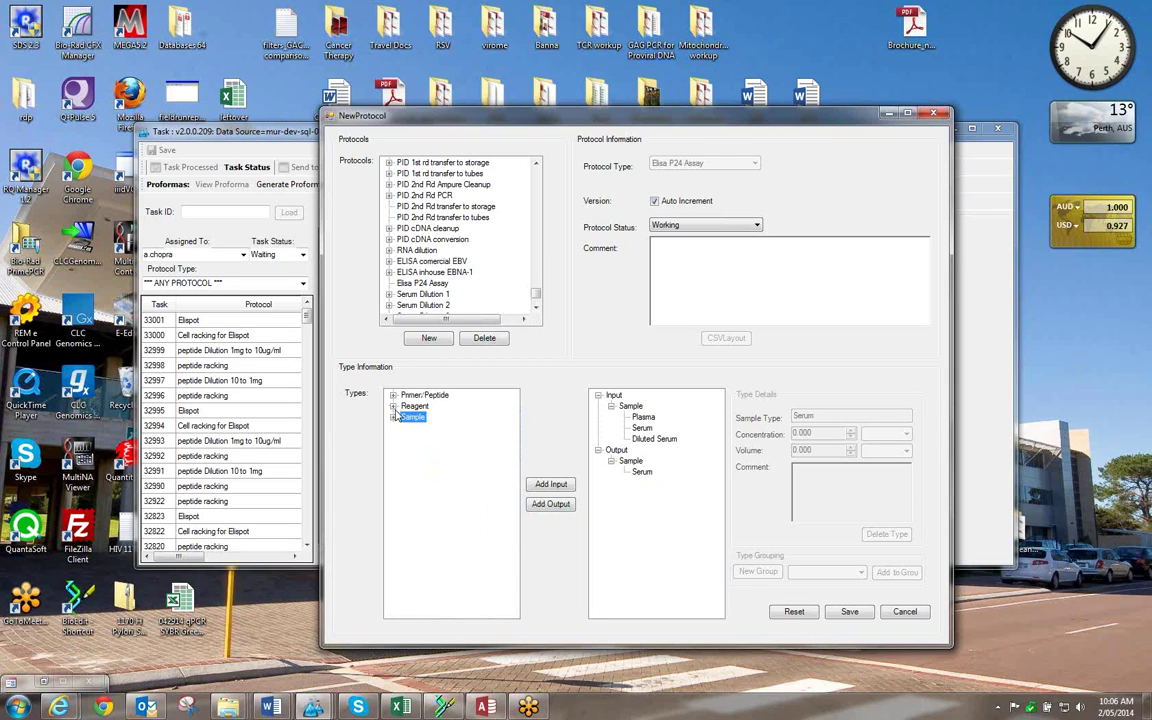
click(394, 406)
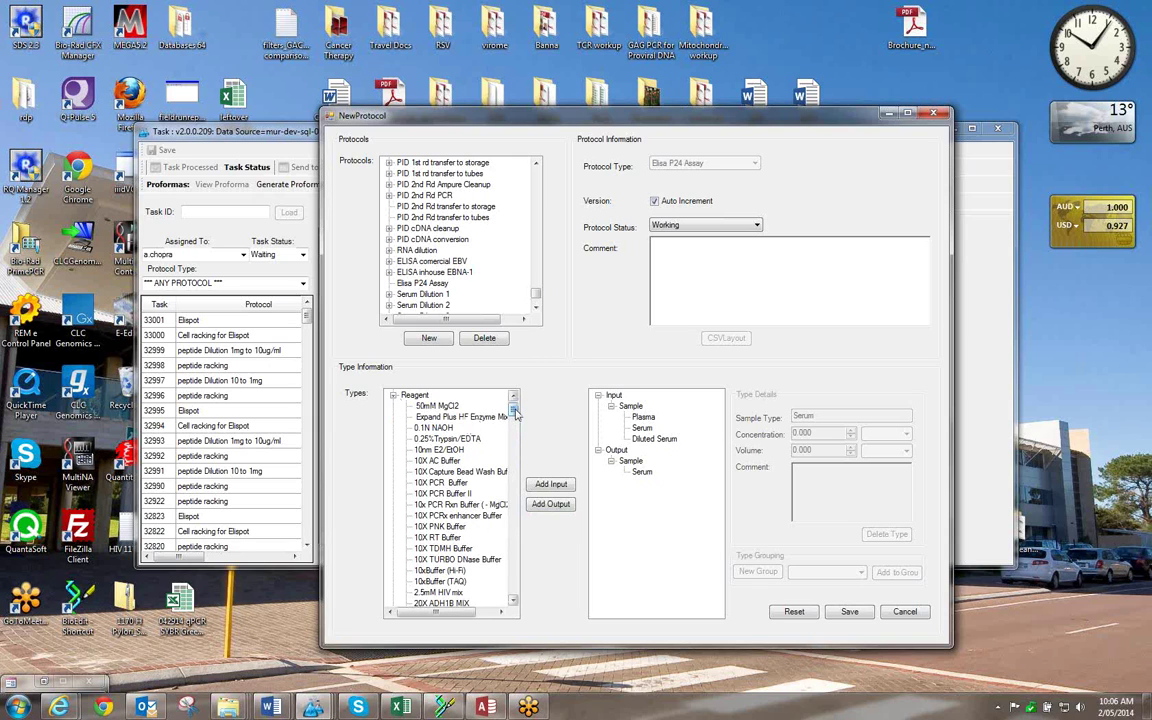
drag(515, 413, 514, 448)
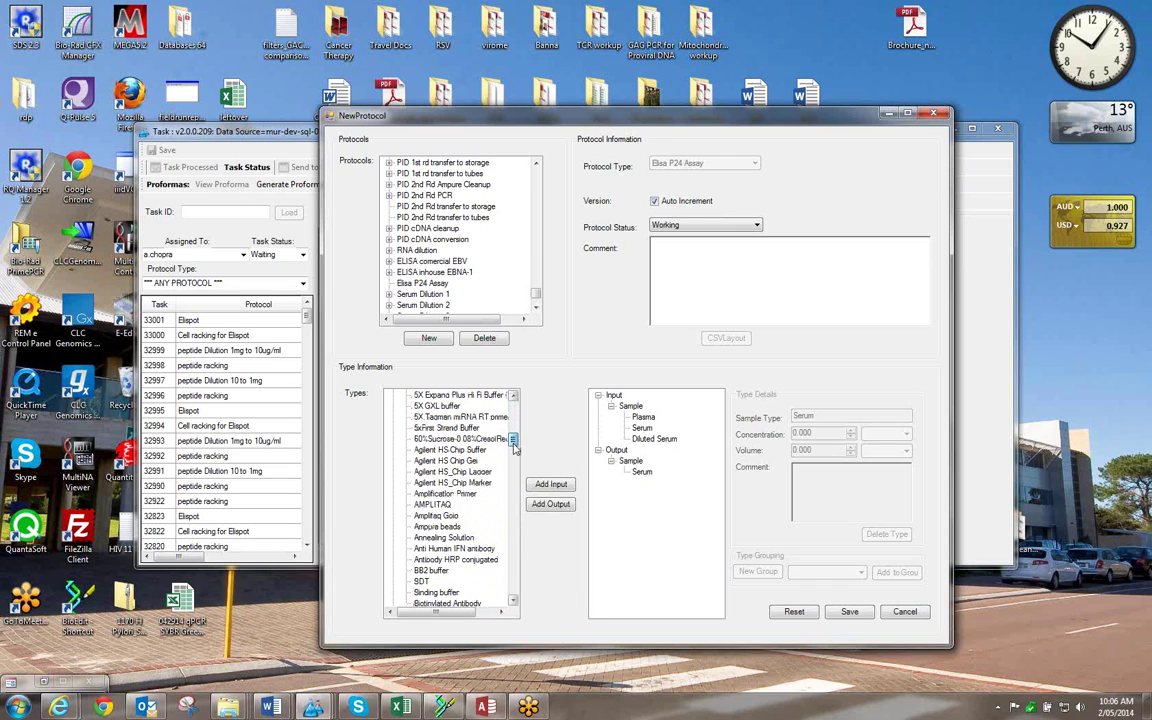
click(478, 548)
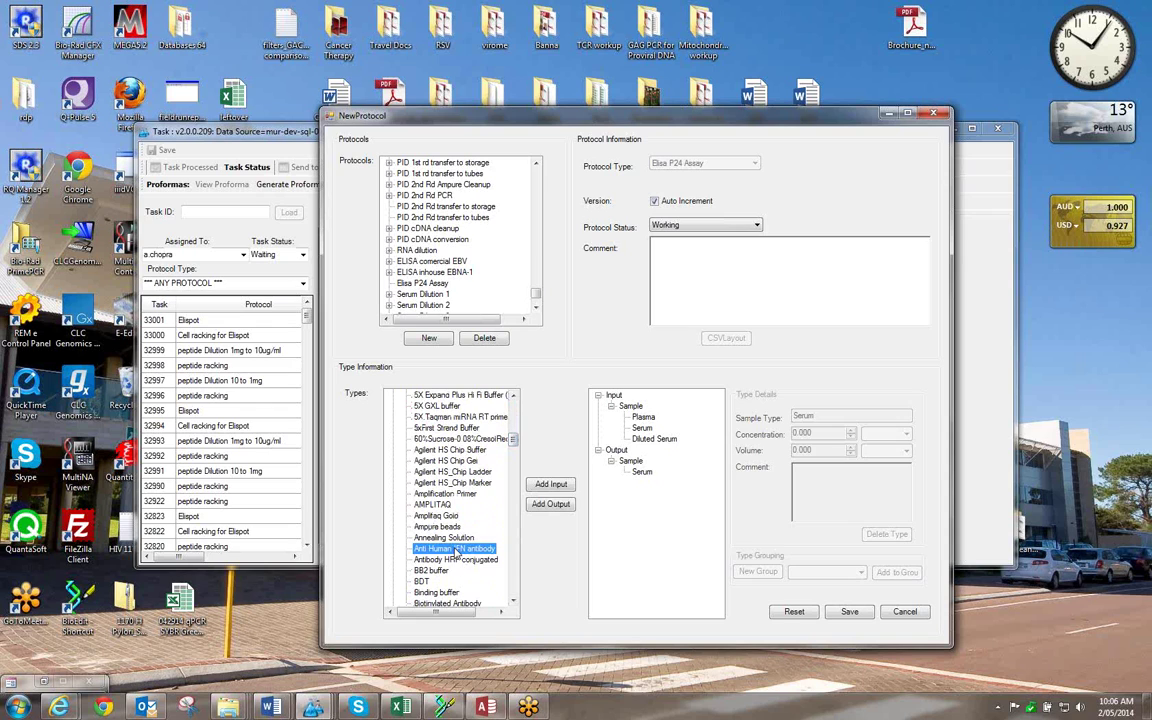
click(542, 487)
click(456, 559)
click(548, 485)
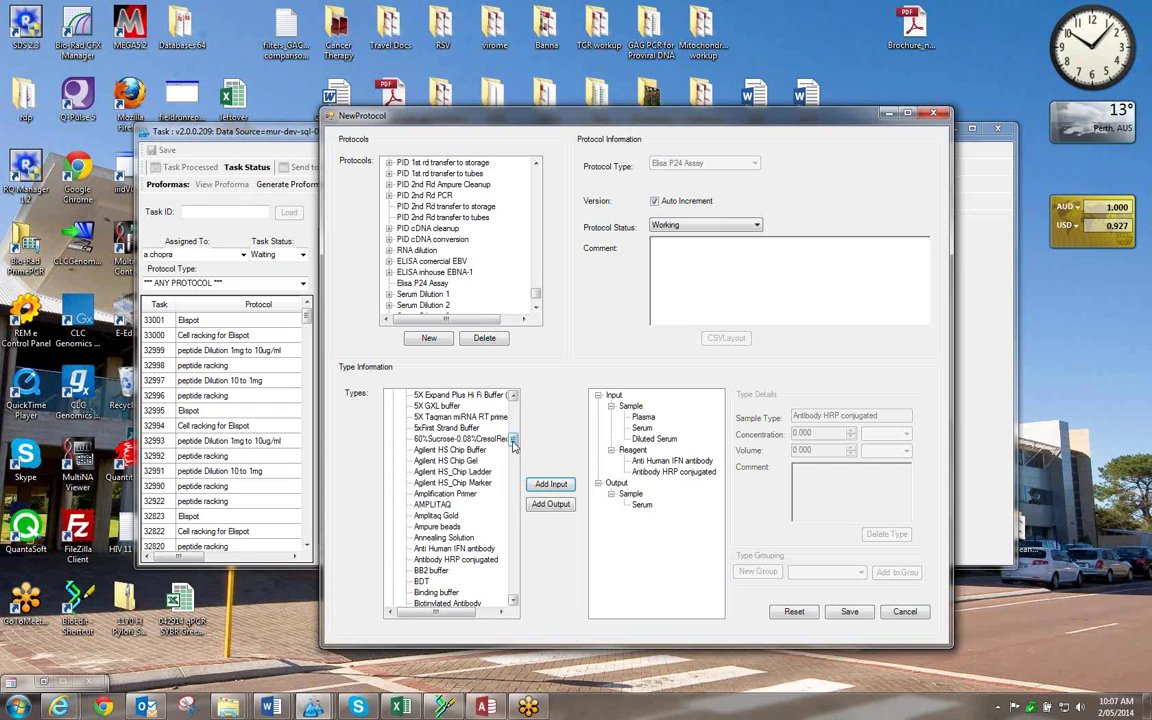
Add the PBS and PBS-Tween20 reagents to the protocol's inputs.
drag(513, 447, 513, 507)
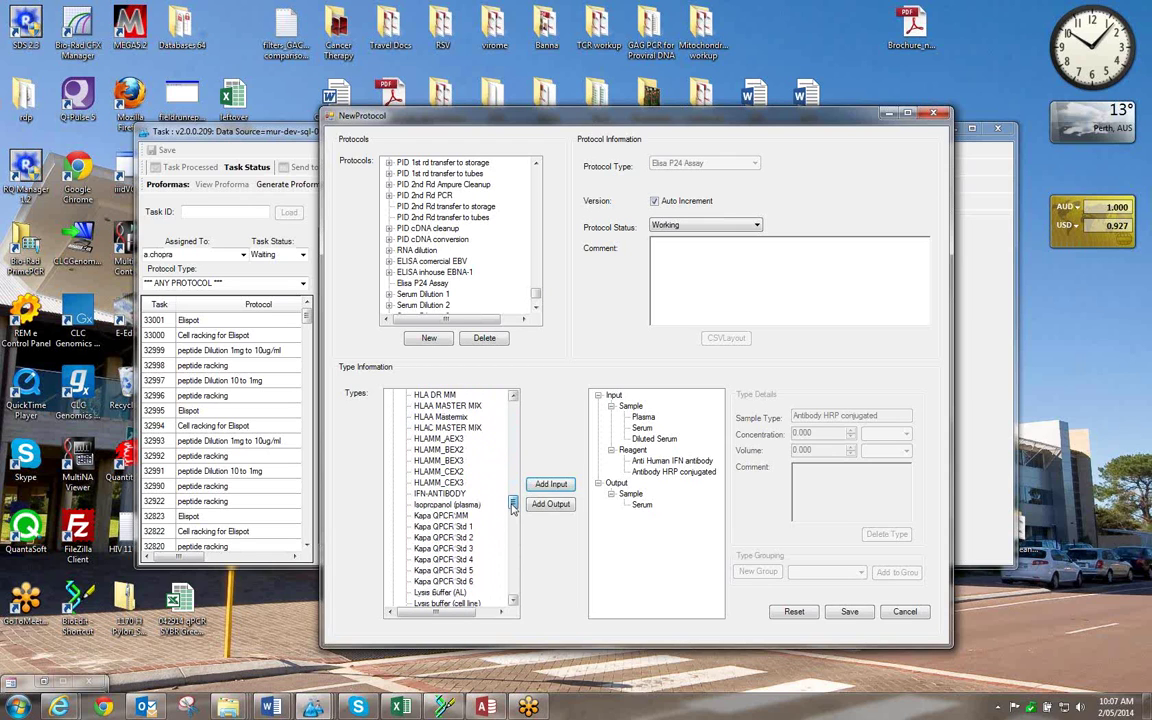
drag(513, 507, 513, 533)
click(421, 515)
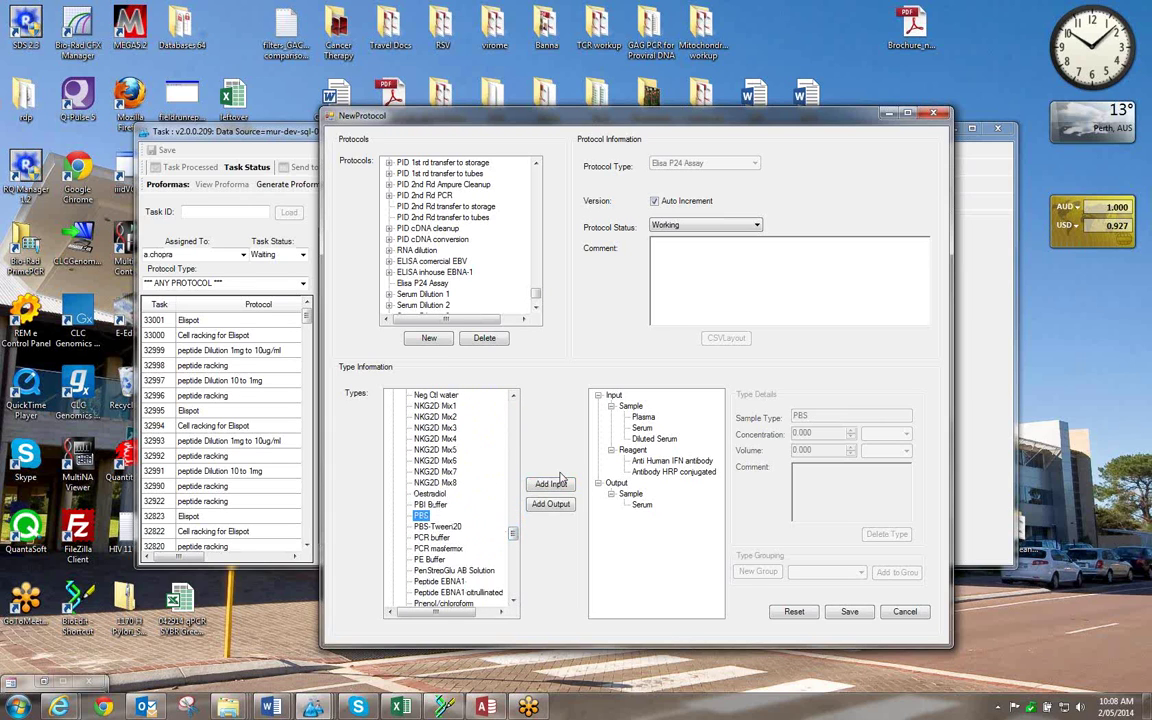
click(551, 484)
click(445, 526)
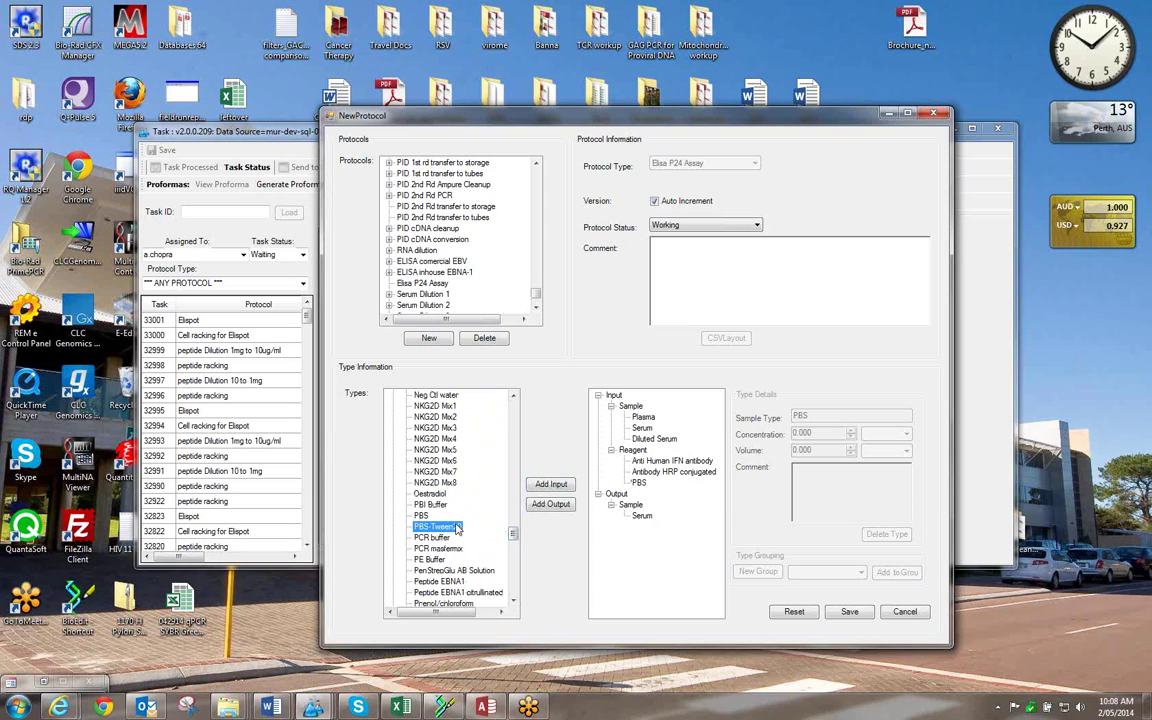
click(550, 484)
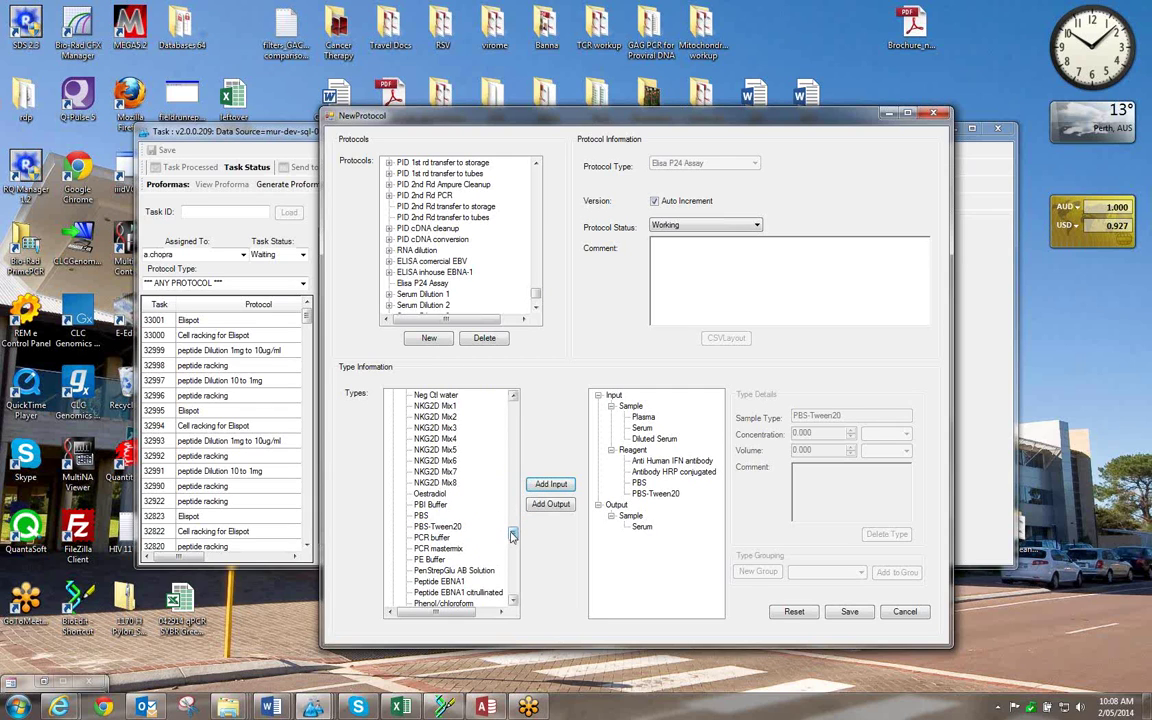
drag(513, 537, 513, 543)
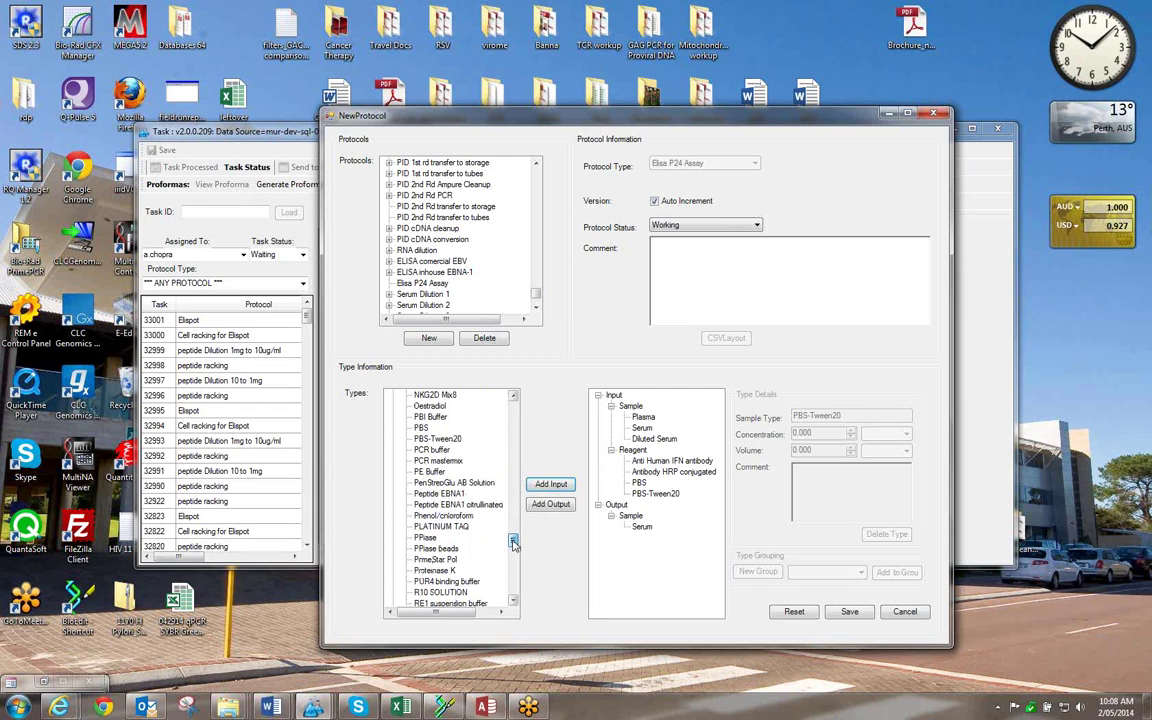
scroll(513, 543, down, 1)
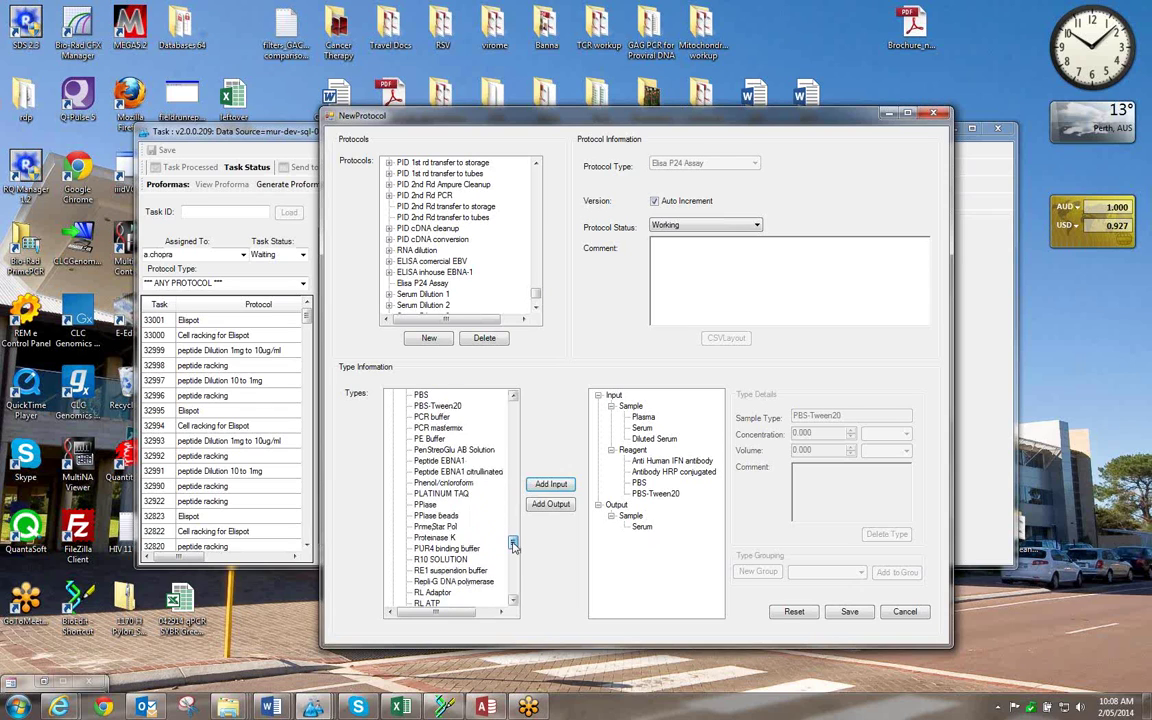
scroll(513, 543, down, 4)
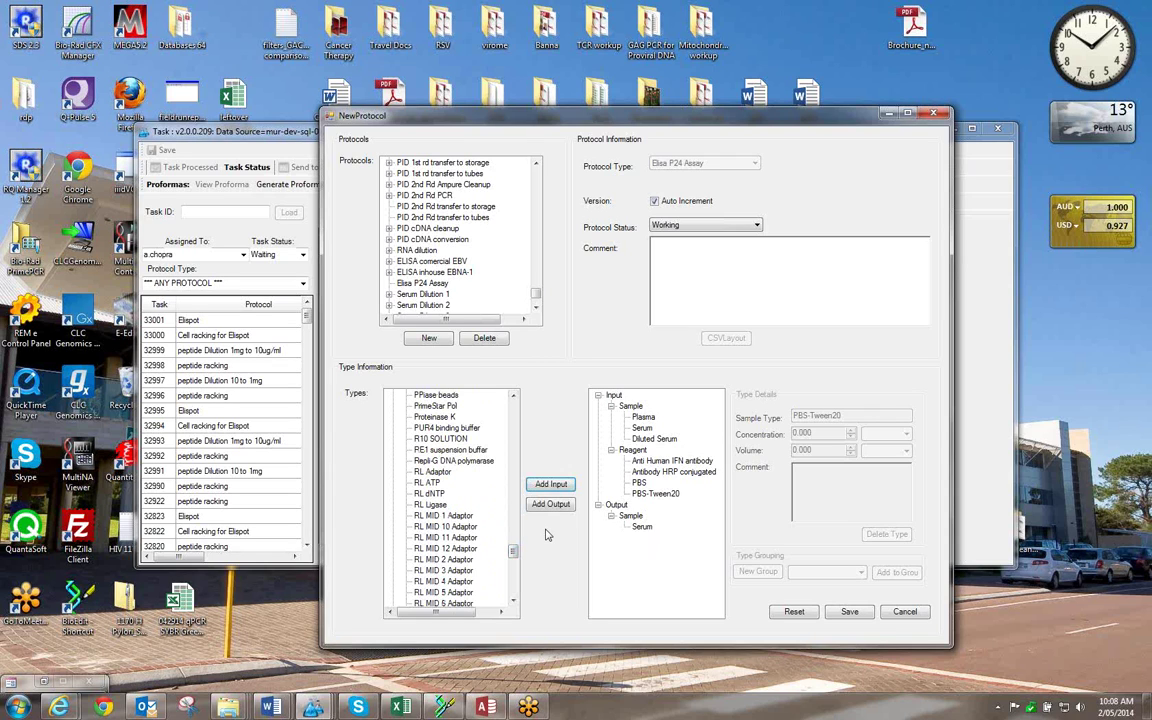
Set the volume of the Plasma input sample to 100 µL.
click(645, 417)
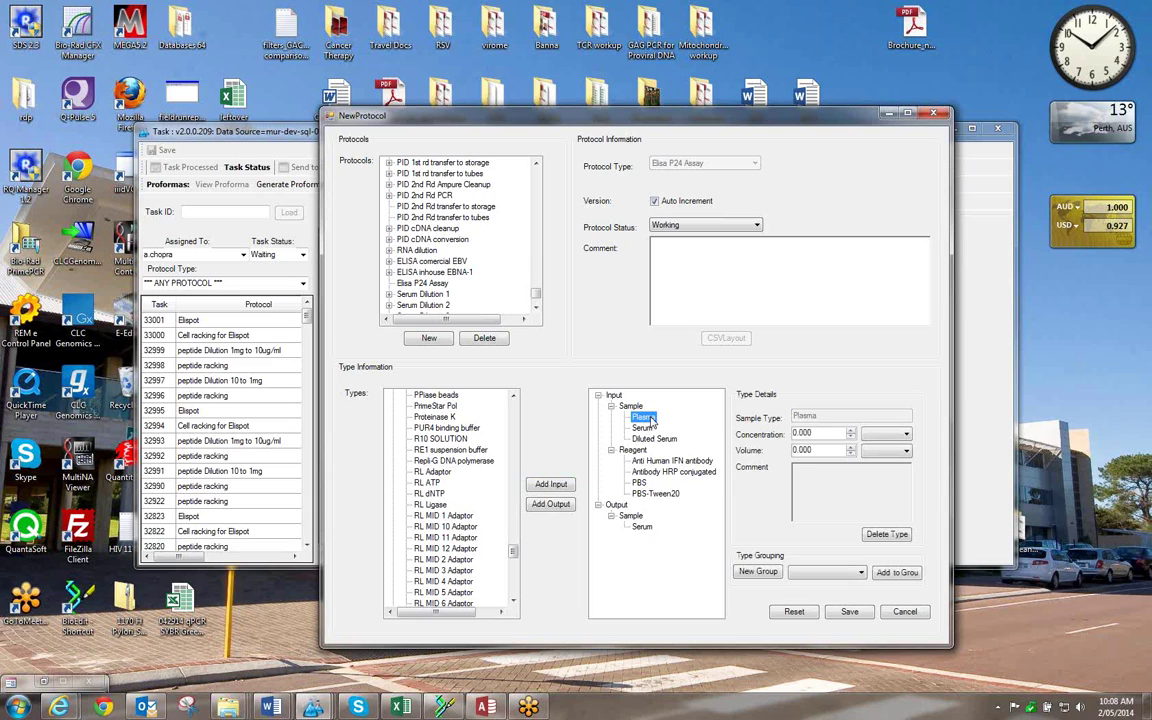
click(797, 451)
text(100)
click(892, 451)
click(878, 462)
Set the volume of the Serum input sample to 100 µL.
click(641, 427)
click(797, 450)
text(100)
click(906, 450)
click(878, 462)
Set the volume of the Diluted Serum input sample to 100 µL.
click(654, 438)
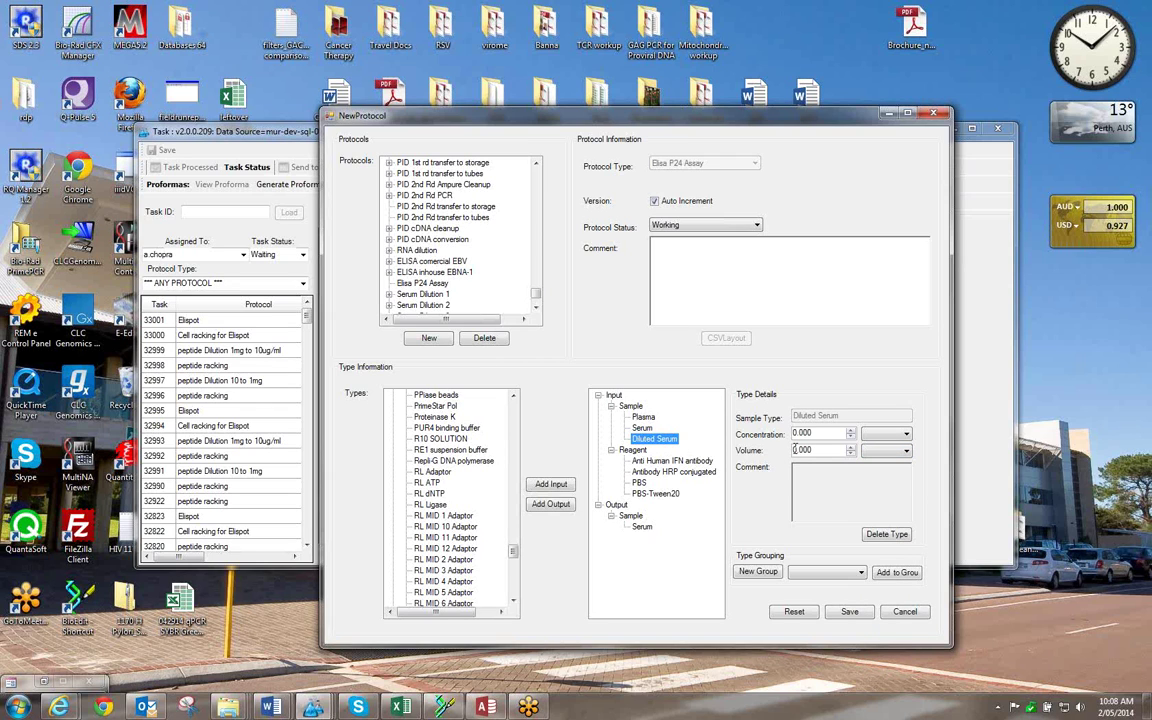
click(796, 450)
text(100)
click(907, 452)
click(878, 472)
Set the volume of the Anti Human IFN antibody reagent to 10 µL.
click(655, 462)
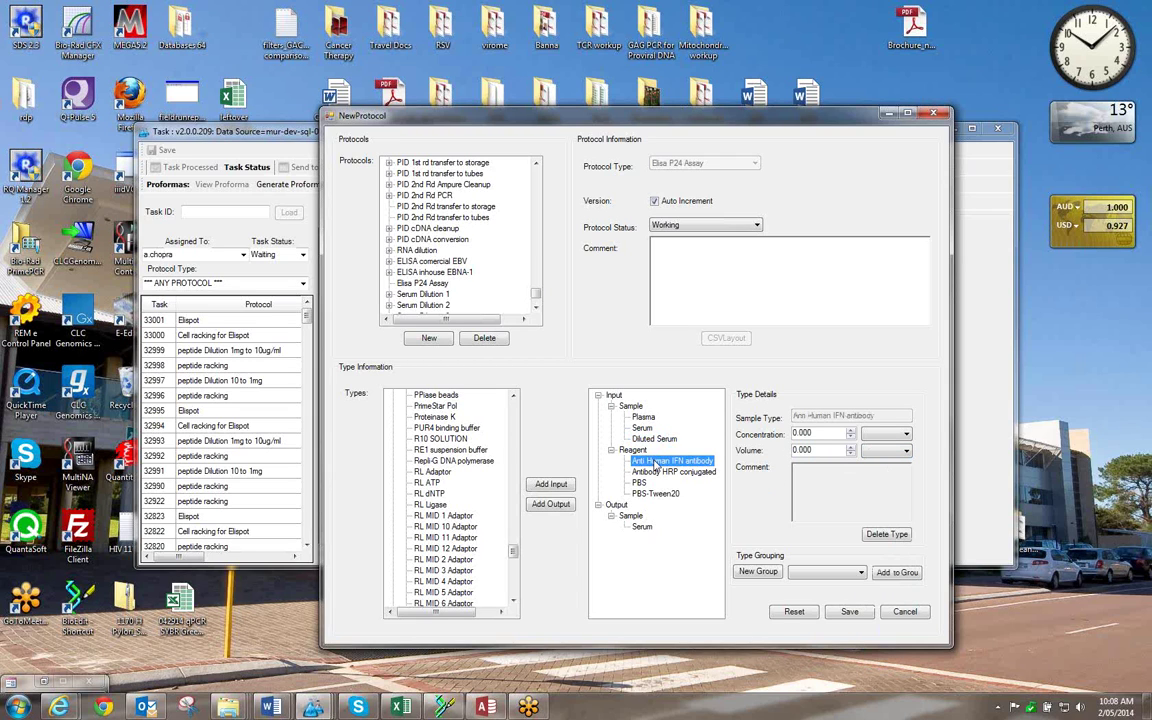
click(796, 450)
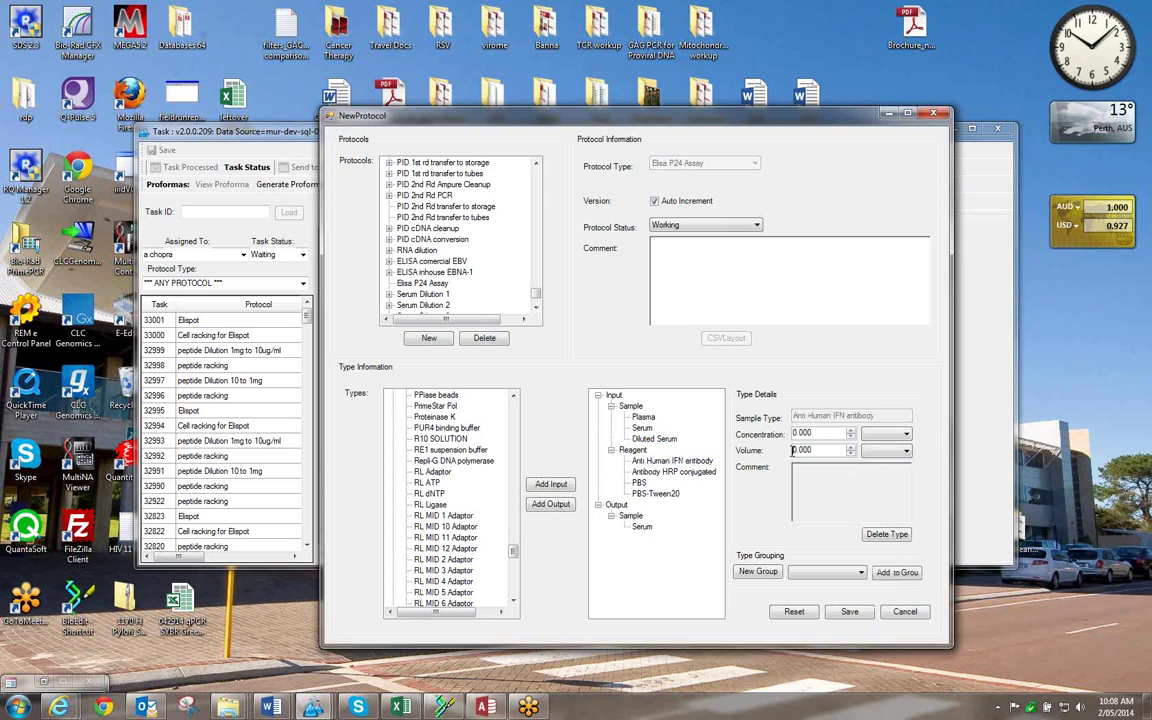
text(1)
click(895, 451)
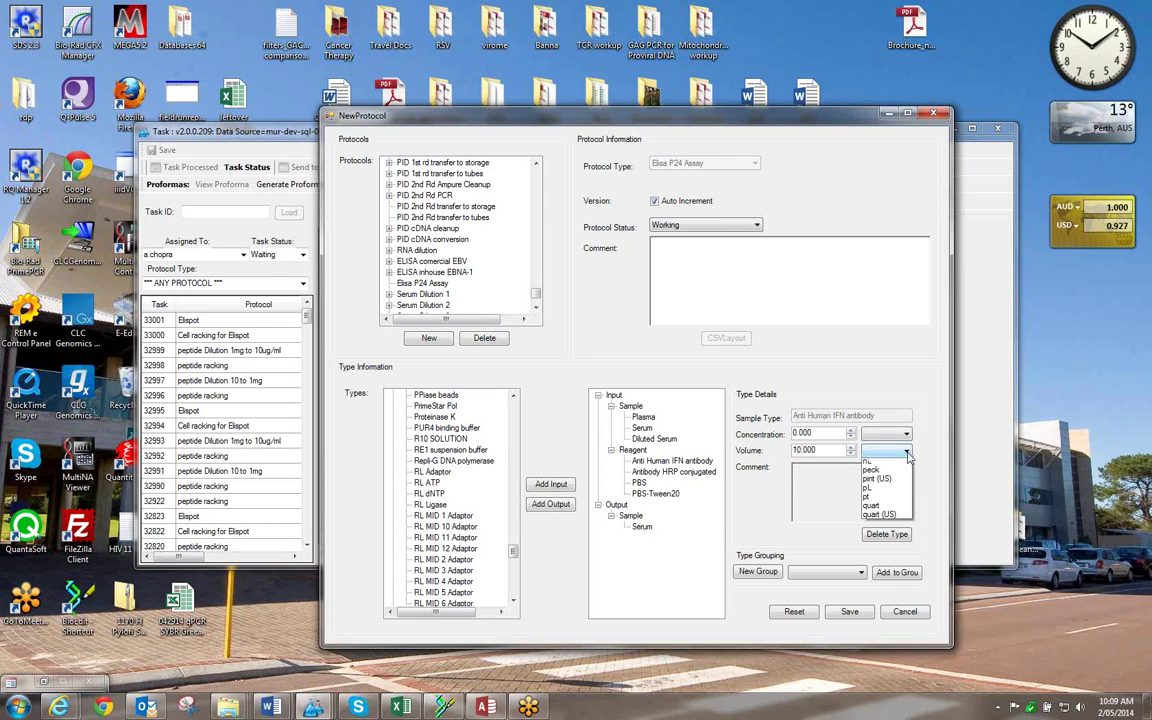
click(870, 478)
Give the Antibody HRP conjugated reagent a volume of 10 µL and a concentration of 50 µg/mL, and recheck both antibody entries.
click(700, 474)
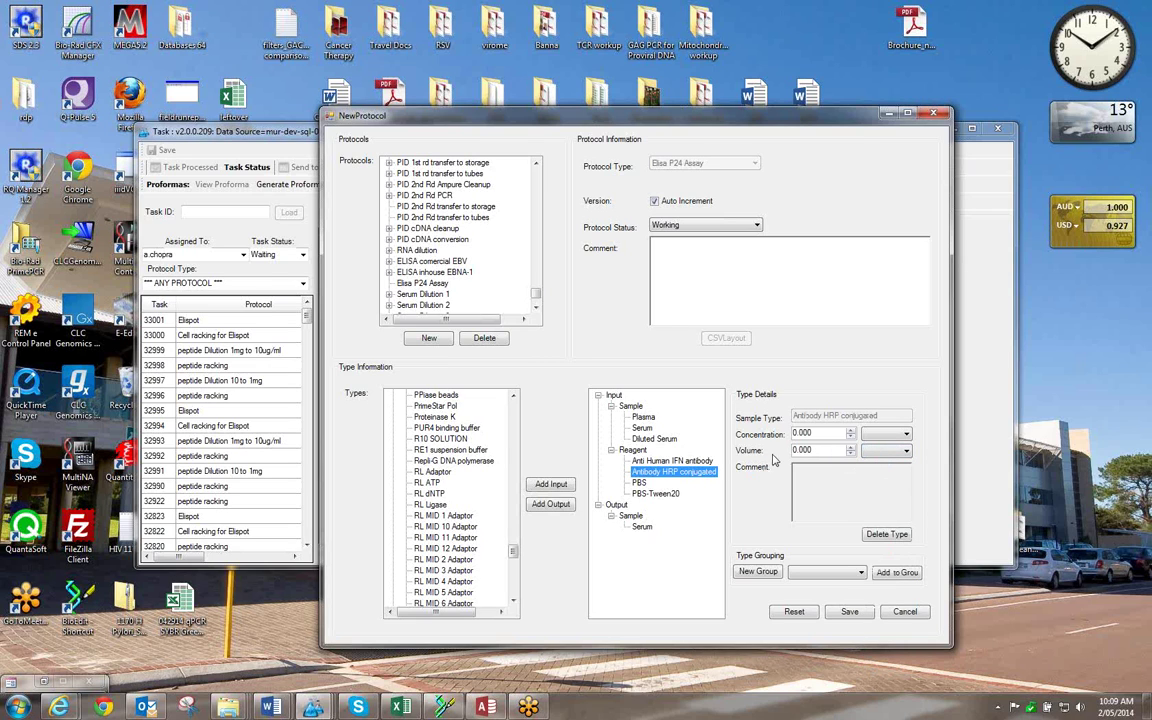
click(797, 450)
text(1)
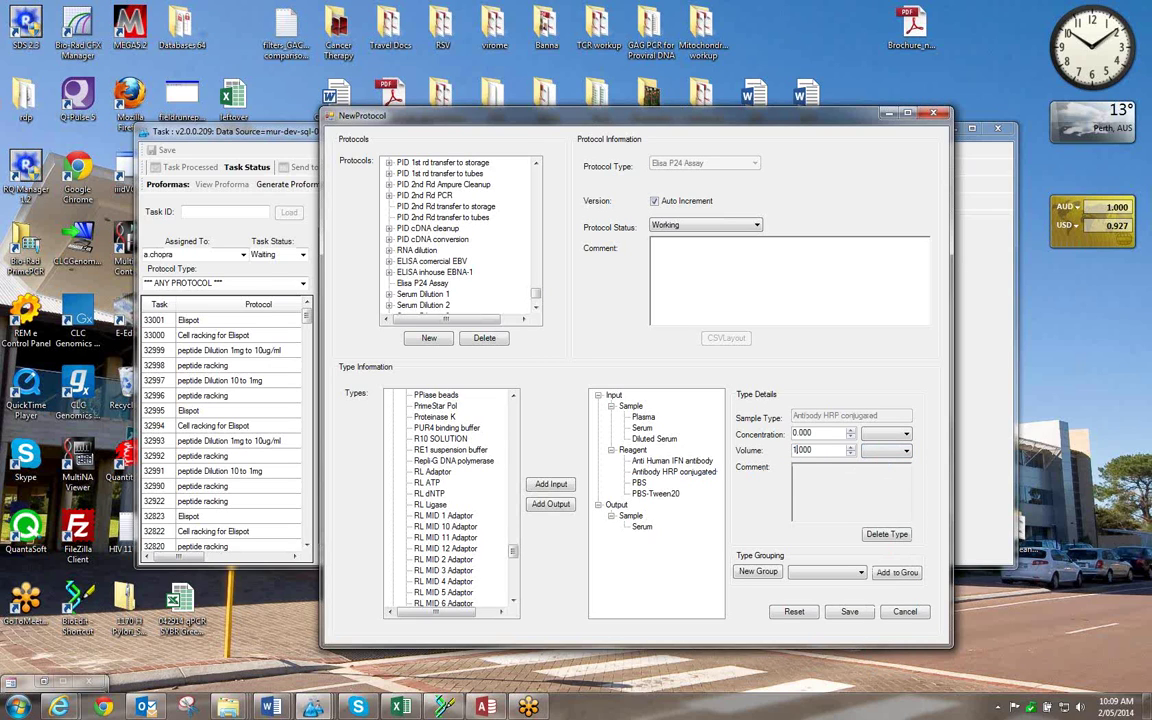
click(905, 451)
click(895, 470)
click(795, 433)
text(50)
click(906, 434)
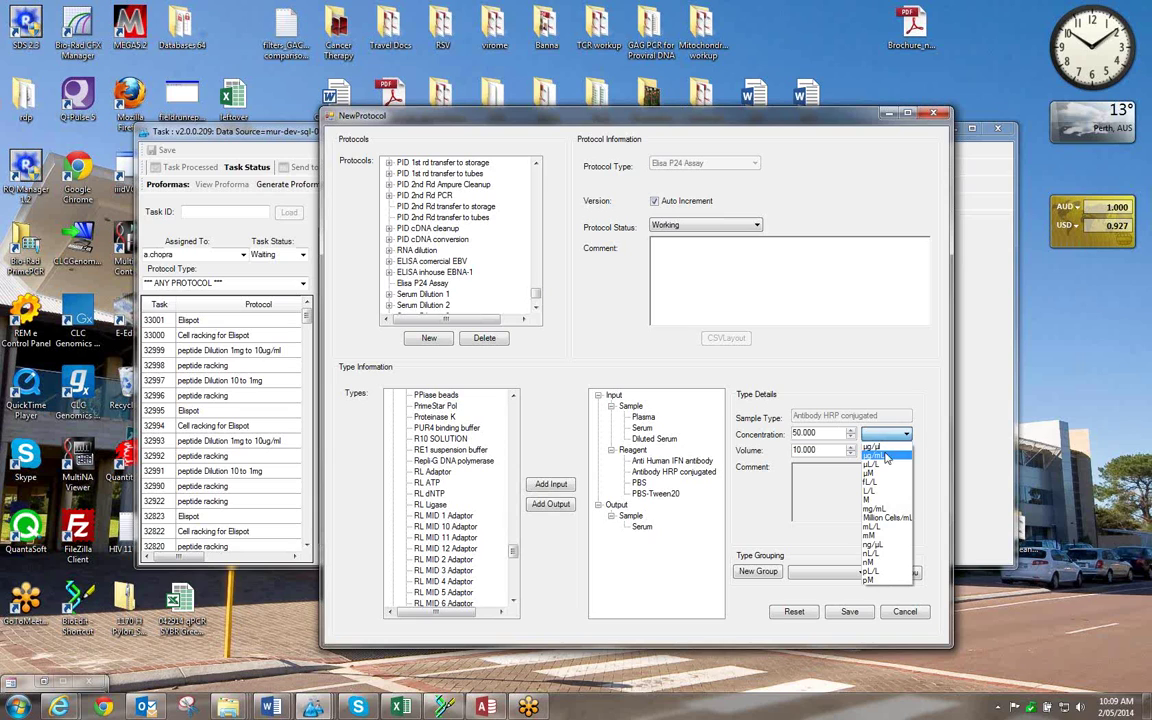
click(884, 457)
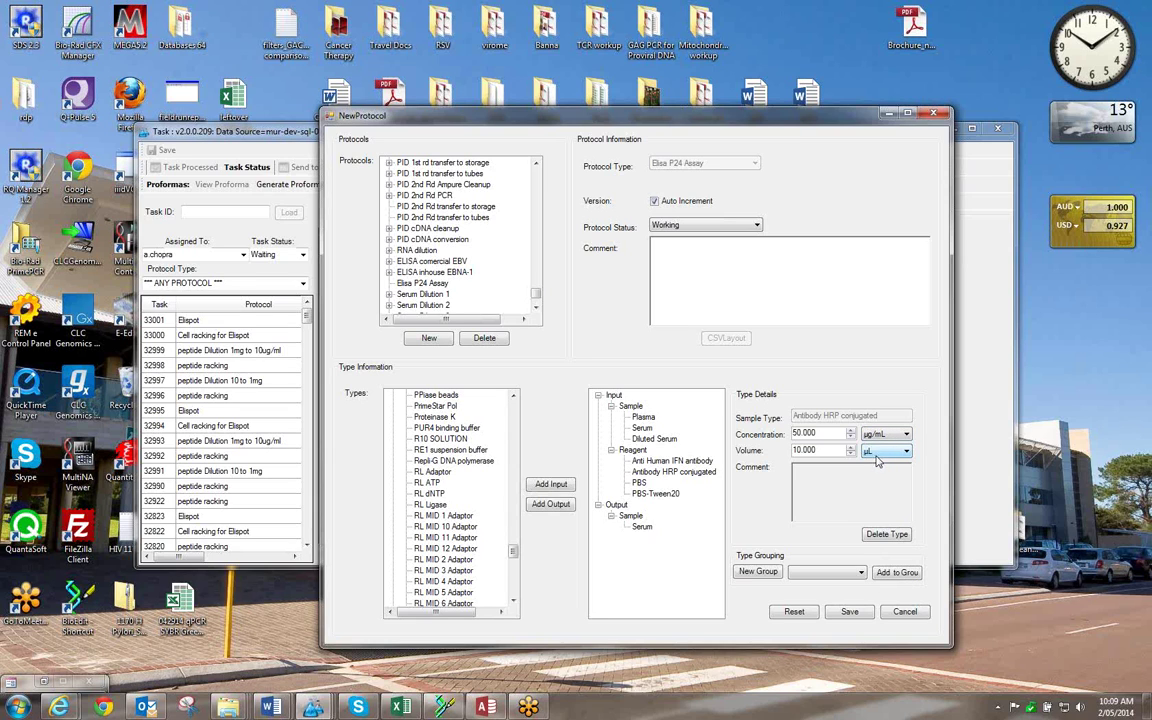
click(700, 462)
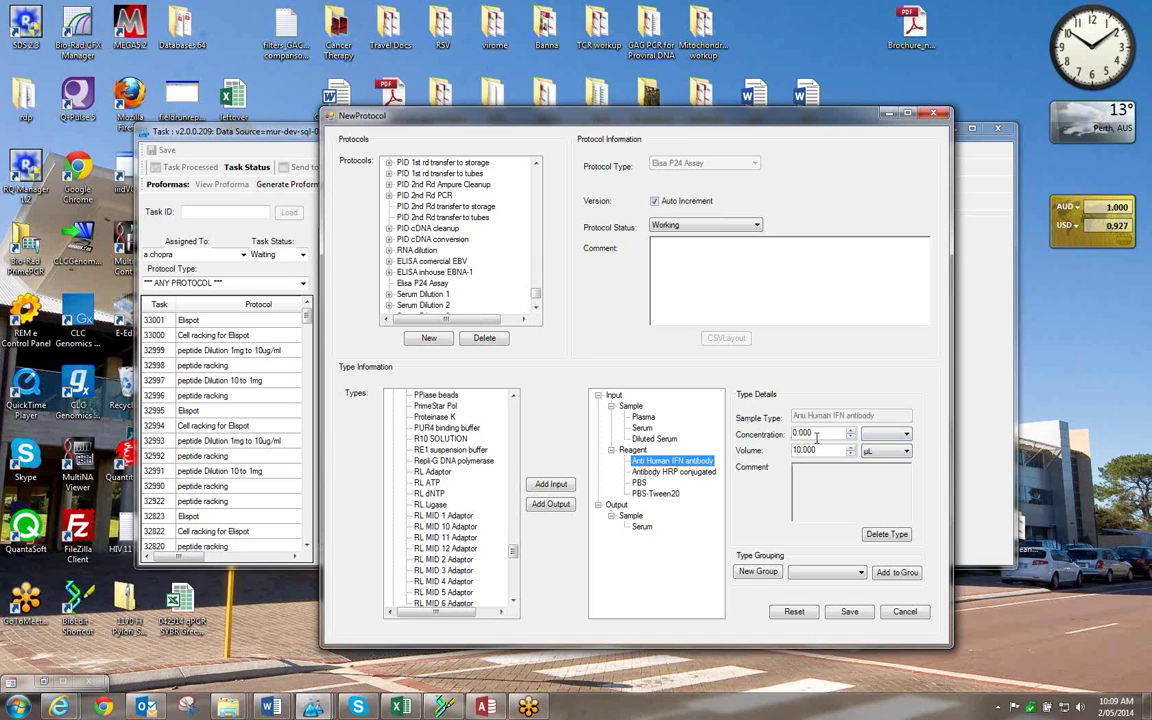
click(683, 472)
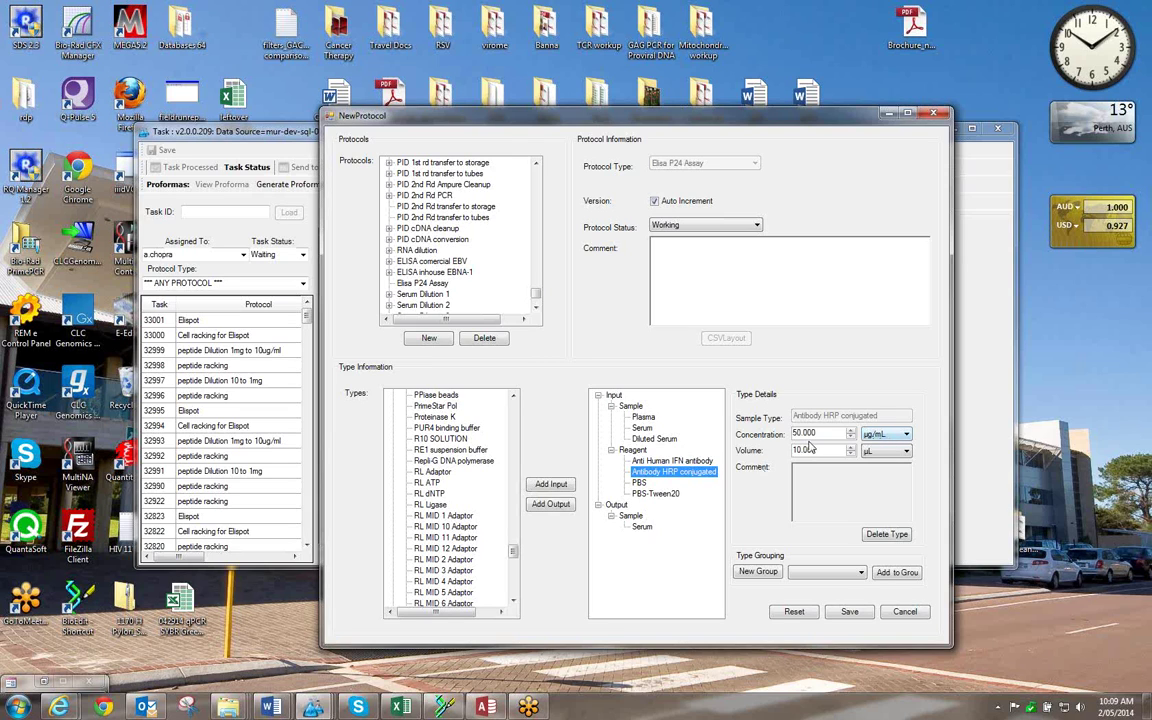
Set the volume of the PBS reagent input to 100 µL.
click(637, 483)
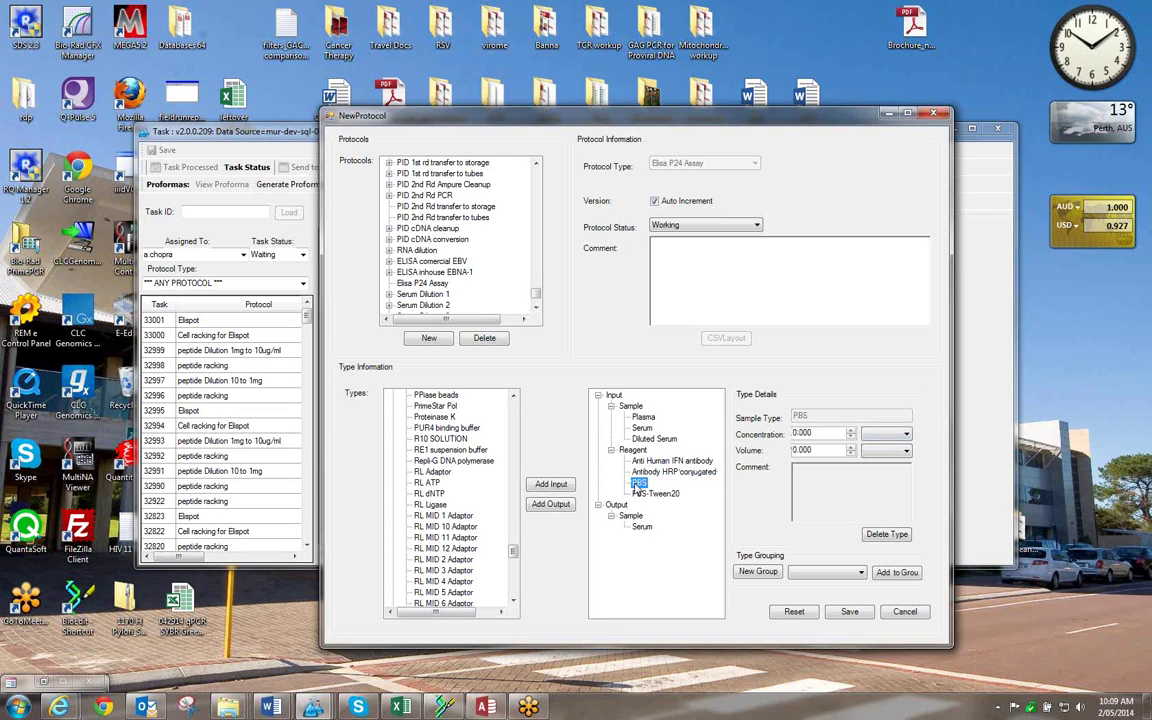
drag(798, 451, 794, 455)
text(100)
click(905, 451)
click(880, 464)
Set the volume of the PBS-Tween20 reagent input to 300 µL.
click(655, 494)
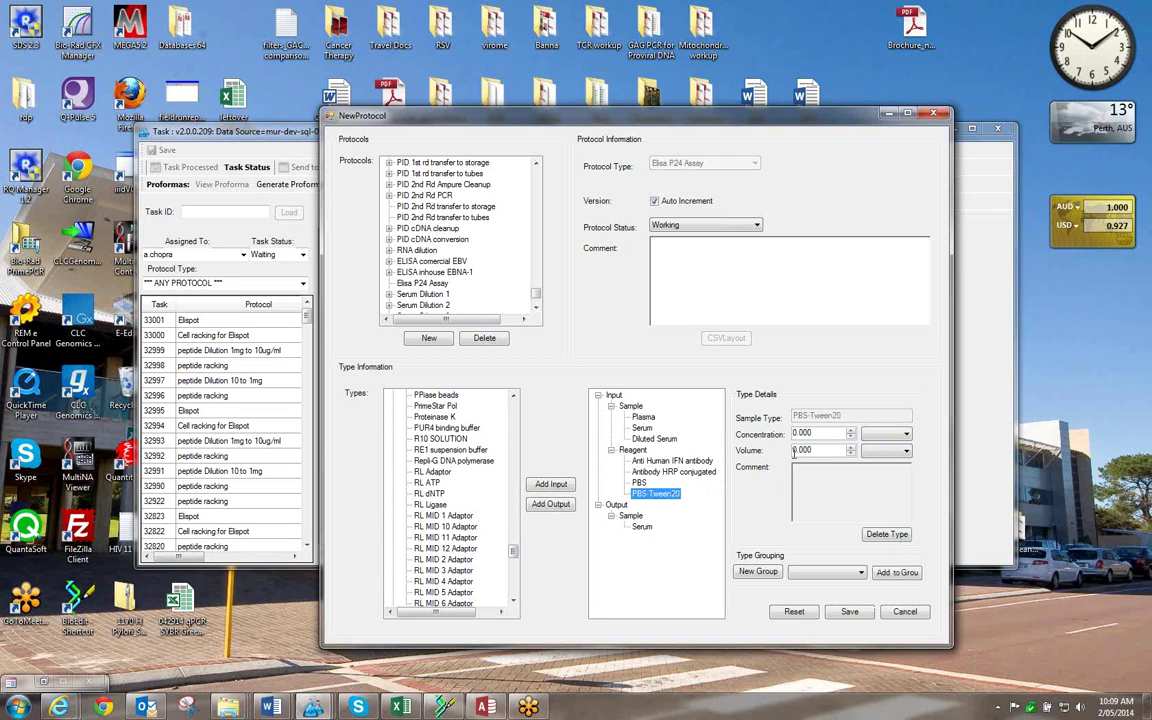
drag(796, 450, 790, 455)
text(300)
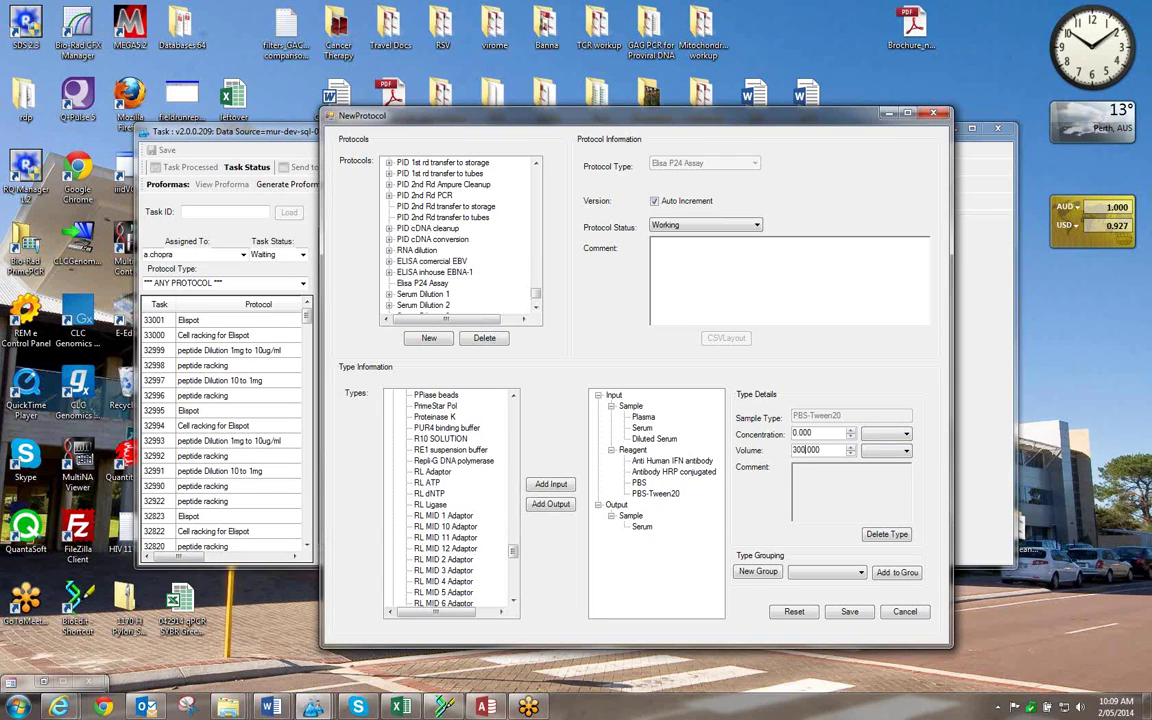
click(886, 450)
click(880, 463)
Set the volume of the Serum output sample to 200 µL.
click(642, 526)
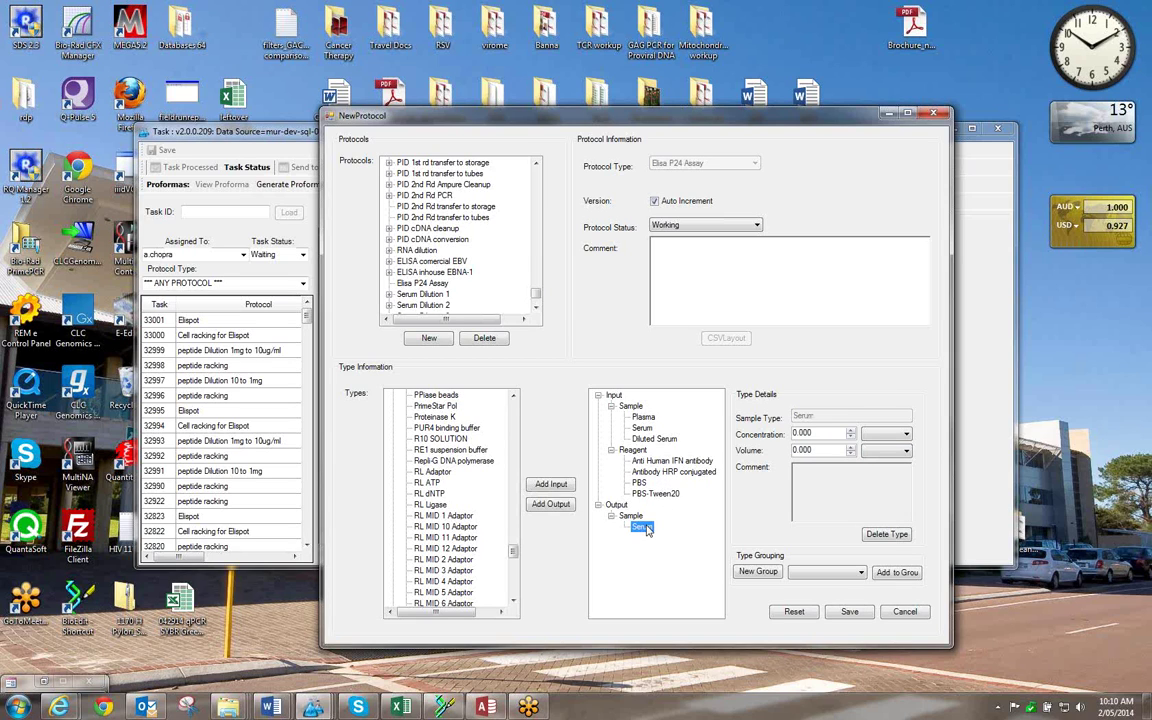
click(797, 450)
text(20)
click(886, 450)
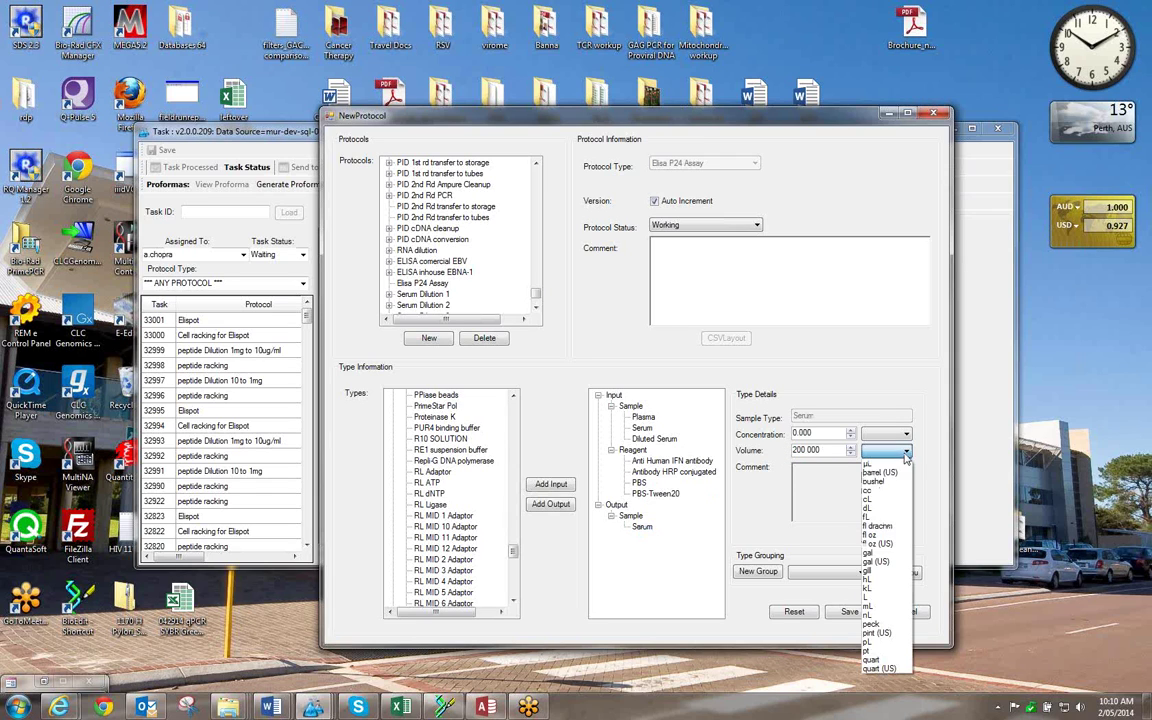
click(886, 464)
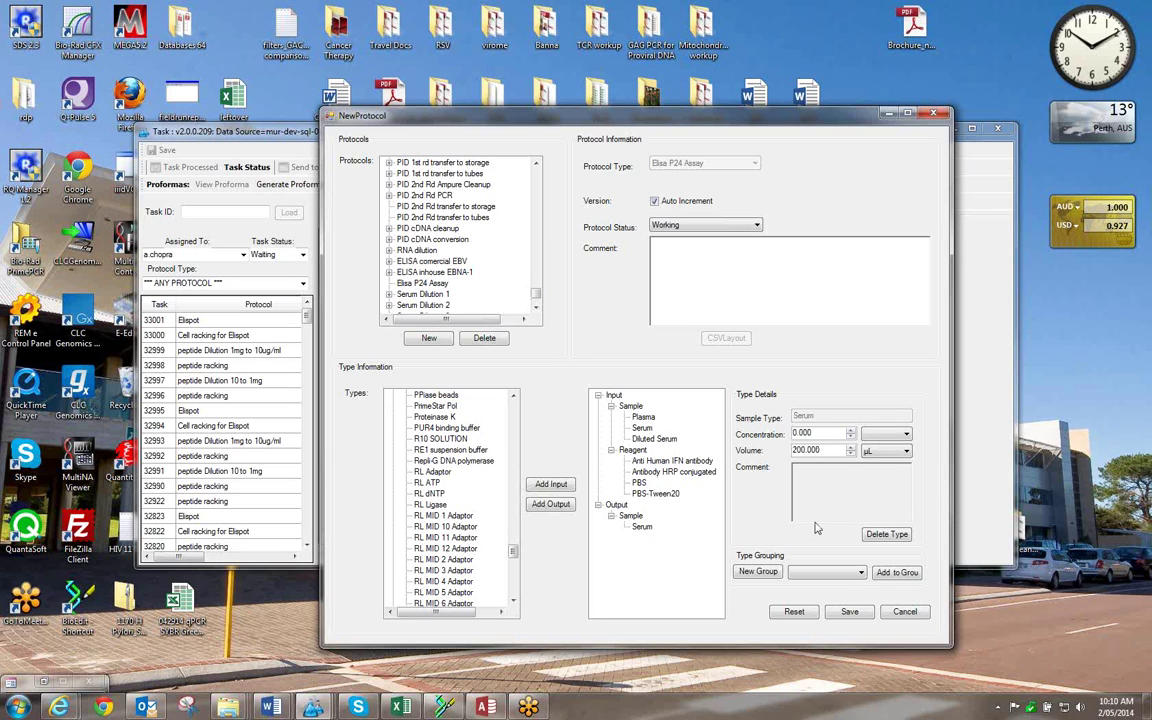
Review the details of the Serum, Diluted Serum, Antibody HRP conjugated and PBS-Tween20 inputs.
click(641, 428)
click(654, 439)
click(660, 471)
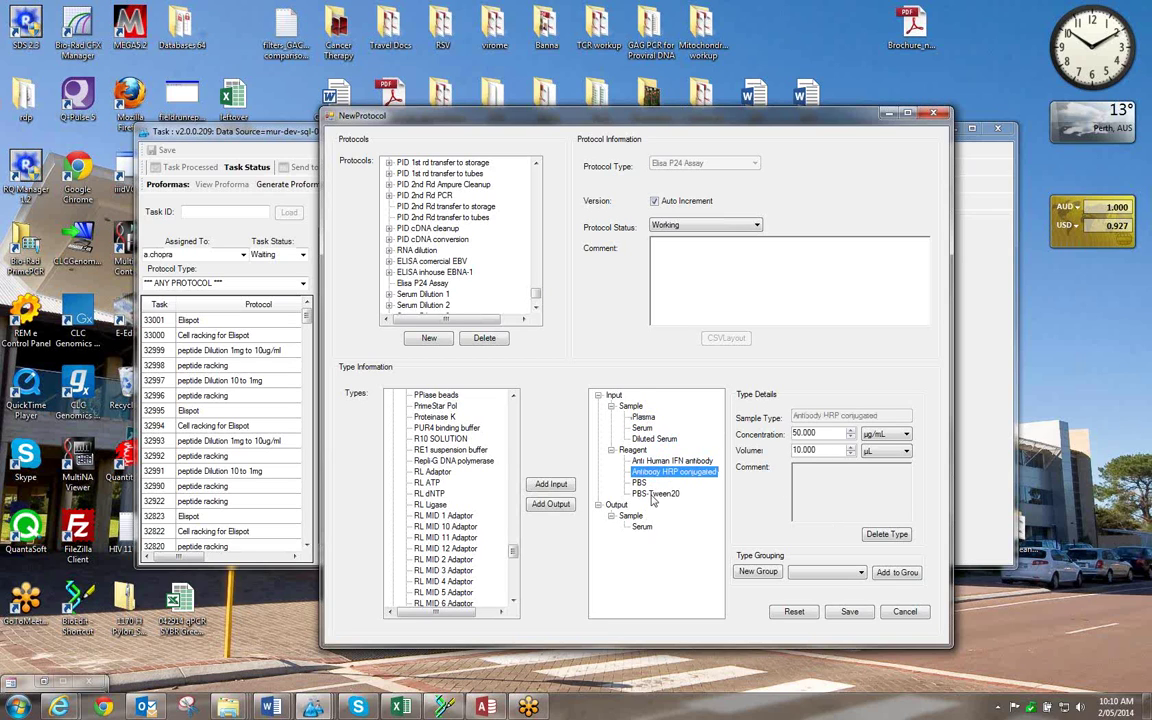
click(654, 494)
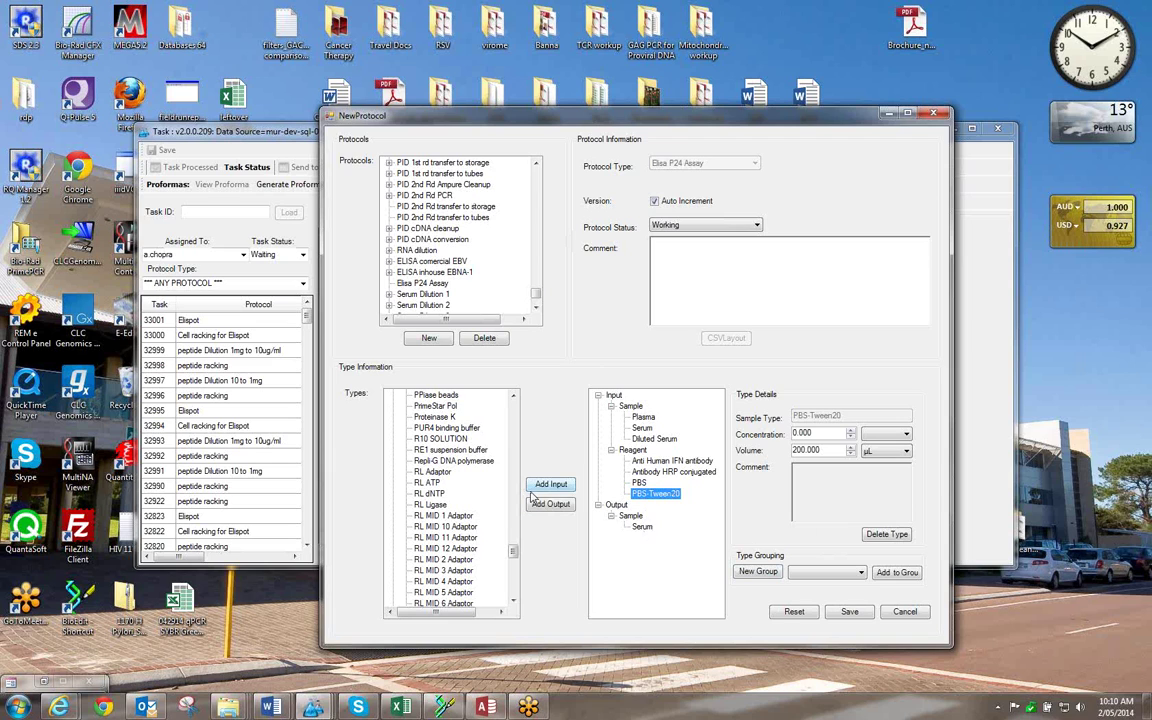
Add the primers HIVC10F and HIVC10R from the Primer/Peptide types as inputs of the protocol.
drag(517, 553, 527, 409)
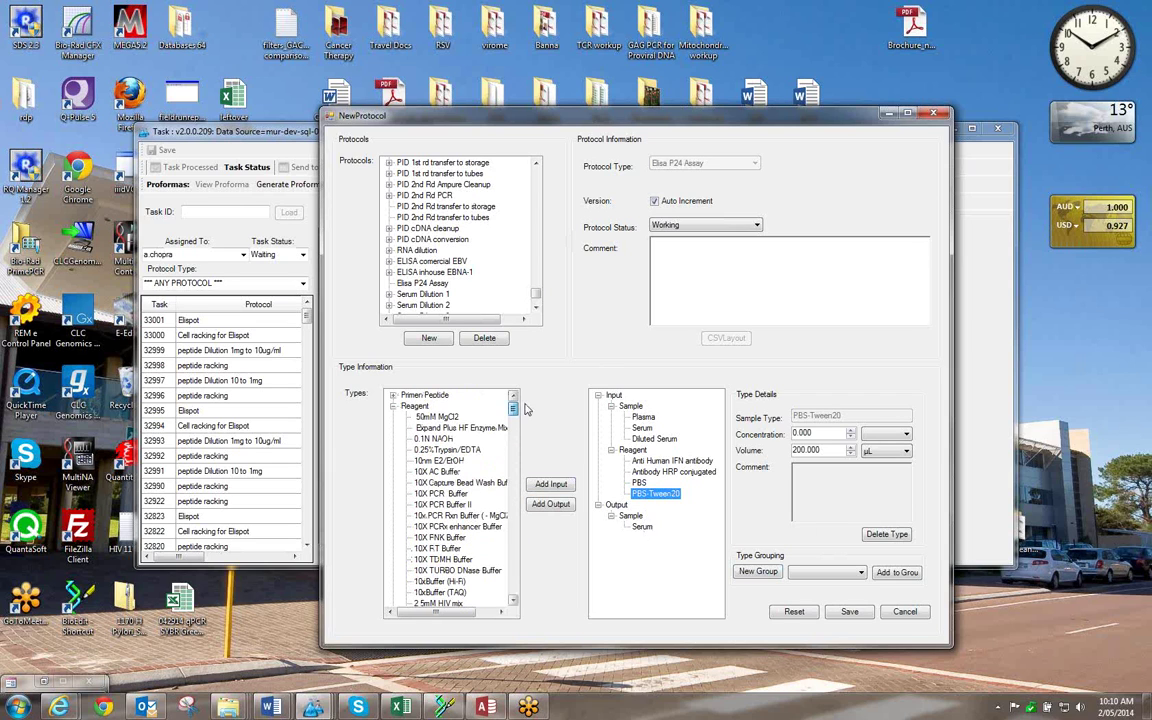
click(393, 406)
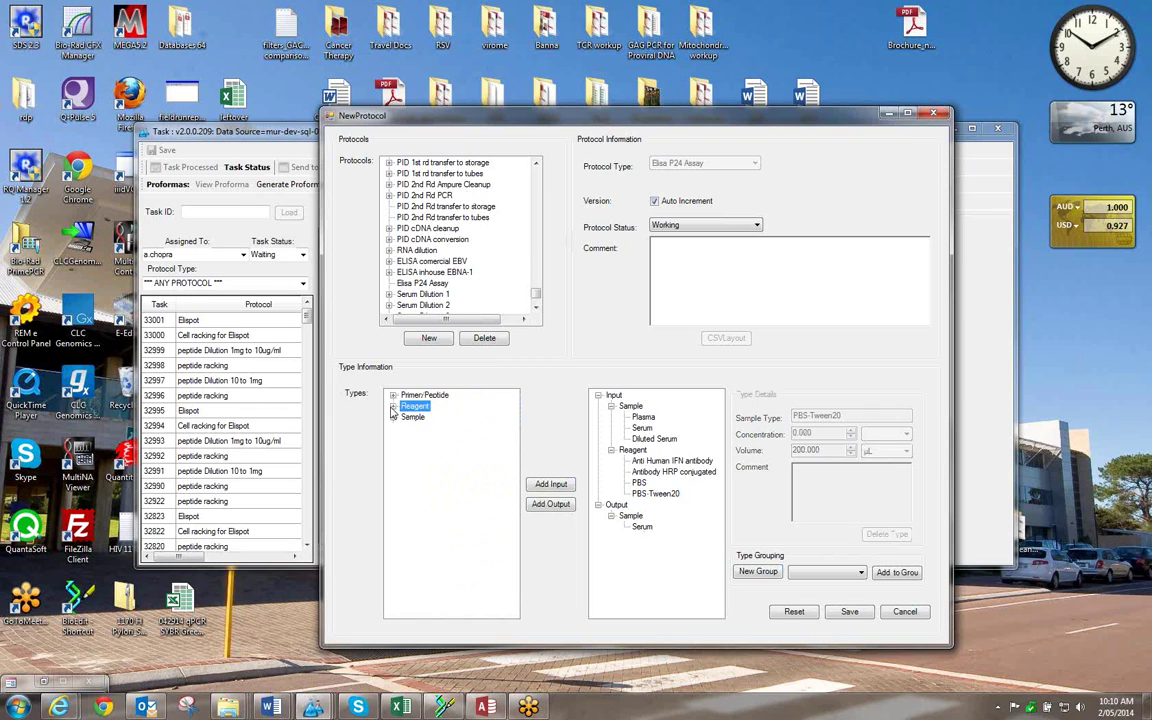
click(393, 395)
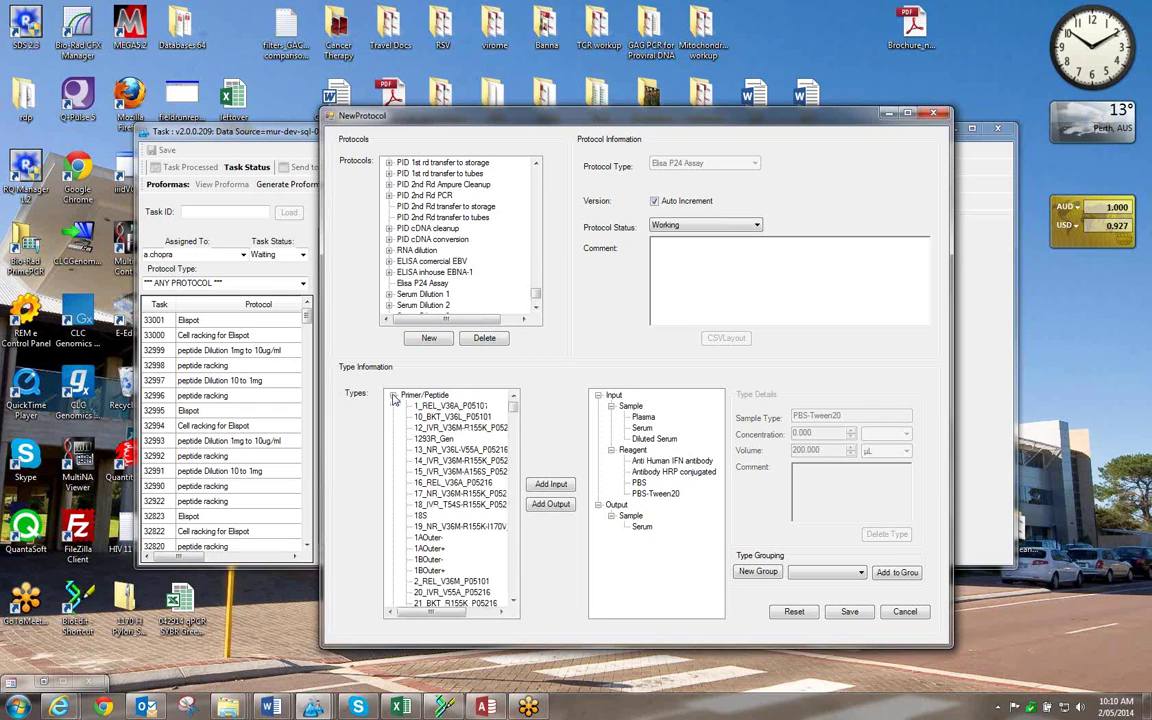
mouse_move(512, 406)
mouse_down()
mouse_move(515, 594)
mouse_move(527, 421)
mouse_up()
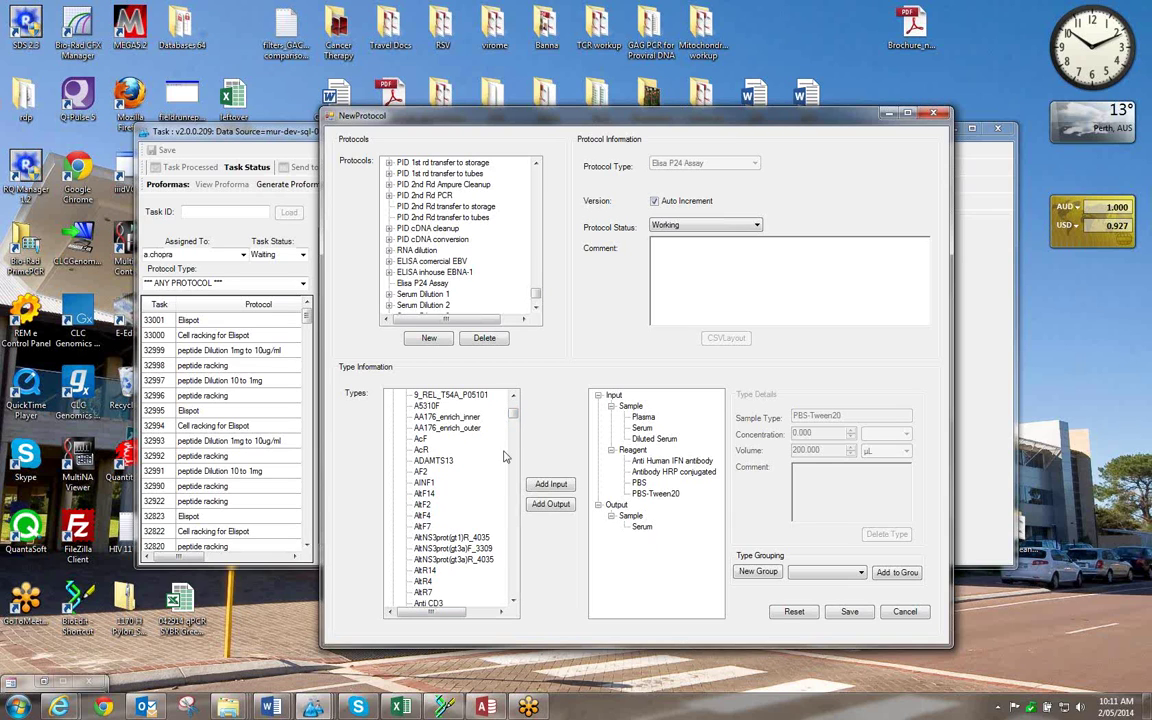
drag(514, 417, 514, 410)
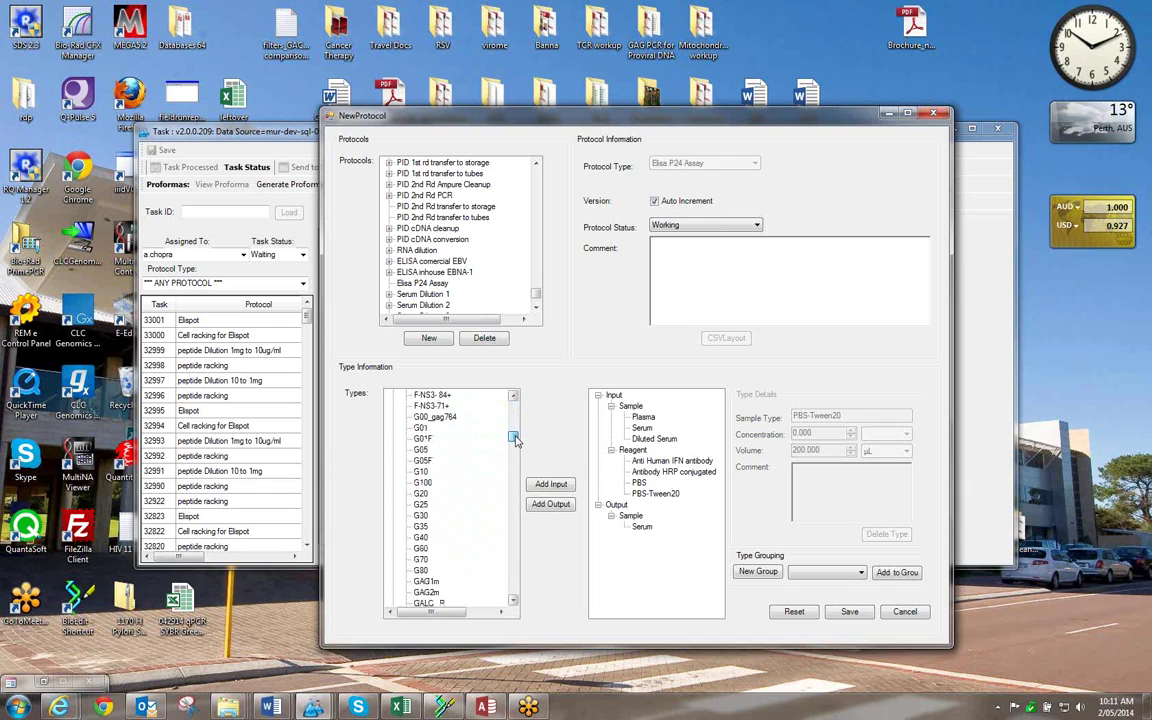
drag(517, 446, 521, 557)
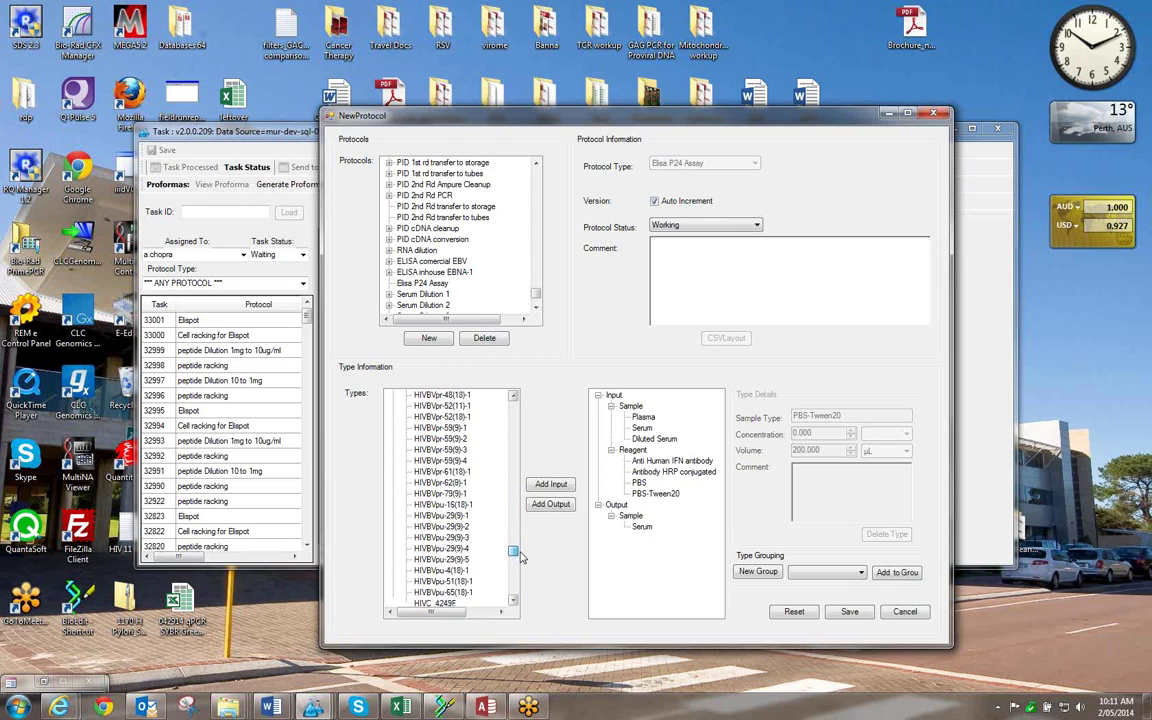
scroll(463, 505, down, 10)
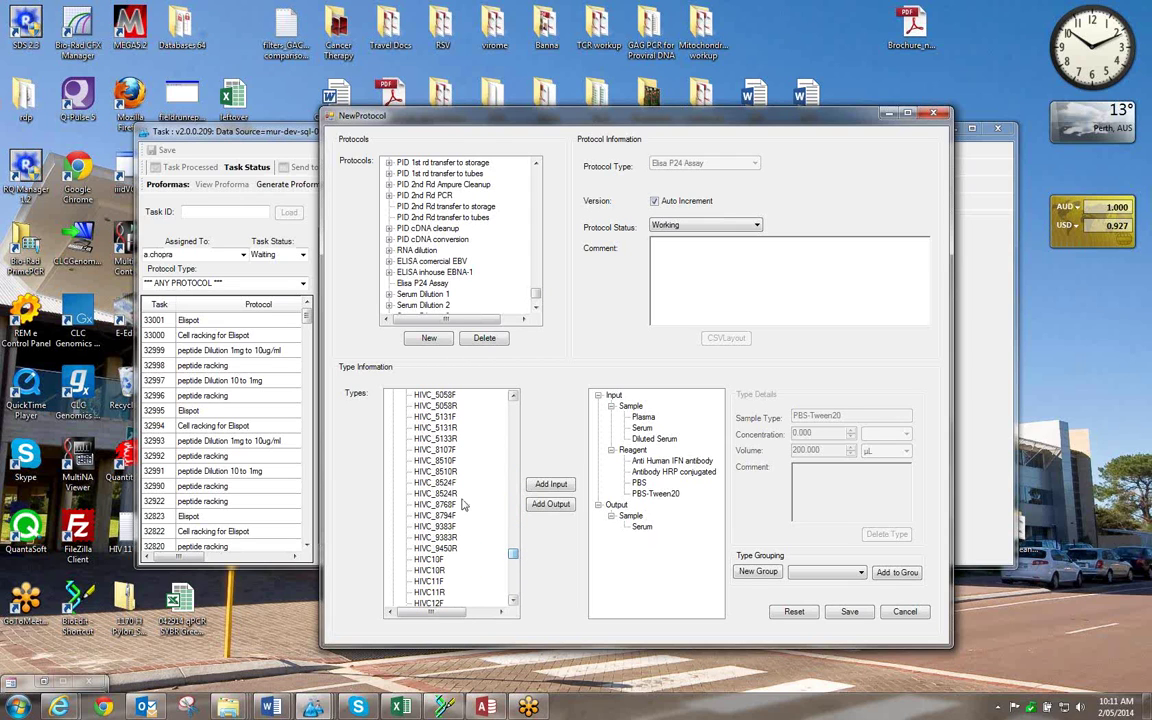
click(430, 561)
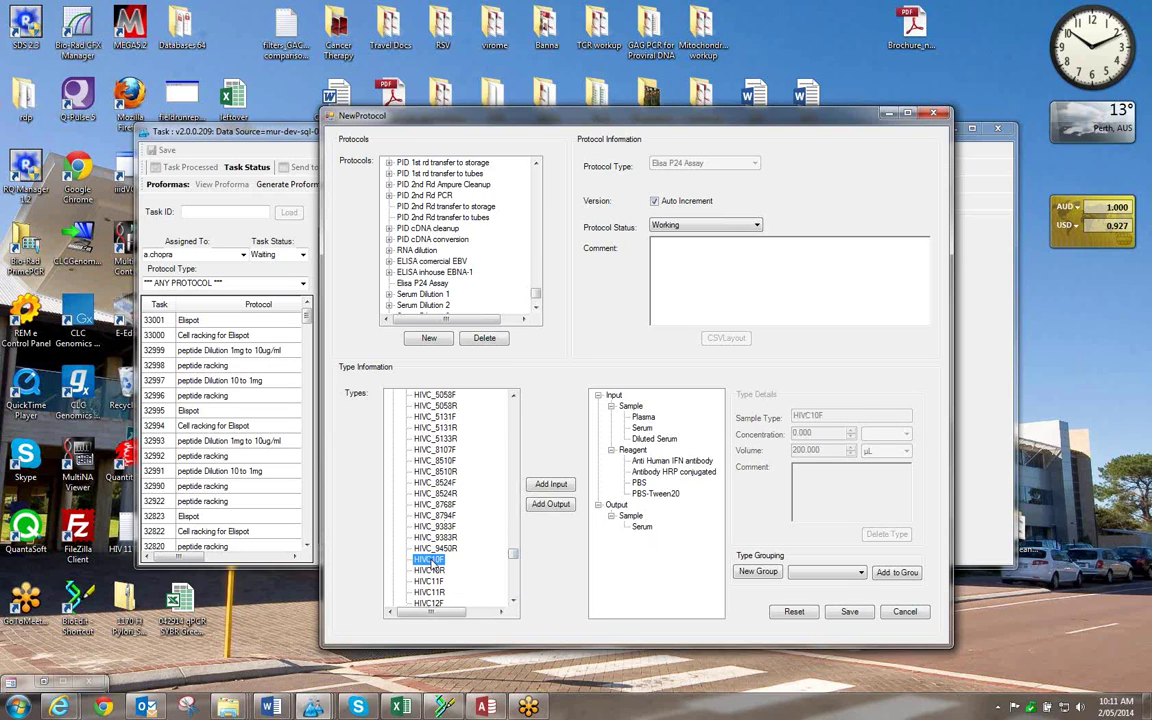
click(550, 485)
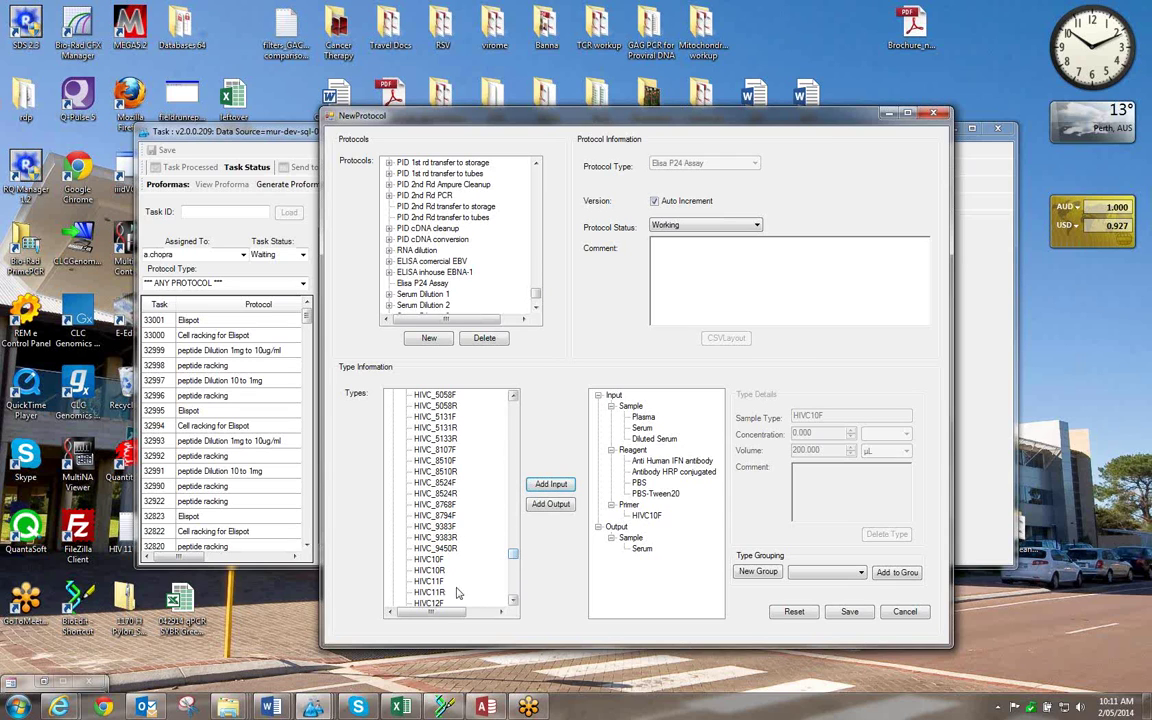
click(430, 570)
click(551, 486)
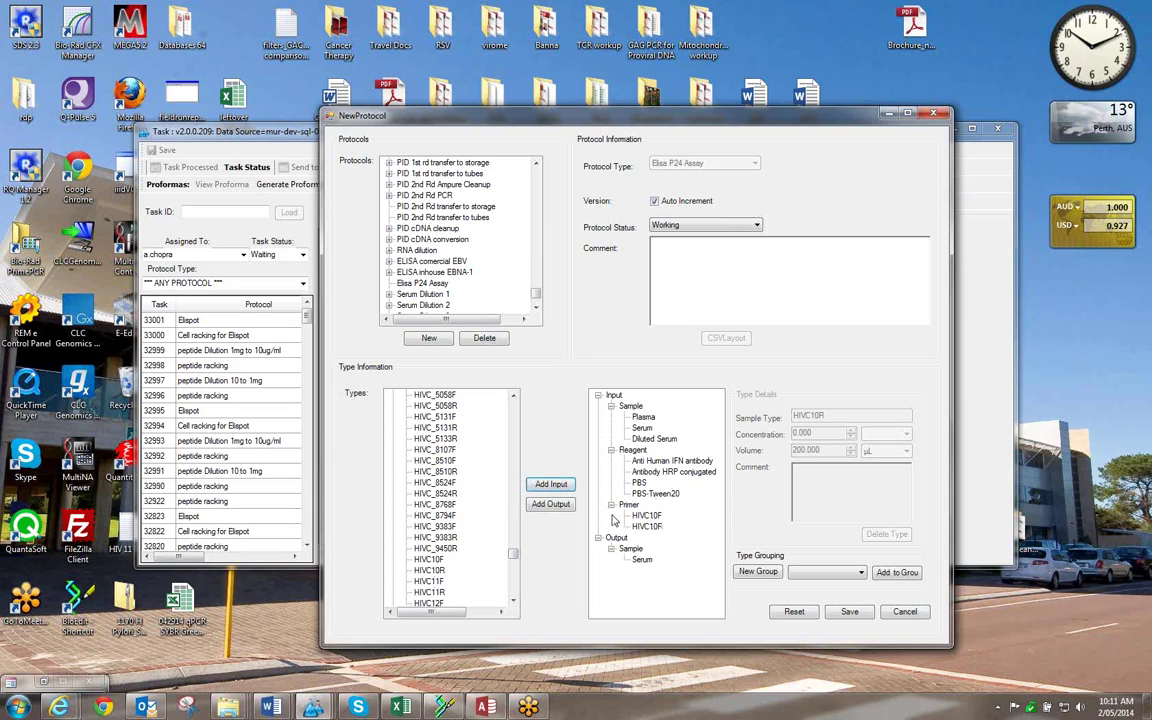
Try to create a type group with the HIVC10F primer selected and add the primer to it.
click(645, 515)
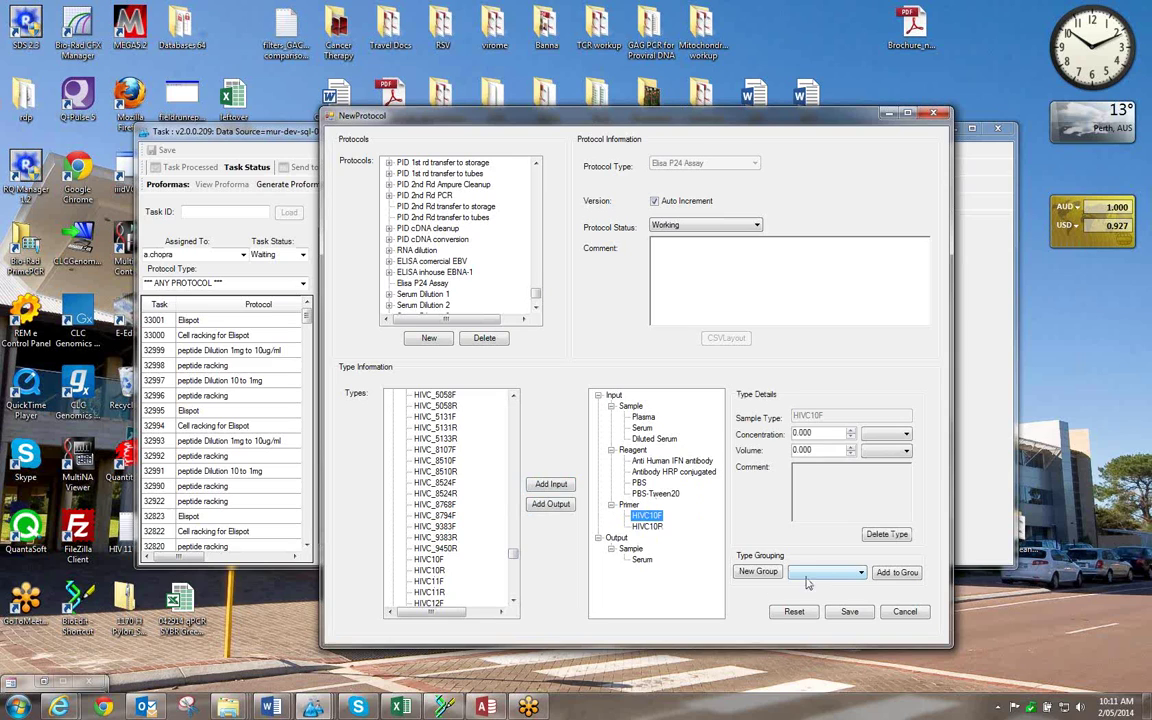
click(768, 573)
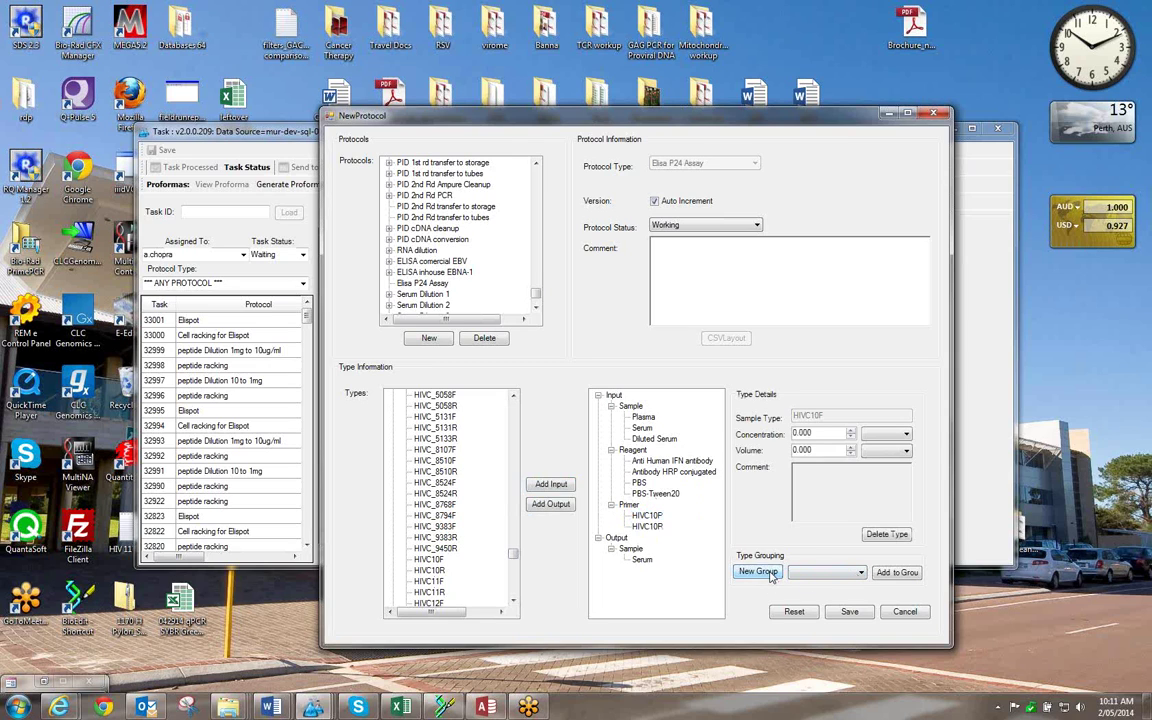
click(856, 573)
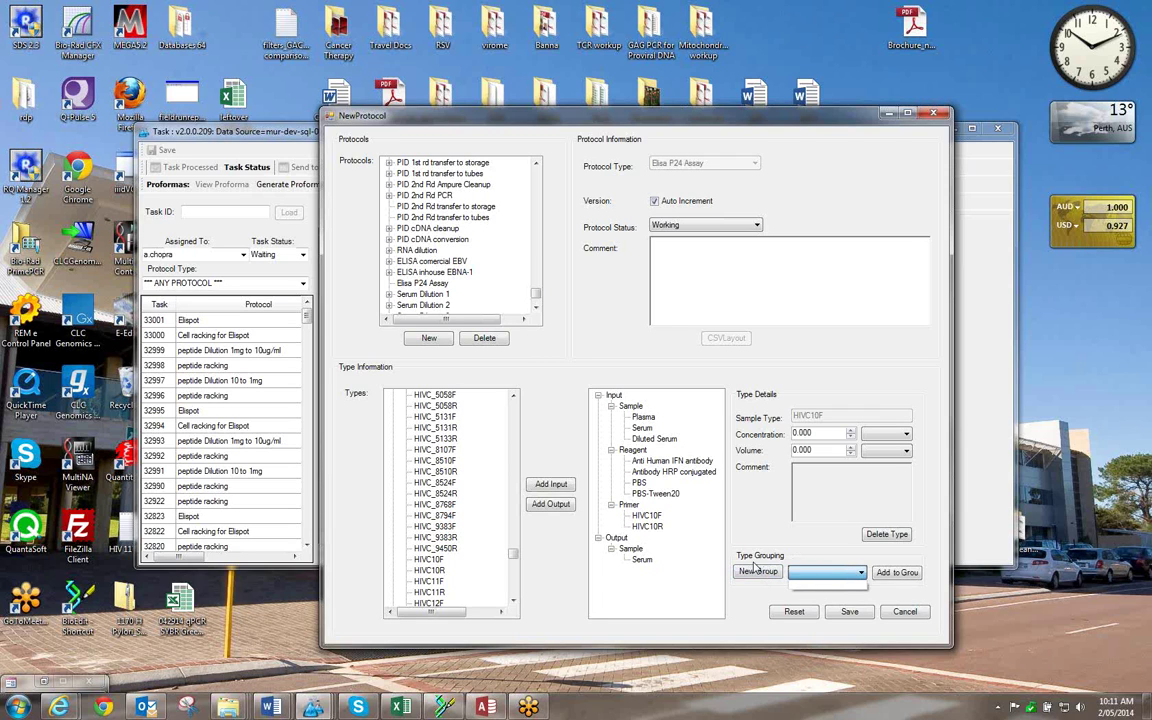
click(797, 577)
click(888, 576)
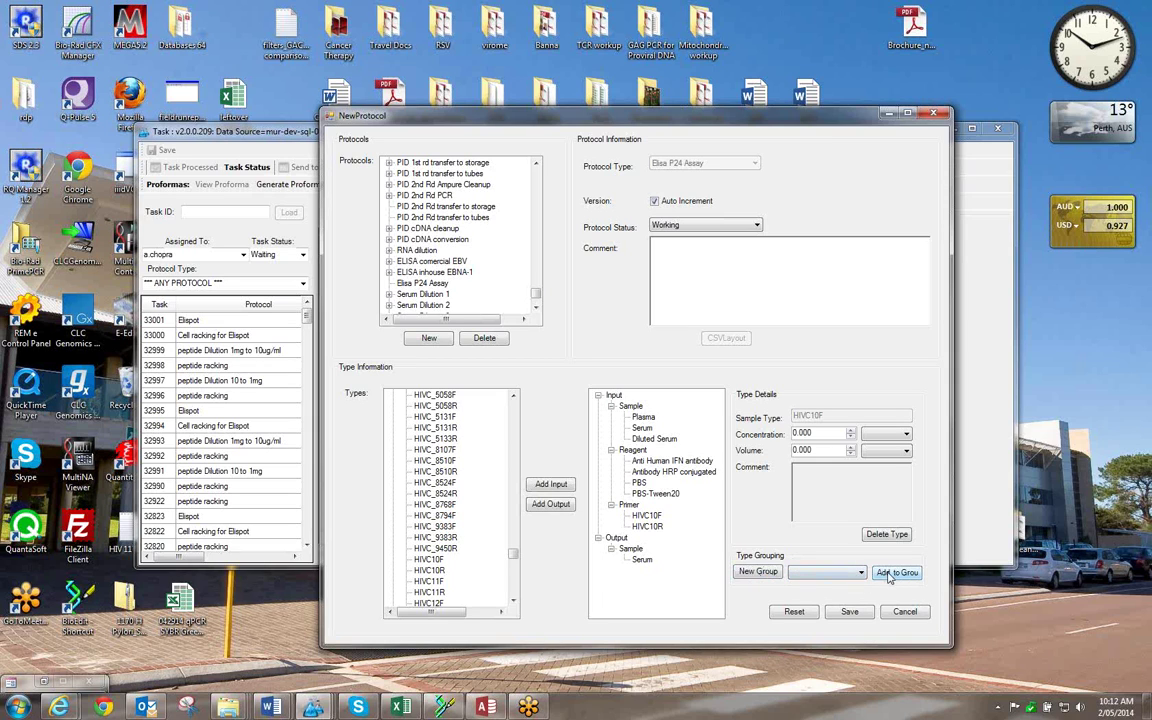
click(658, 514)
click(744, 573)
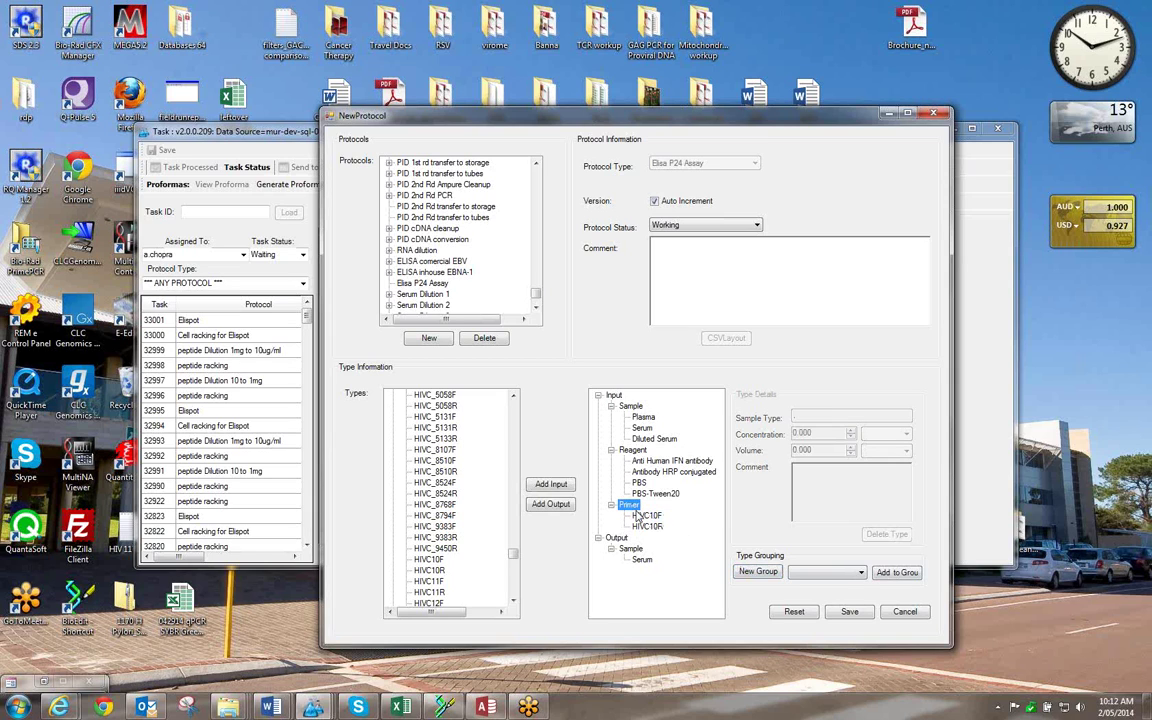
Create two new type groups under the Primer category of the inputs.
click(752, 573)
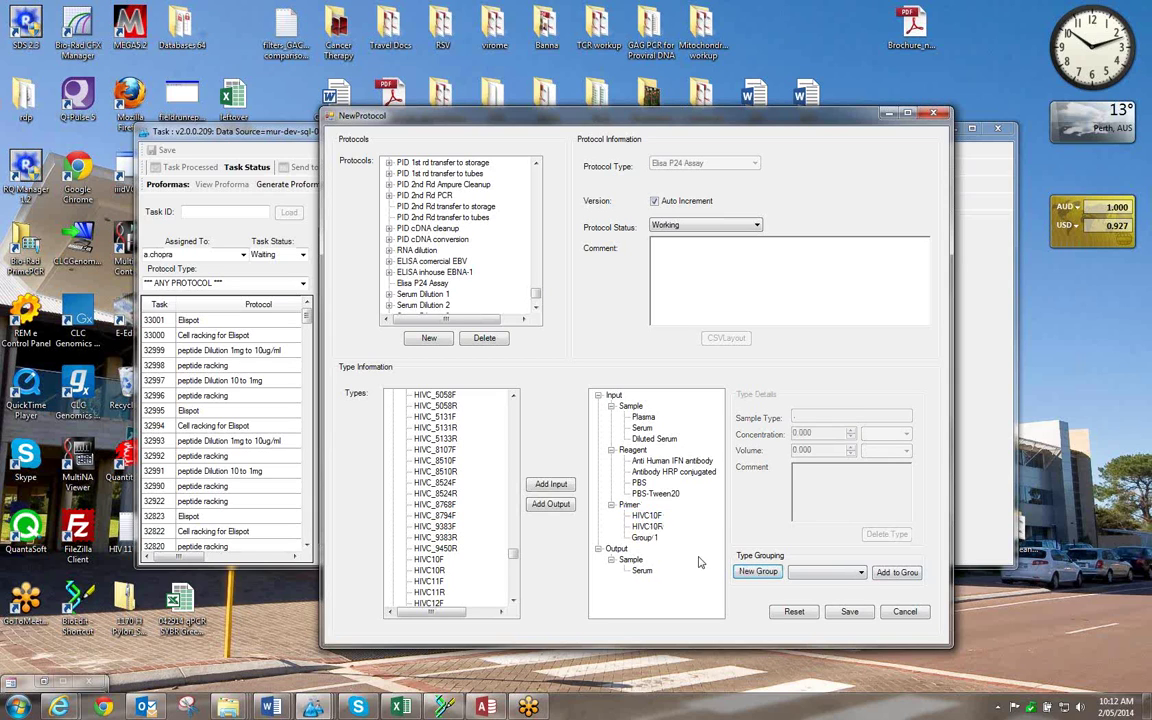
click(644, 538)
click(628, 505)
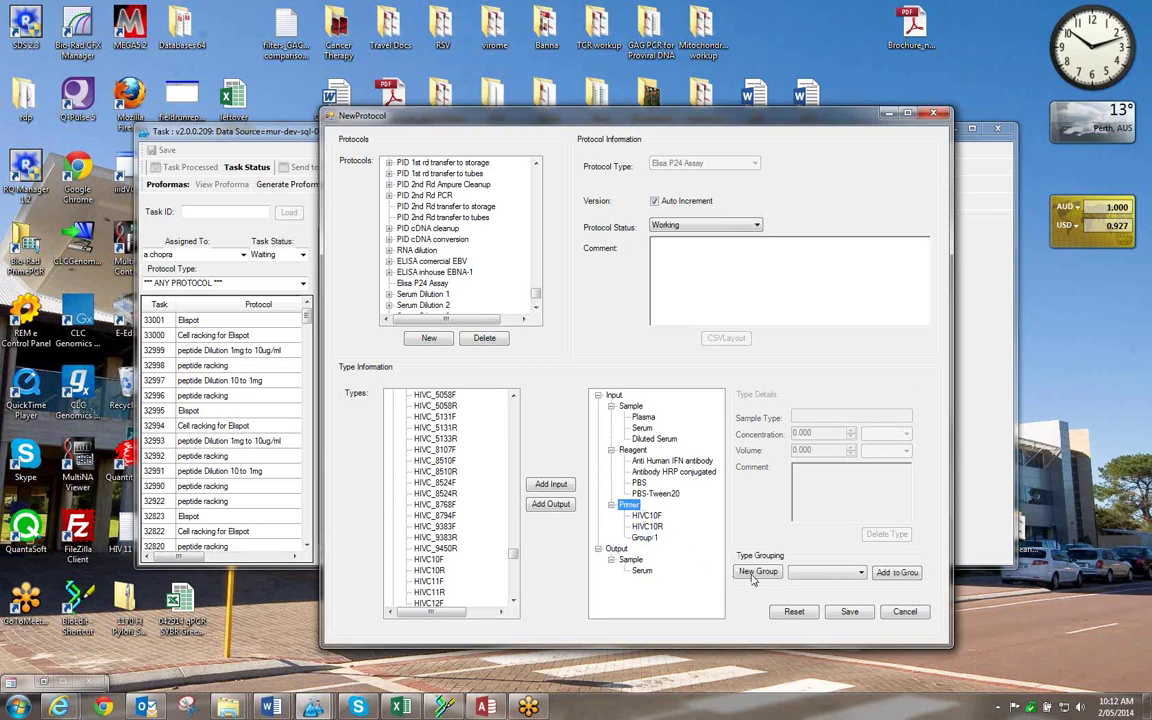
click(757, 572)
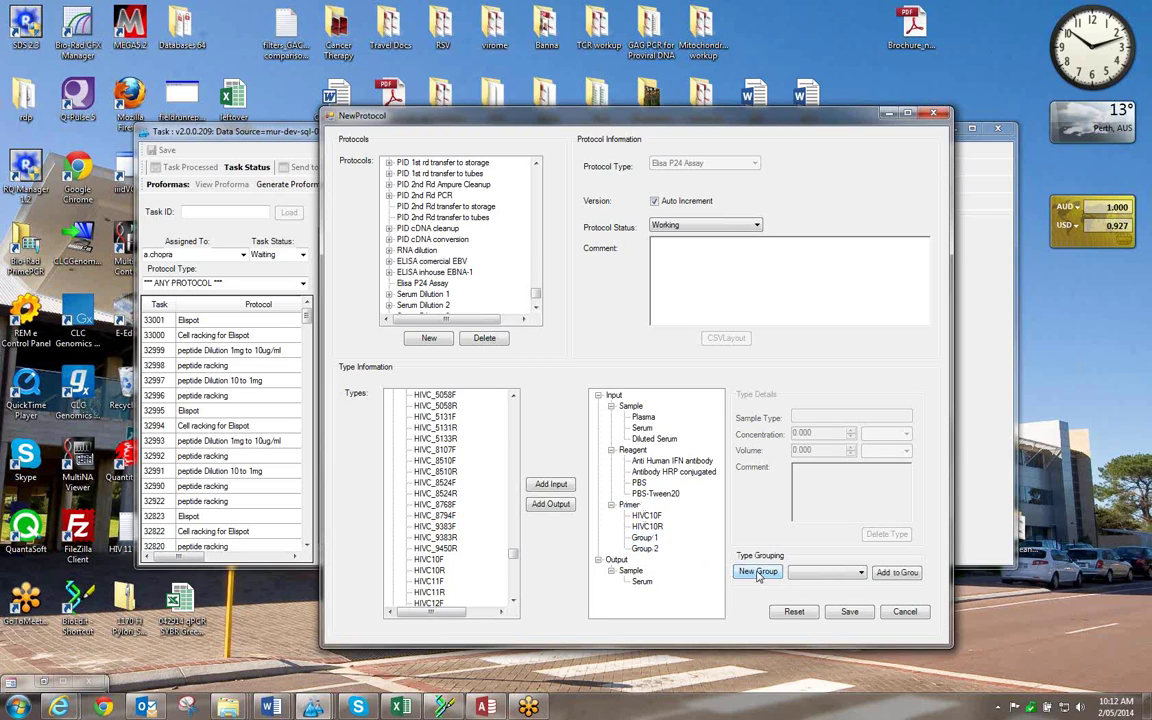
Assign the HIVC10F primer to Group 1 and the HIVC10R primer to Group 2.
click(646, 515)
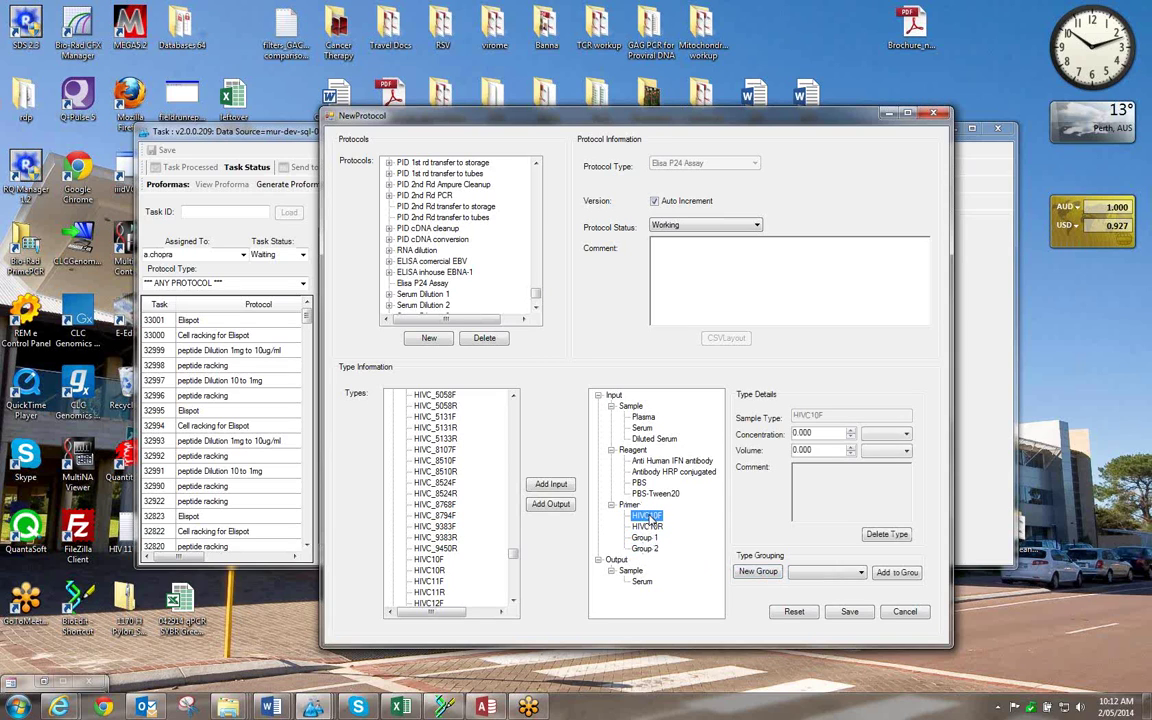
click(858, 576)
click(825, 586)
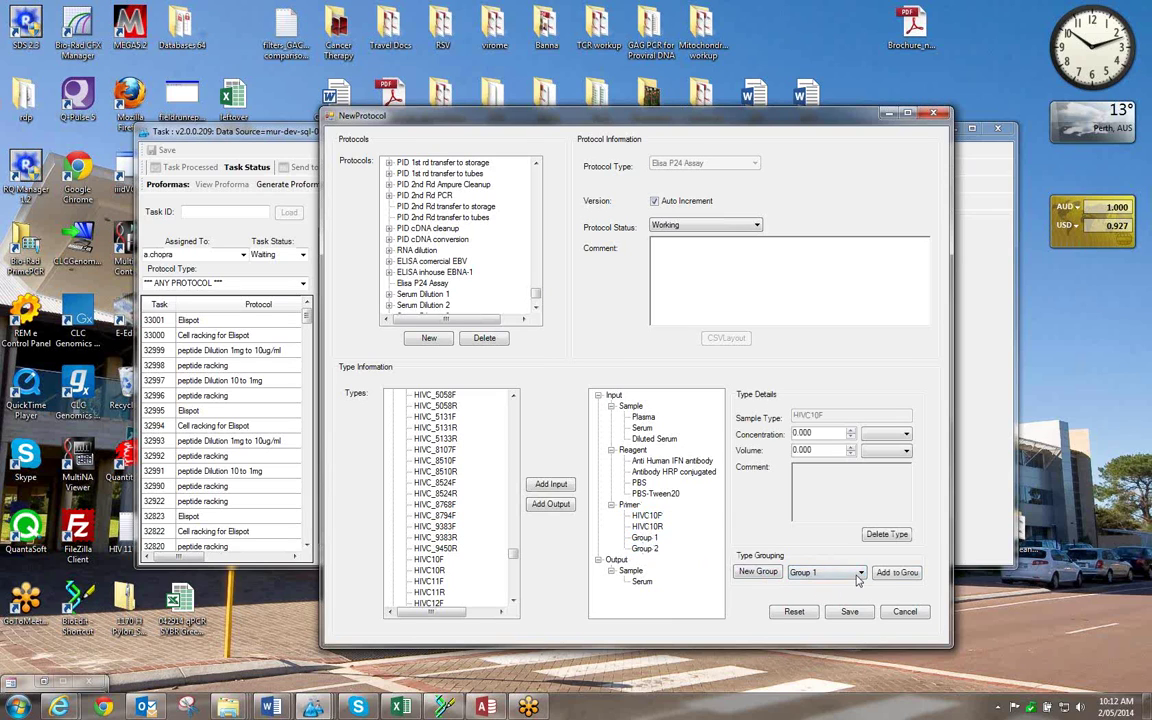
click(897, 572)
click(647, 515)
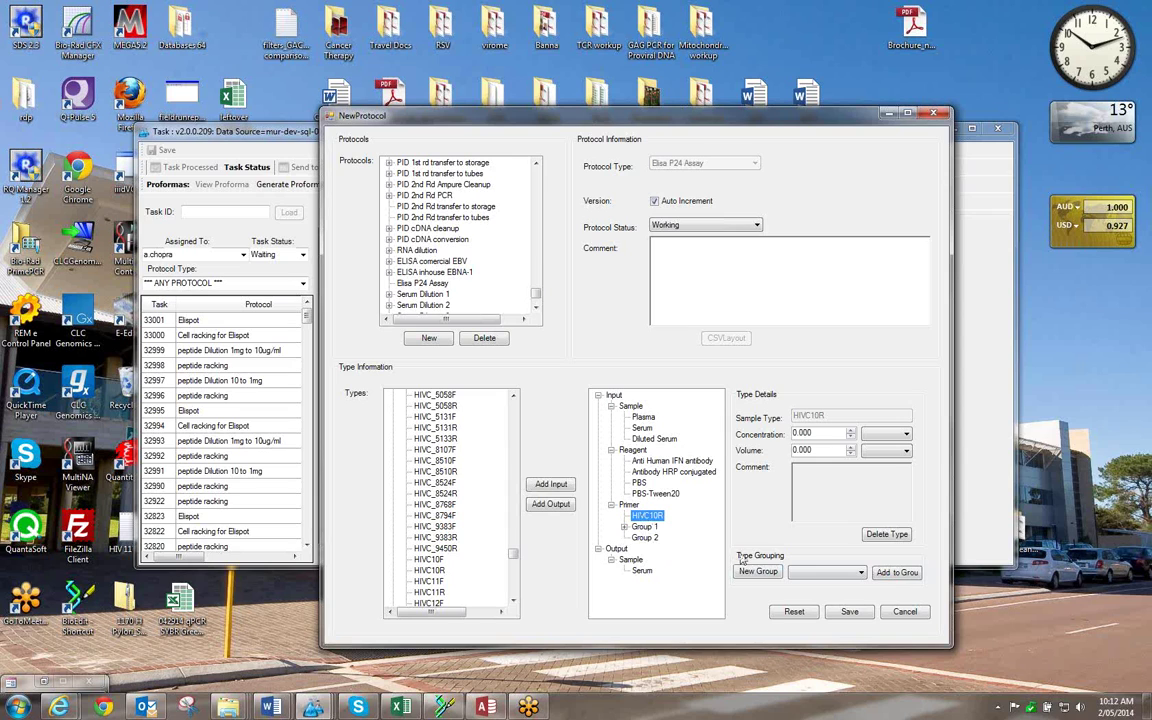
click(843, 569)
click(825, 597)
click(885, 573)
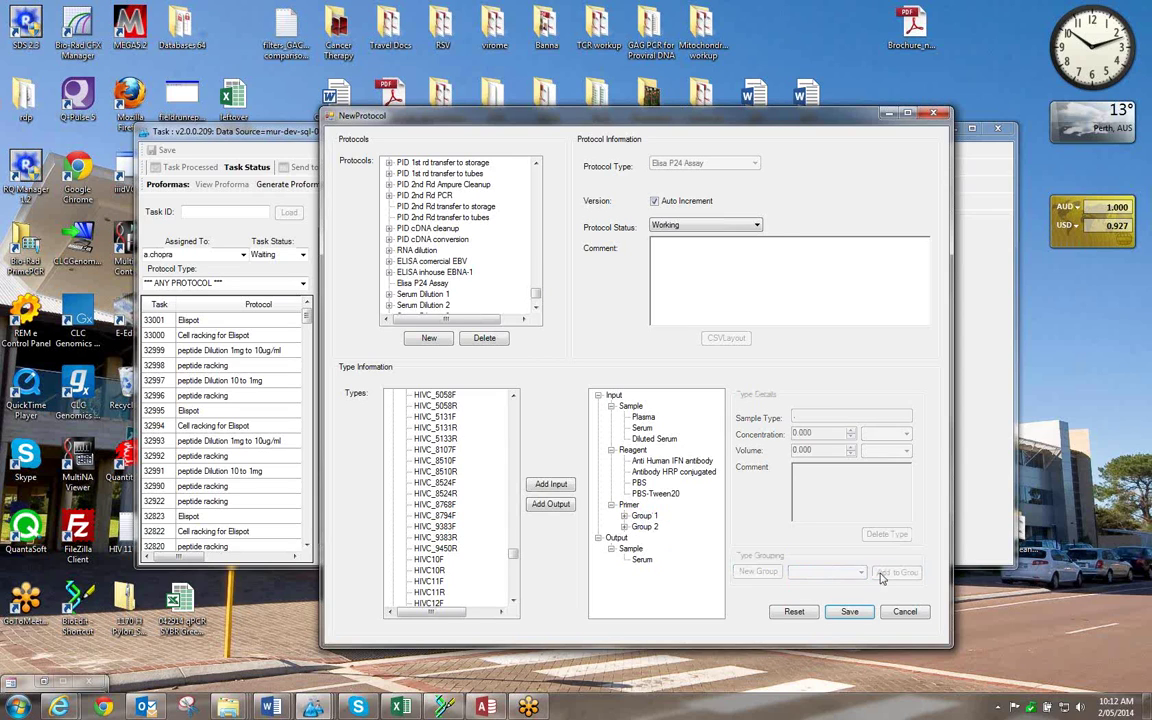
Expand Group 1 and Group 2 to check which primers they contain.
click(644, 515)
click(624, 516)
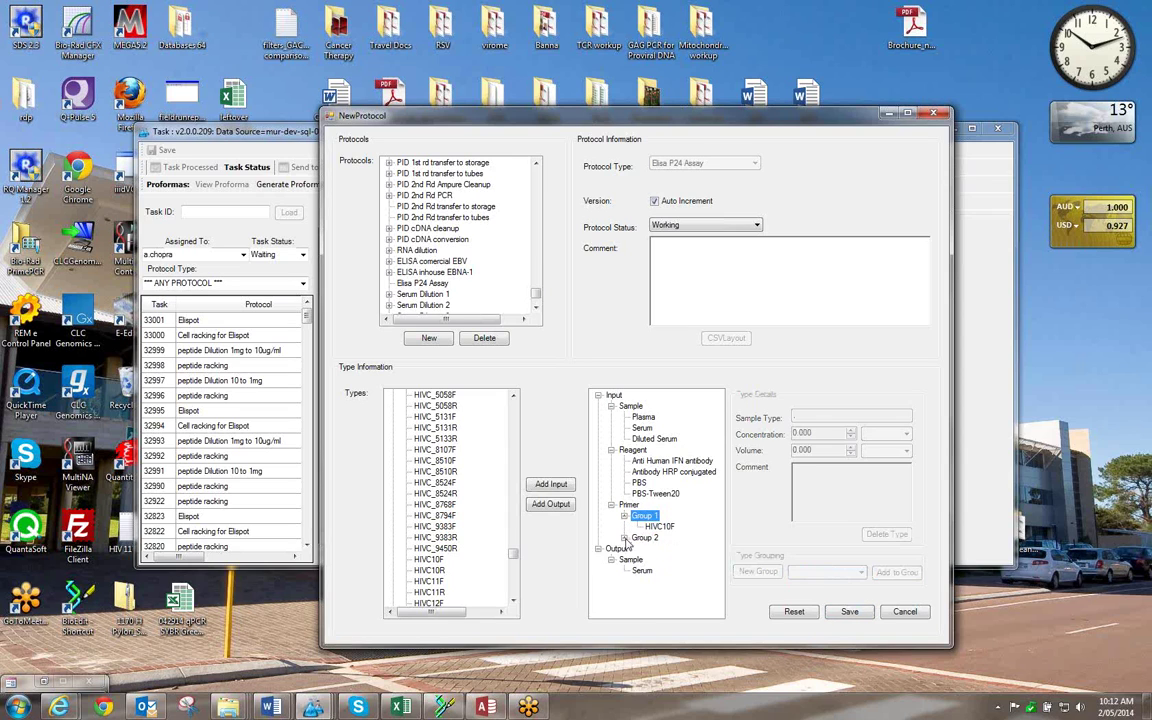
click(624, 538)
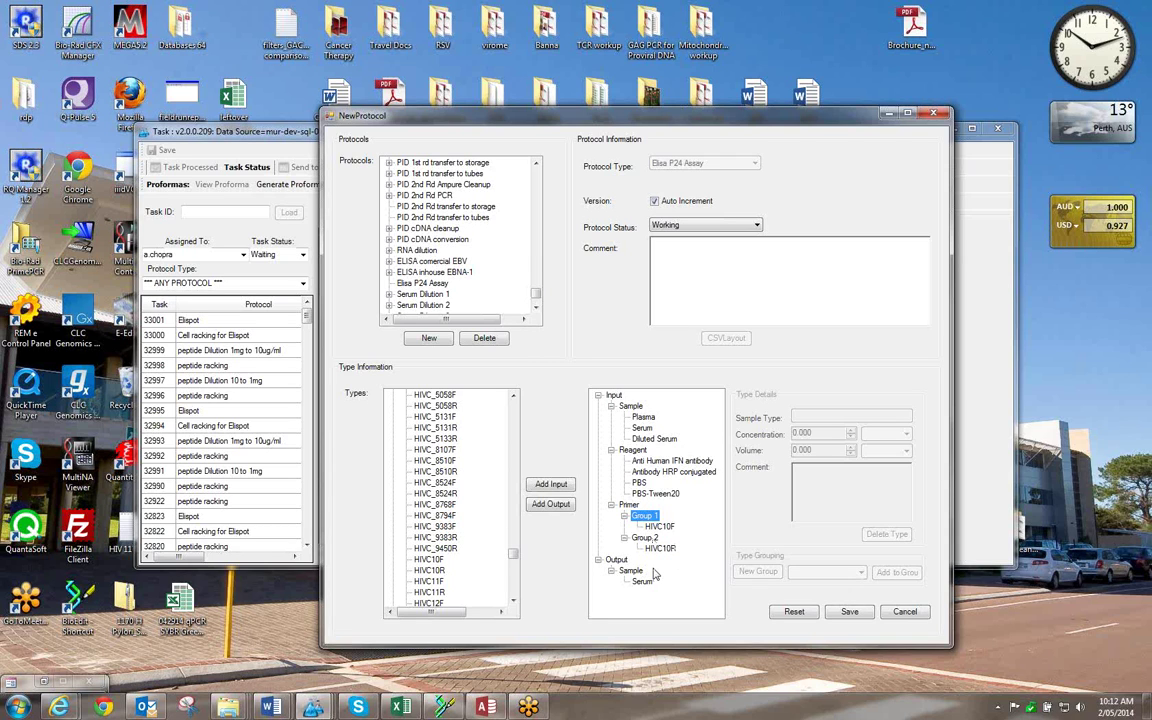
Delete the grouped primers HIVC10F and HIVC10R from the protocol inputs.
click(628, 504)
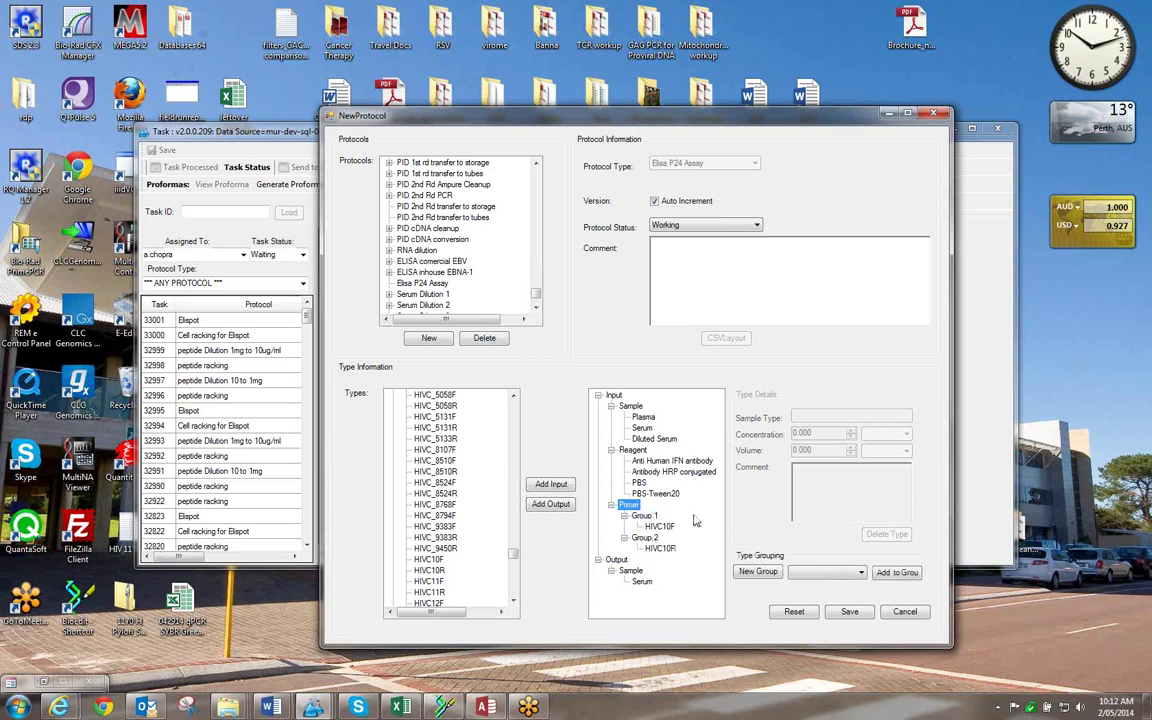
click(659, 526)
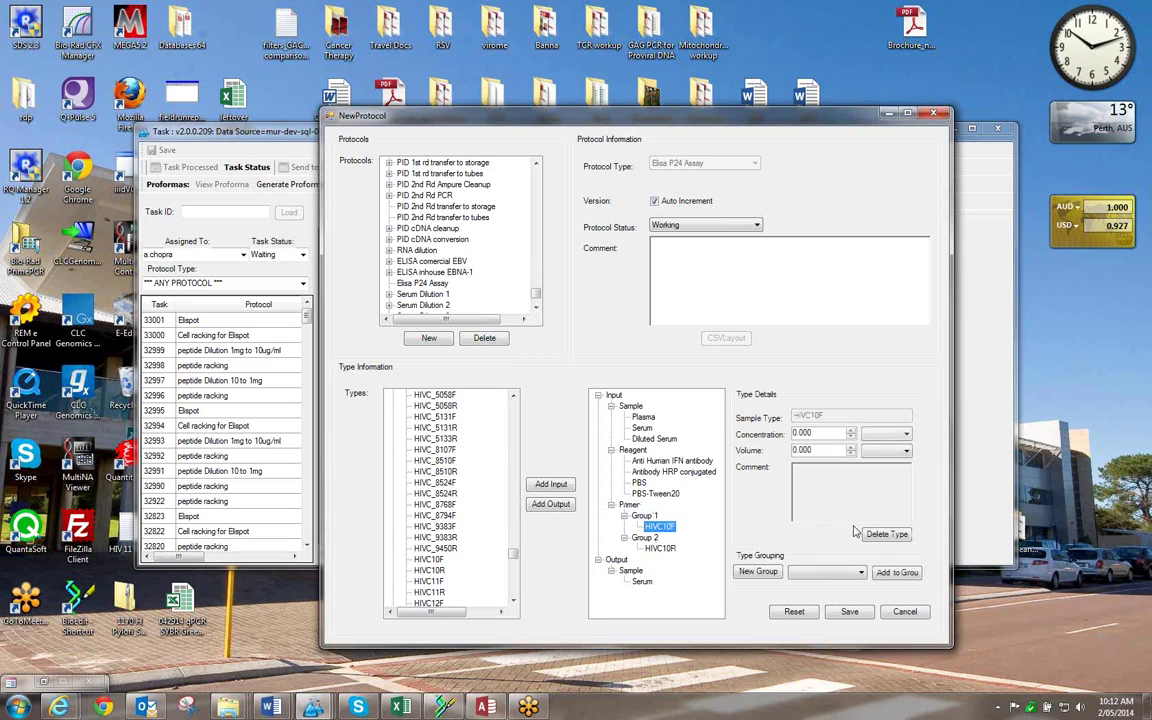
click(876, 535)
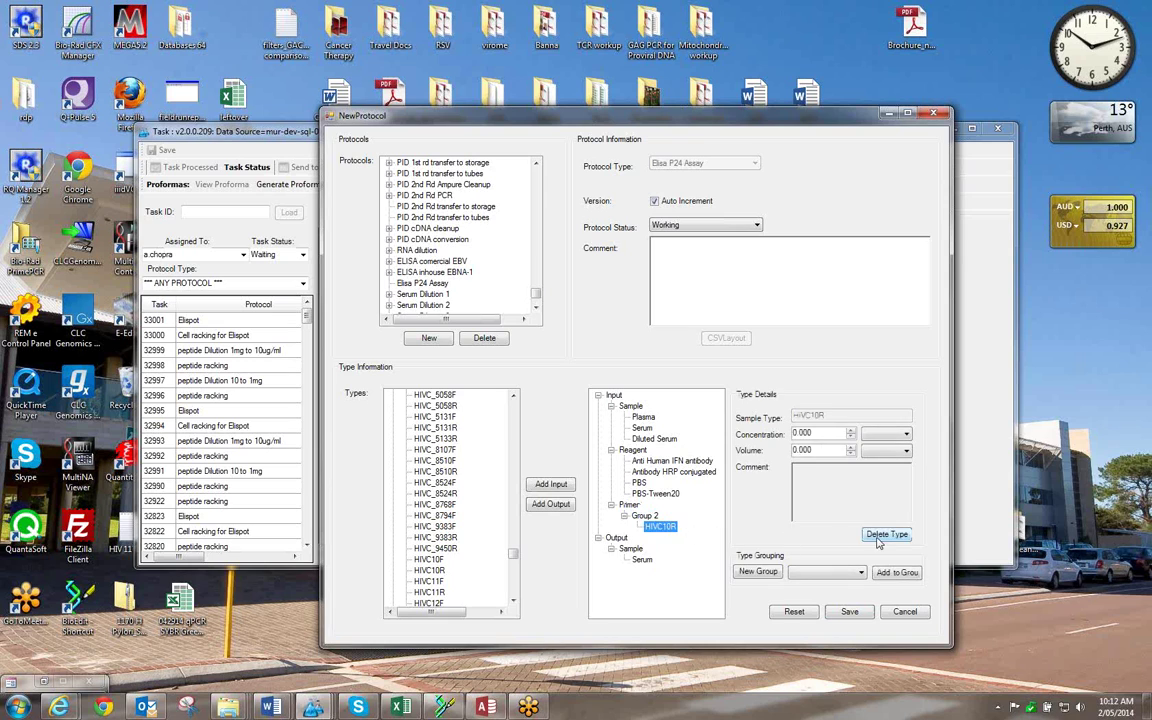
click(878, 537)
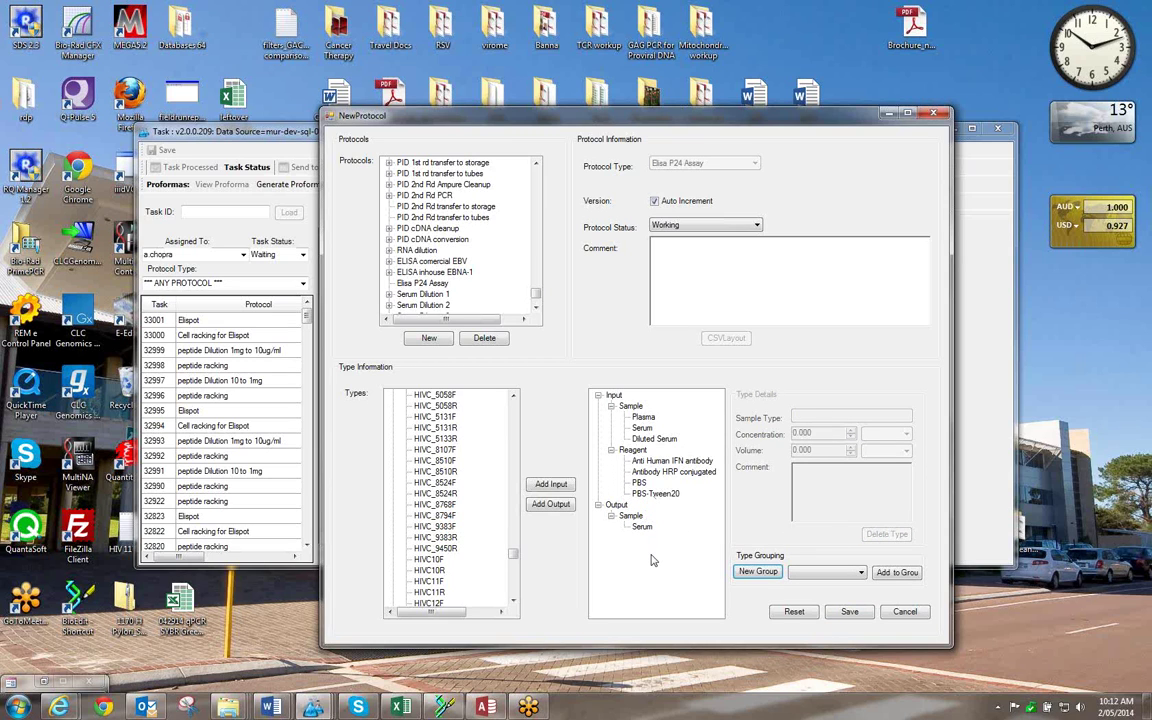
Save the Elisa P24 Assay protocol and reset any other working versions of it to inactive status.
click(850, 612)
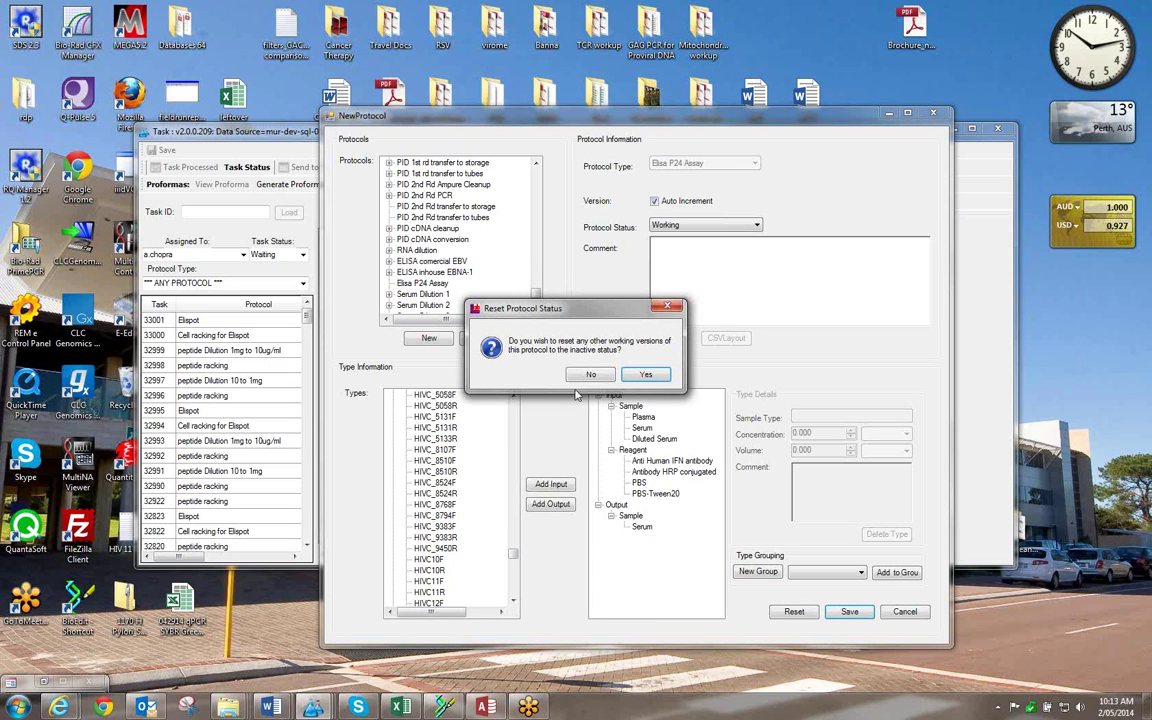
click(650, 376)
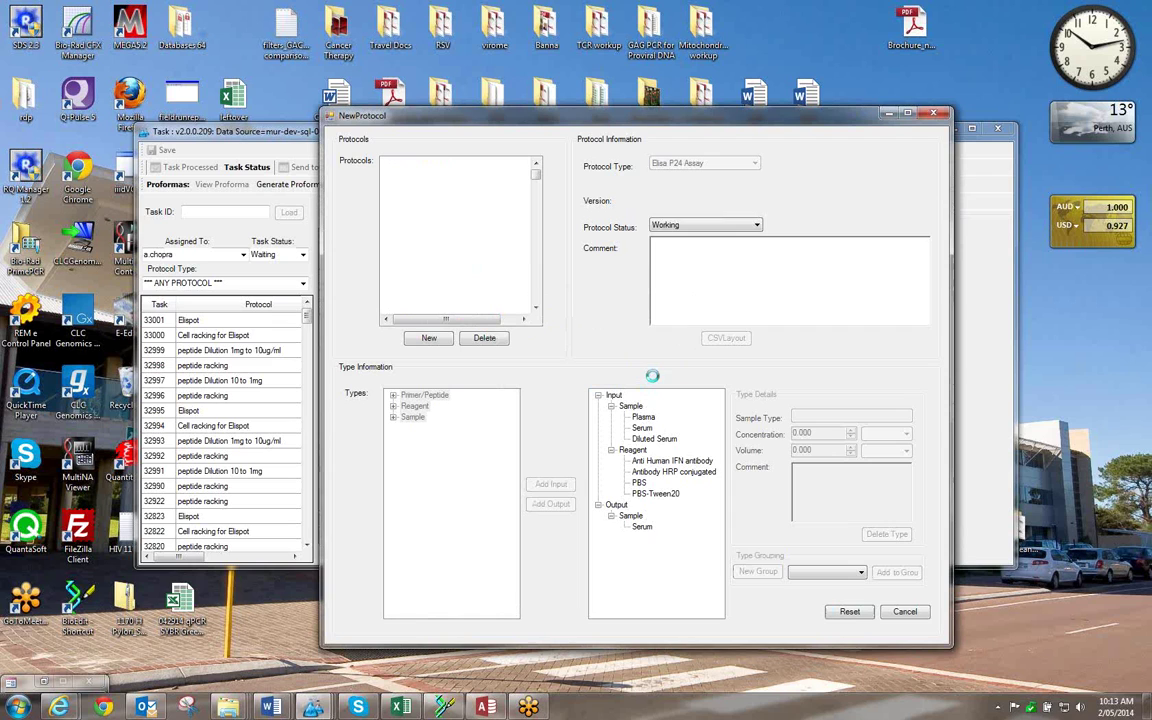
Locate version 1.0.0 of the Elisa P24 Assay in the protocols list and view its input and output types.
drag(536, 172, 546, 299)
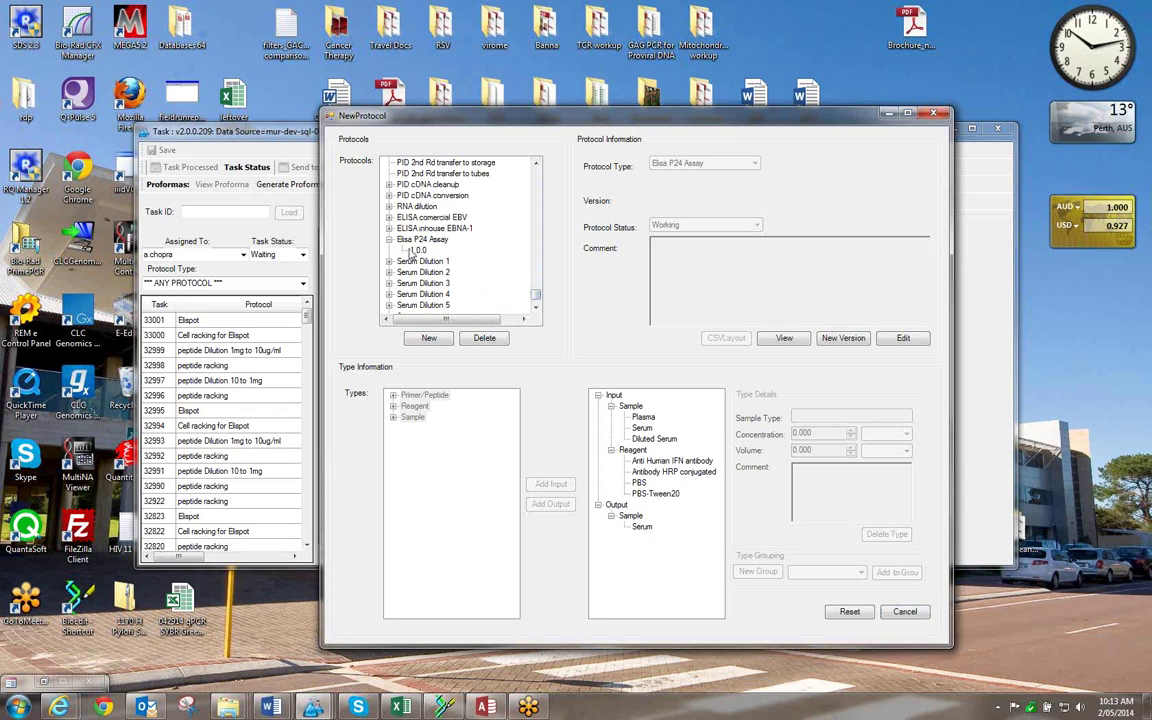
click(389, 240)
click(419, 251)
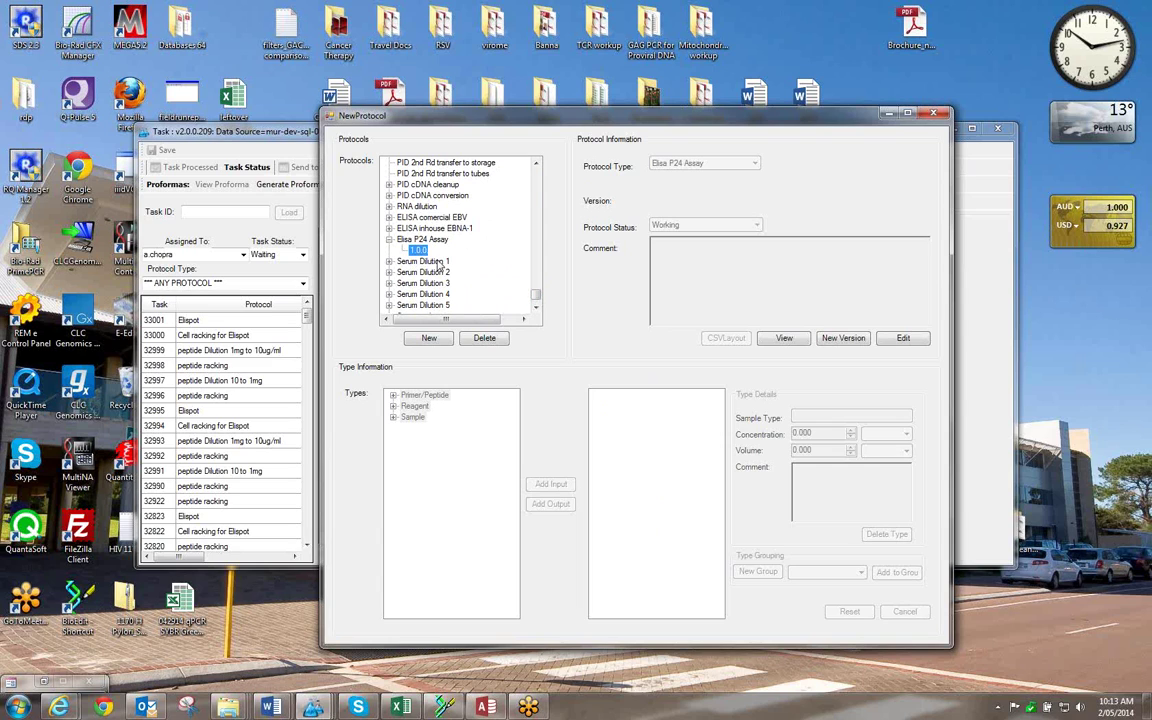
click(903, 338)
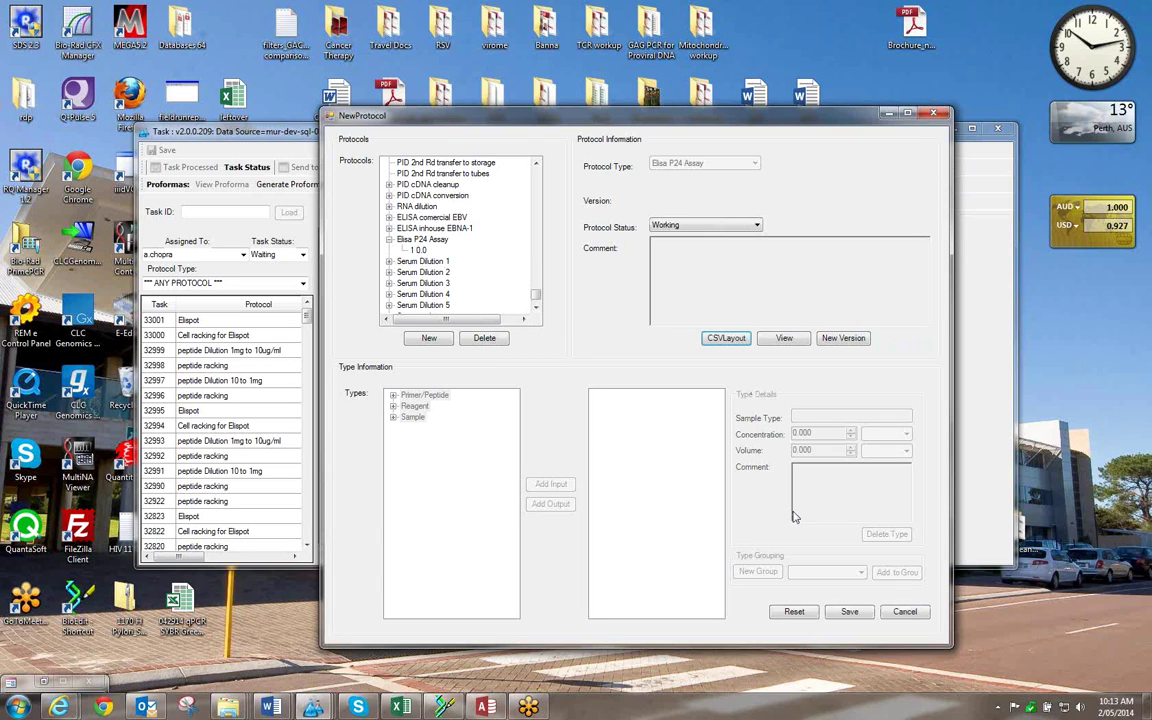
click(418, 251)
click(786, 339)
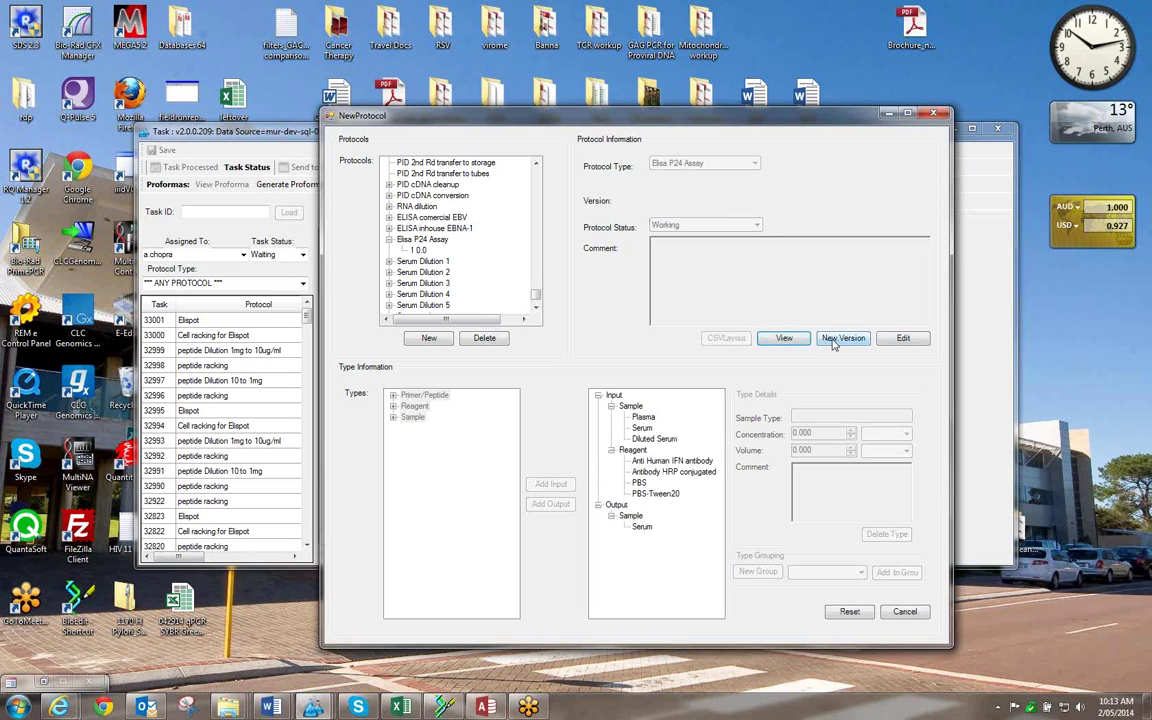
Try to assign the ELISA CSV layout to version 1.0.0 of the Elisa P24 Assay, cancel the edit and close the protocol editor.
click(901, 339)
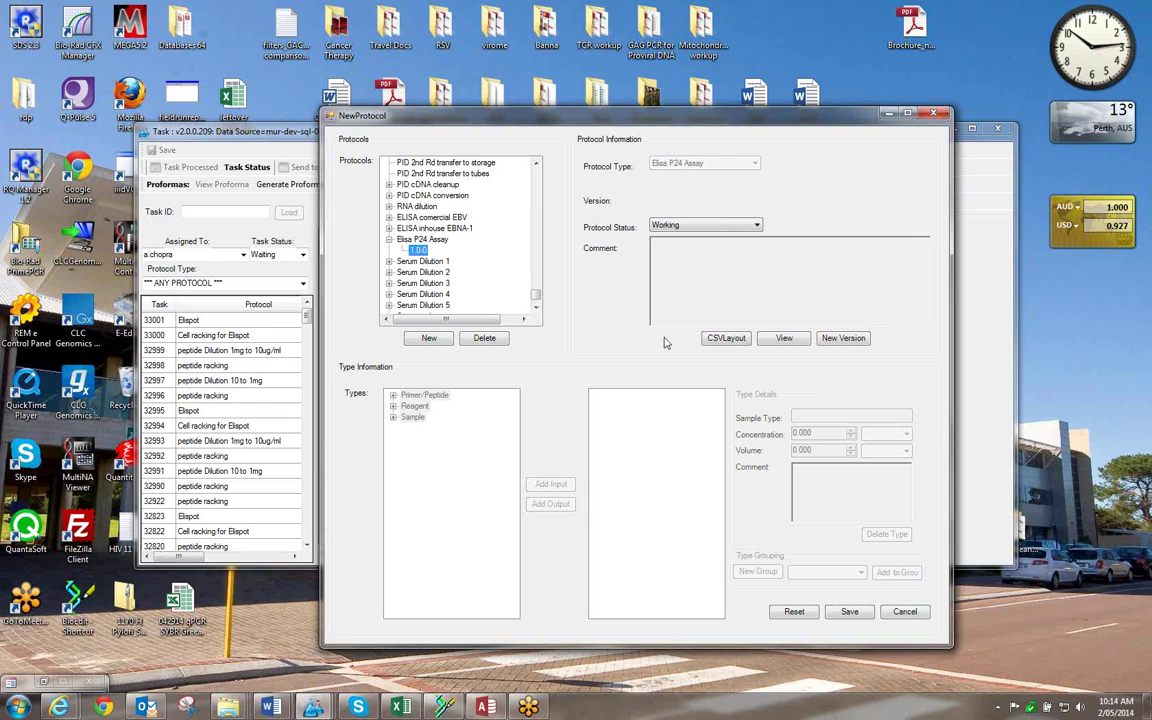
click(724, 338)
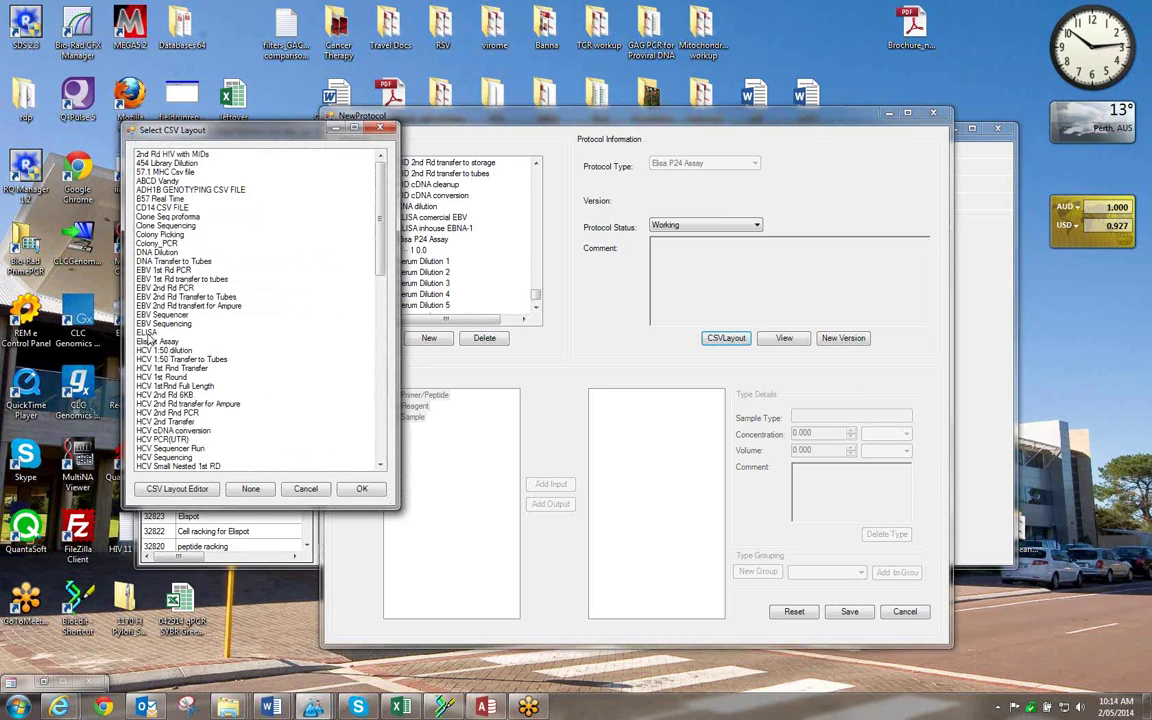
click(148, 333)
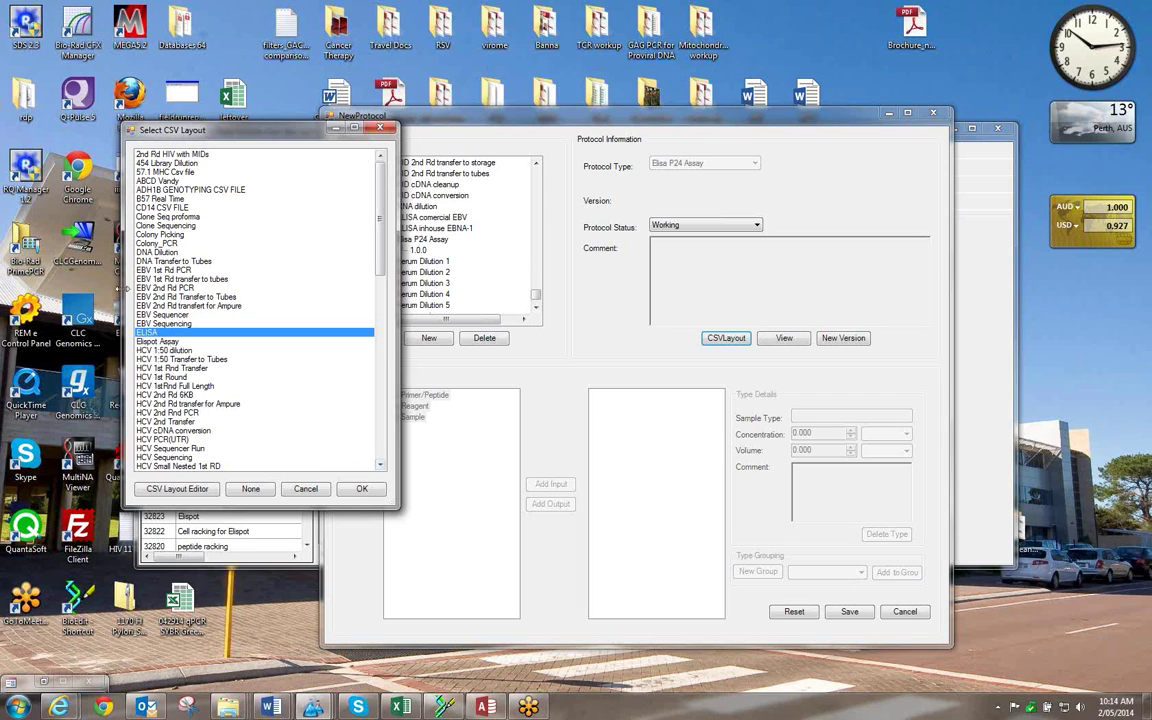
click(369, 490)
click(306, 488)
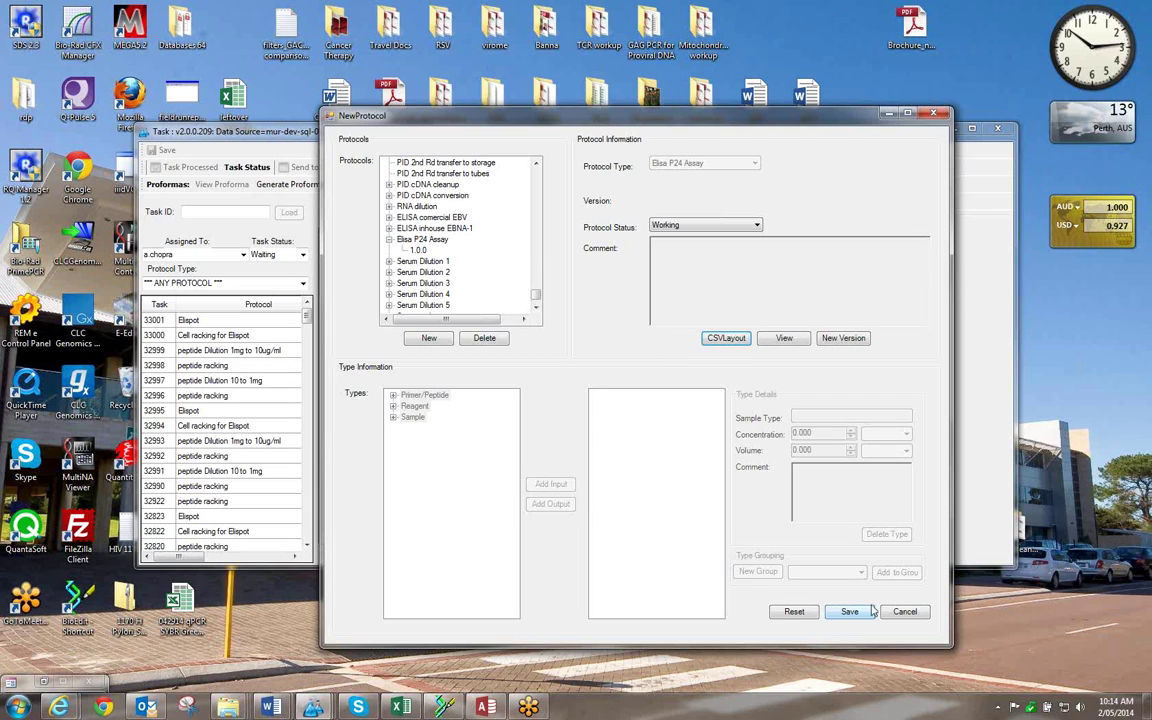
click(908, 614)
click(908, 614)
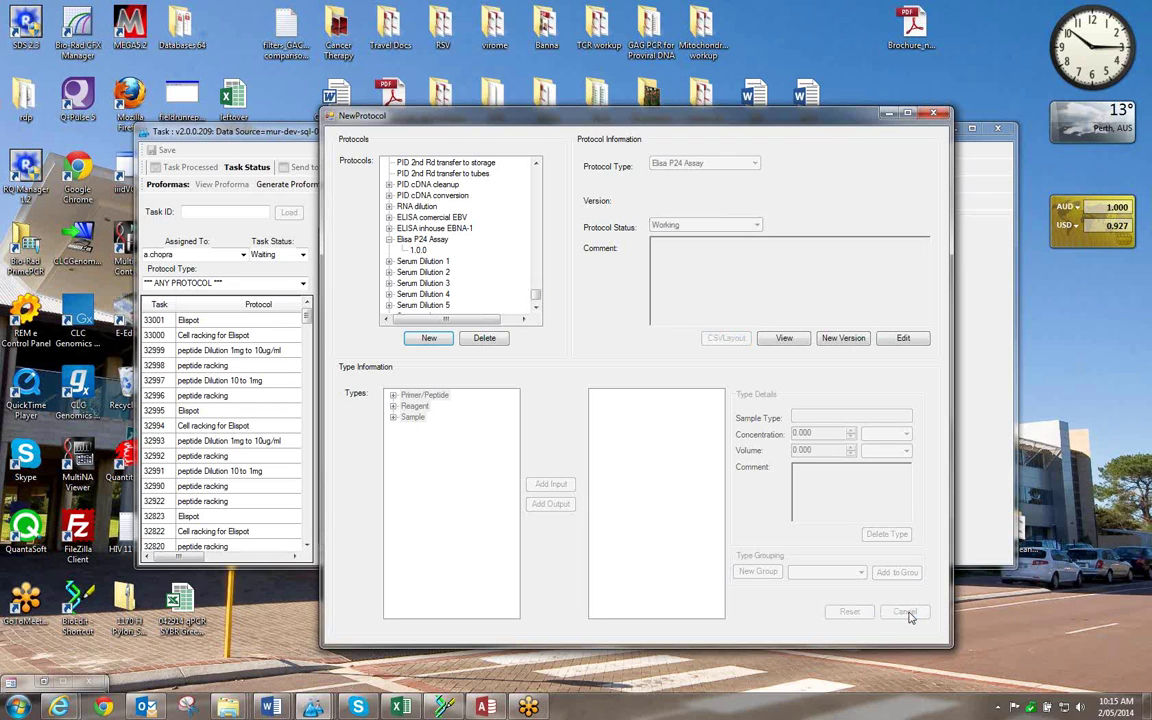
click(933, 114)
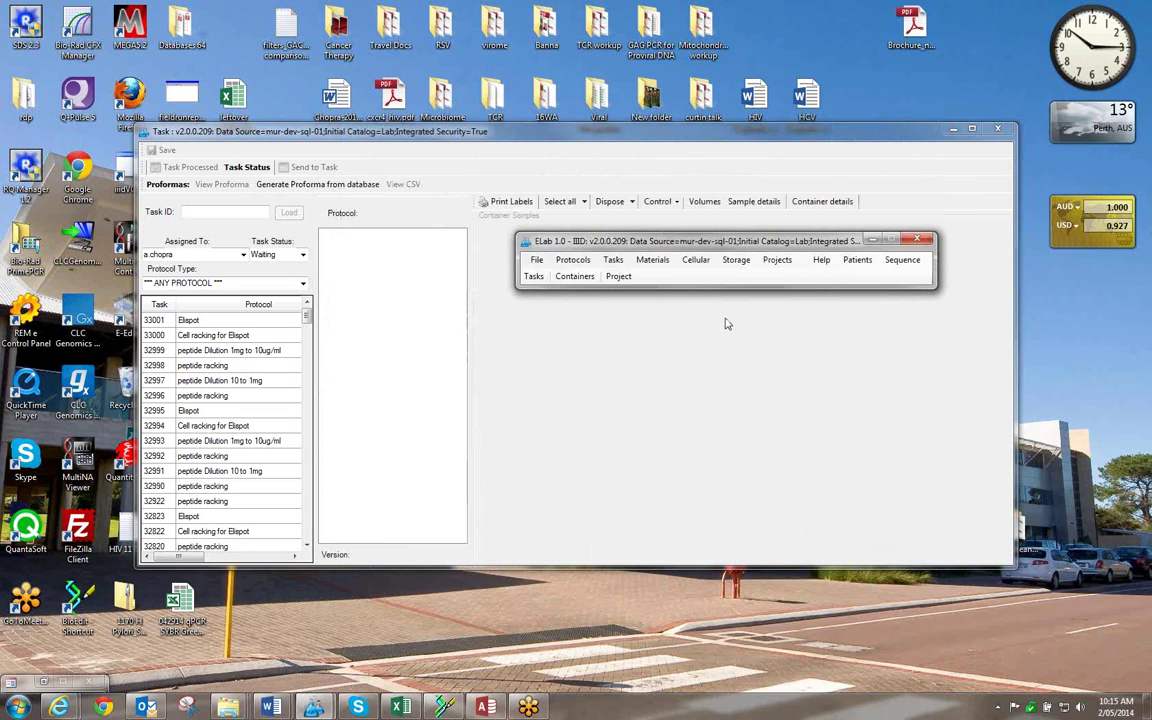
Open the Reagent Editor to define a new reagent.
click(652, 262)
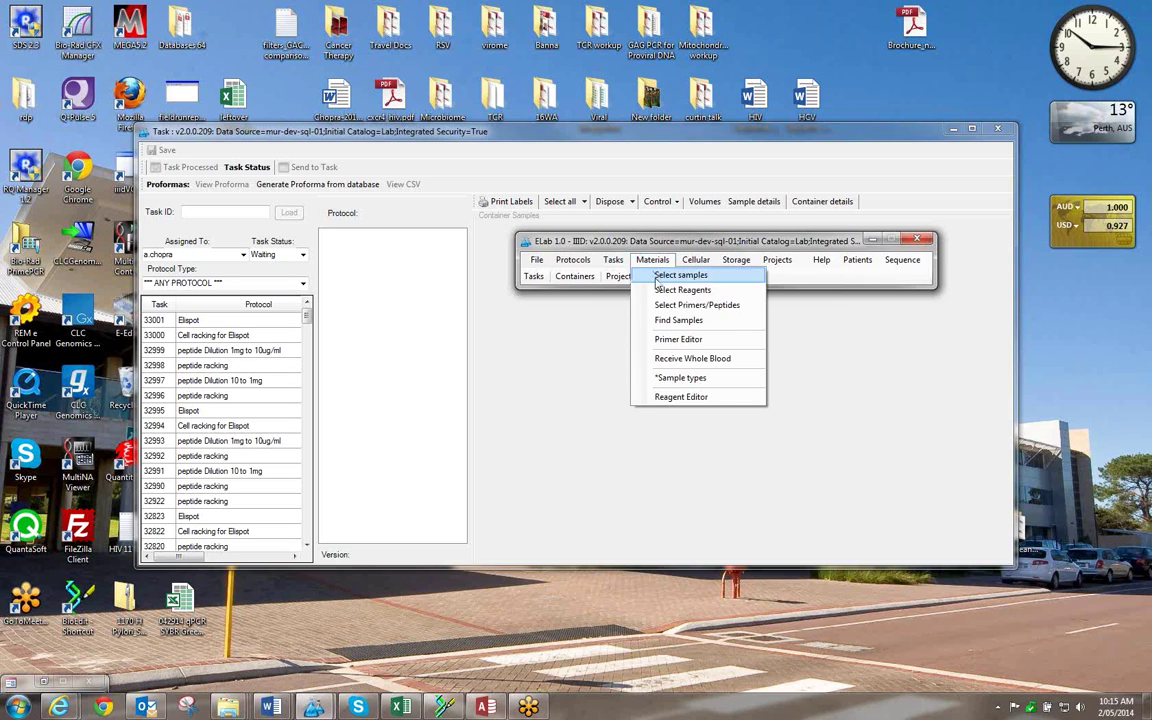
click(681, 397)
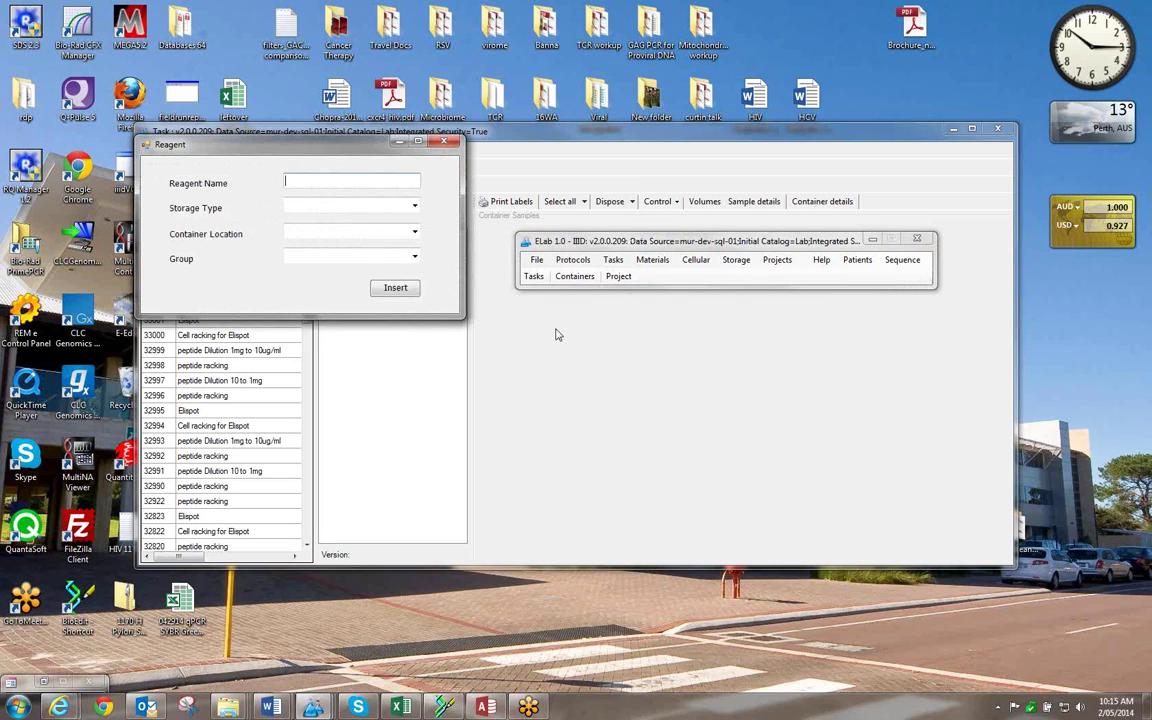
drag(272, 142, 502, 179)
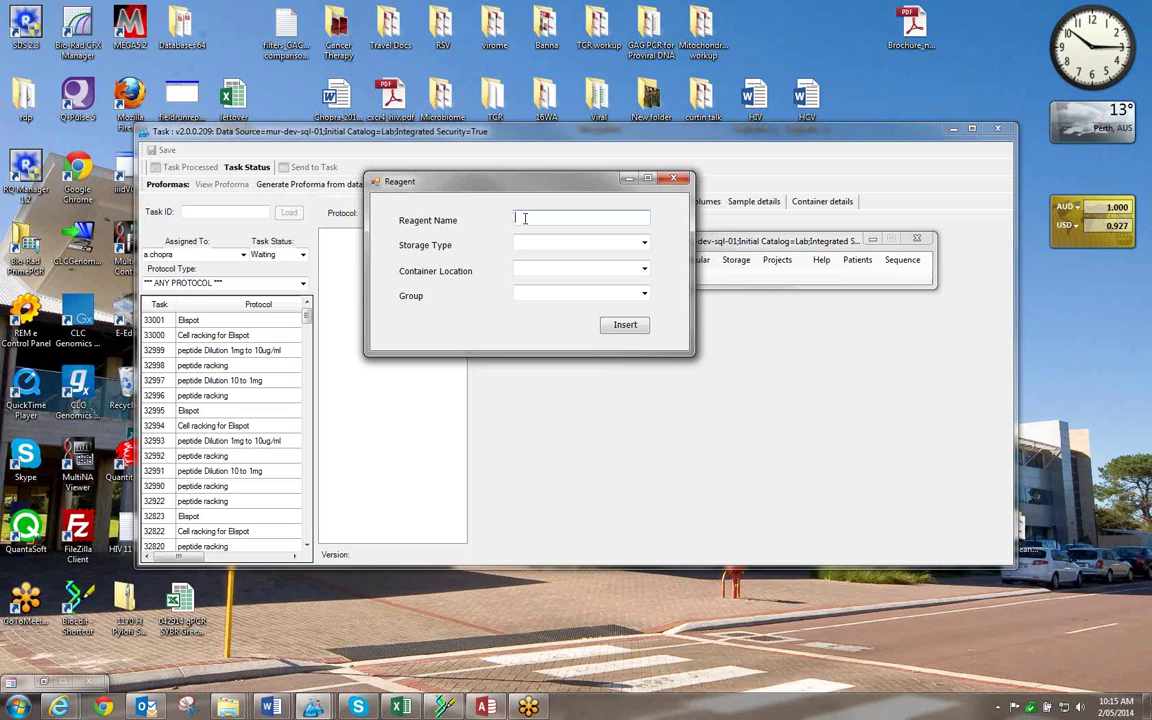
text(Supernatenat)
double_click(518, 217)
key(BackSpace)
text(elisa we)
key(BackSpace)
text(ash)
Name the new reagent 2M H2SO4.
drag(585, 221, 515, 221)
text(H2SO4)
key(BackSpace)
key(BackSpace)
text(O4)
click(516, 219)
text(2M)
Set the reagent's storage type to Bottle, container location to Bench and group to CCIBS, and insert it into the database.
click(644, 243)
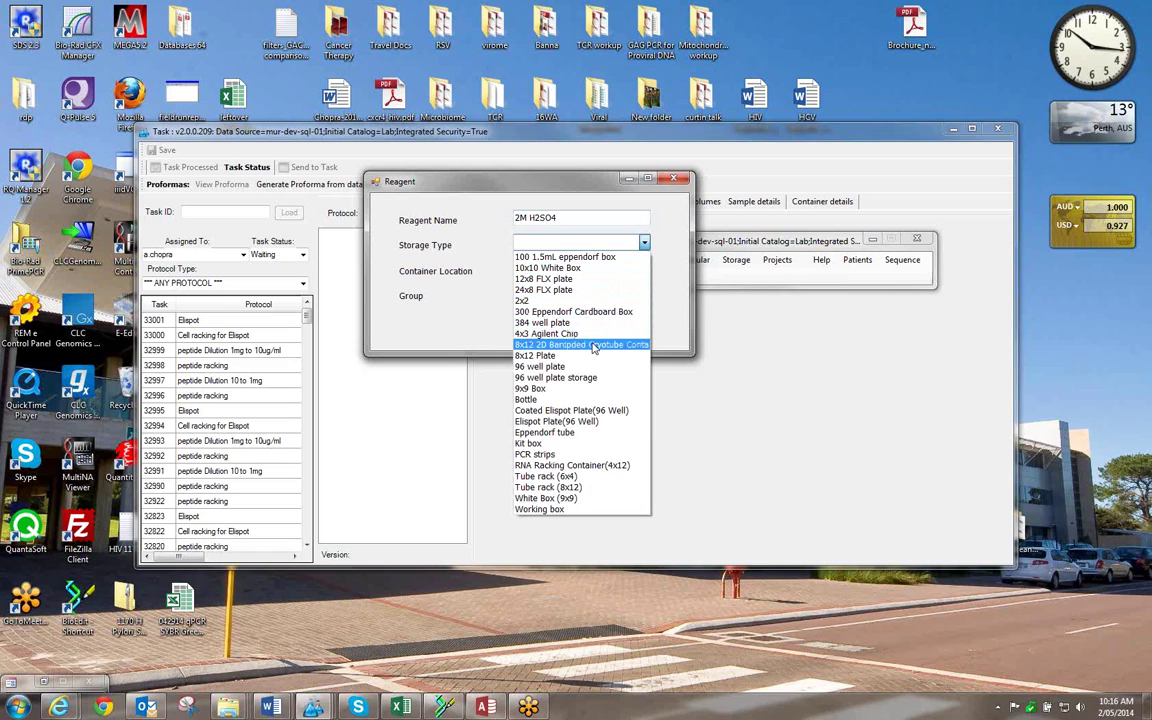
click(555, 400)
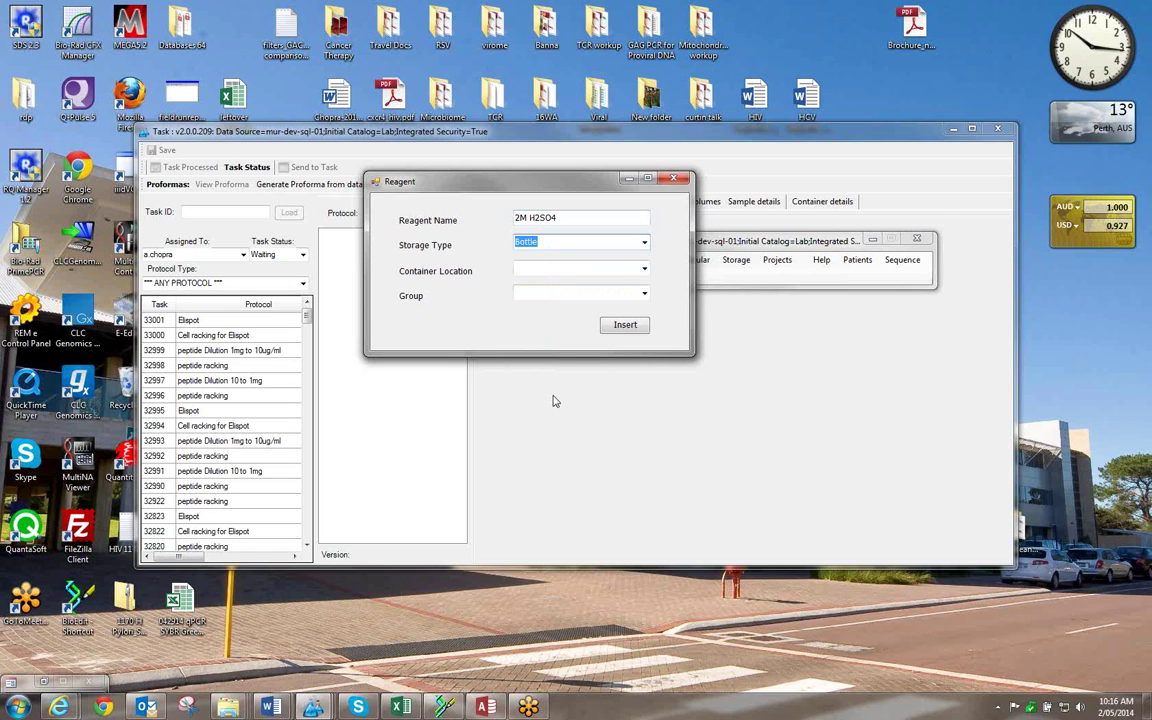
click(644, 270)
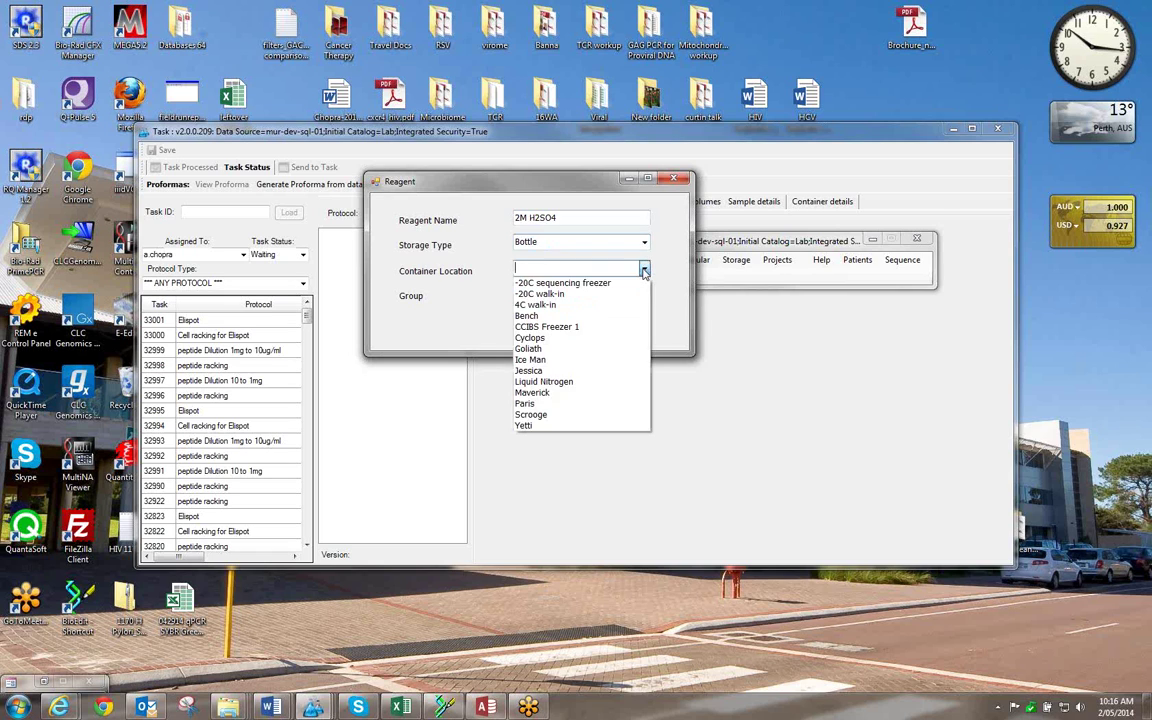
click(582, 317)
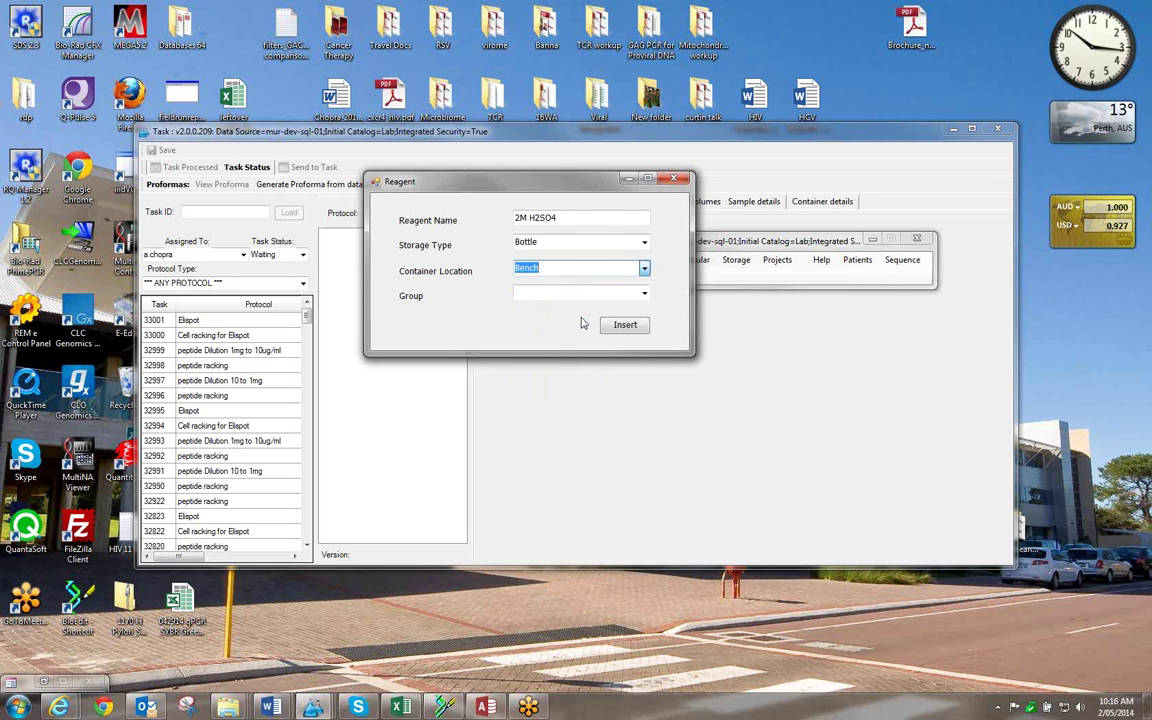
click(644, 294)
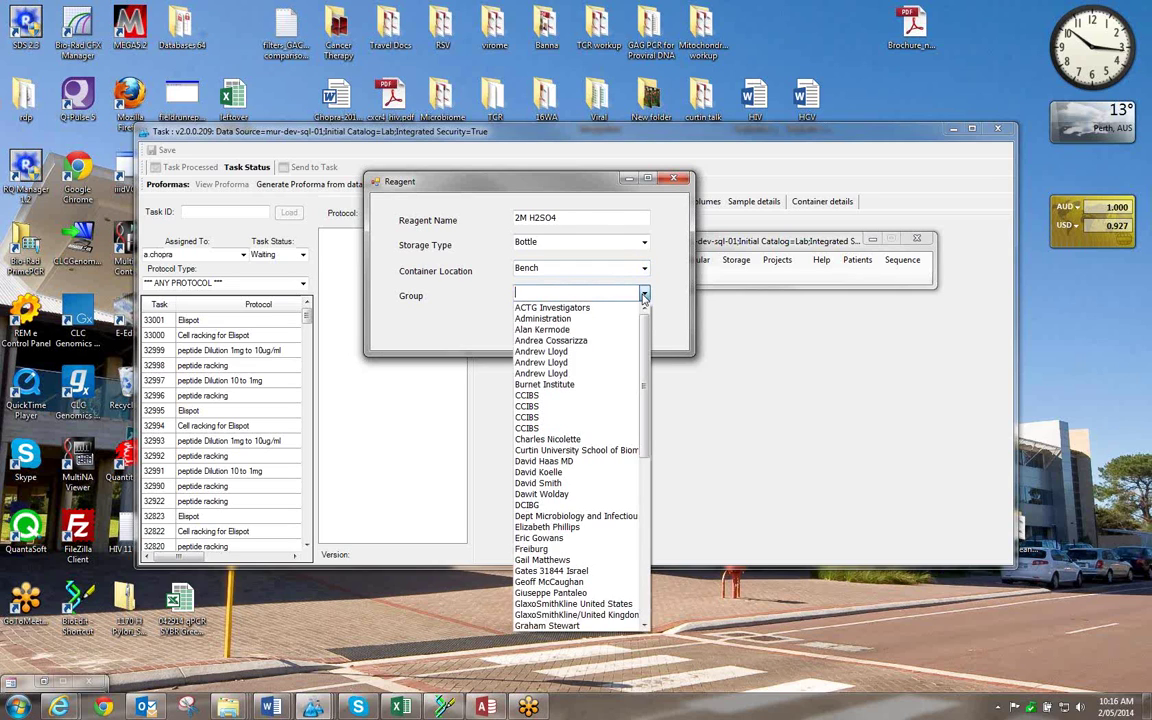
click(561, 397)
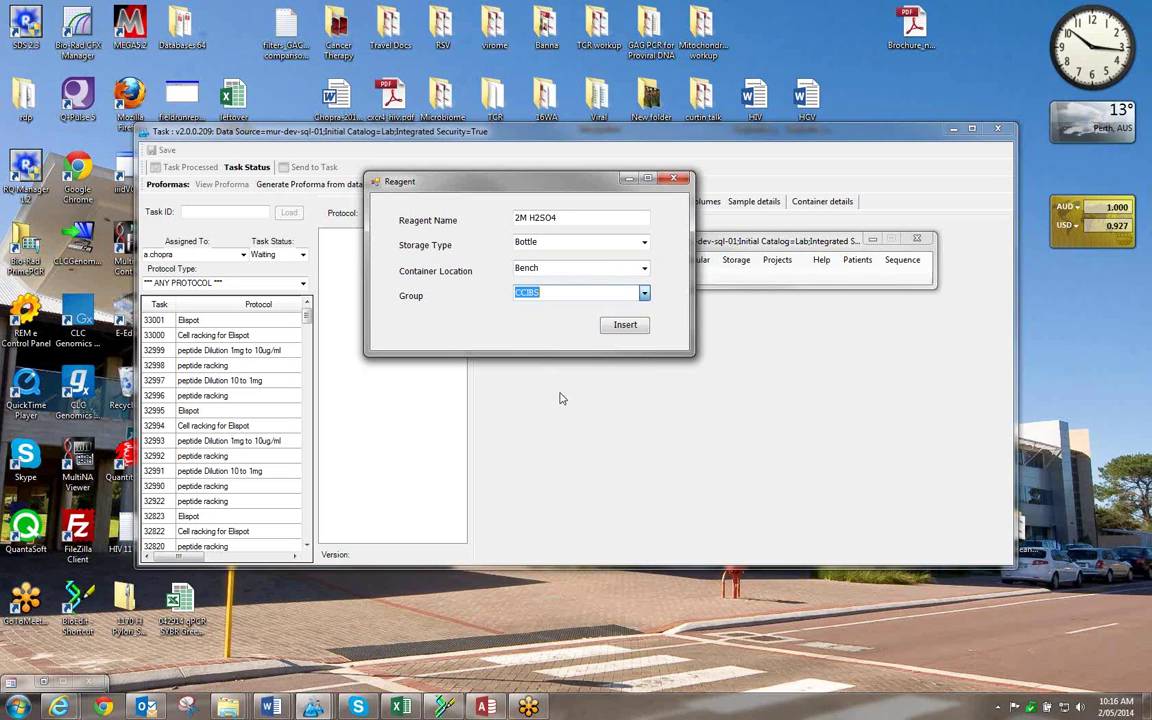
click(622, 327)
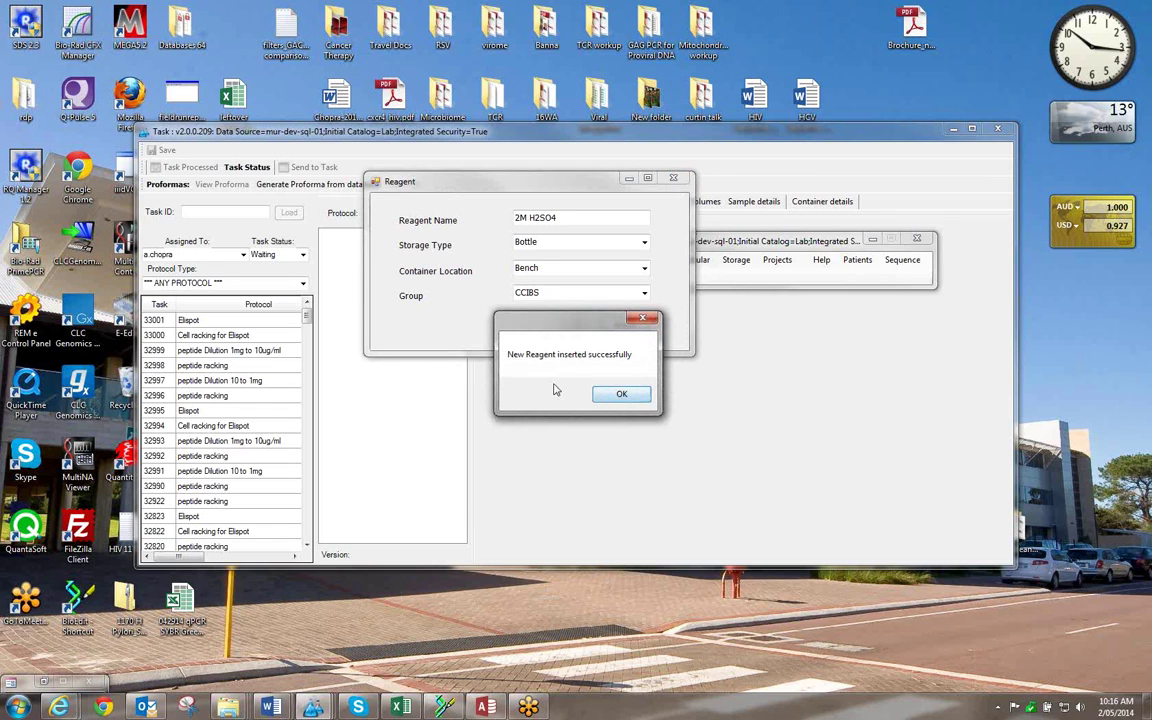
click(621, 395)
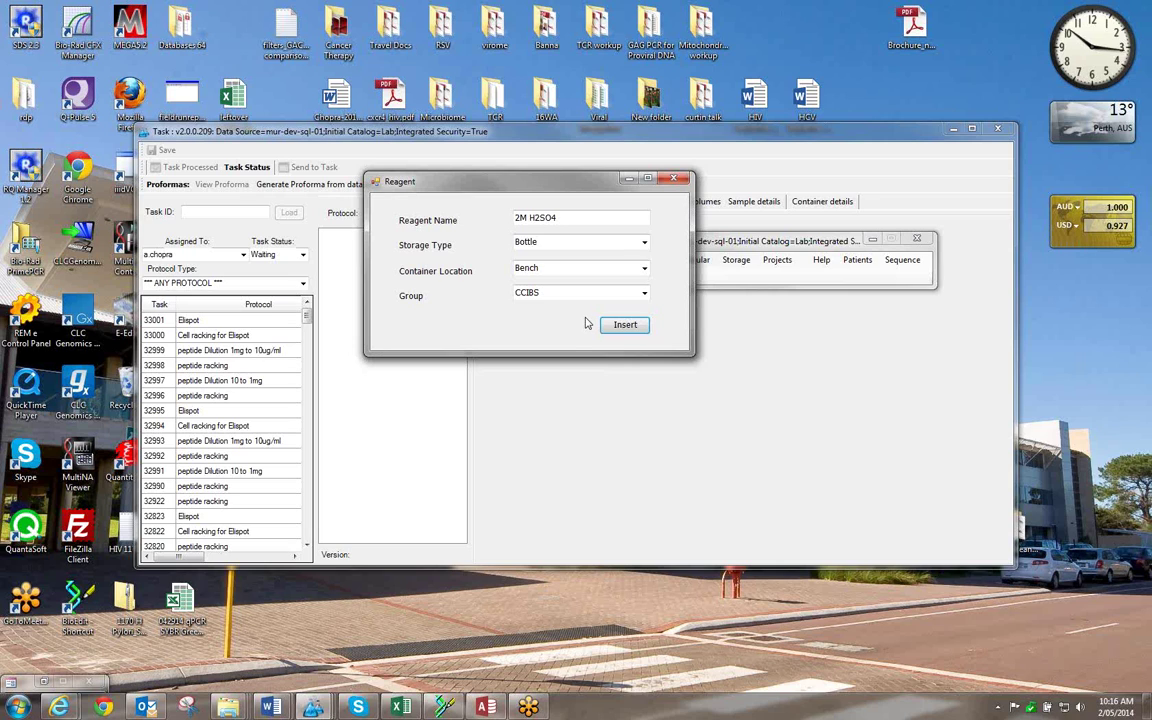
click(674, 179)
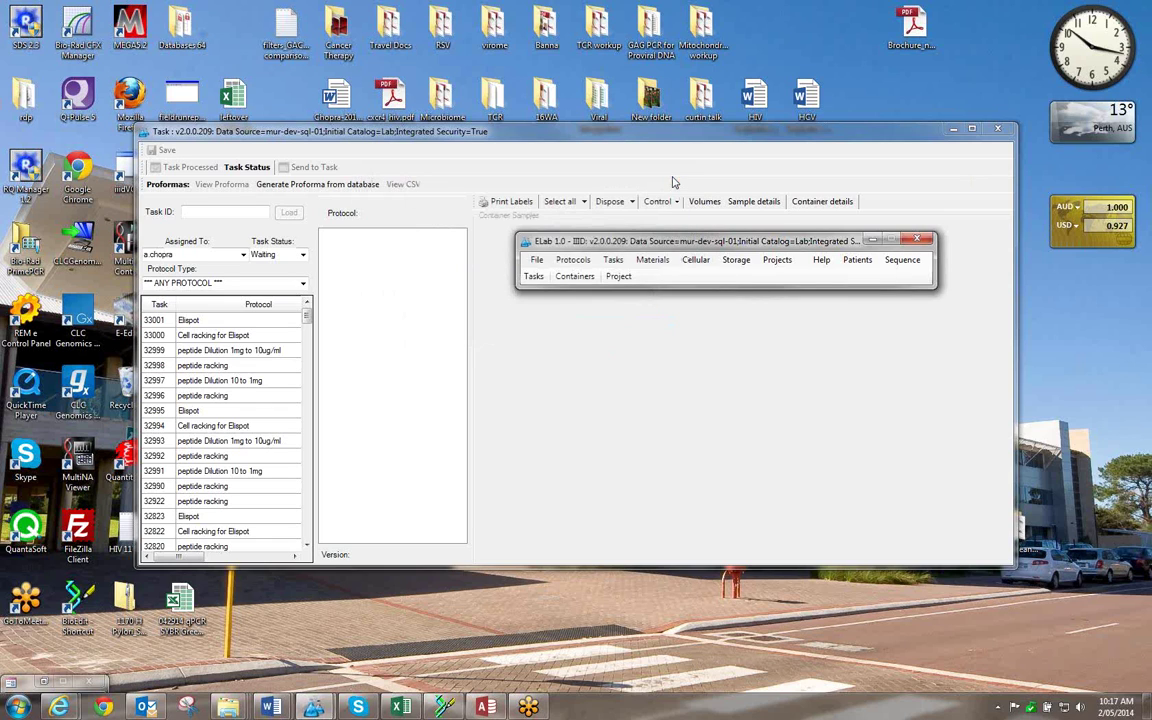
Try to open the Primer Editor.
click(653, 260)
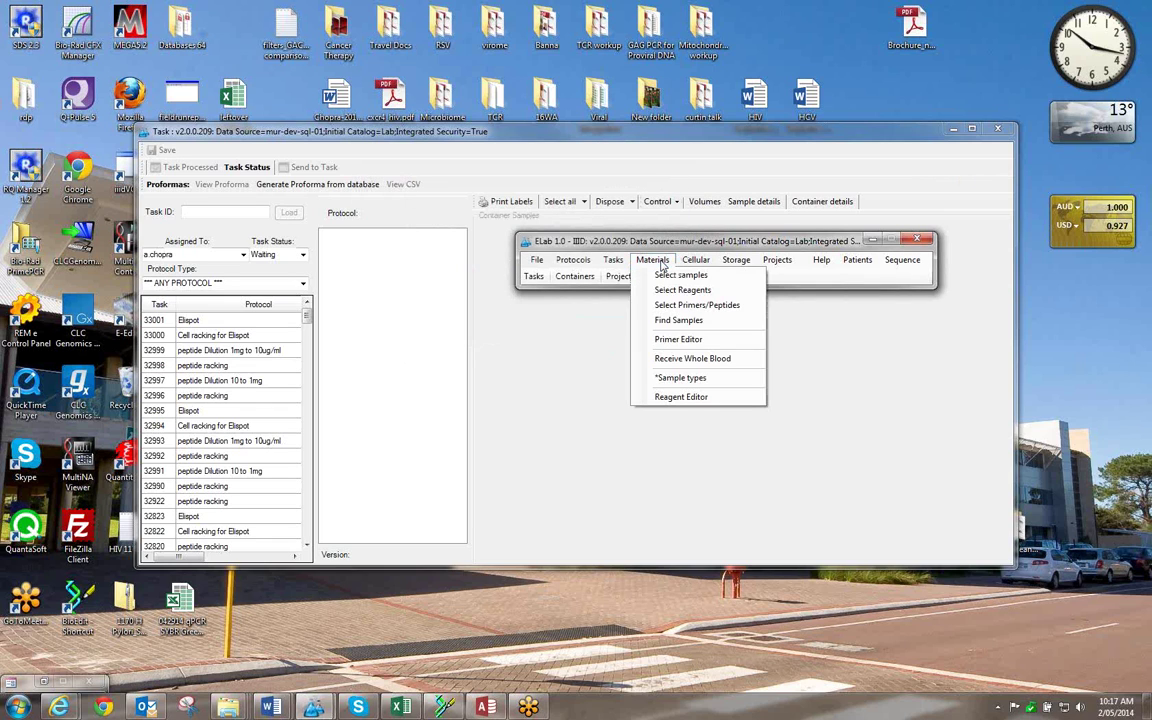
click(658, 341)
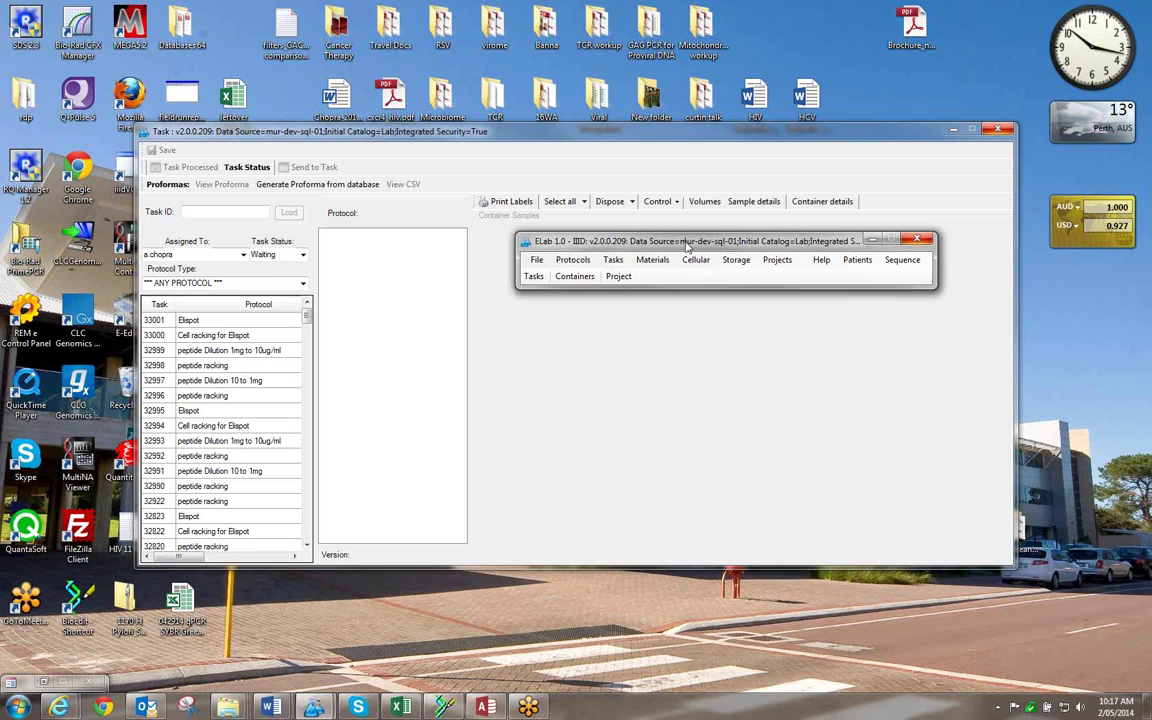
drag(687, 246, 665, 229)
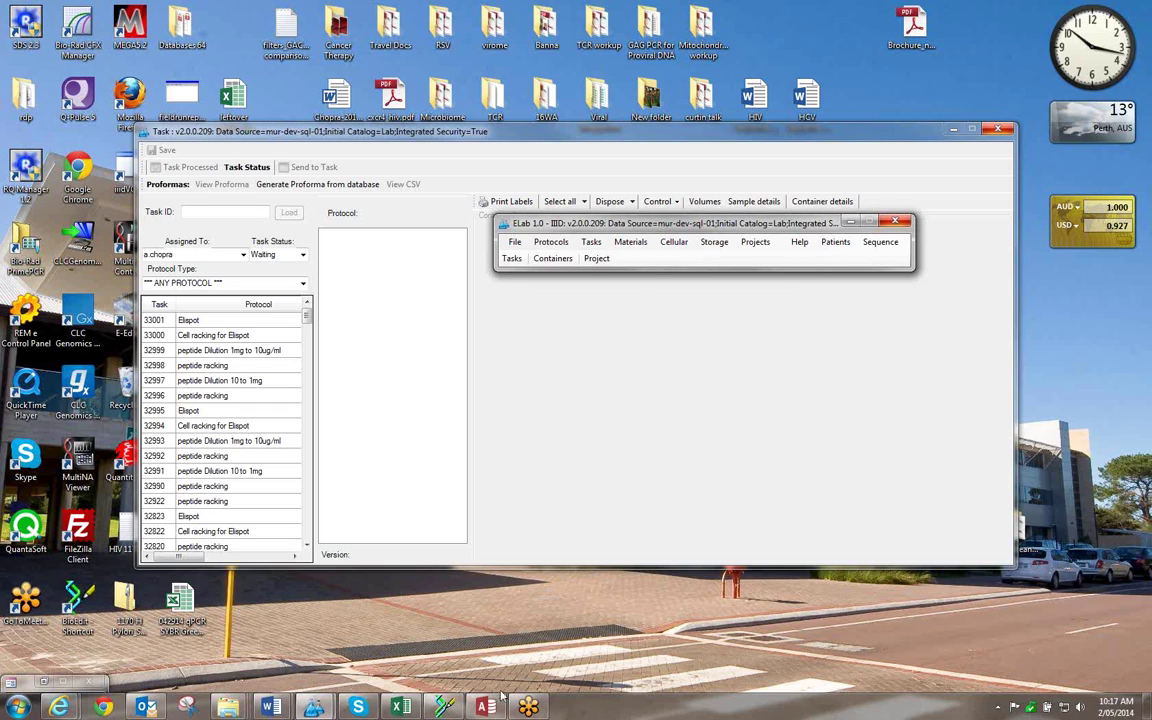
Force the unresponsive ELab program to close.
mouse_move(528, 708)
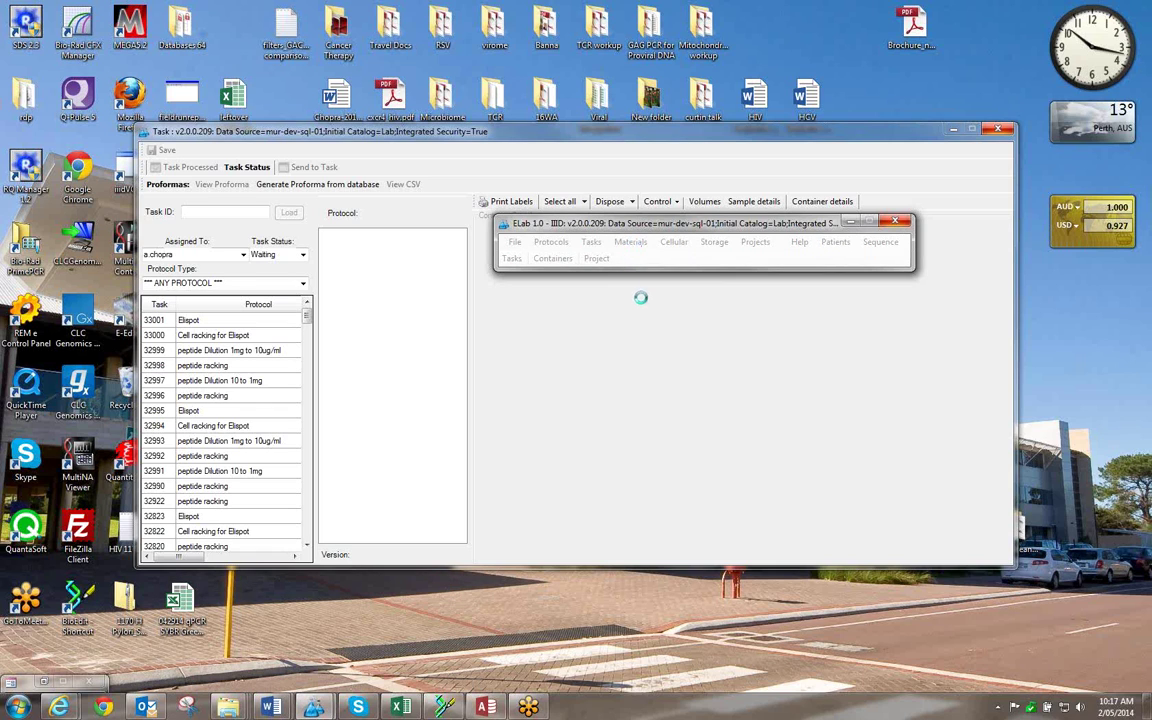
mouse_move(322, 710)
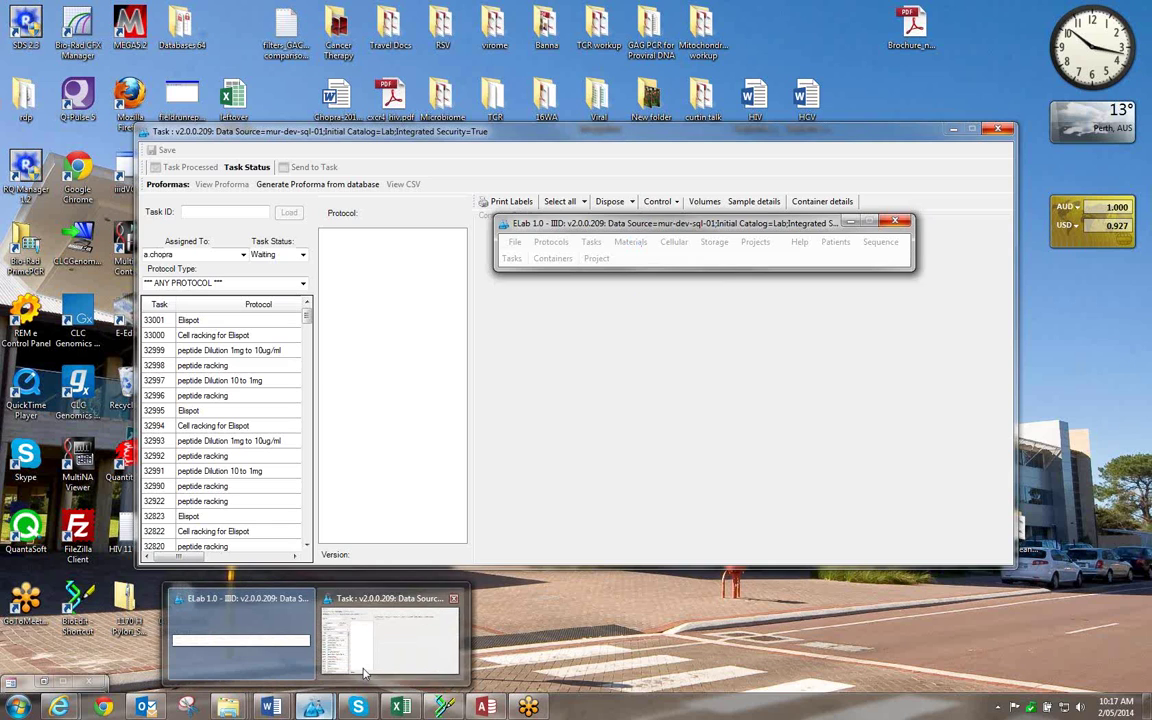
click(258, 642)
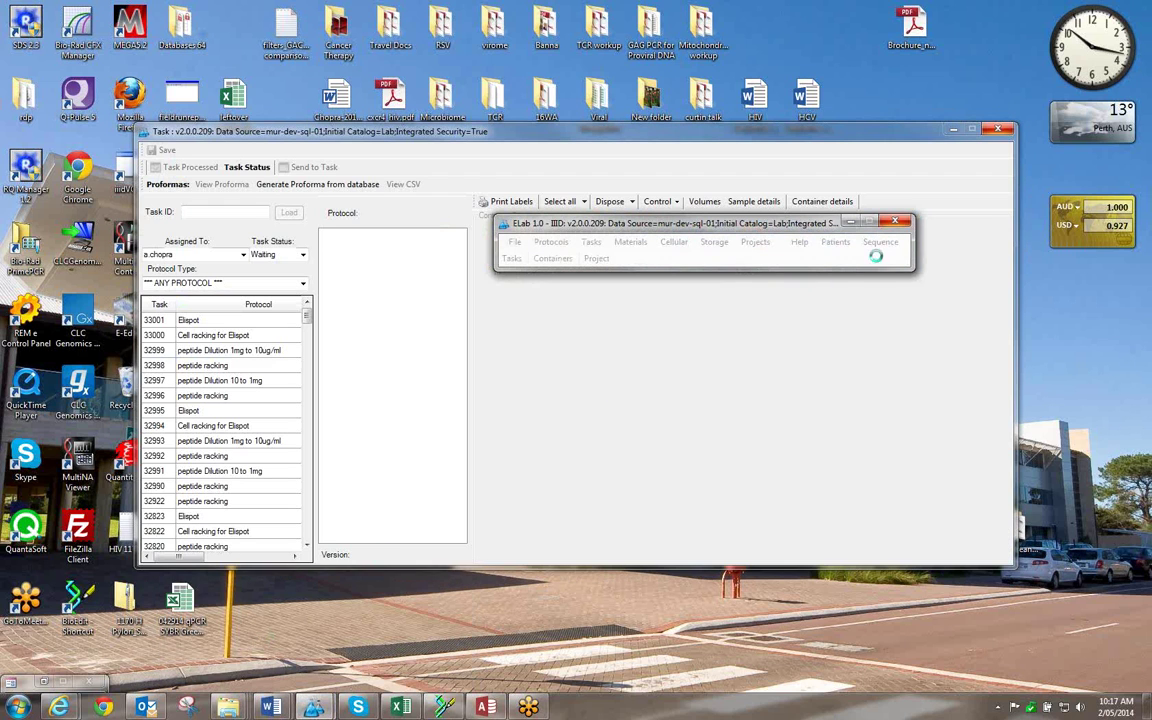
click(897, 222)
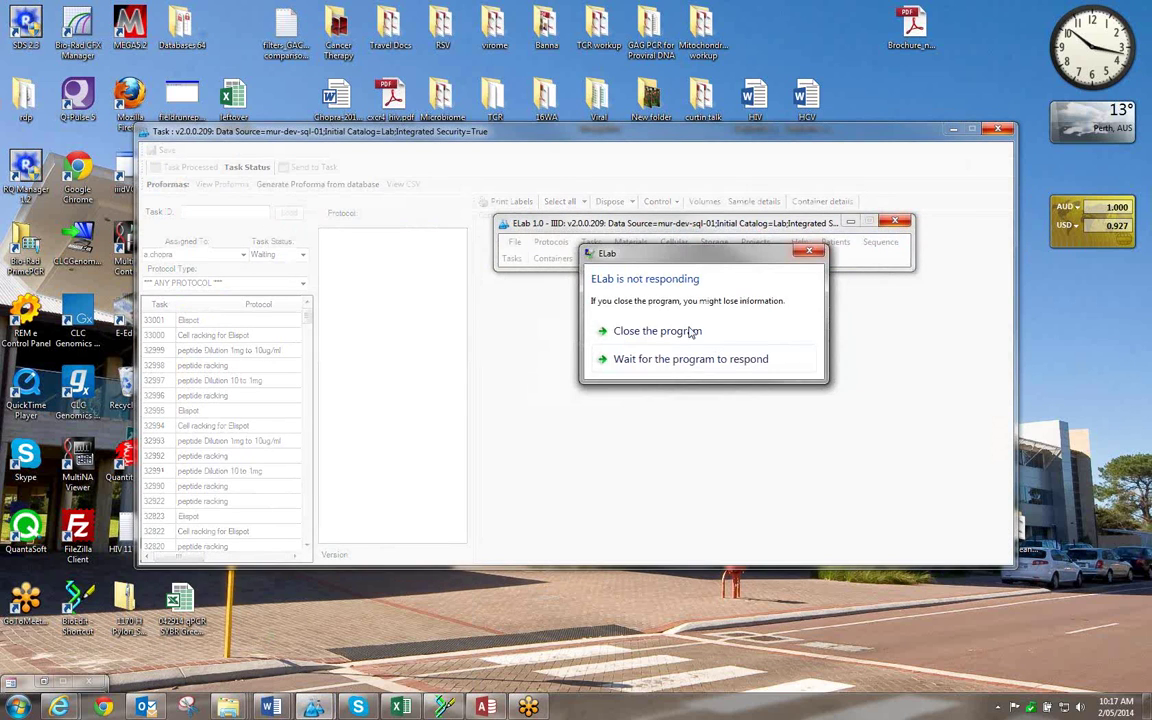
click(659, 338)
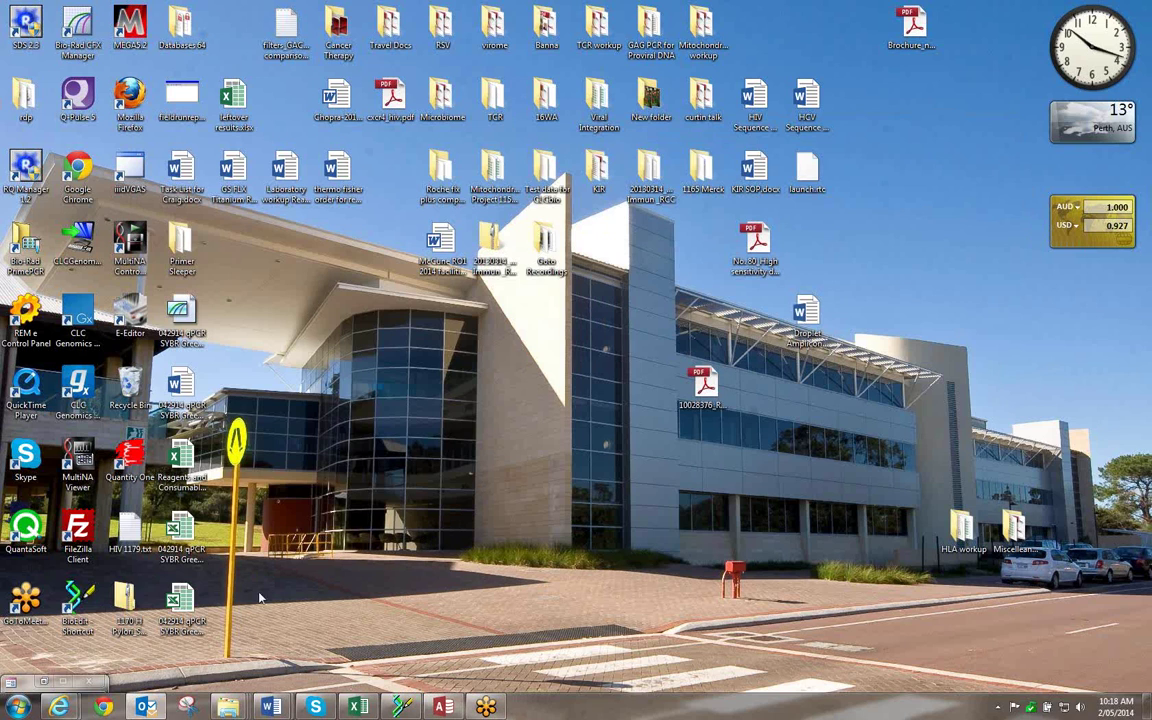
Relaunch EpiLab and bring its ELab main window in front of the Task window.
click(20, 705)
click(47, 674)
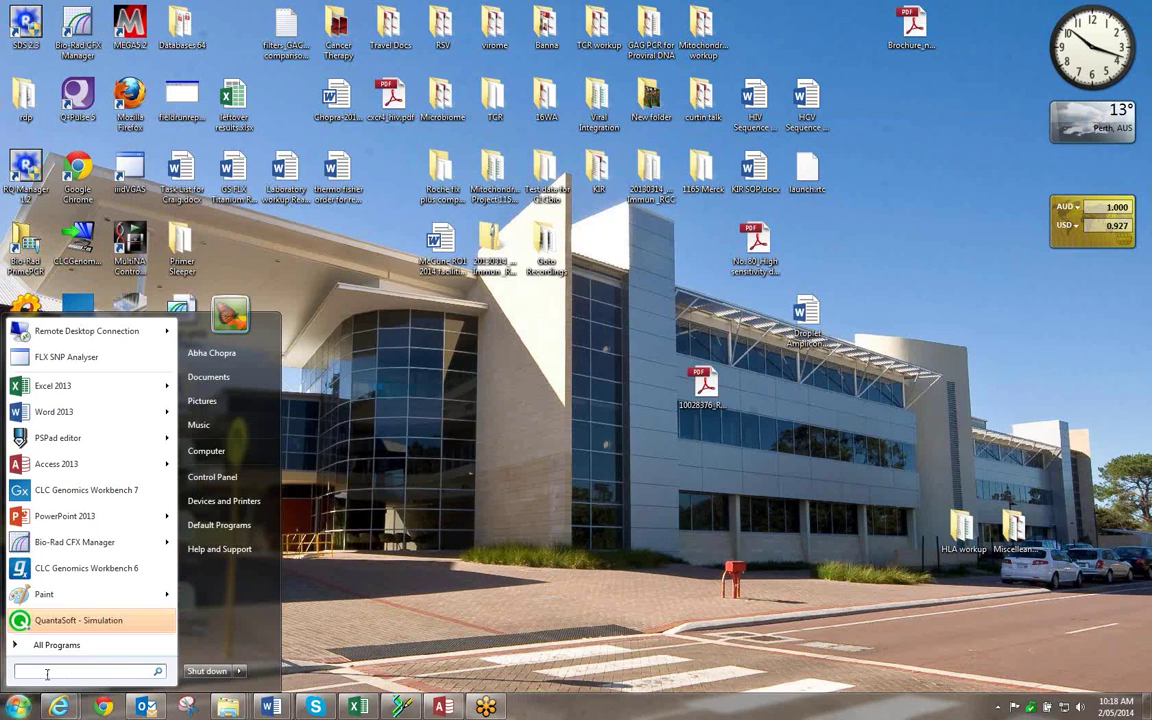
text(ep)
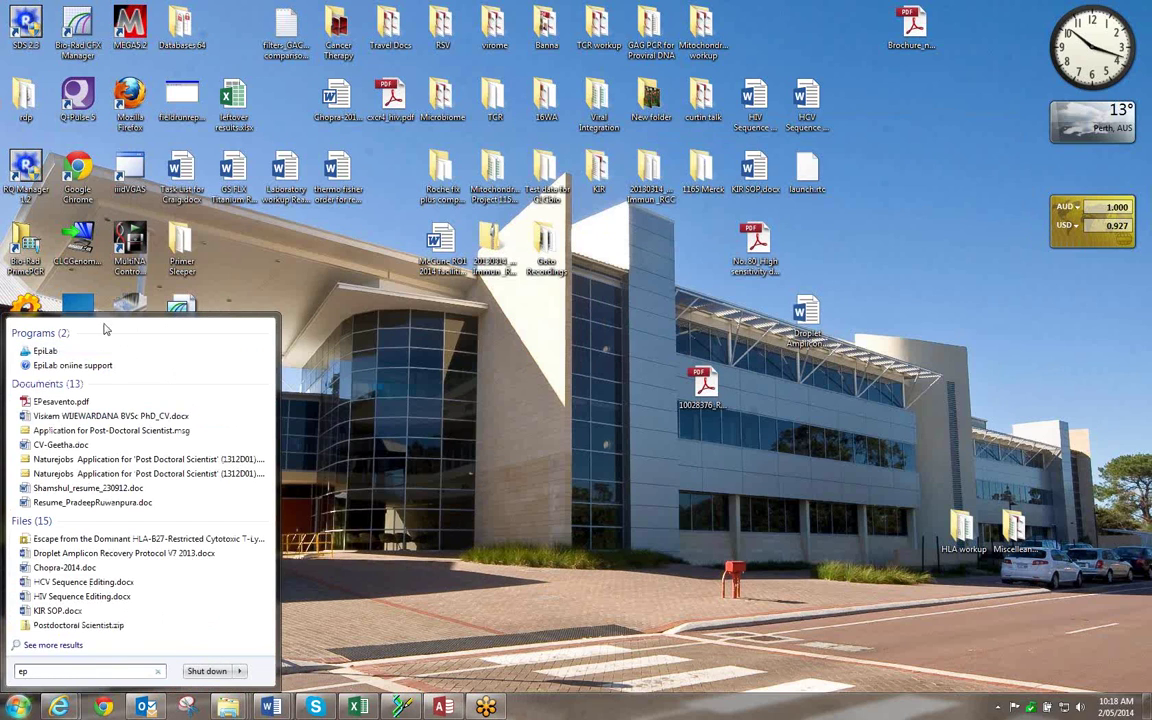
click(45, 353)
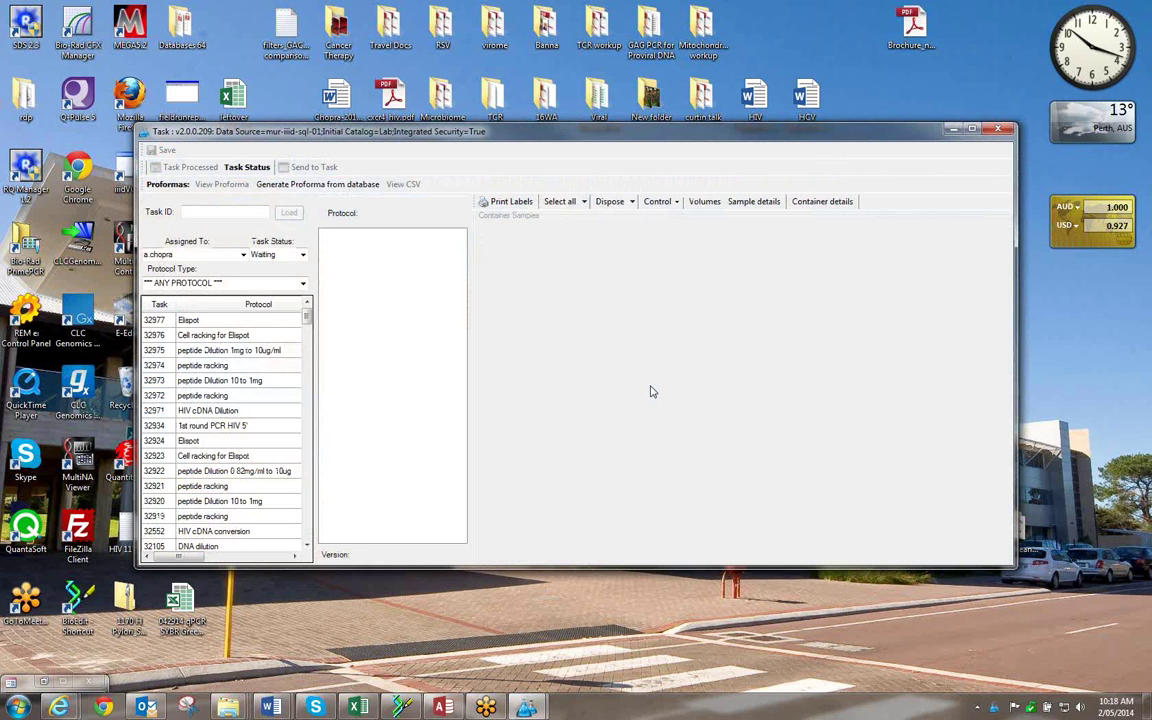
mouse_move(526, 707)
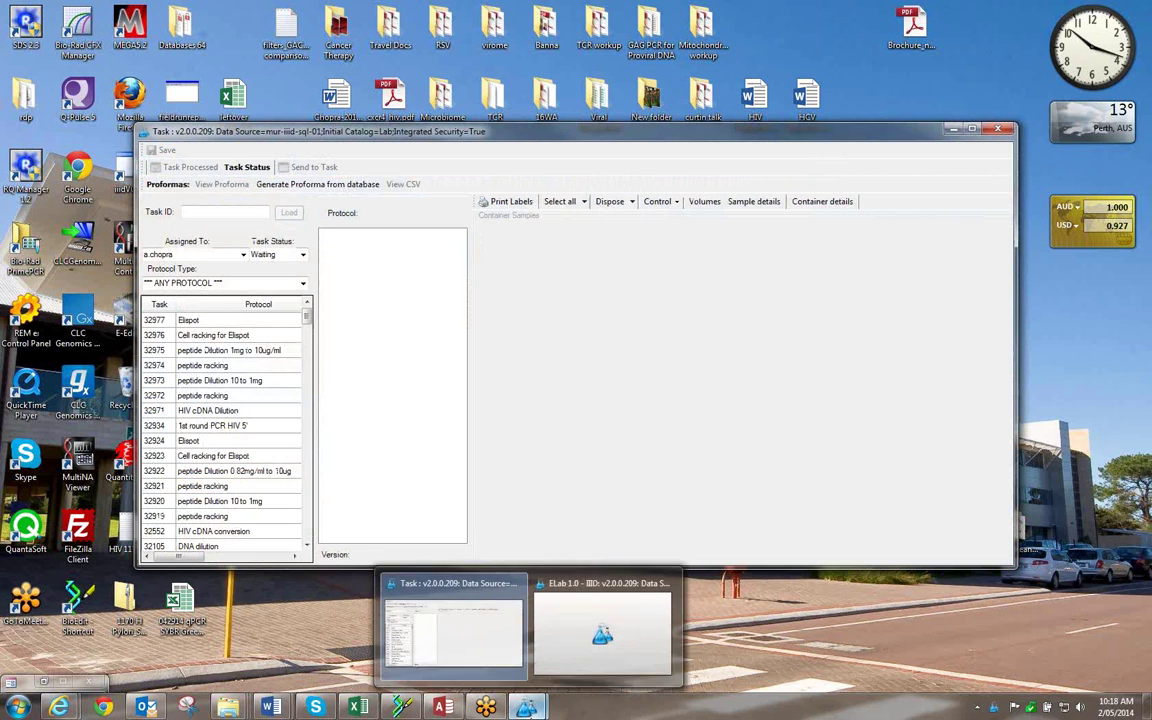
click(566, 650)
drag(551, 645, 595, 416)
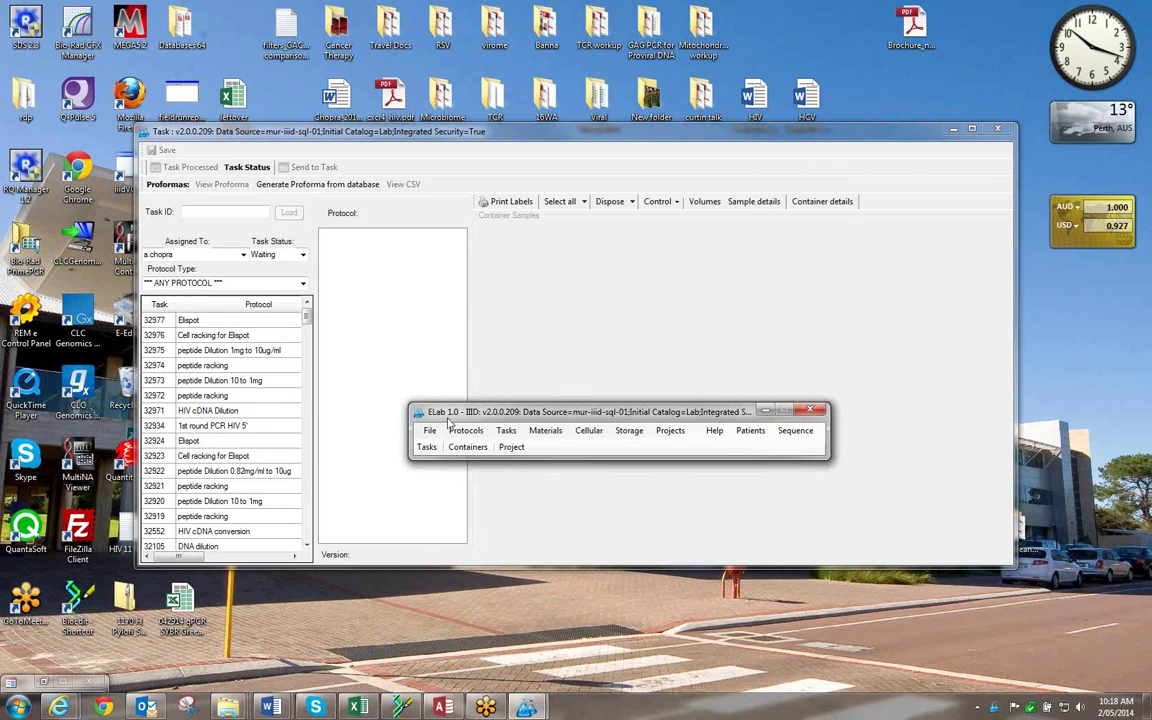
Open the Primer Editor and start a new primer record named ELisa F2.
click(544, 430)
click(553, 512)
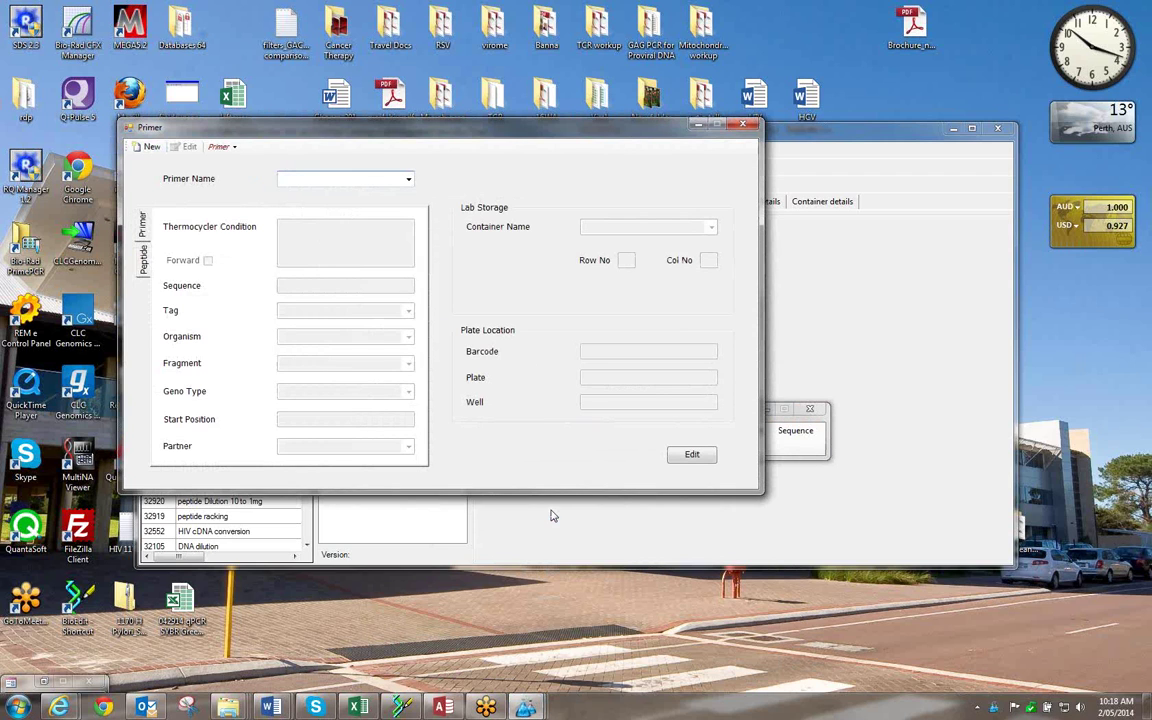
drag(548, 134, 721, 171)
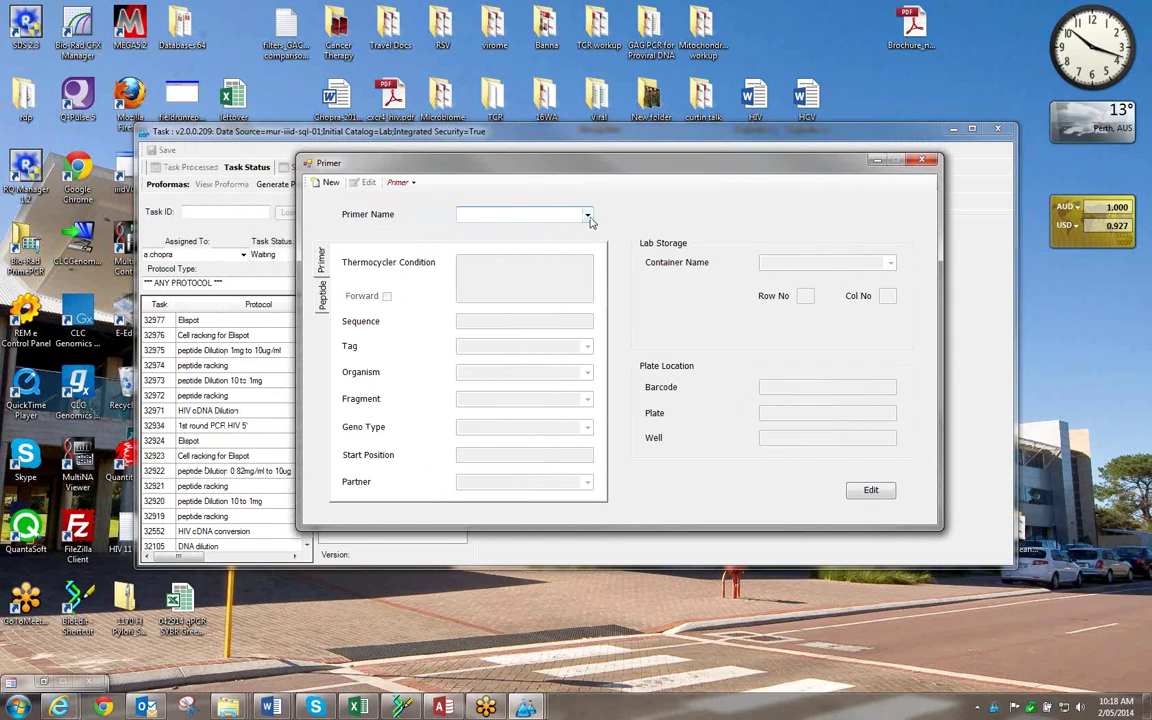
click(328, 184)
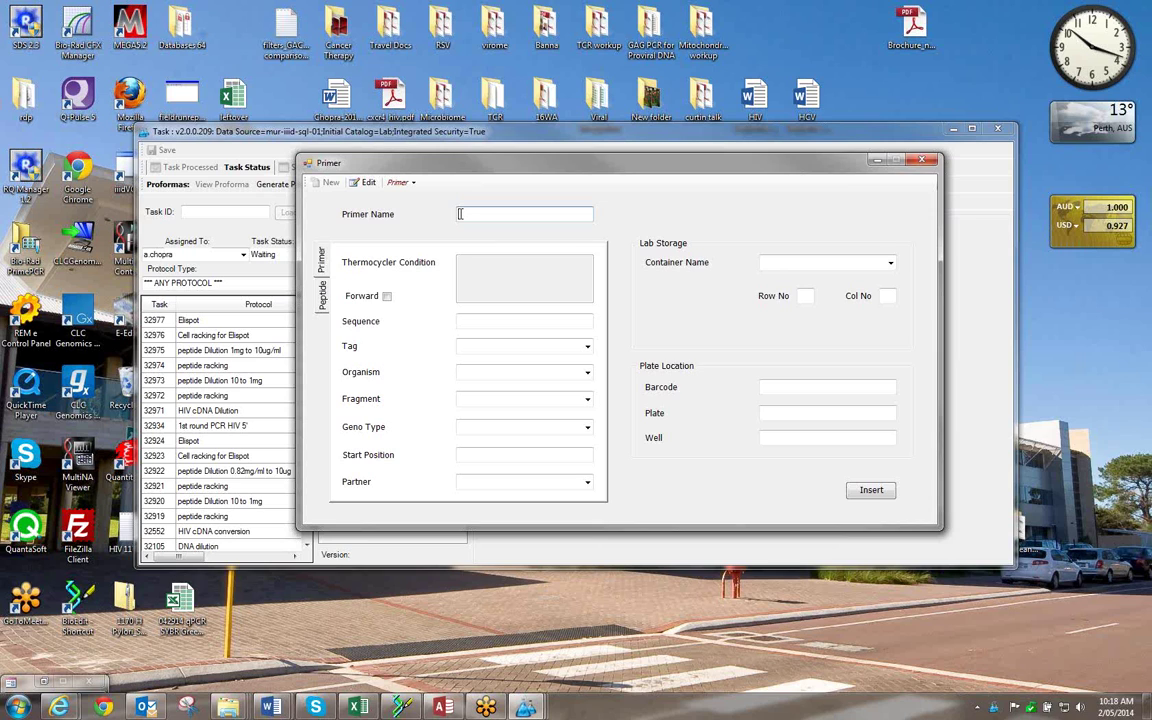
text(ELisa F2)
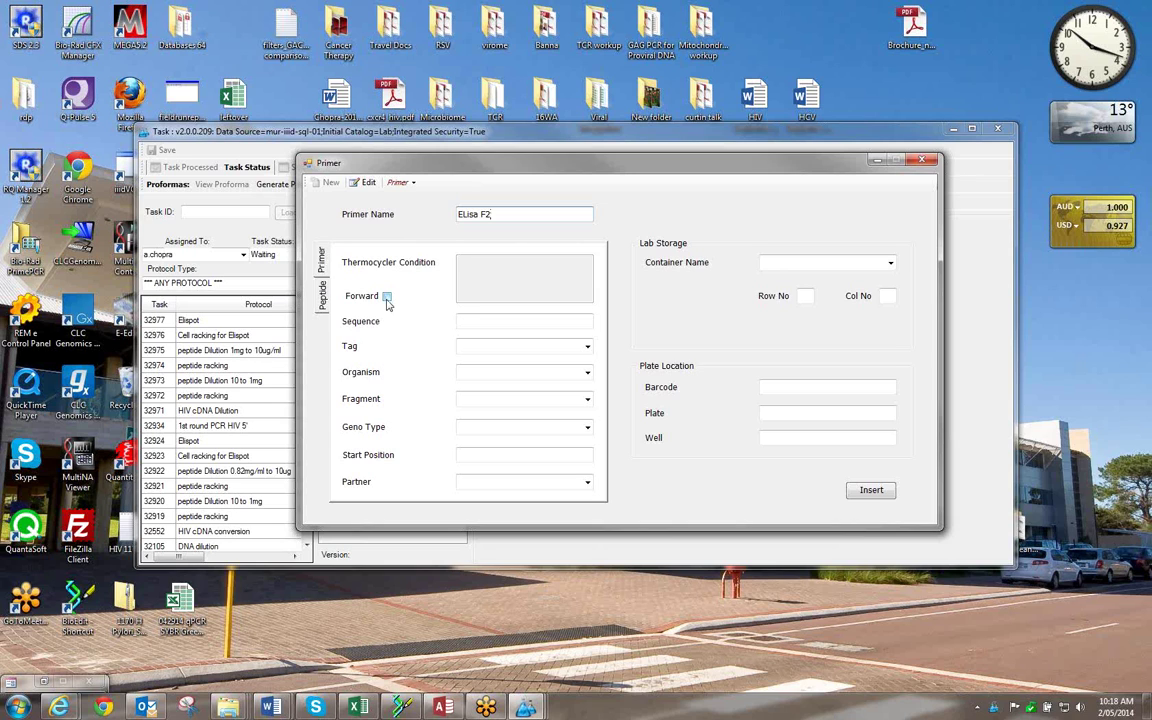
Review the available Tag and Organism options for the new primer.
click(588, 347)
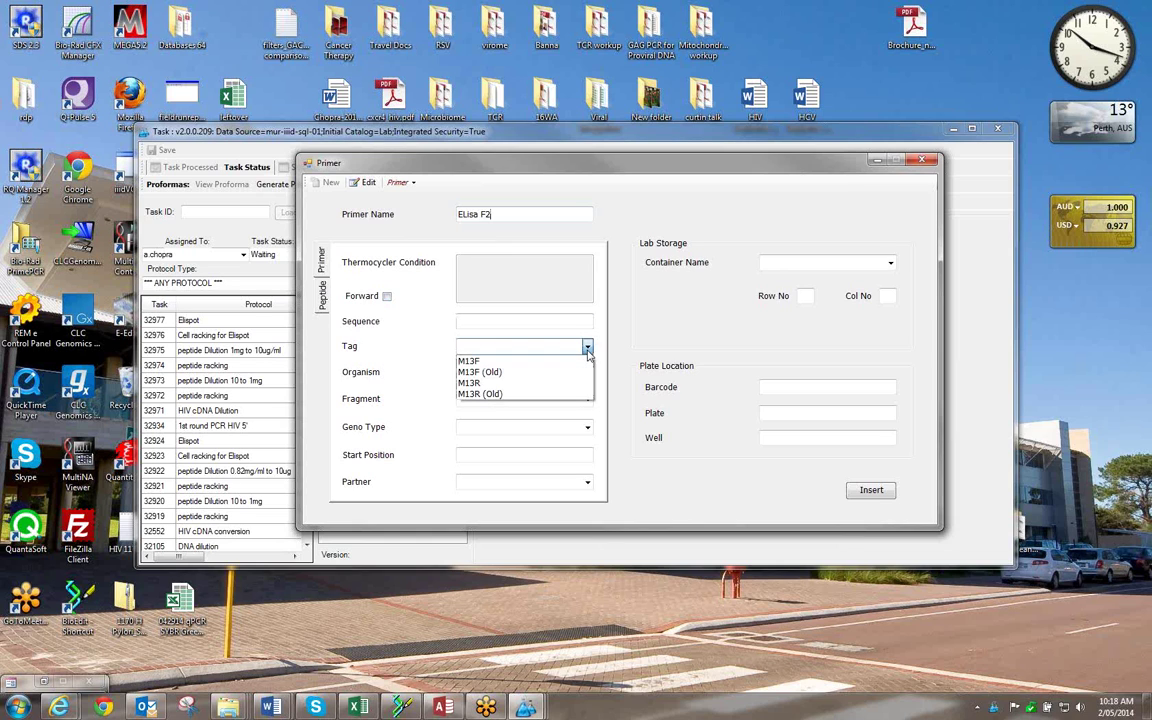
click(496, 343)
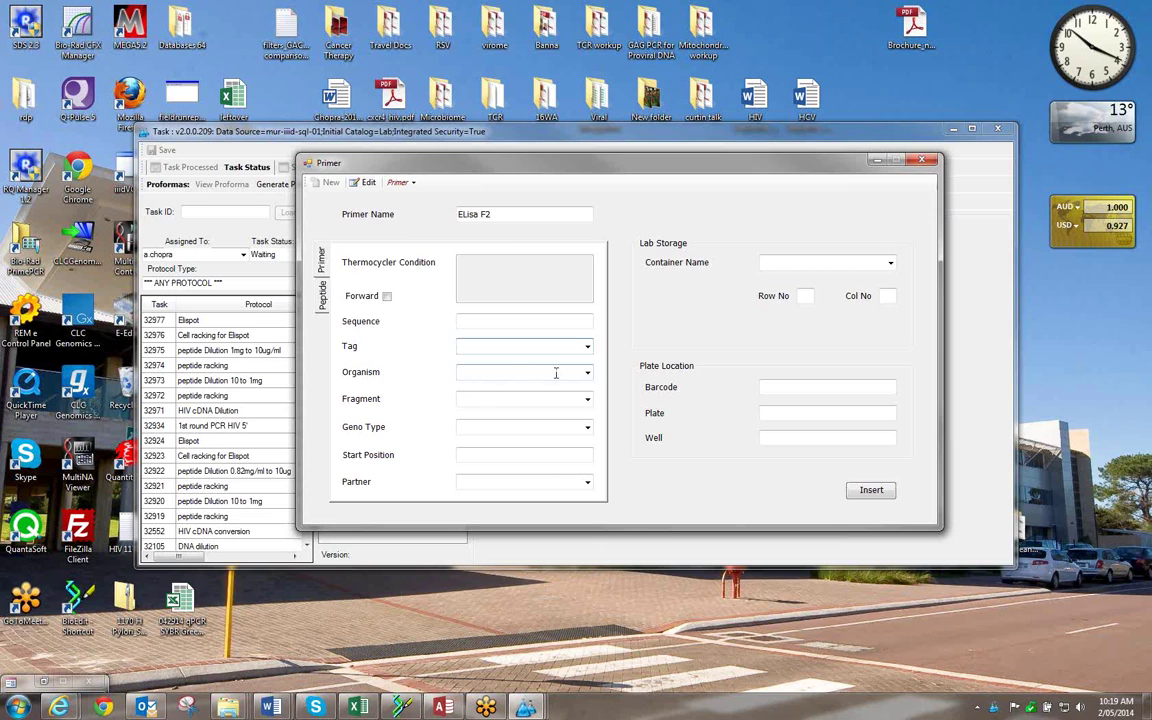
click(587, 373)
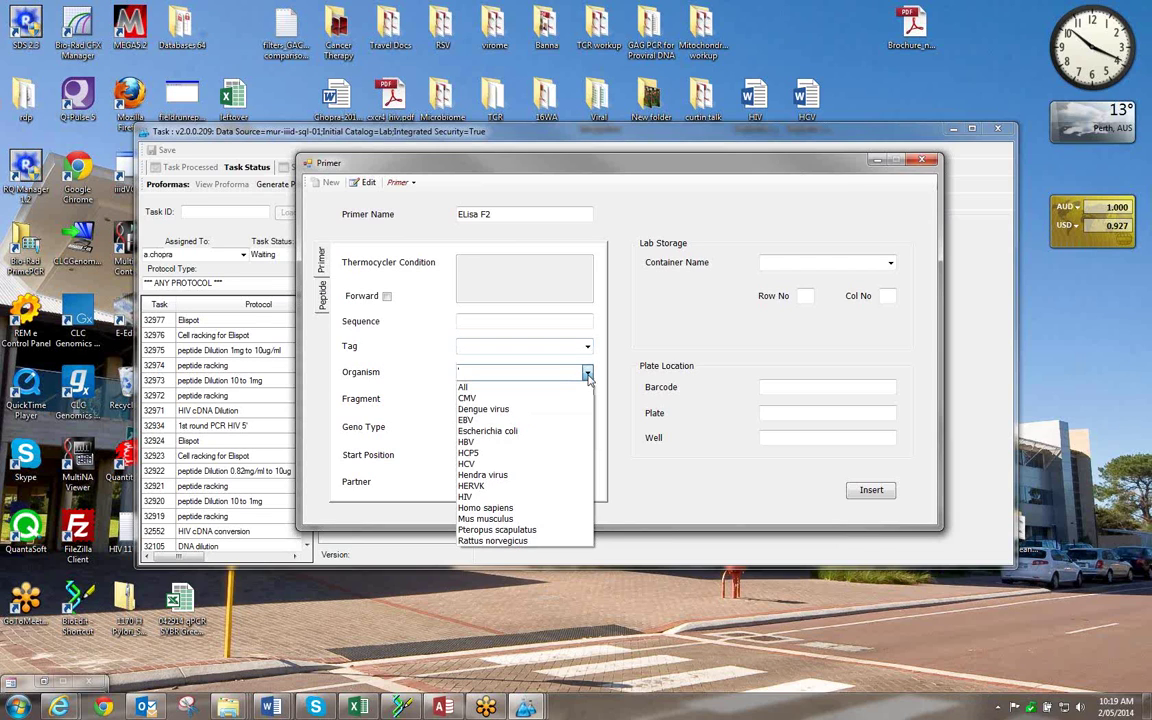
click(587, 373)
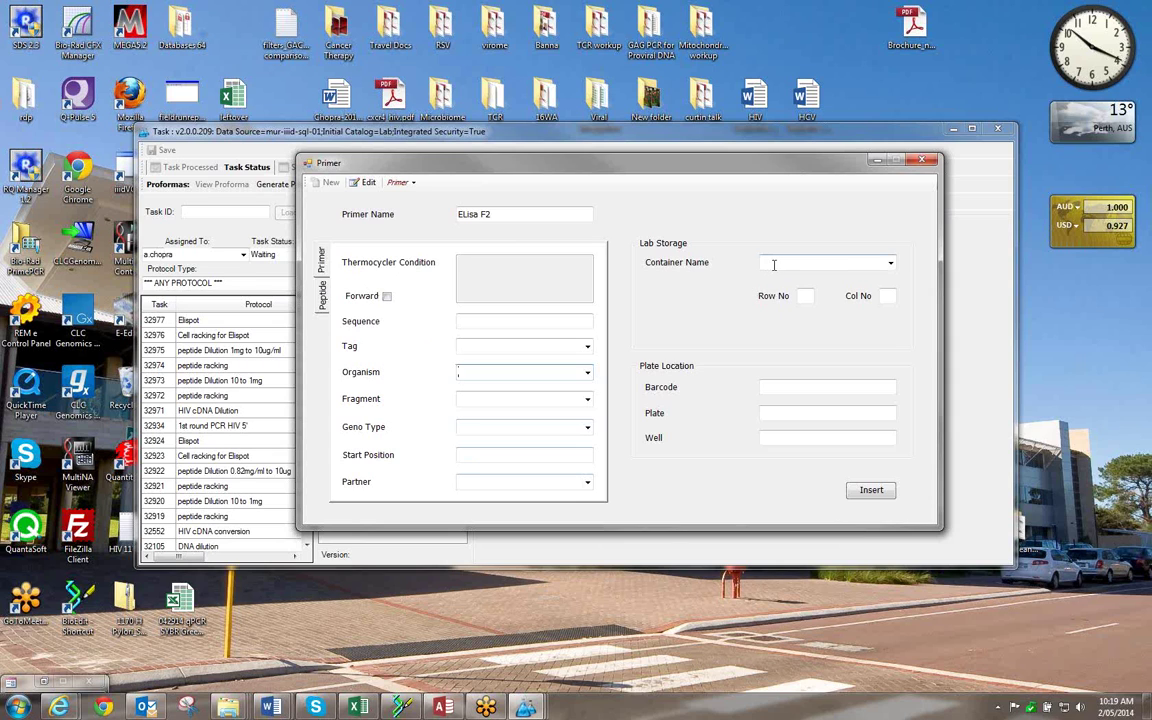
Set the new primer's lab storage container to Primer Box.
click(890, 264)
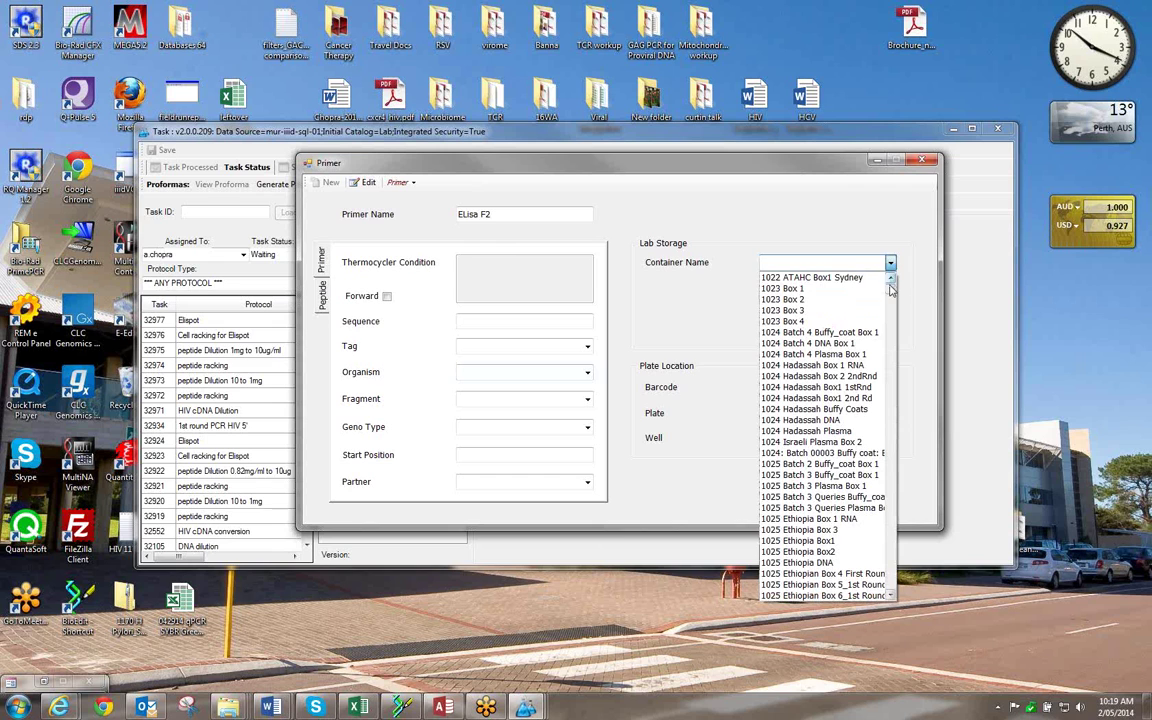
scroll(890, 300, down, 10)
scroll(890, 300, down, 12)
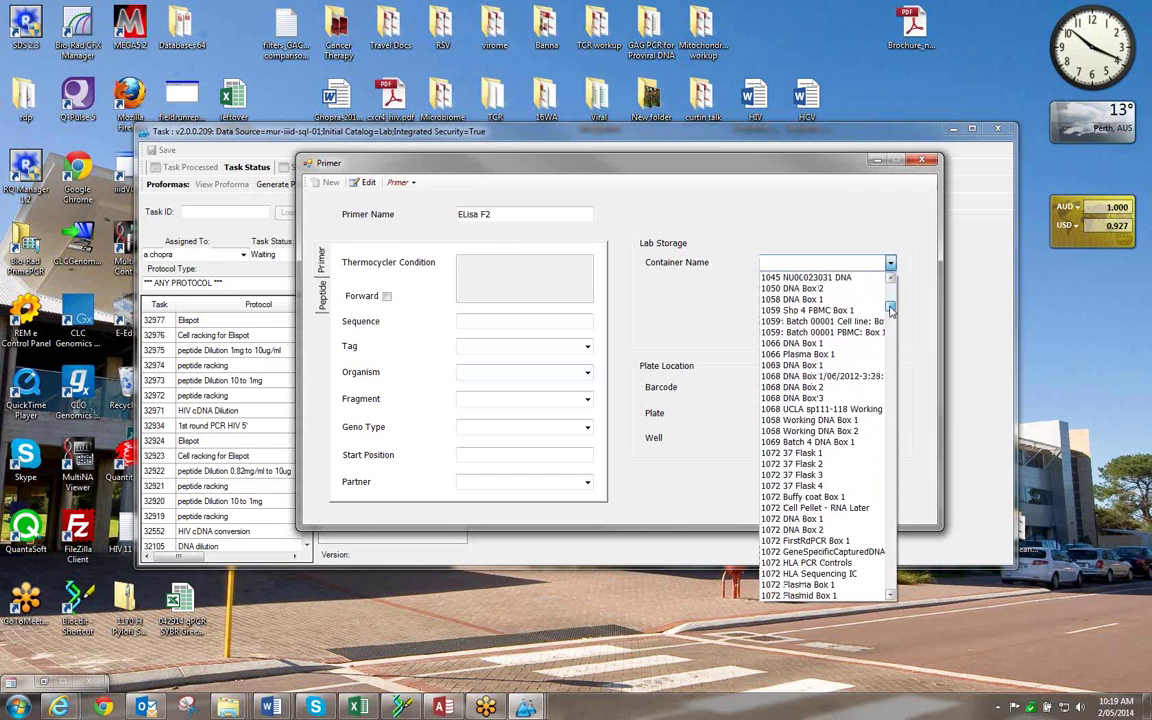
click(805, 262)
text(p)
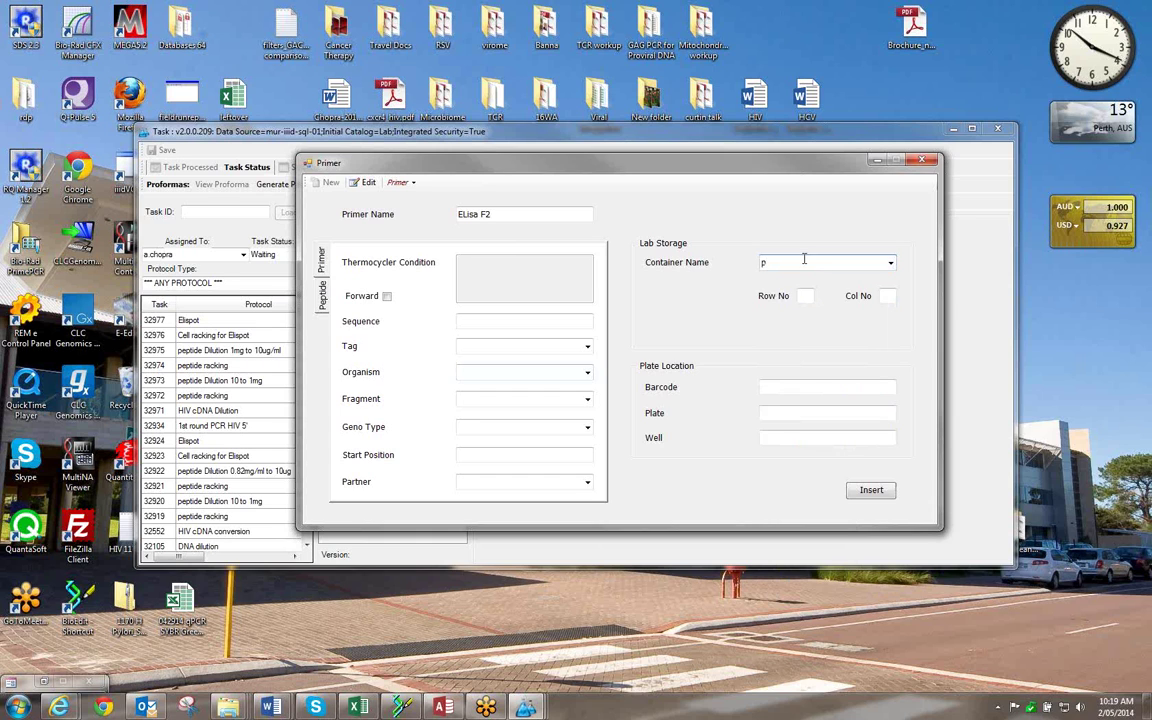
text(r)
click(890, 262)
click(800, 289)
click(806, 295)
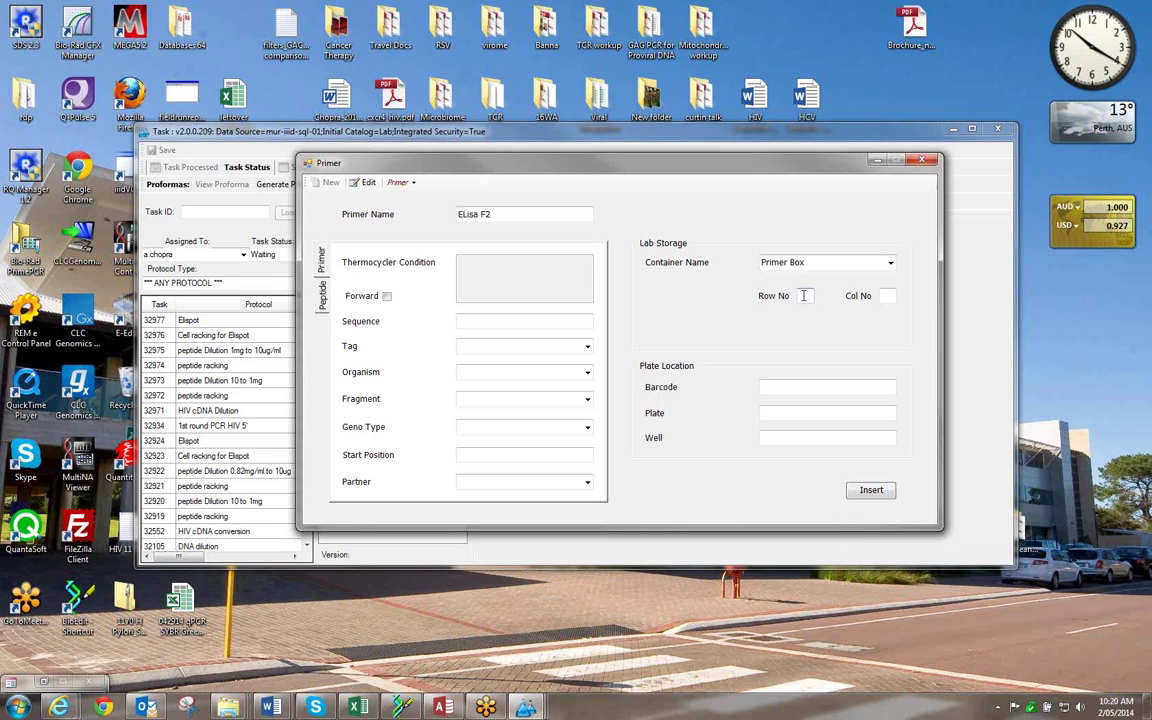
Enter row 1 and column 1 for the primer's storage, clear both values, and close the Primer window without inserting the record.
text(1)
click(884, 295)
text(1)
click(805, 295)
key(Delete)
double_click(885, 295)
key(Delete)
click(924, 164)
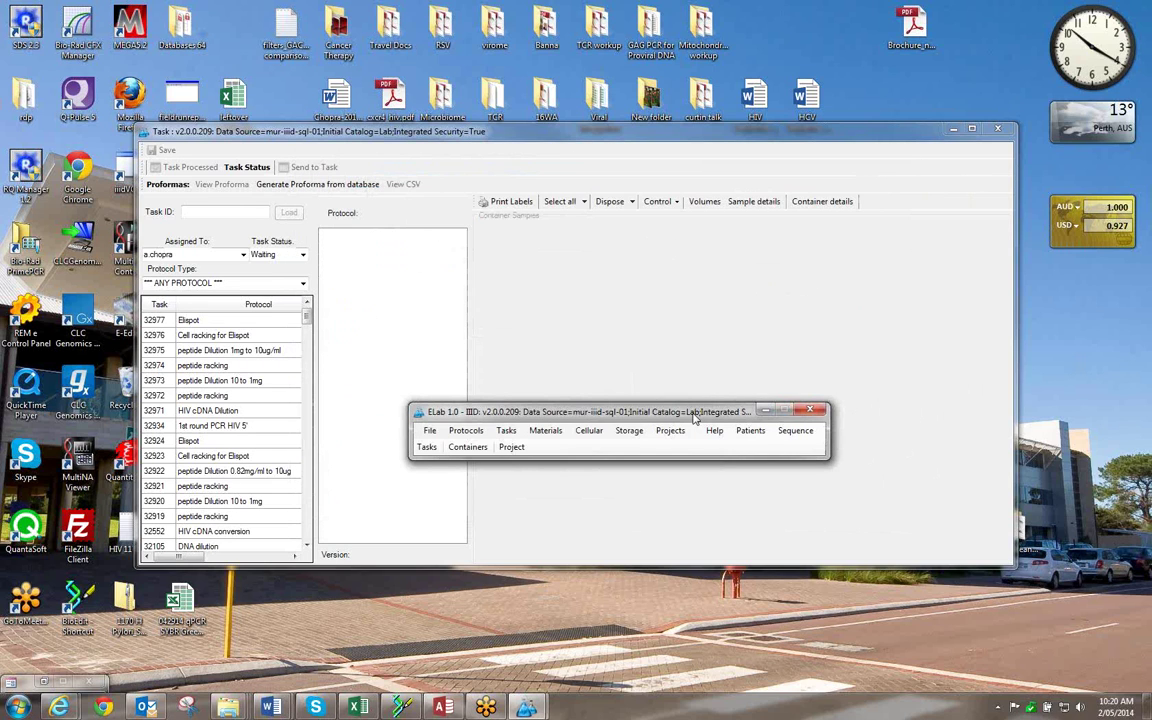
Log out of ELab, log back in, and bring the ELab main window to the front.
click(429, 431)
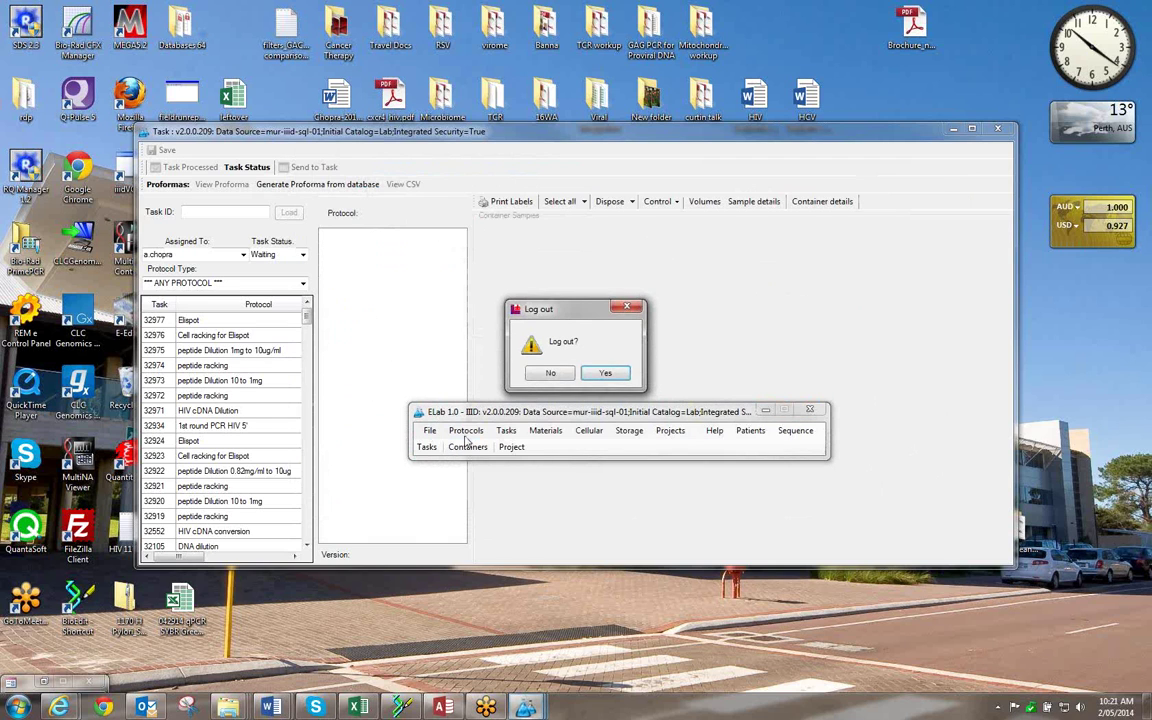
click(605, 373)
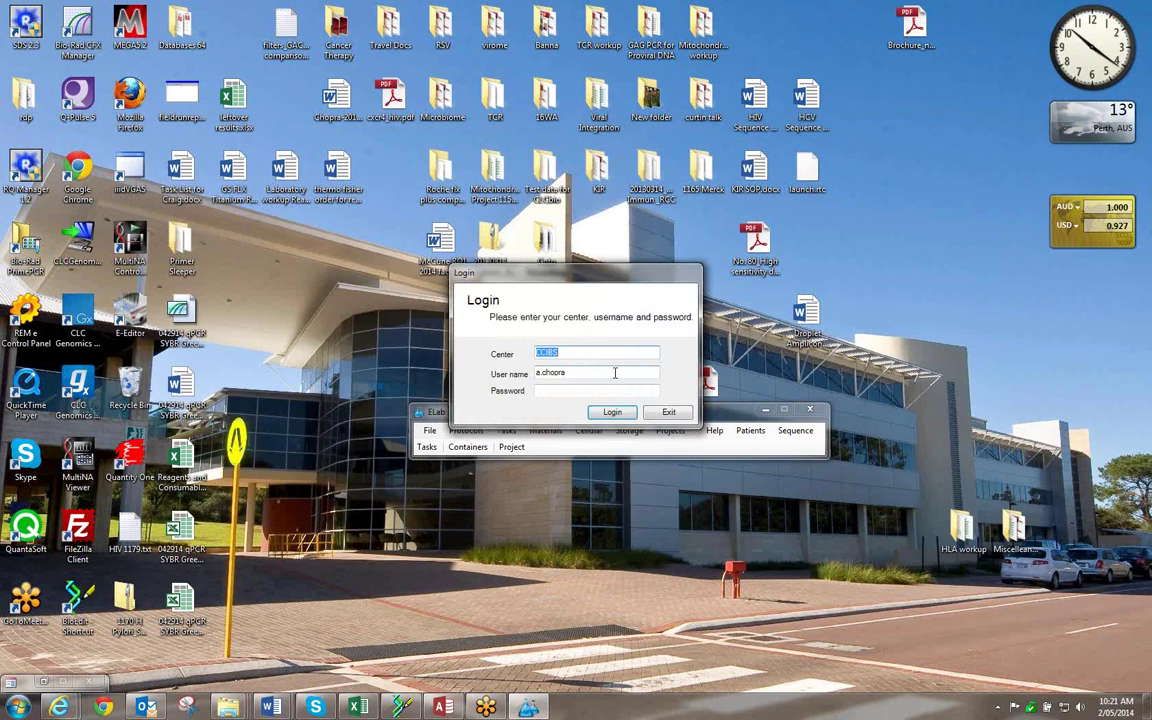
click(630, 412)
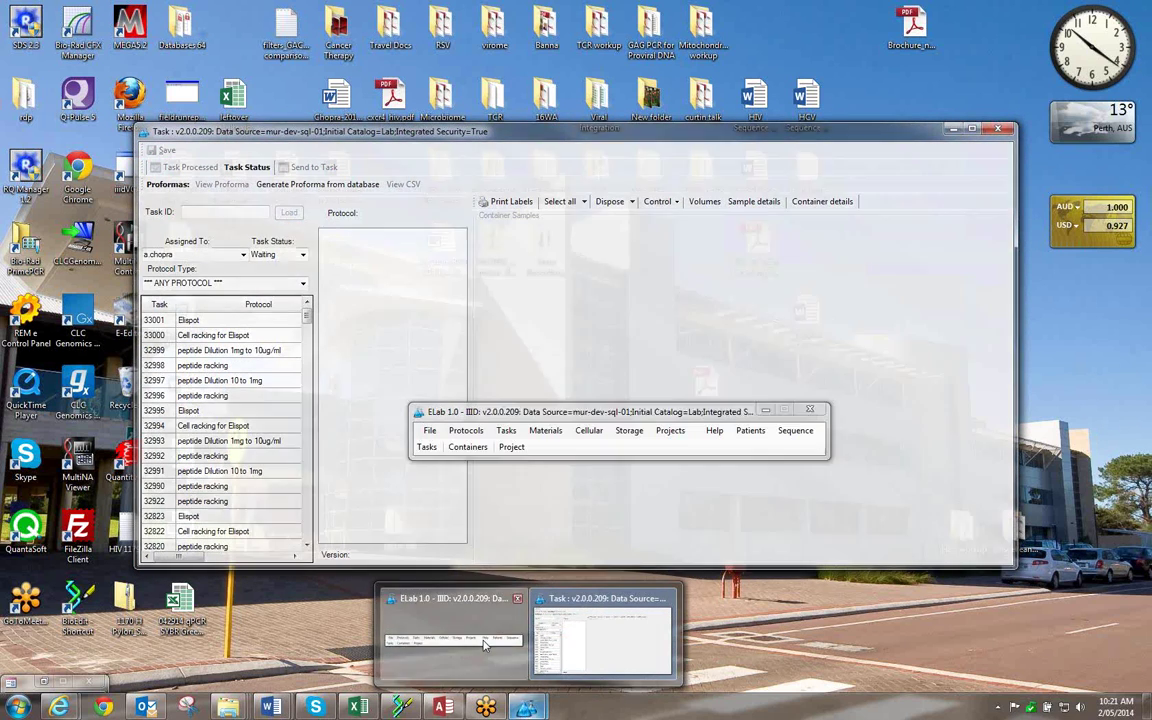
click(455, 585)
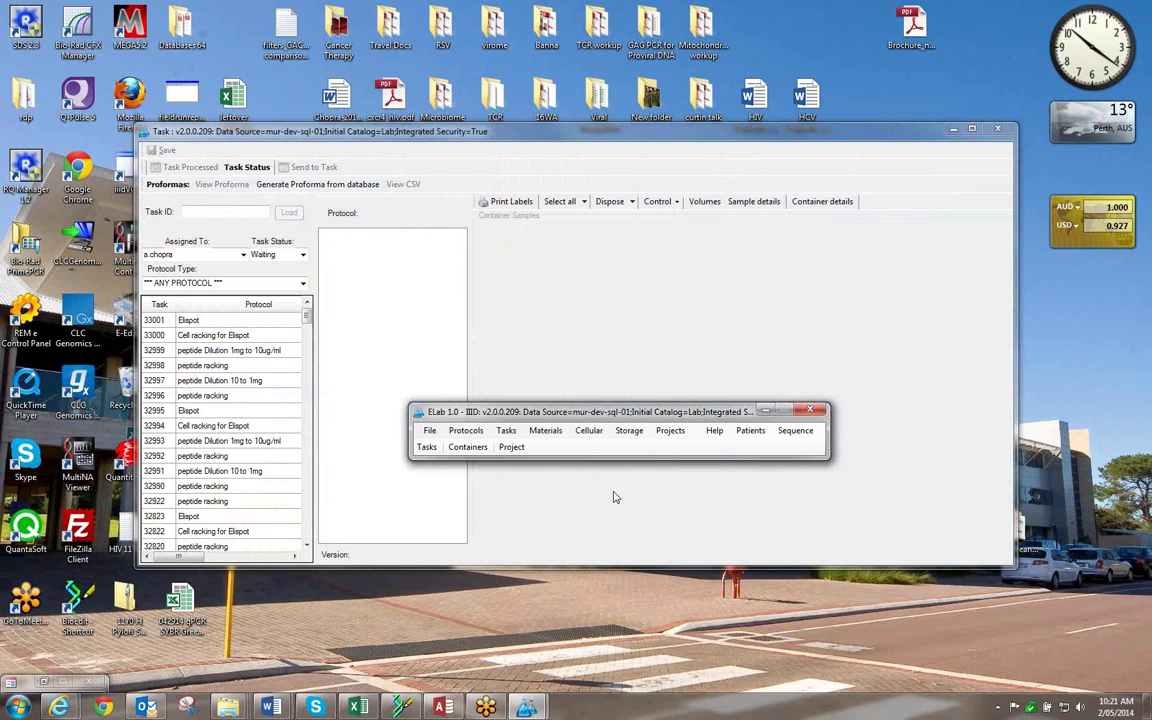
Open the Protocol Action Editor and select DNA extraction manual (Promega) as the current method action.
click(464, 433)
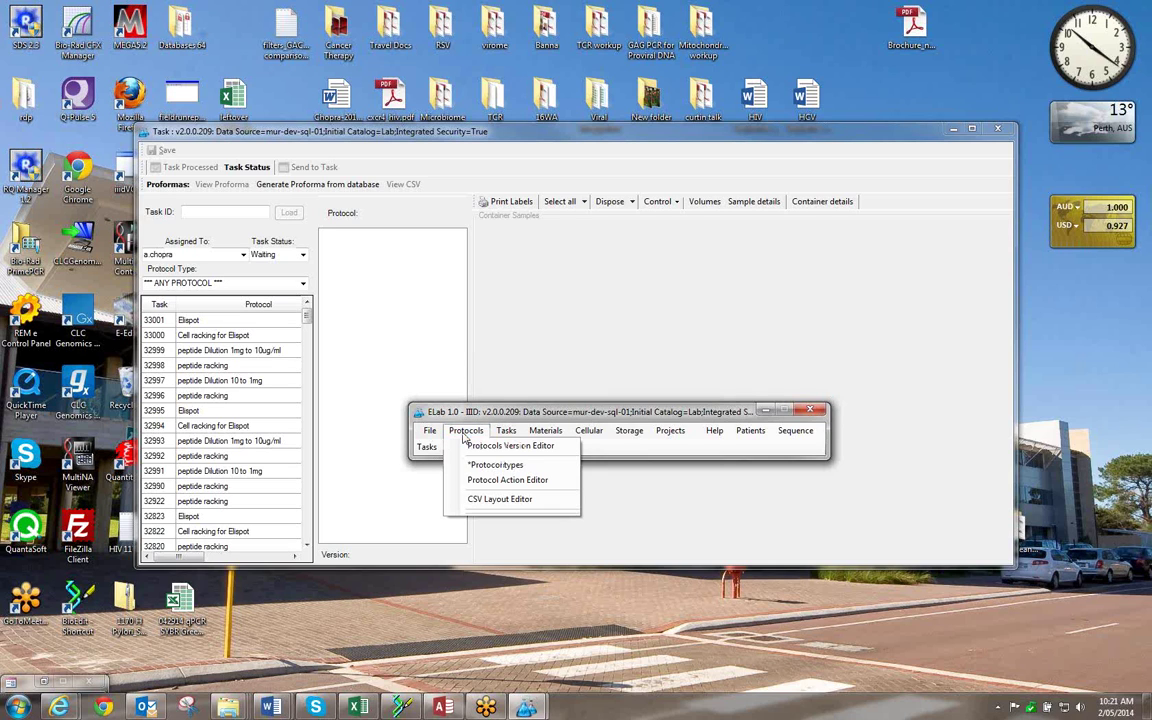
click(486, 483)
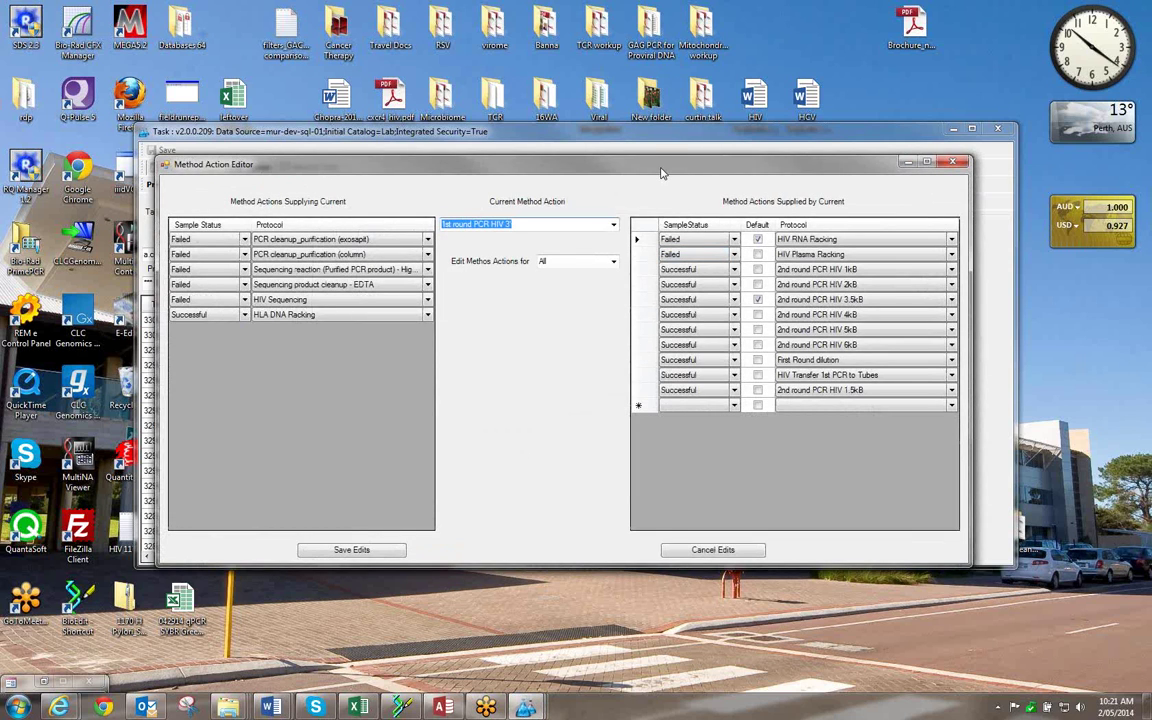
drag(660, 168, 683, 143)
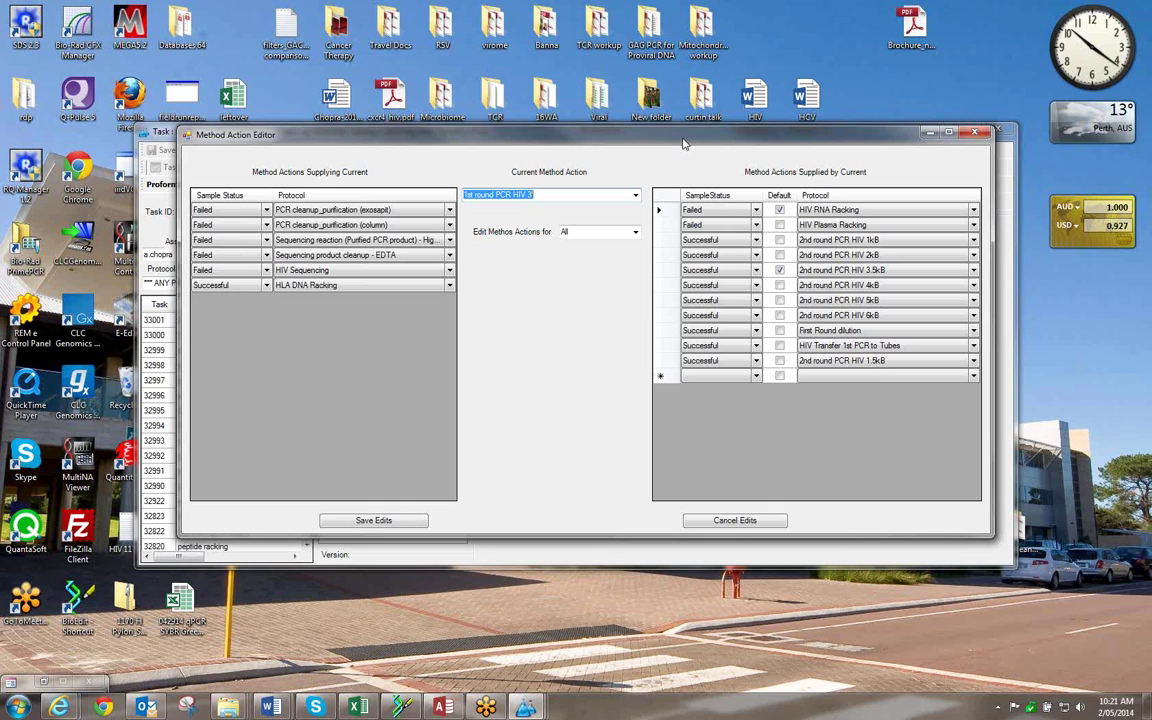
click(635, 196)
scroll(635, 247, down, 2)
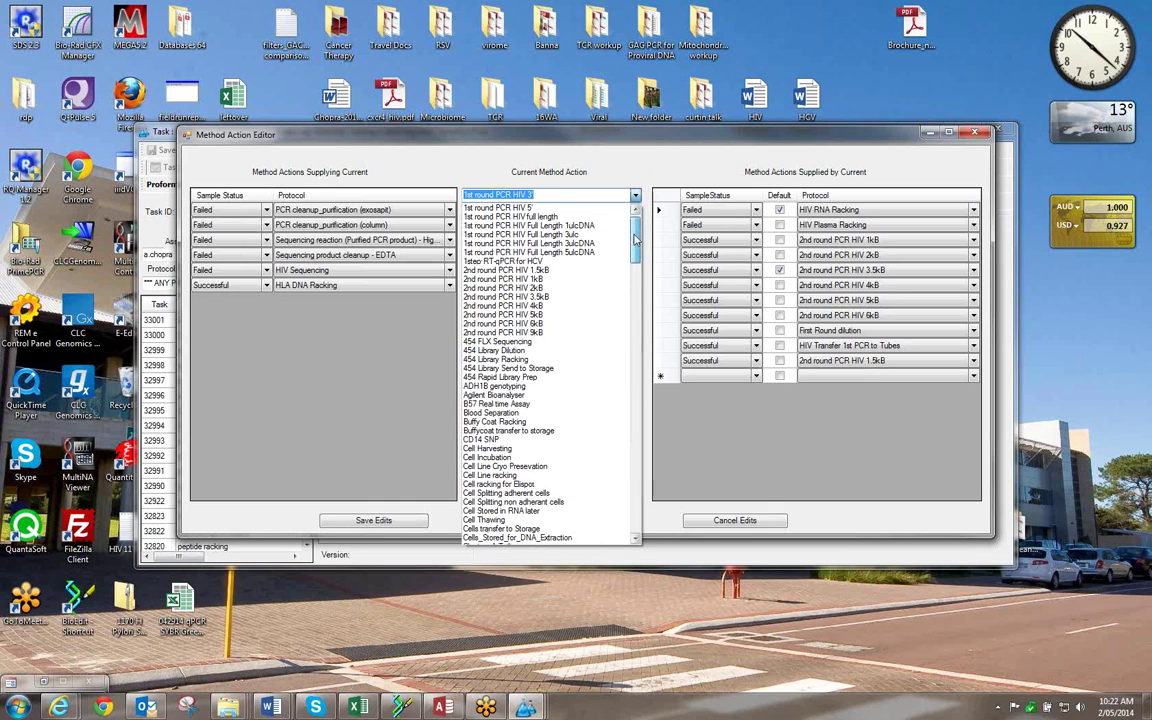
scroll(635, 247, down, 2)
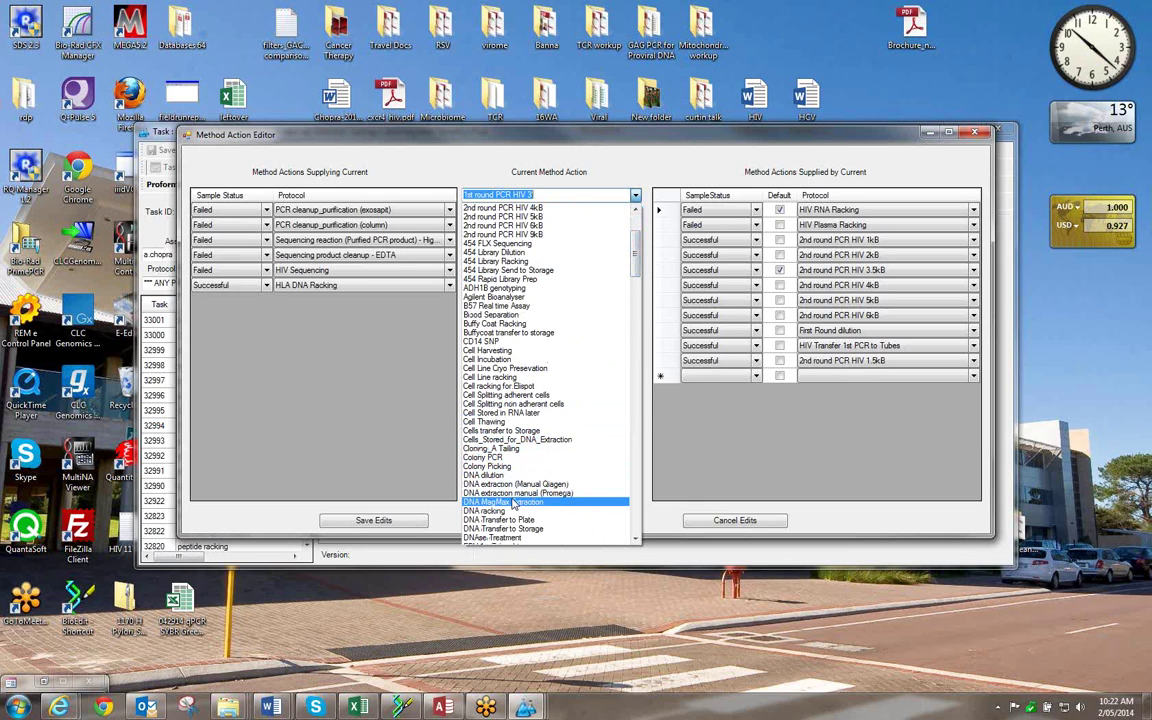
click(512, 493)
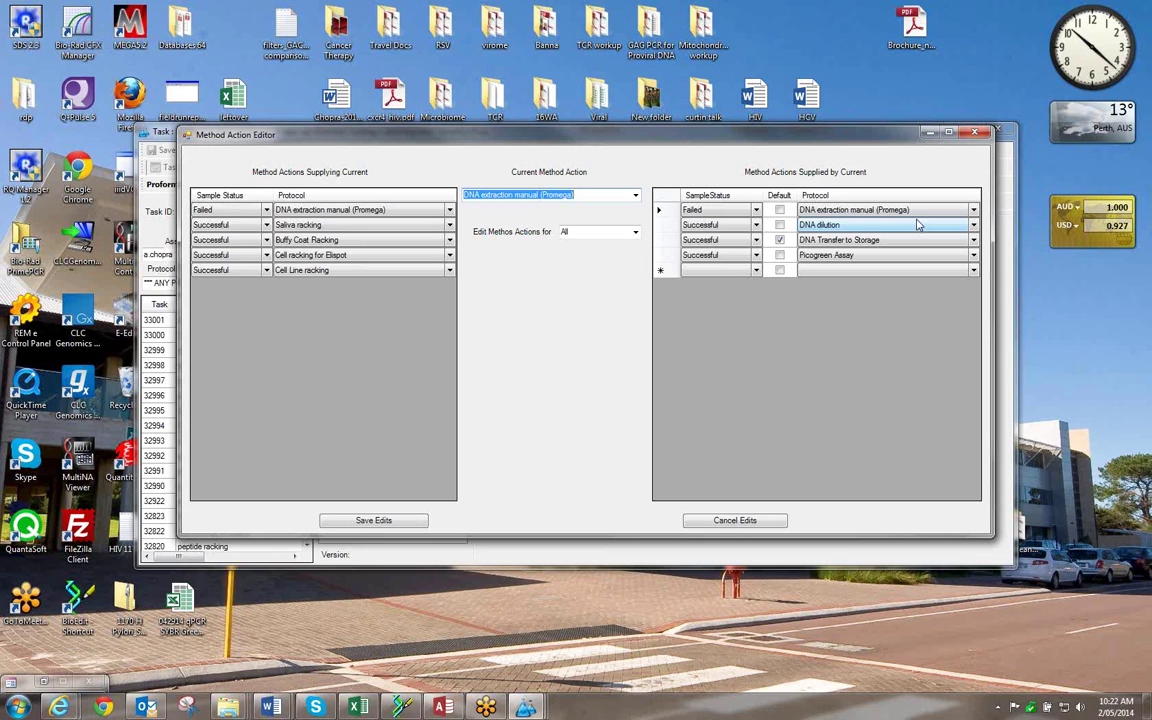
Add a method action supplied by DNA extraction manual (Promega) with status Successful and protocol 2nd round PCR HIV 1kB.
click(707, 272)
click(730, 271)
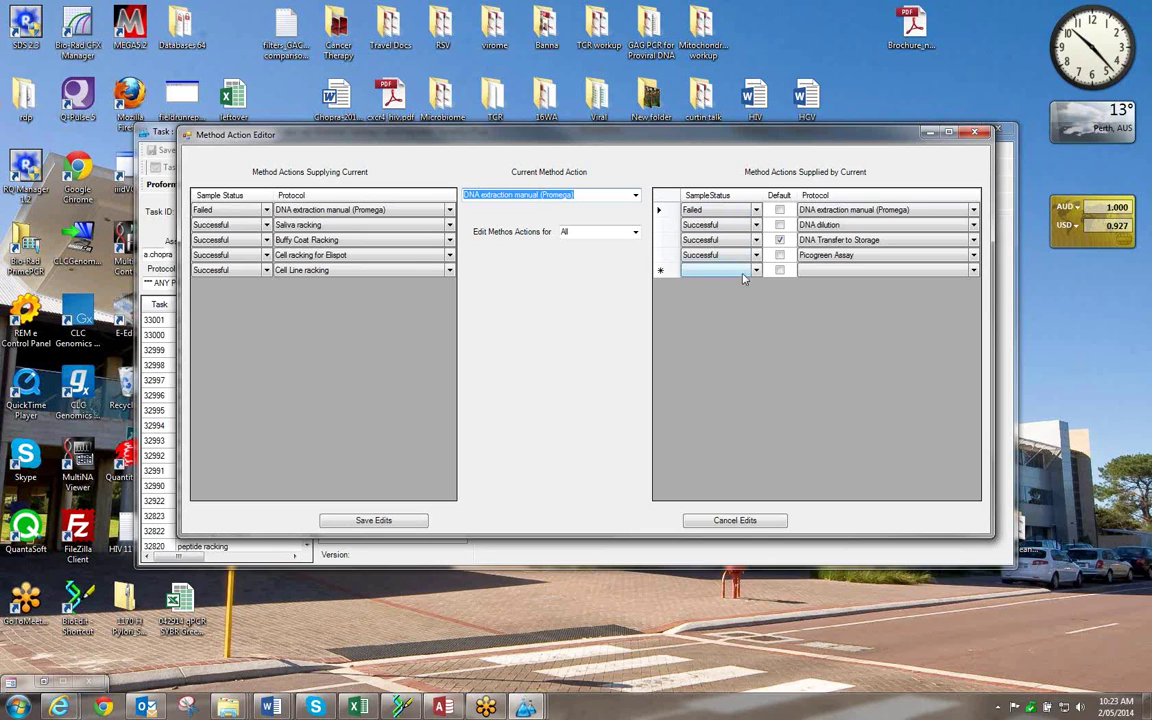
click(832, 270)
click(780, 270)
click(755, 272)
click(755, 272)
click(755, 272)
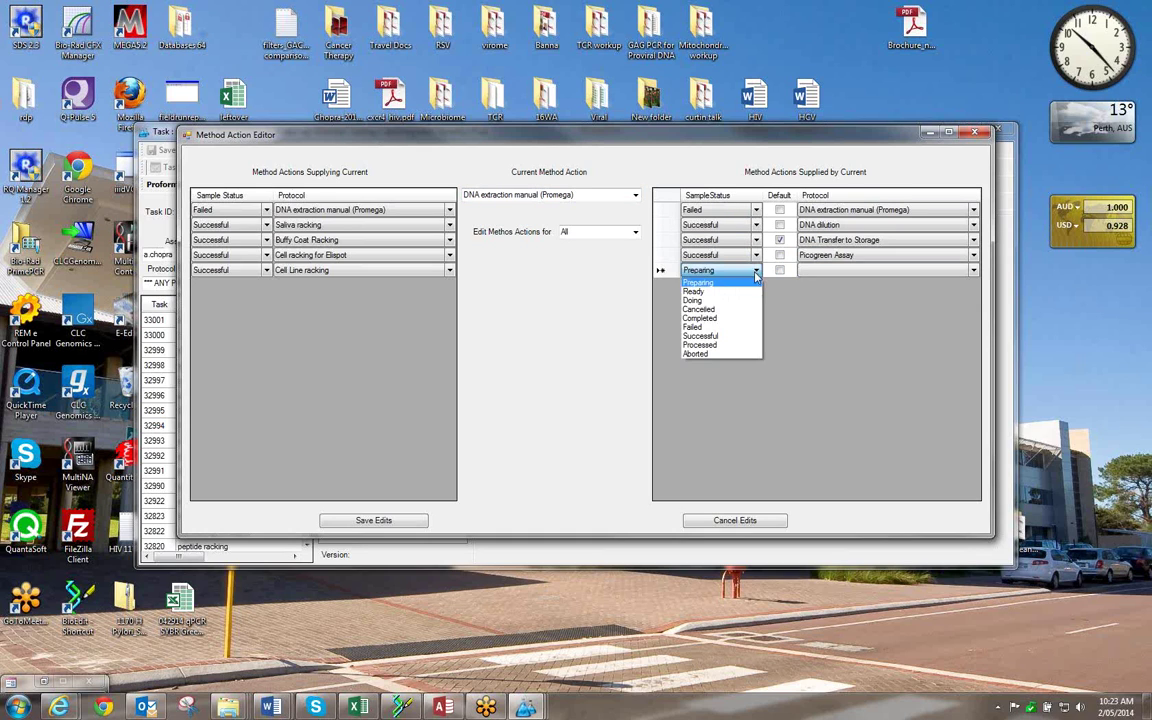
click(712, 340)
click(815, 272)
click(973, 271)
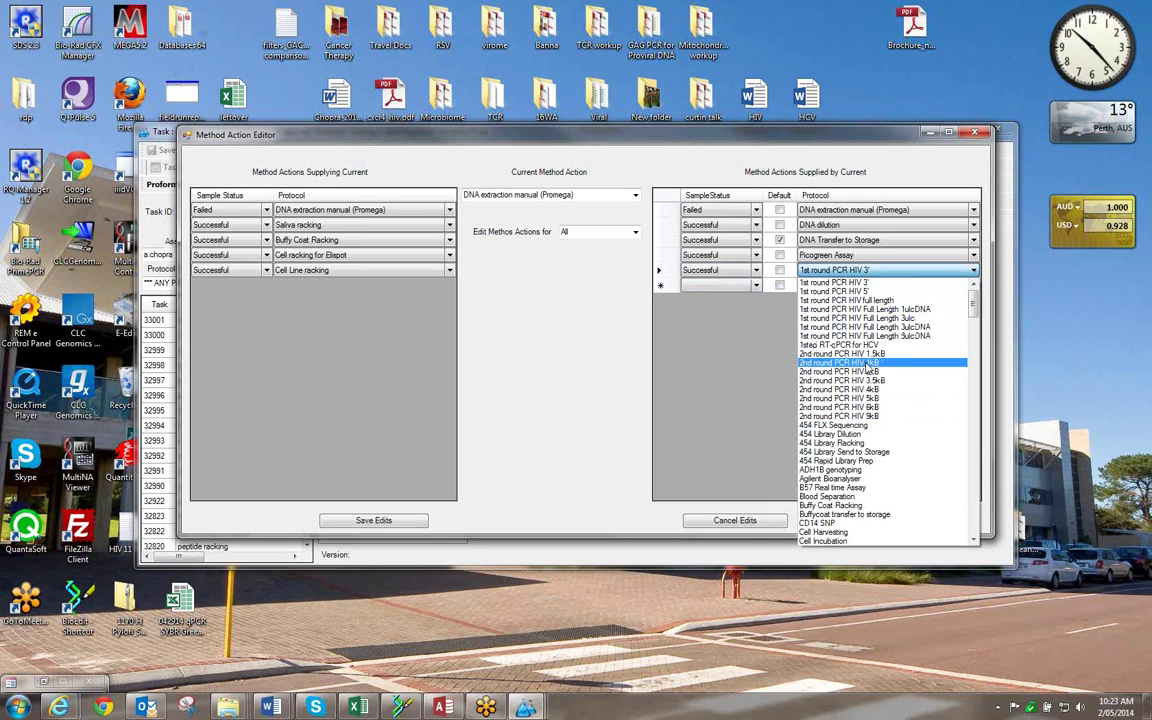
click(866, 364)
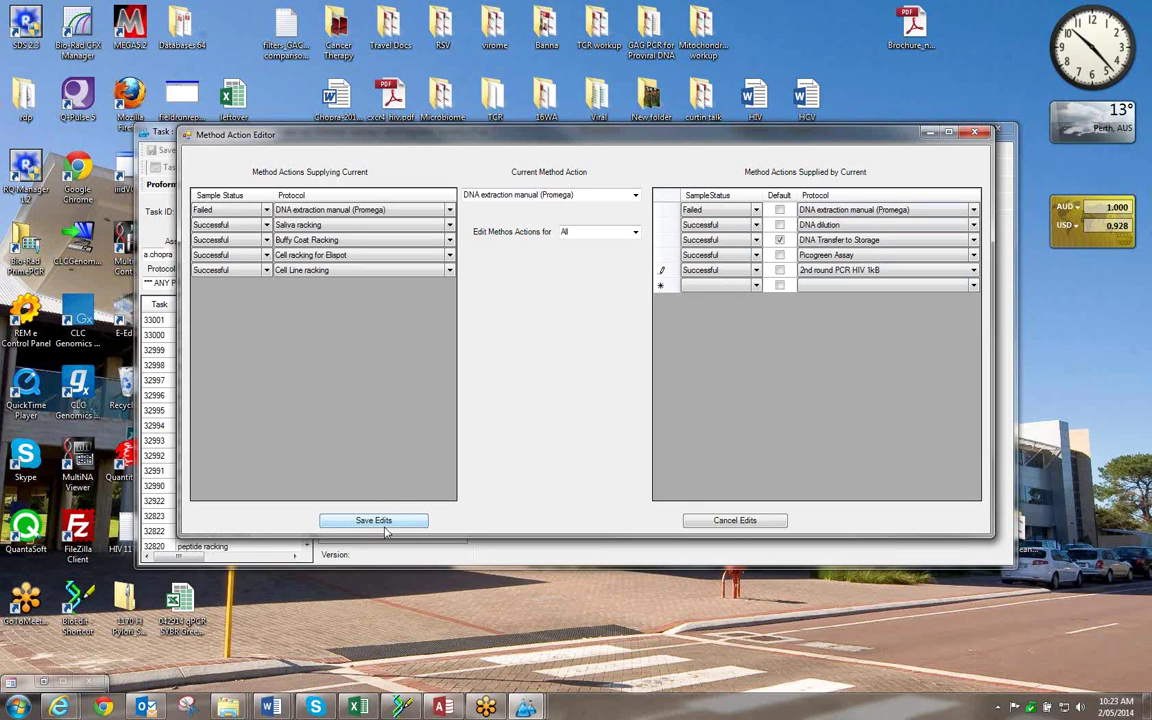
Switch the current method action to Elisa P24 Assay and add a supplied action with status Successful and protocol 2nd round PCR HIV 1kB.
click(635, 197)
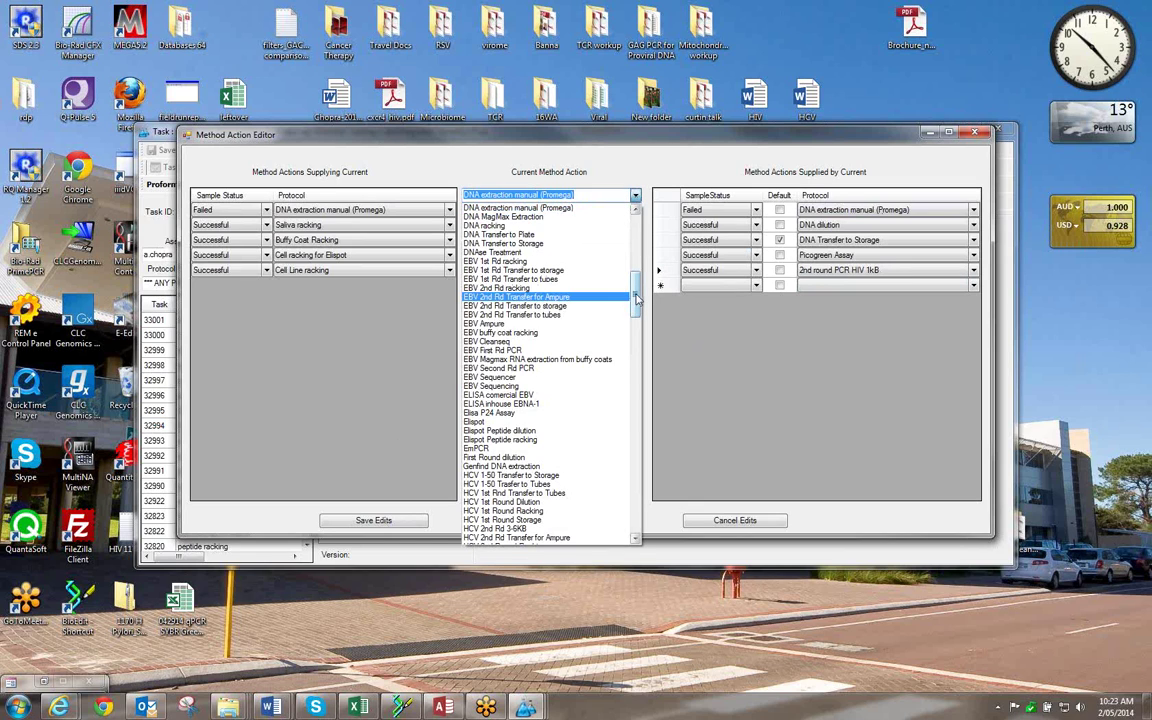
click(550, 415)
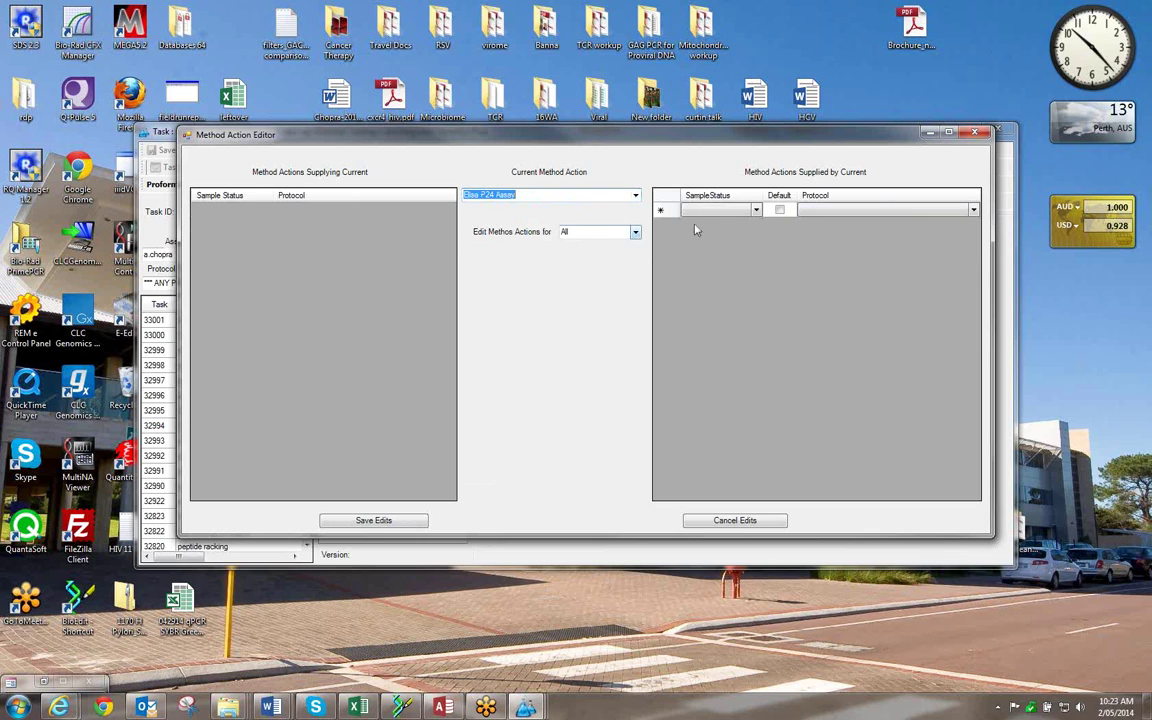
click(757, 213)
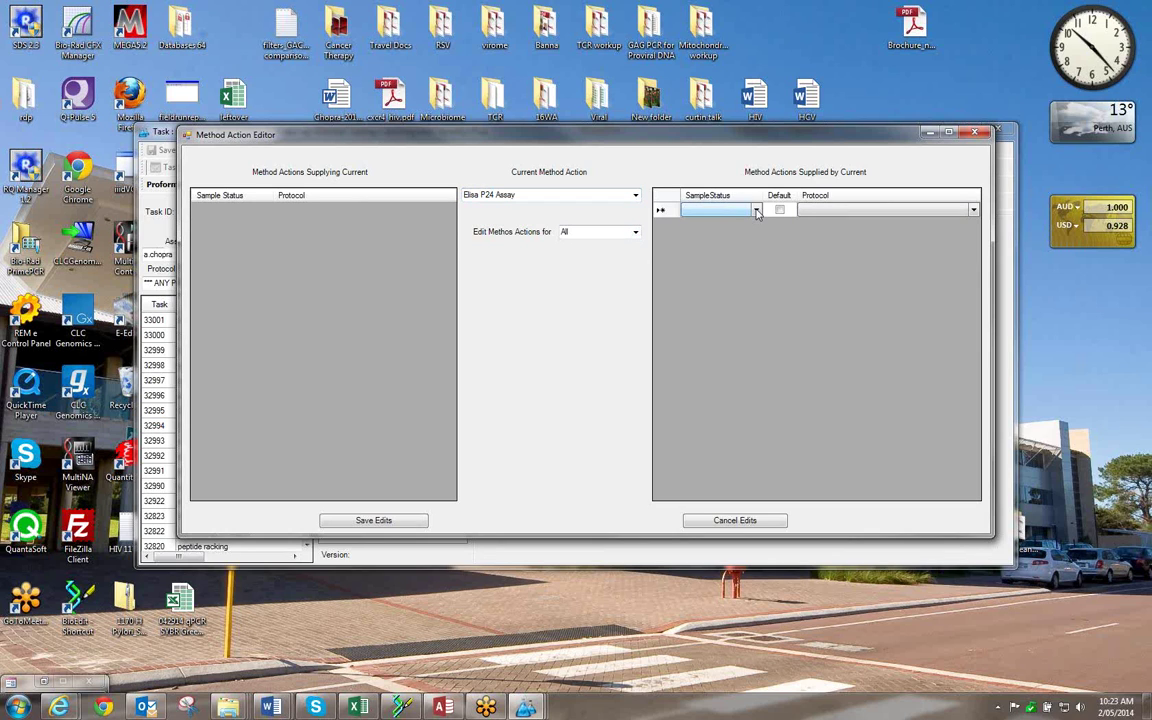
click(757, 213)
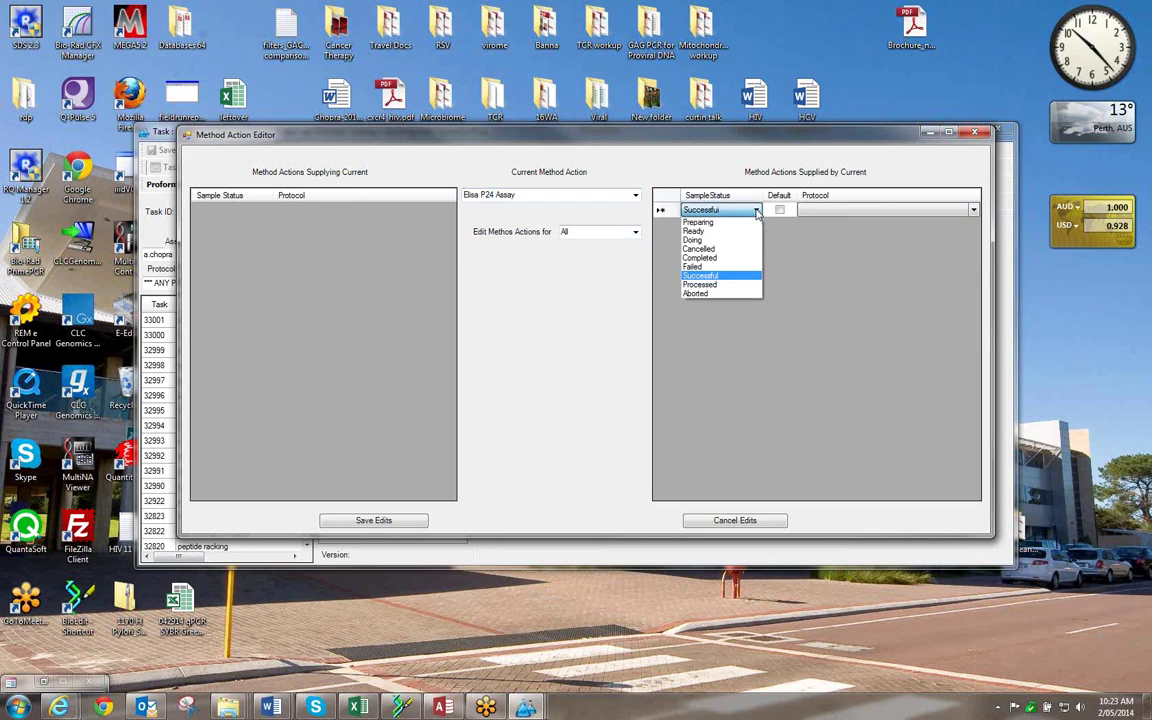
click(737, 281)
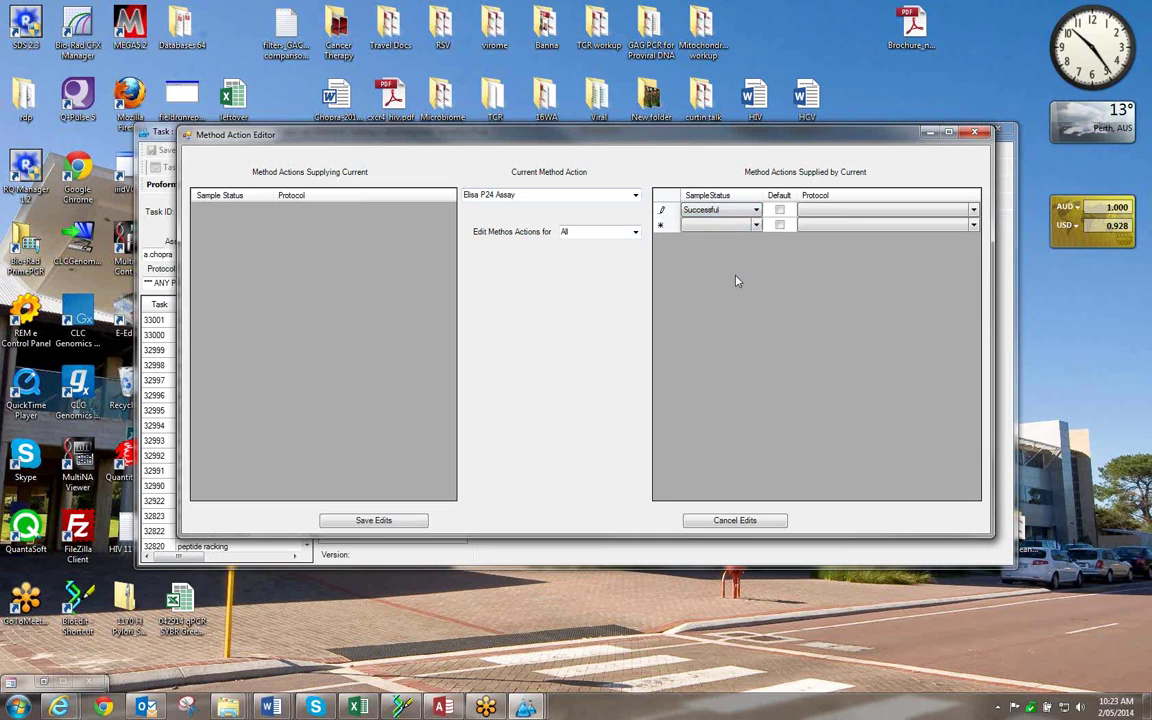
click(973, 212)
click(973, 216)
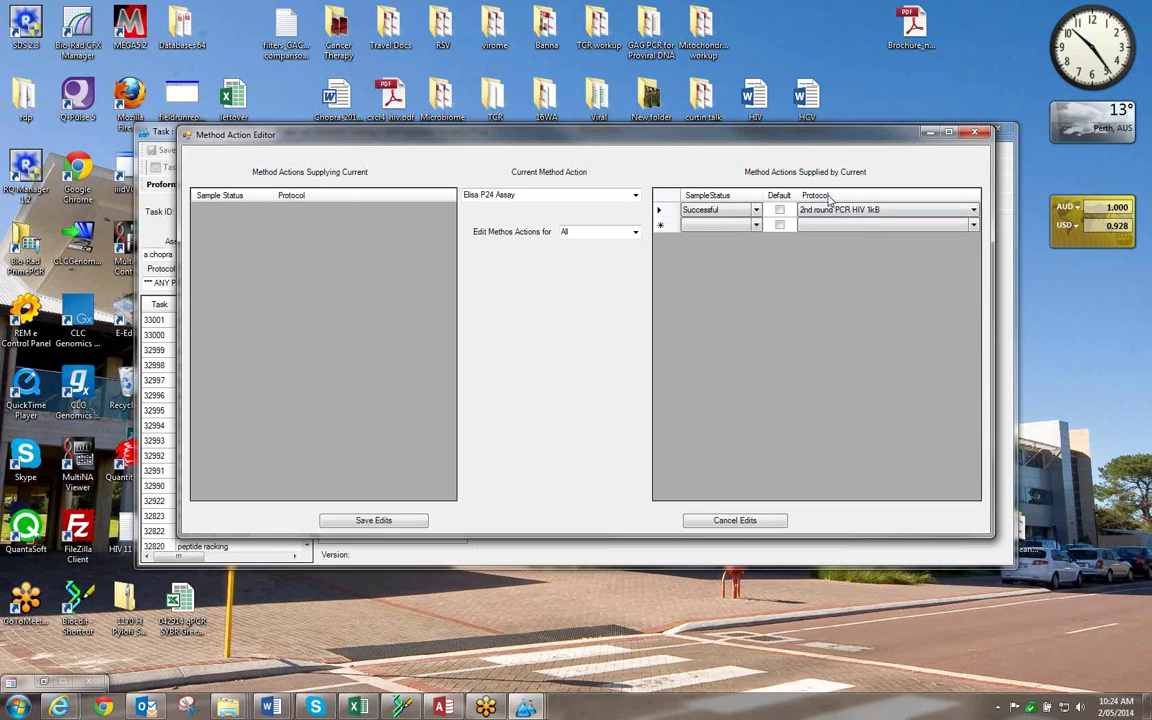
Change the protocol supplied by Elisa P24 Assay to 1st round PCR HIV 3'.
click(884, 212)
click(884, 212)
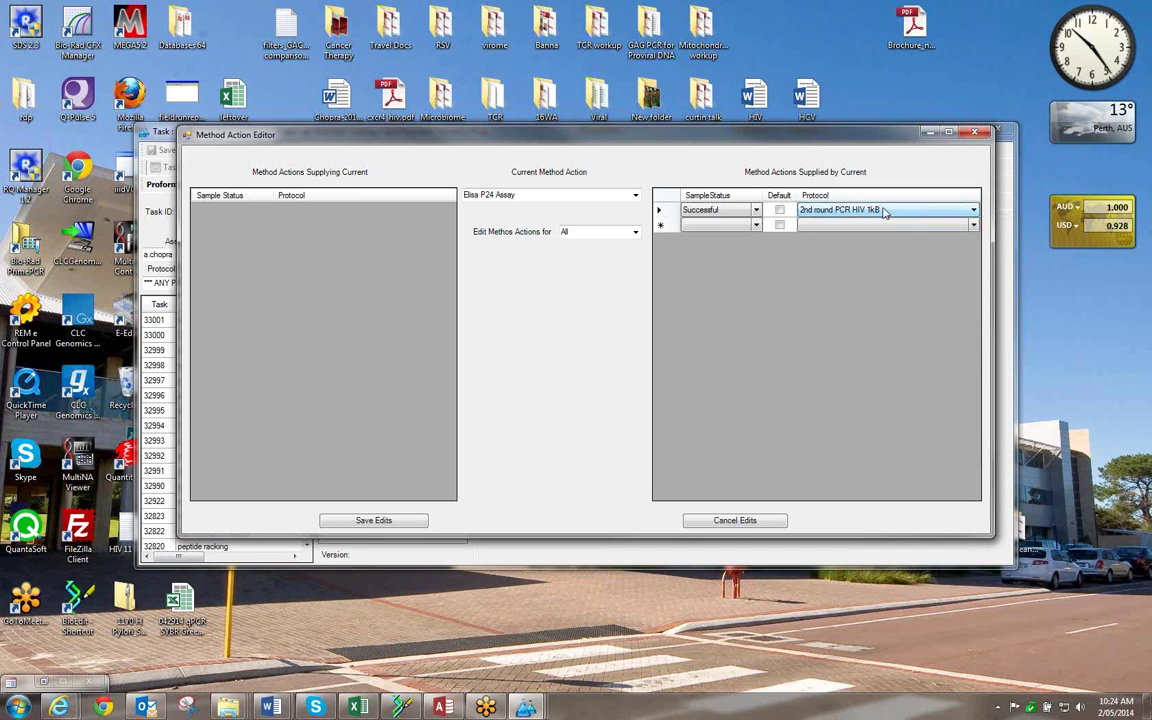
scroll(884, 212, up, 1)
key(Tab)
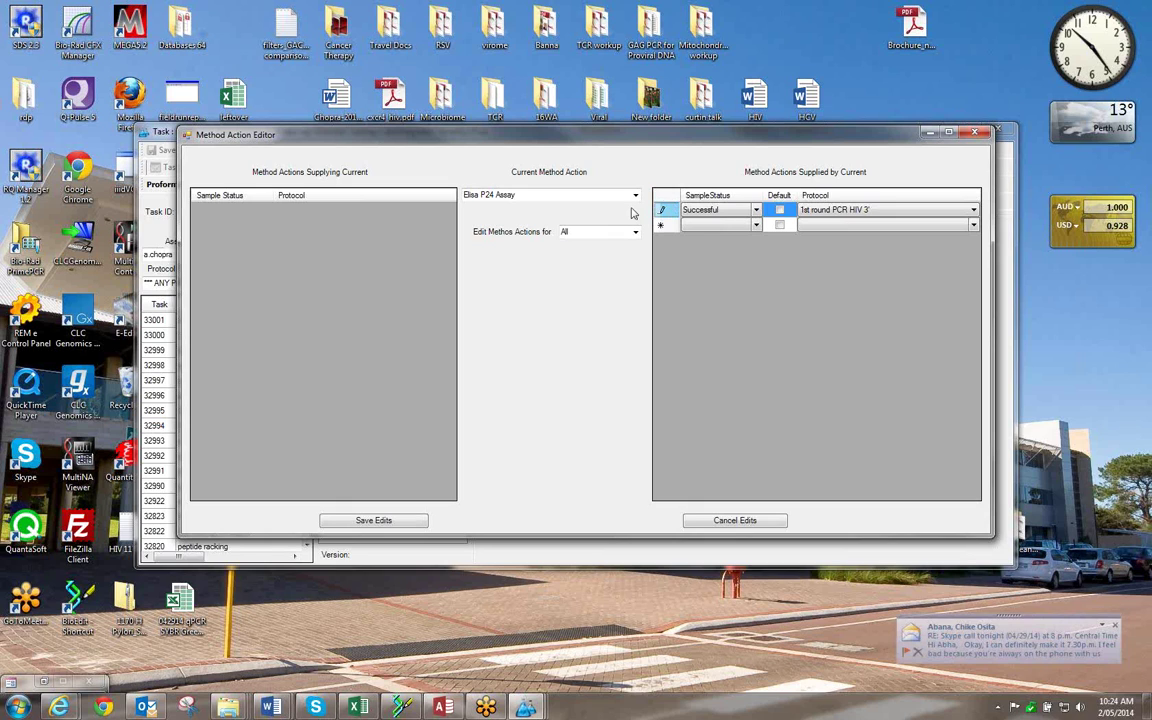
Delete the 1st round PCR HIV 3' method action supplied by Elisa P24 Assay.
click(672, 214)
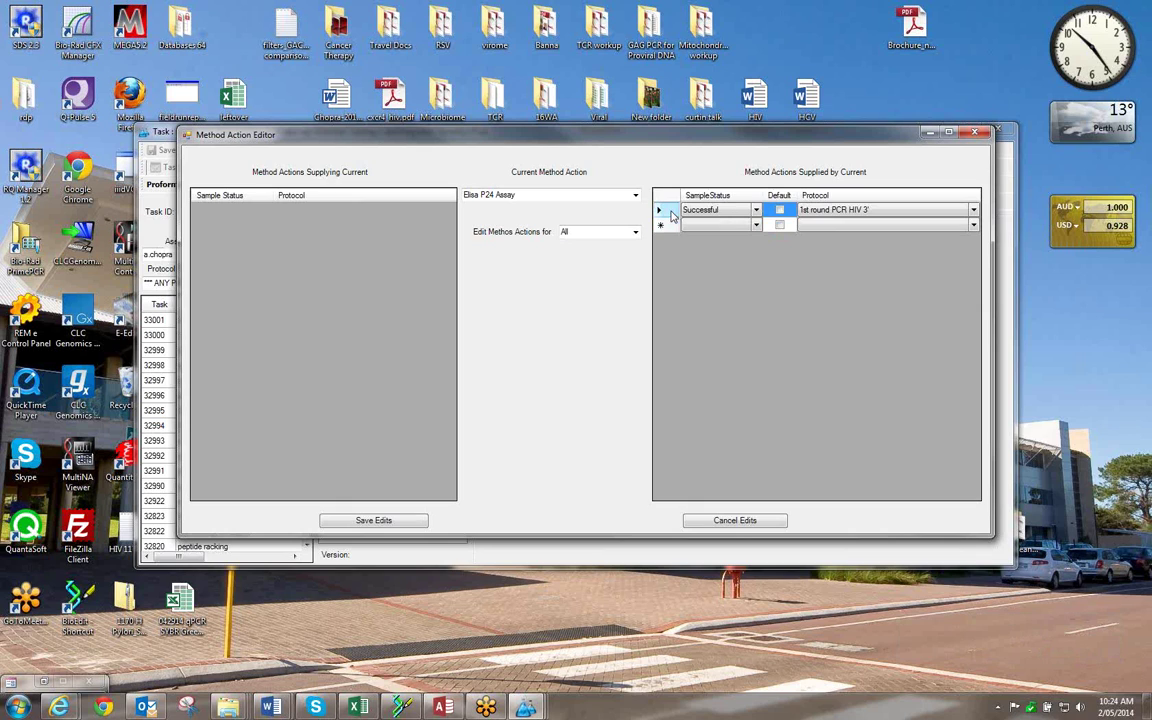
click(660, 210)
key(Delete)
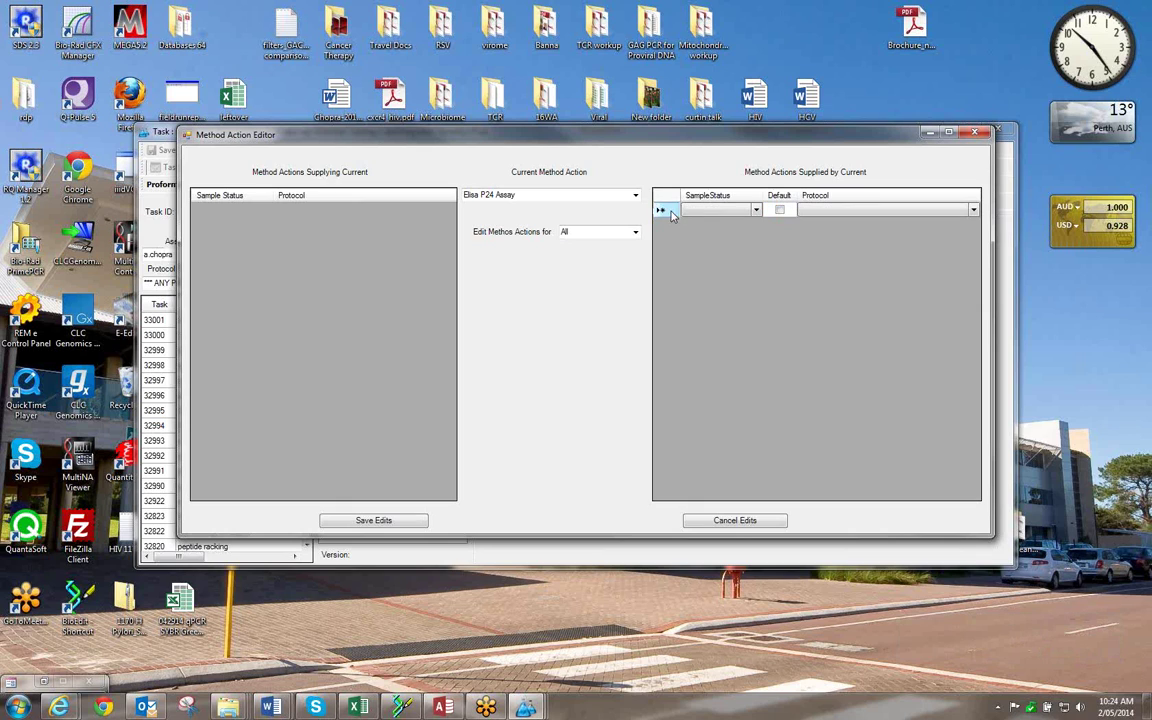
Add a method action supplied by Elisa P24 Assay with sample status Failed and protocol Elisa P24 Assay.
click(753, 213)
click(713, 268)
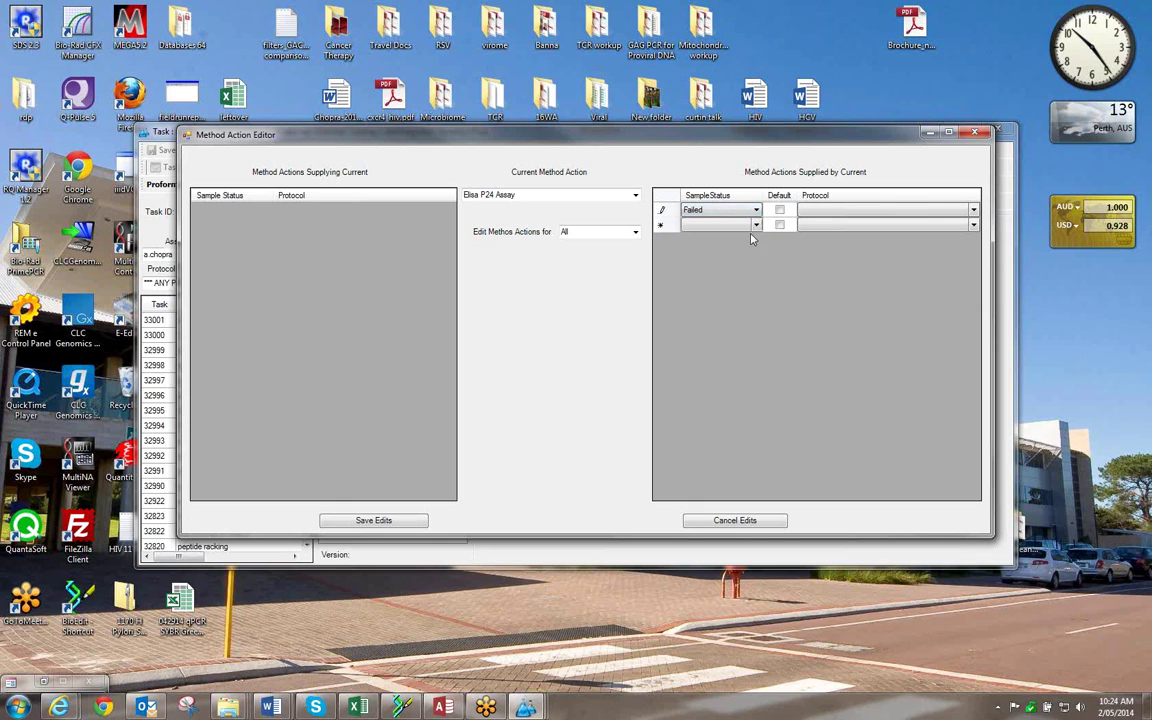
click(975, 212)
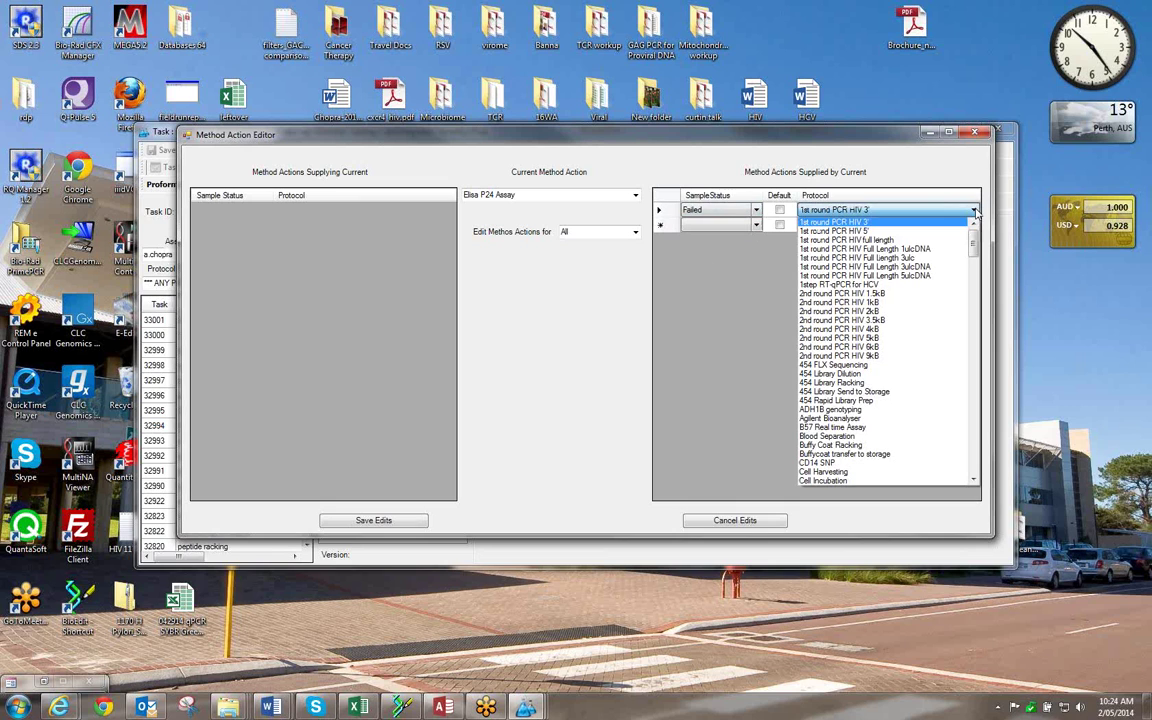
drag(976, 232, 978, 298)
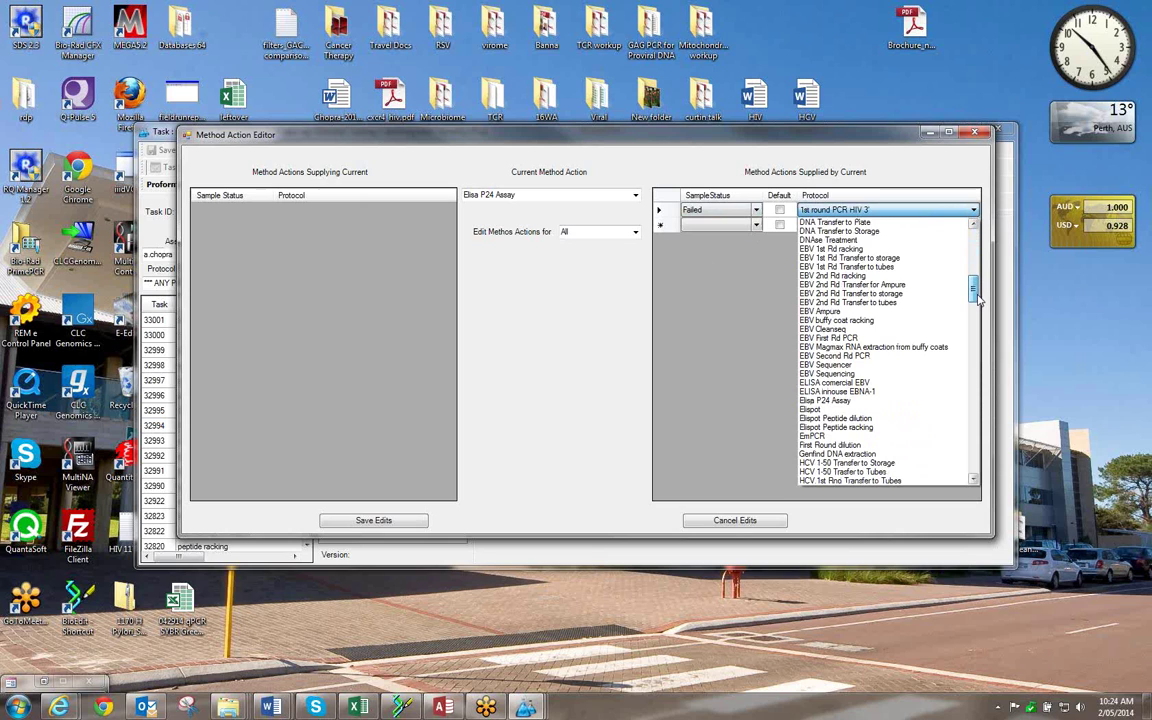
click(876, 401)
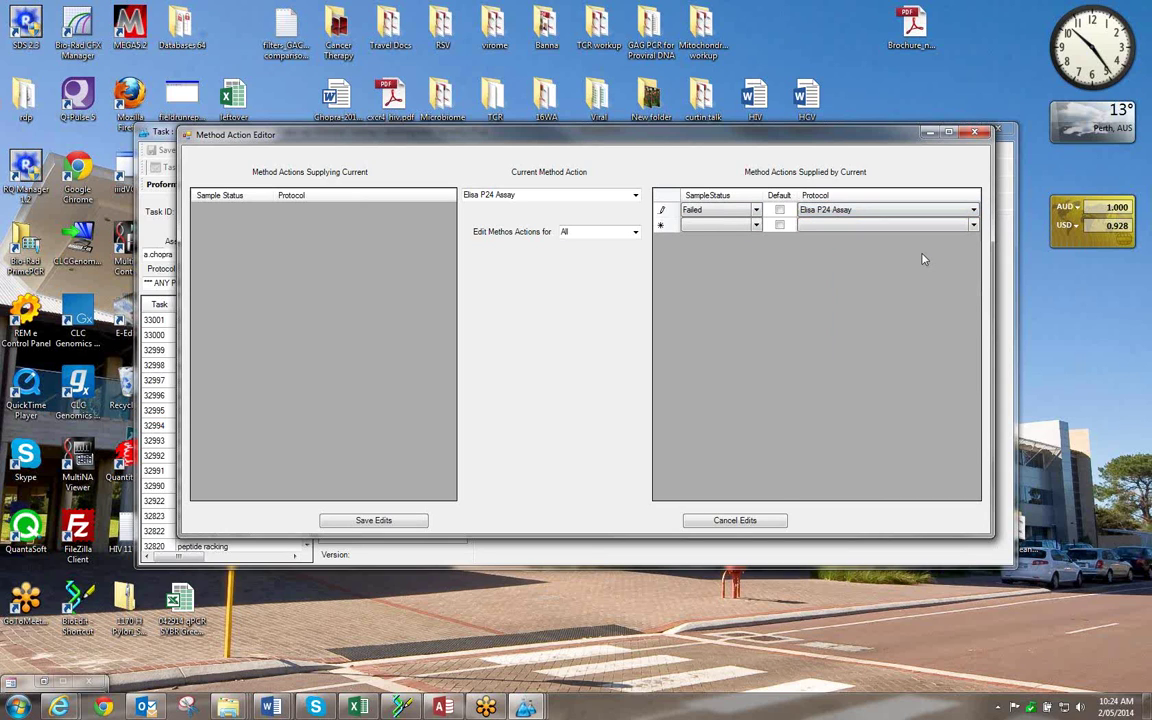
Add a second method action supplied by Elisa P24 Assay with sample status Successful and protocol Serum Dilution 1.
click(730, 226)
click(757, 230)
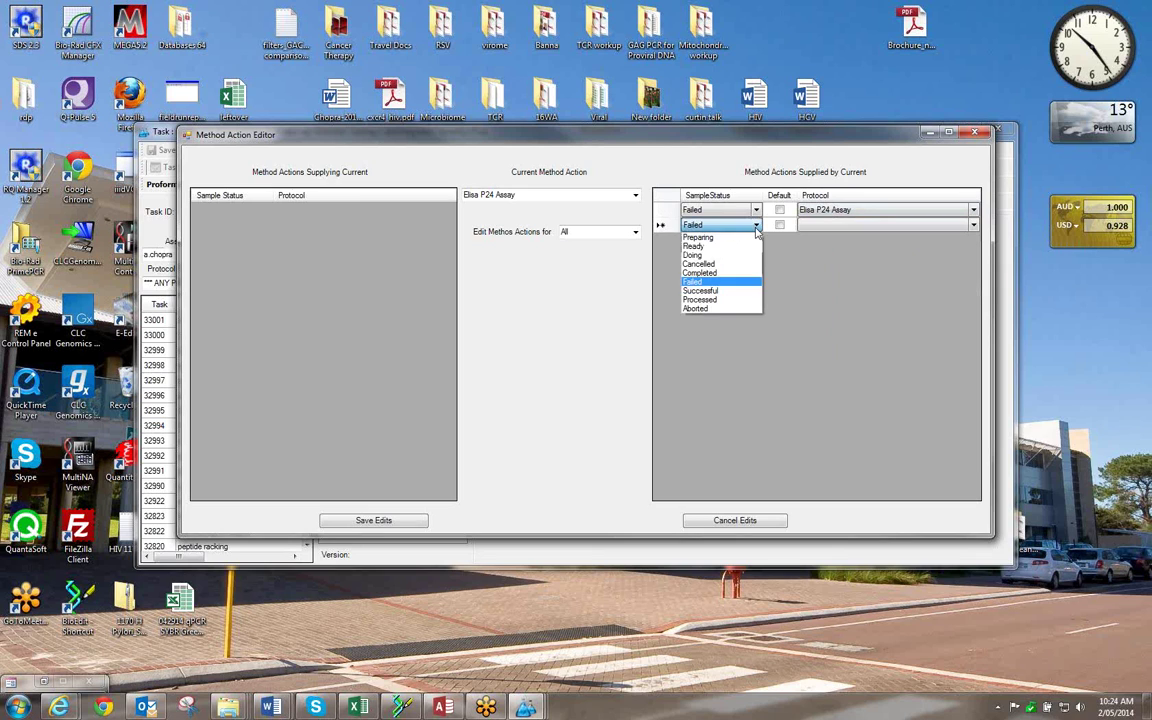
click(740, 288)
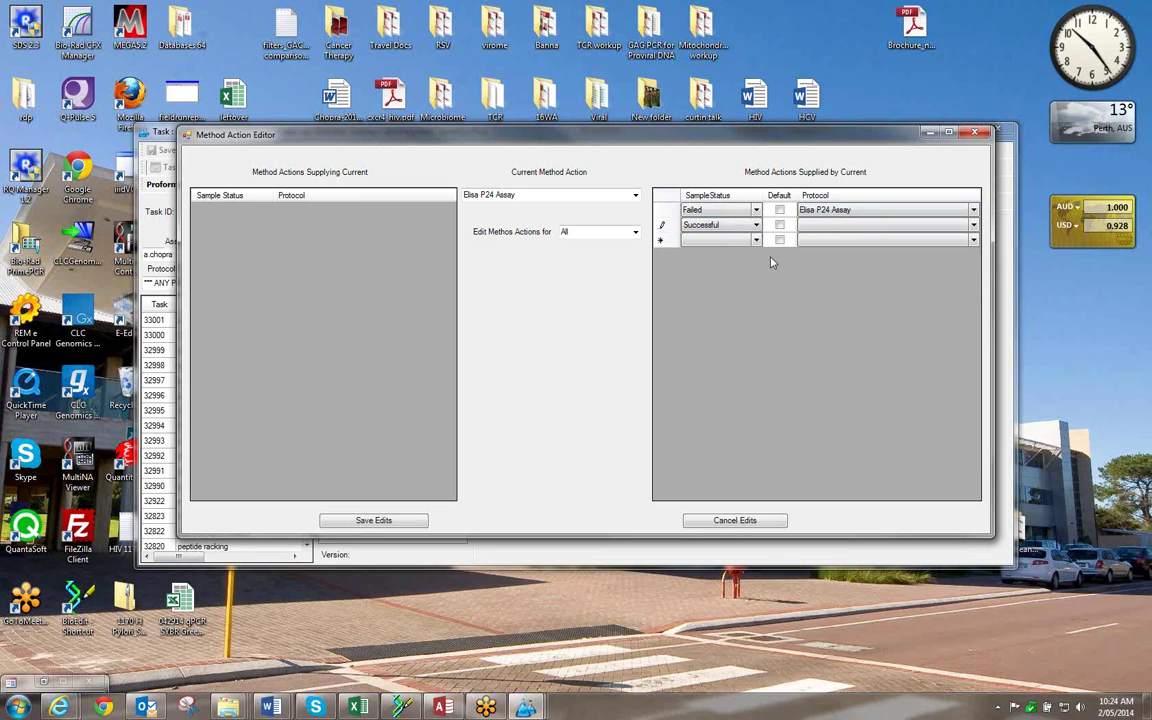
click(855, 226)
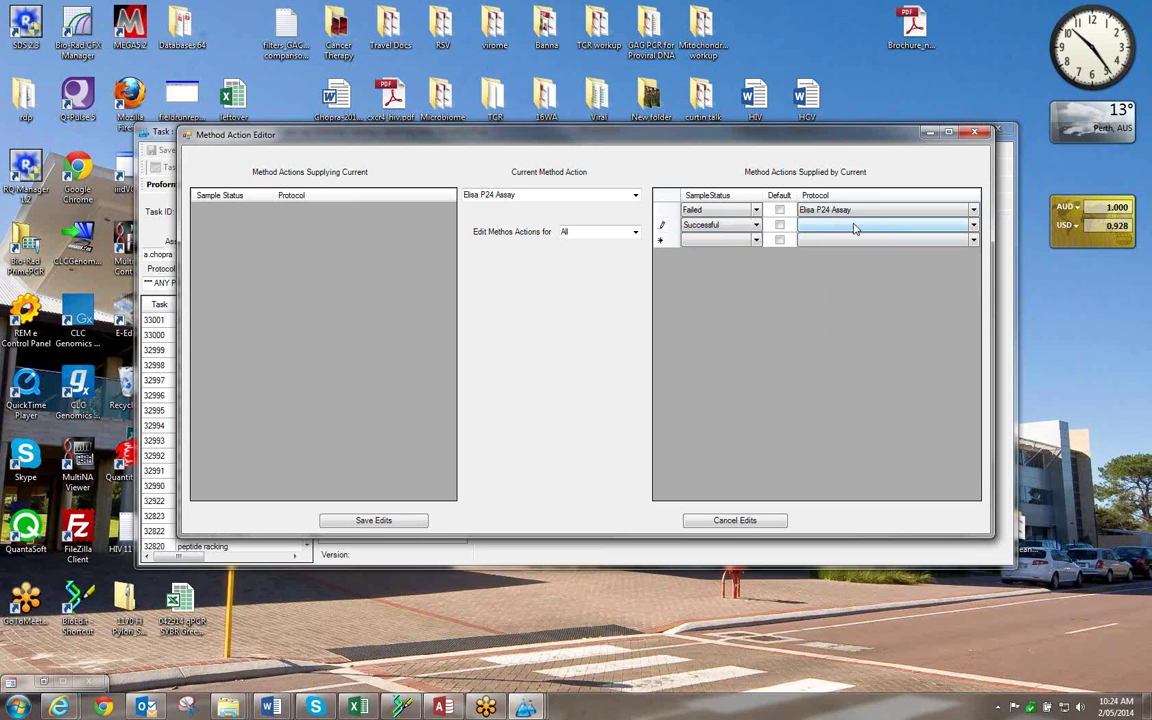
click(974, 226)
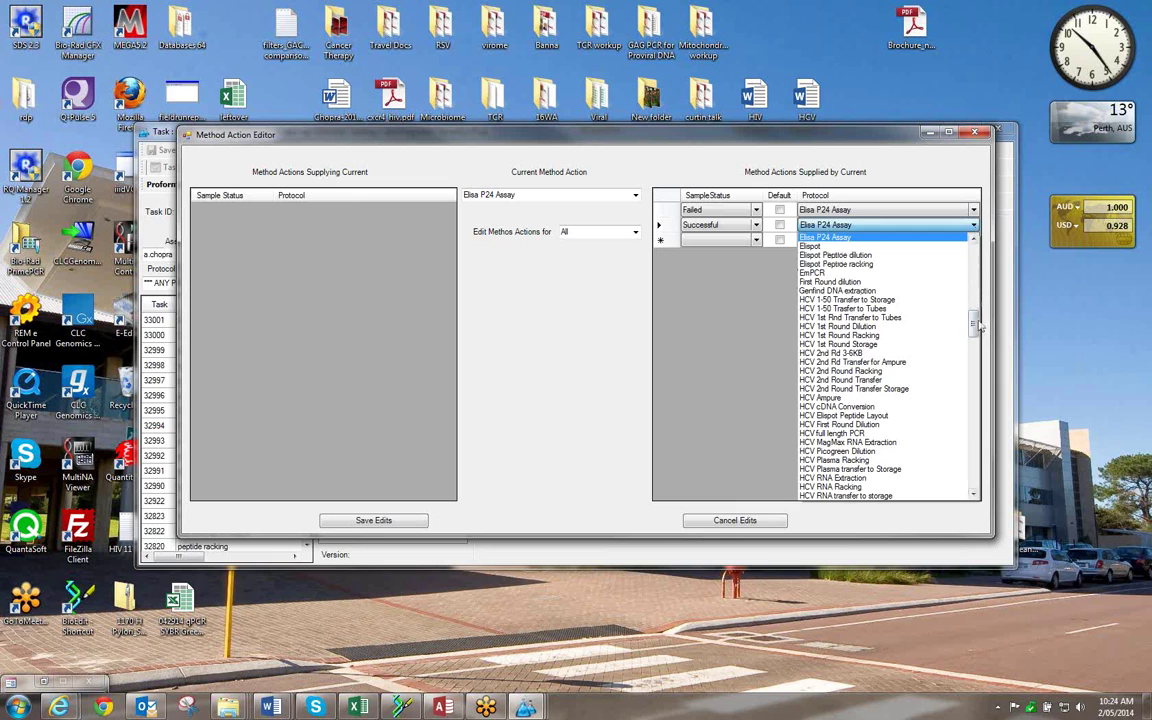
drag(974, 330, 950, 467)
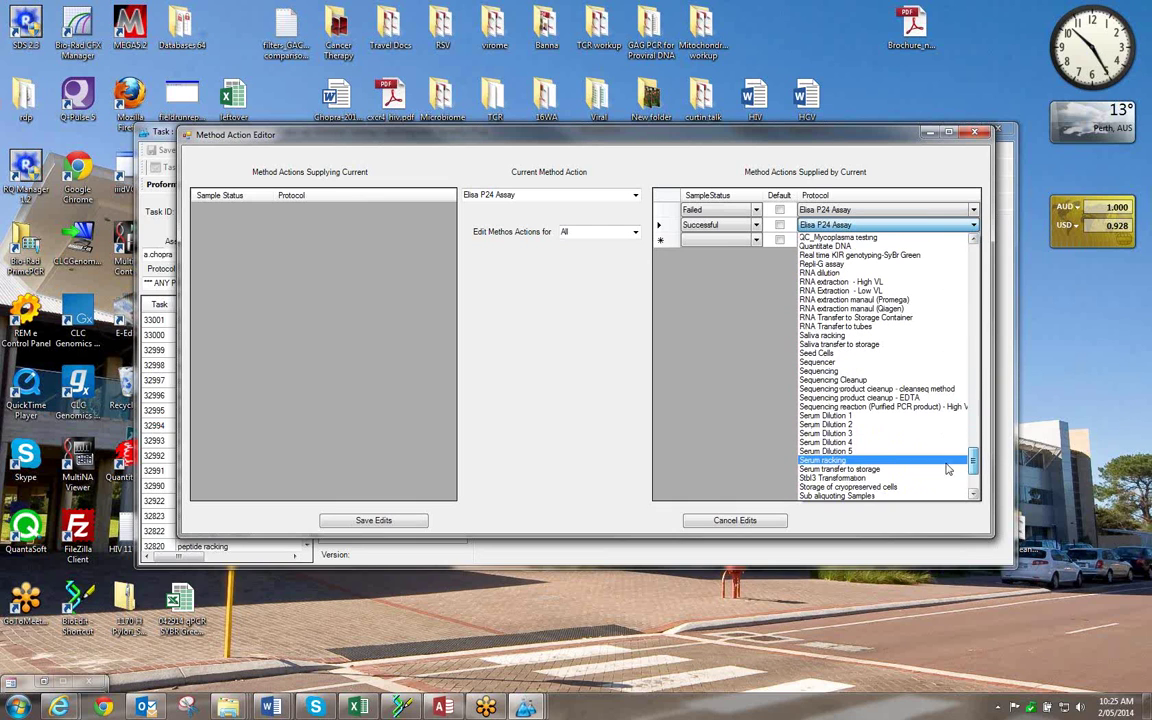
click(824, 418)
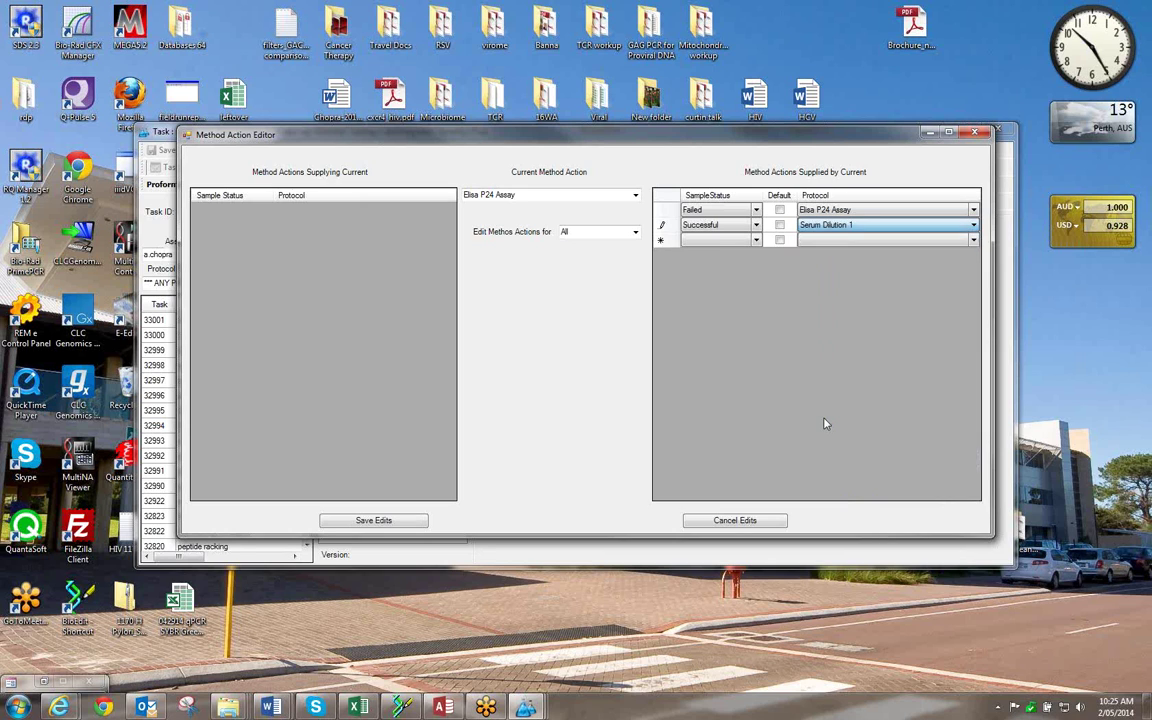
Mark the Successful action leading to Serum Dilution 1 as default, save the Elisa P24 Assay method actions and close the editor.
click(779, 225)
click(888, 231)
click(727, 317)
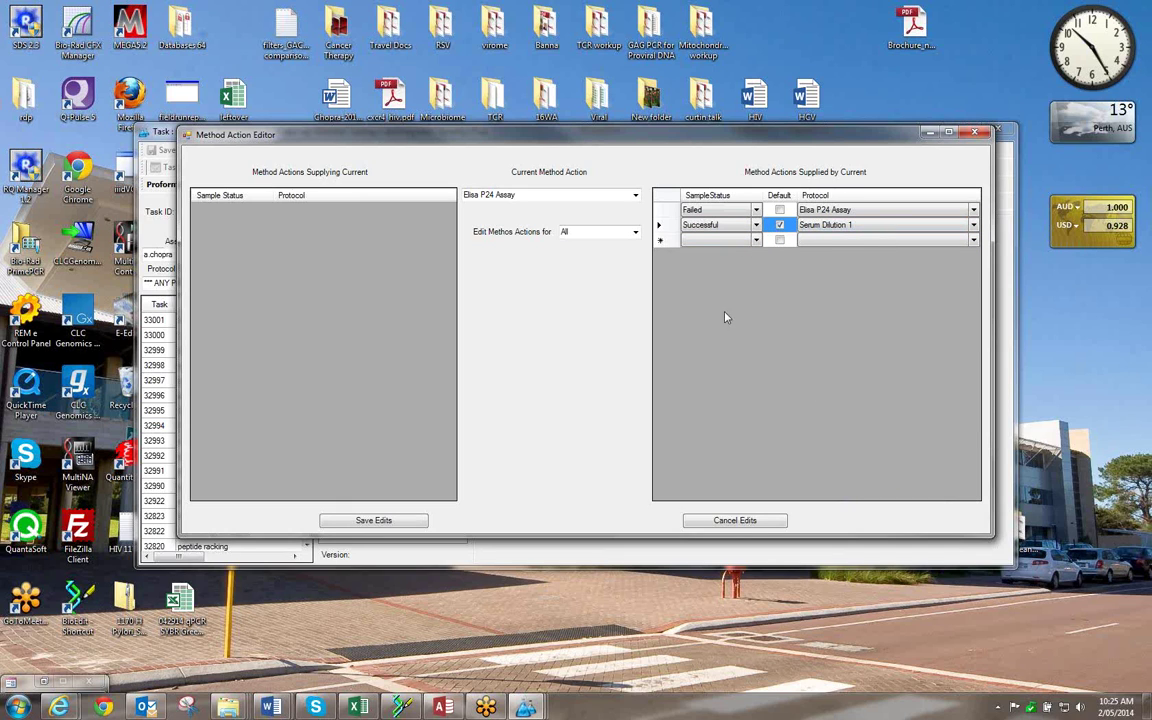
click(378, 521)
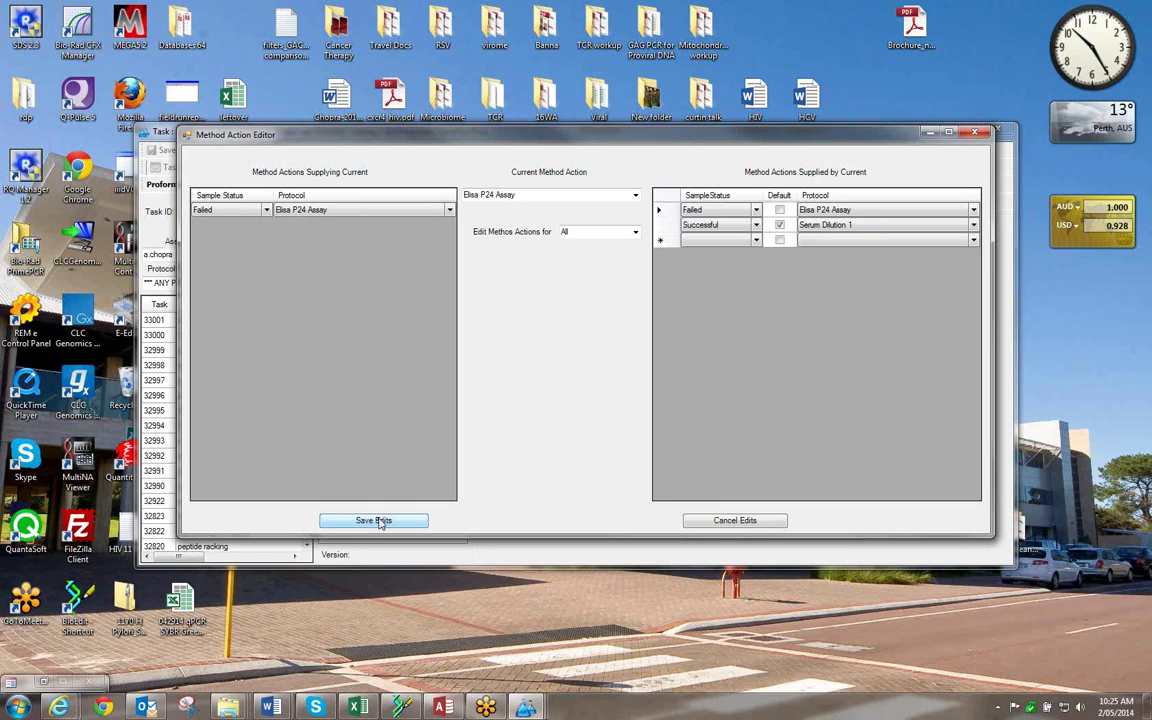
click(975, 134)
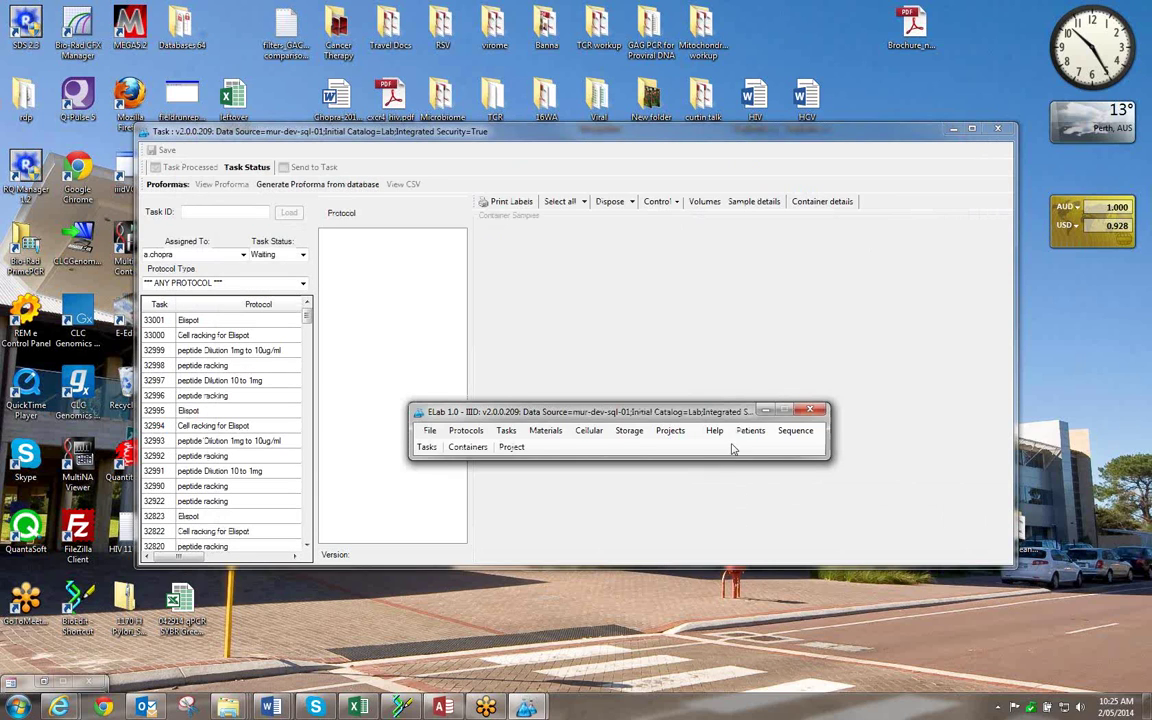
Open the CSV Layout Editor and load the existing ELISA layout.
drag(705, 418, 758, 318)
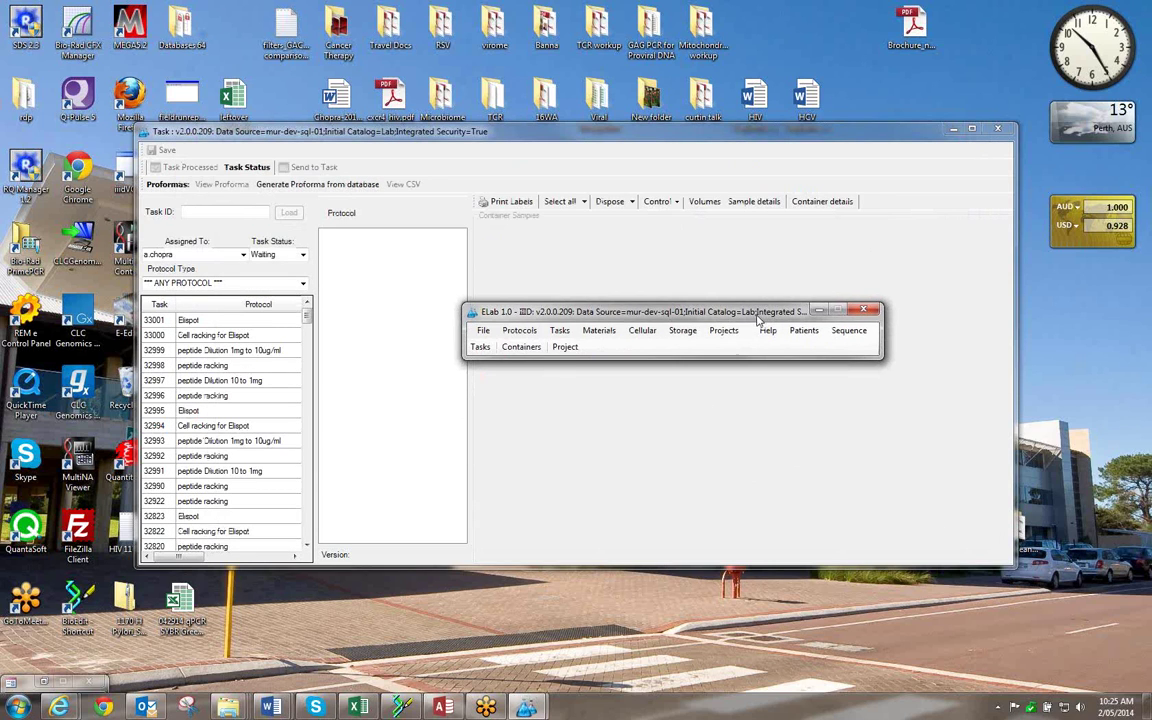
click(520, 331)
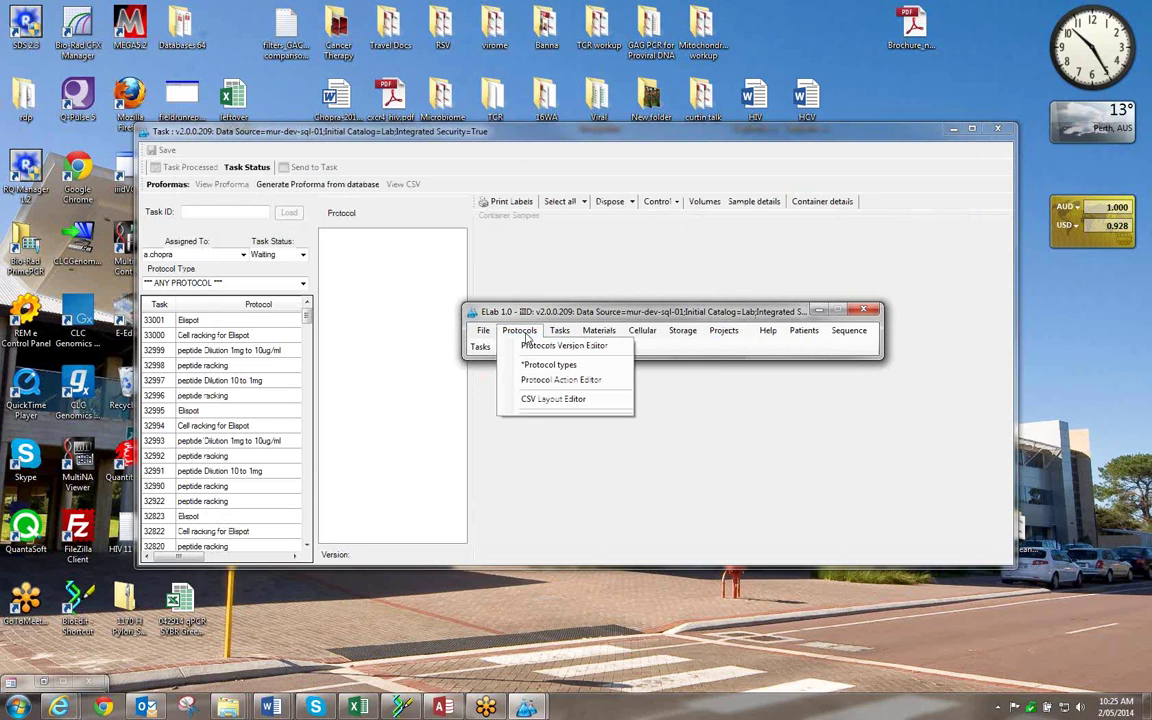
click(553, 399)
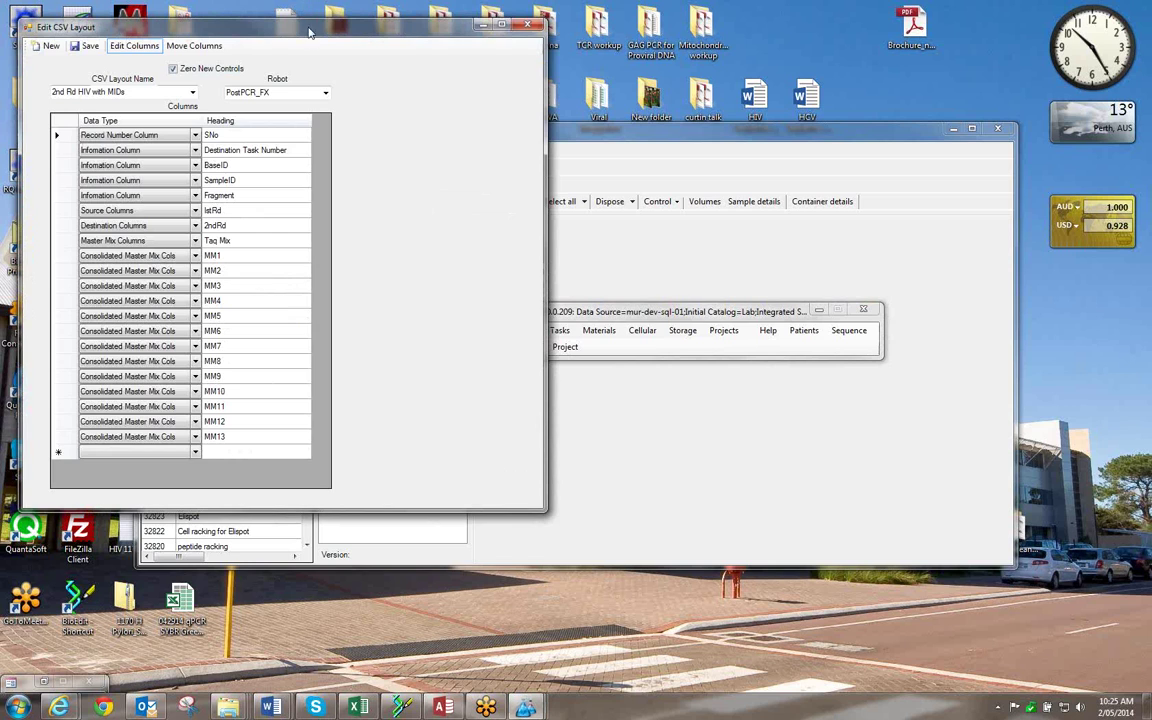
drag(285, 32, 606, 61)
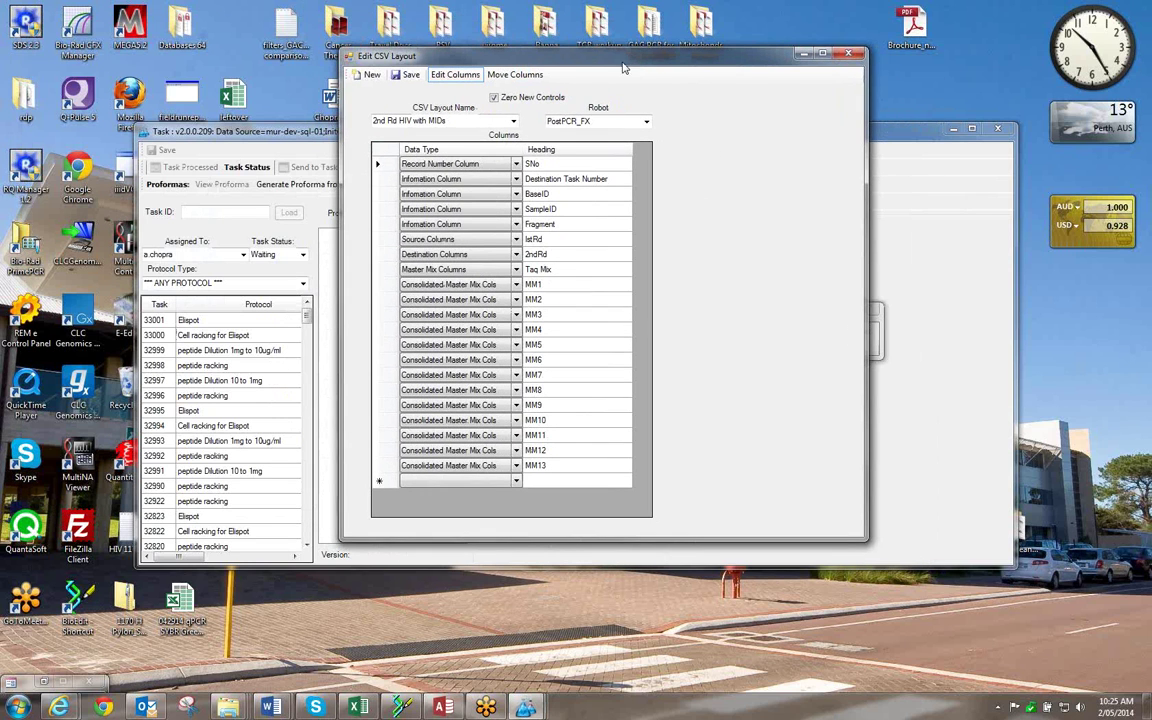
click(466, 120)
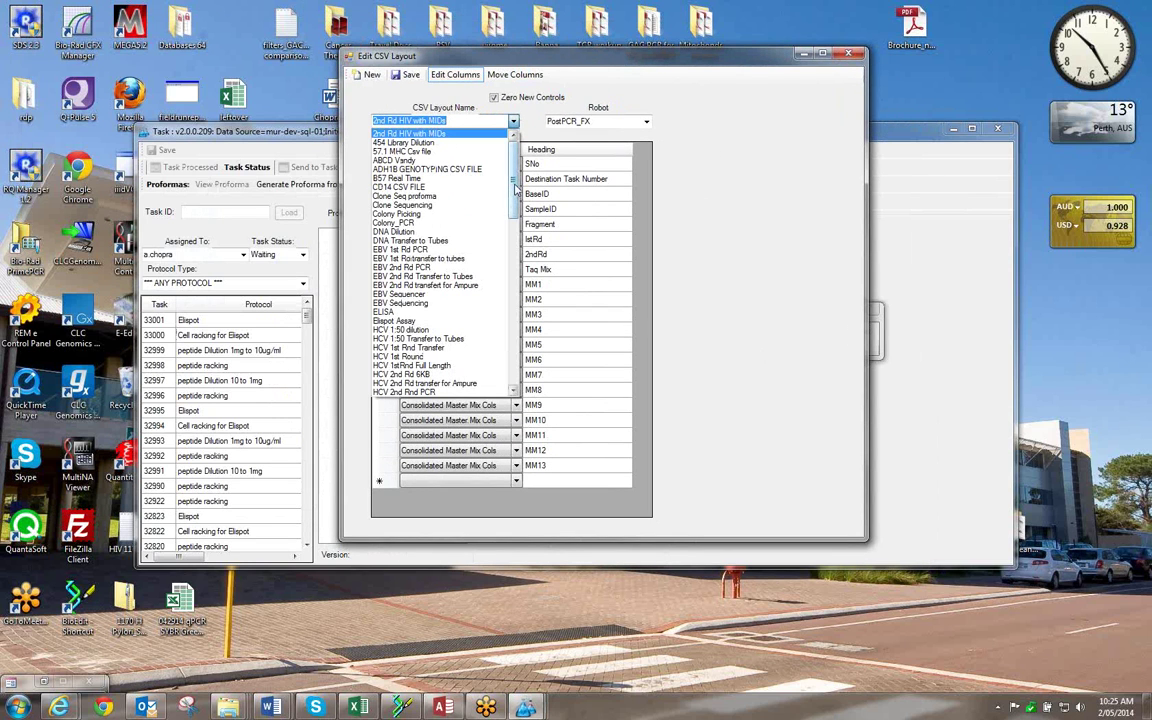
click(415, 313)
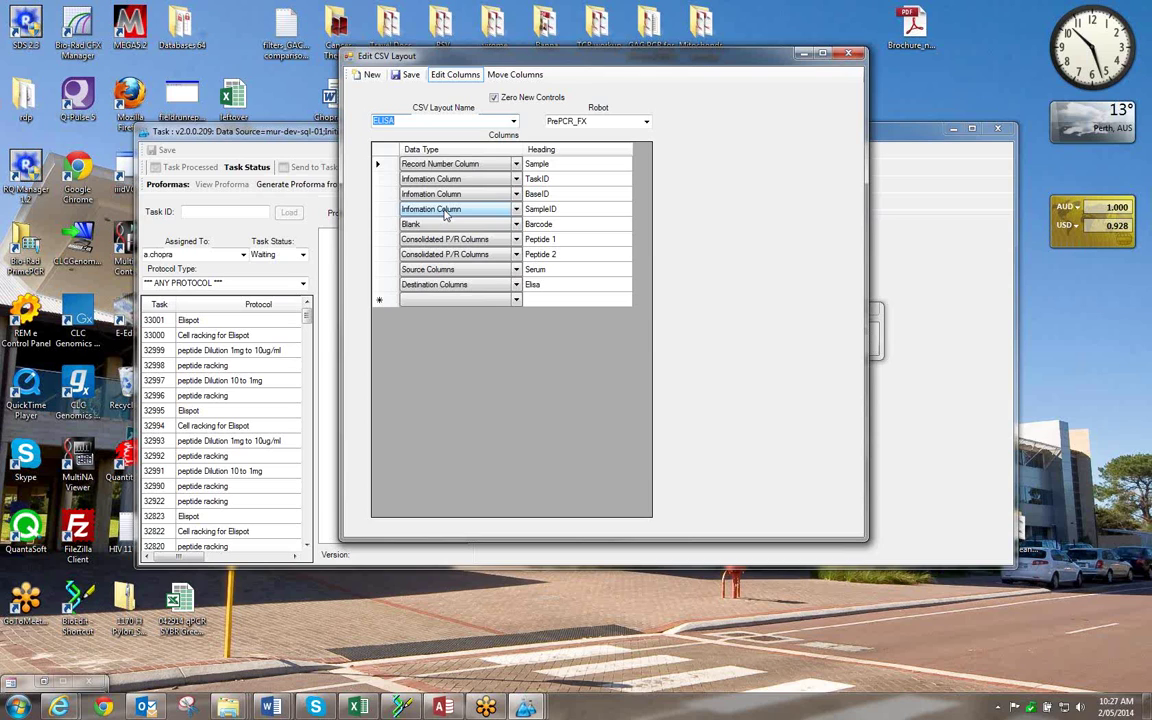
Review the data types available for the TaskID column of the ELISA layout.
click(516, 180)
click(516, 180)
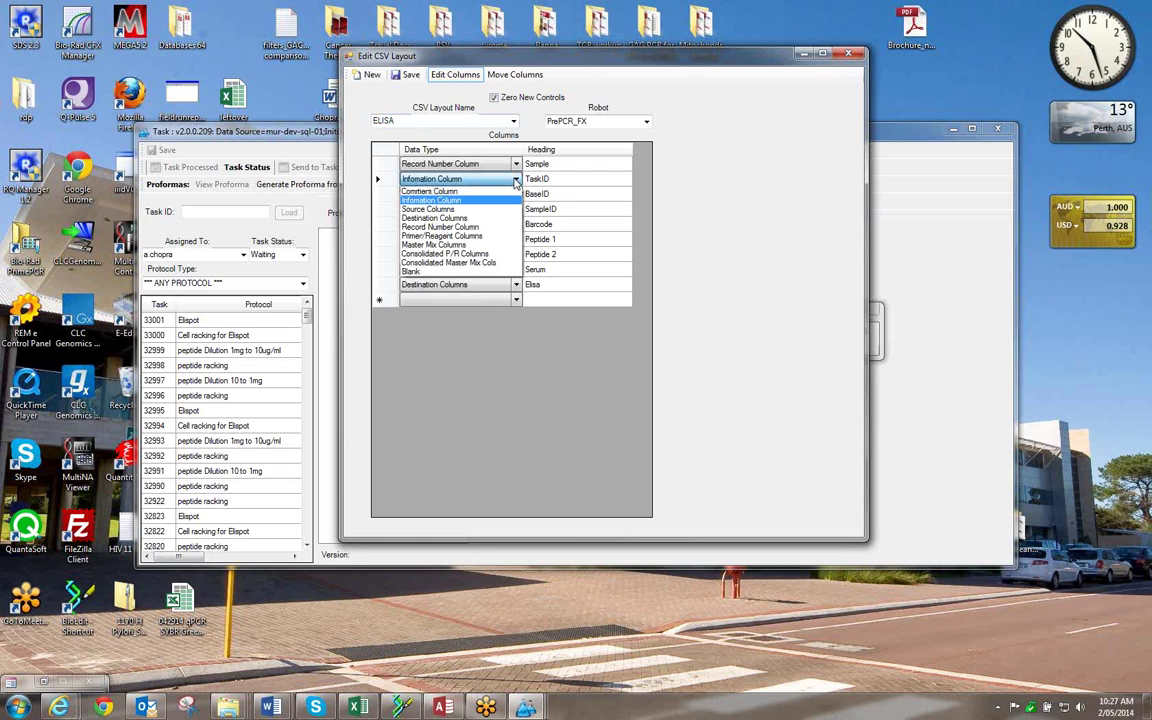
click(516, 180)
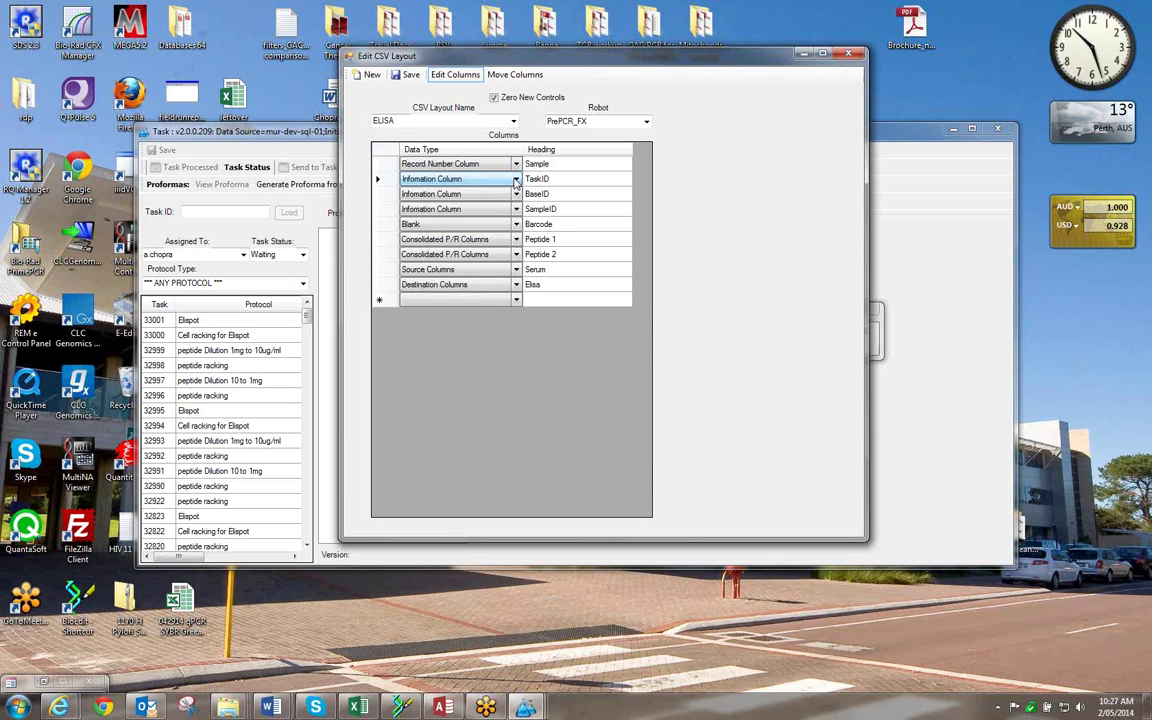
click(410, 225)
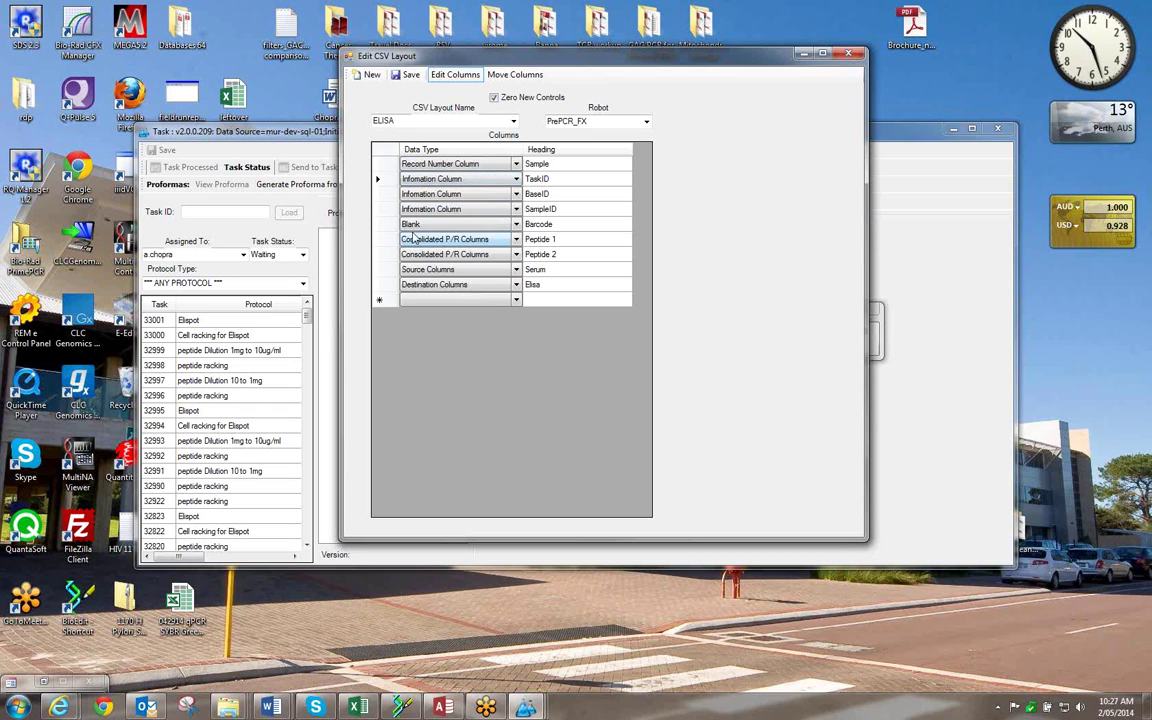
click(517, 179)
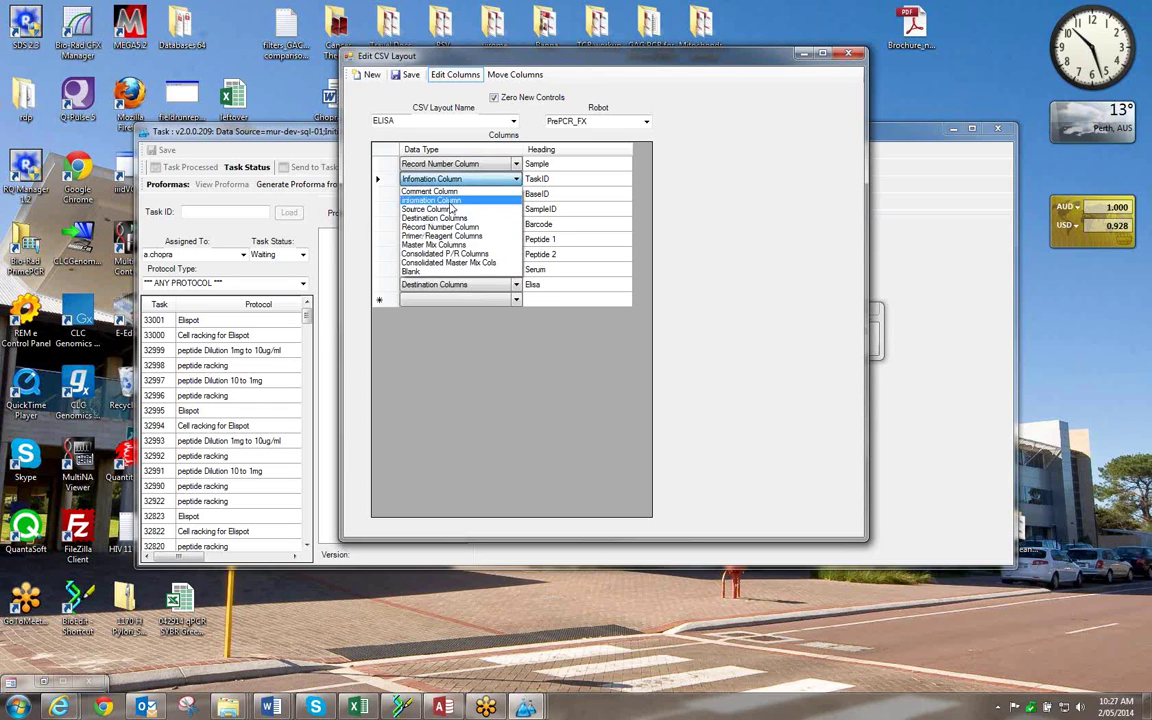
click(420, 165)
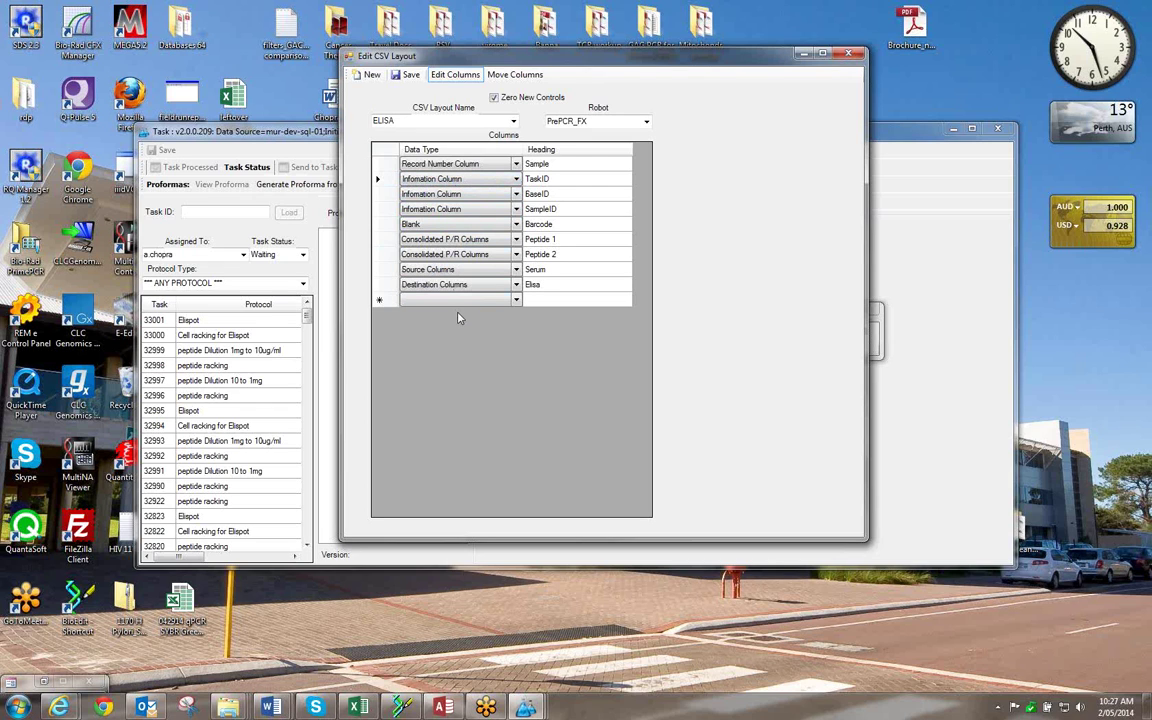
Create a new CSV layout named P24 Elisa.
click(372, 76)
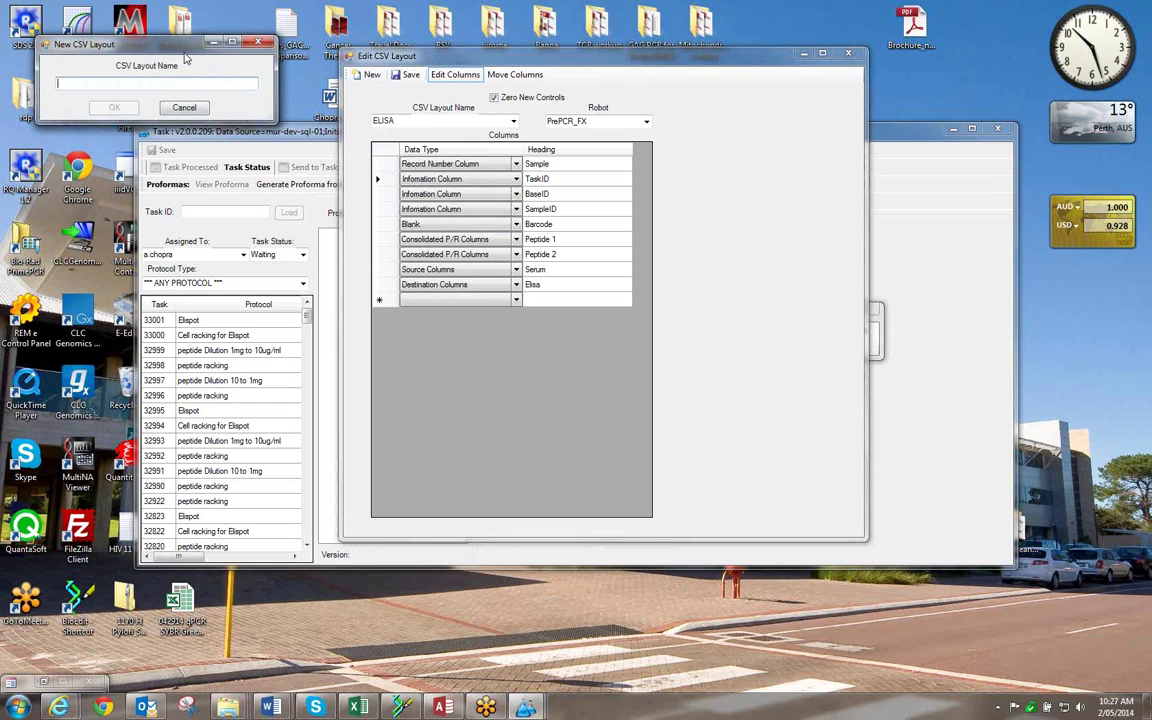
drag(150, 44, 543, 121)
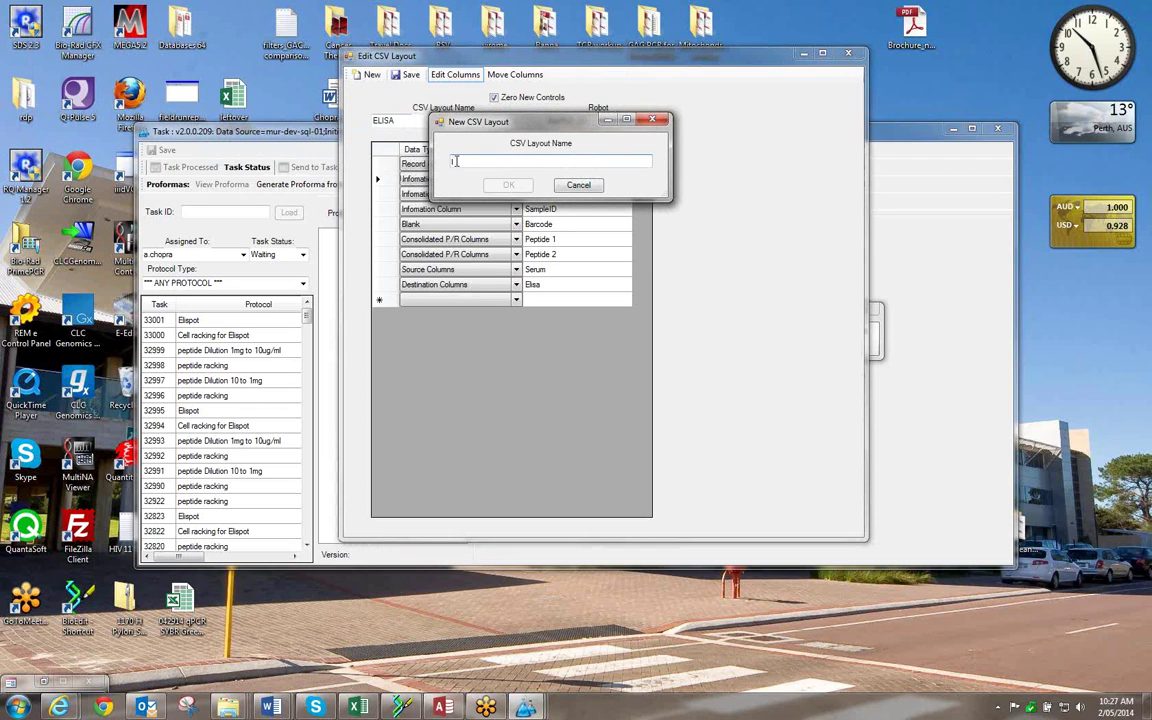
text(P24 Elisa)
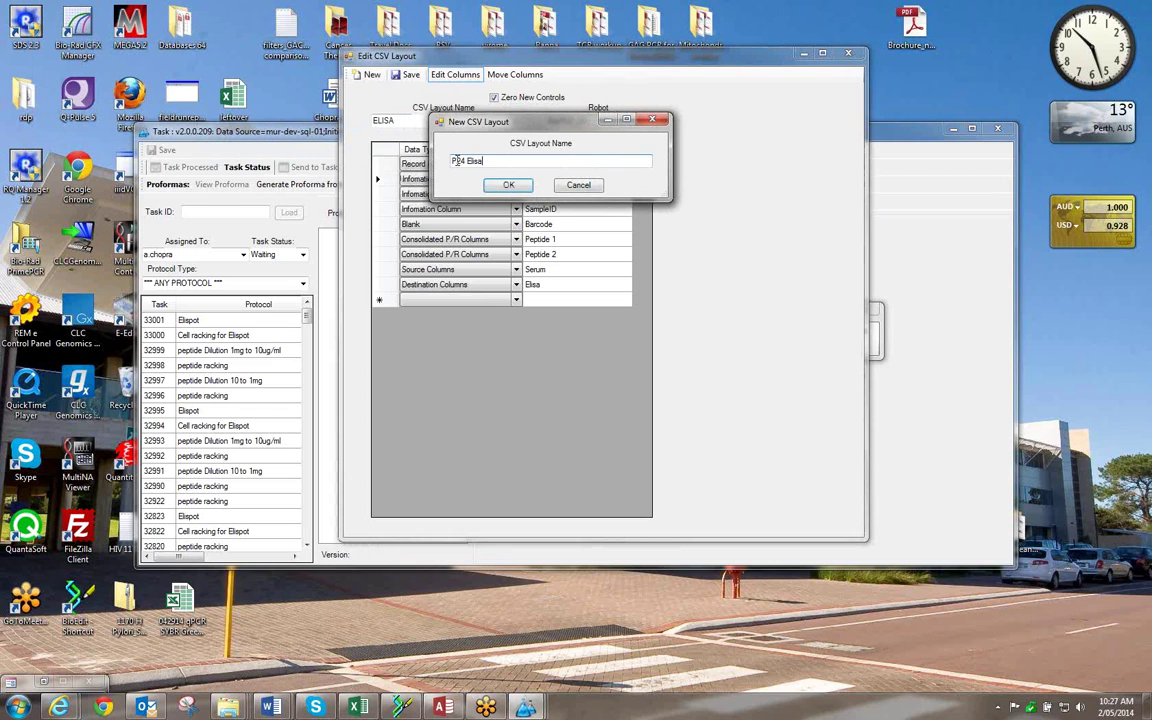
click(508, 185)
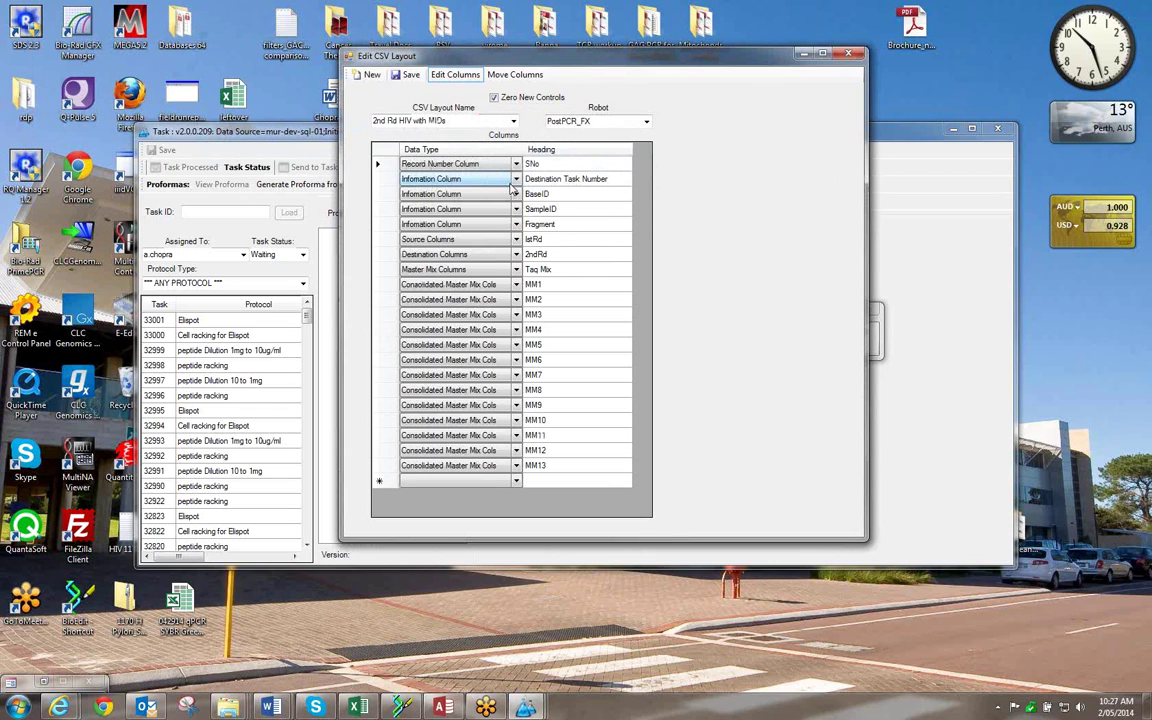
Load the P24 Elisa layout and set its robot to PrePCR_FX.
click(460, 120)
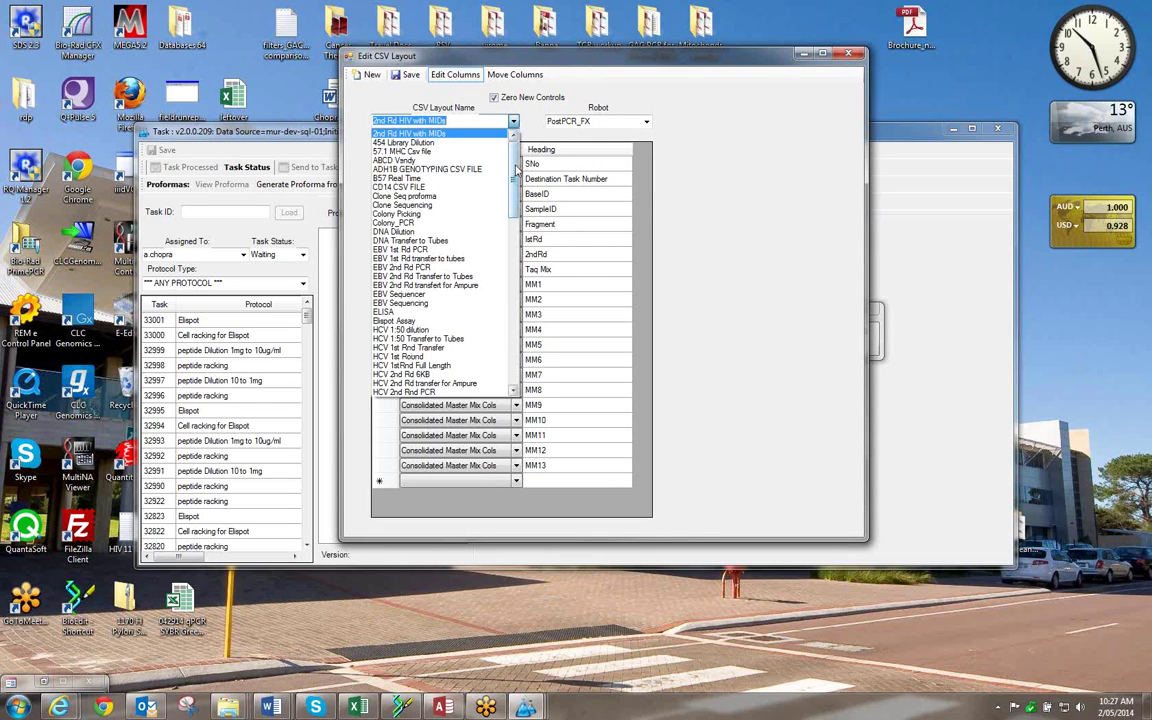
drag(516, 172, 516, 287)
click(400, 365)
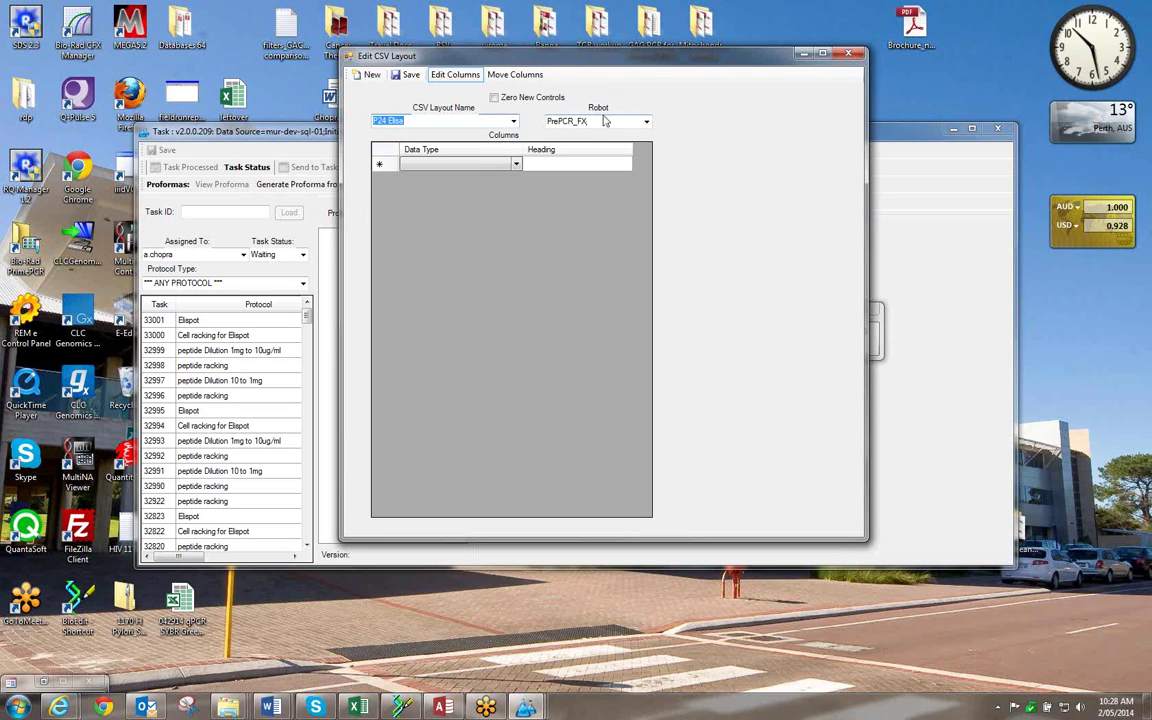
click(646, 122)
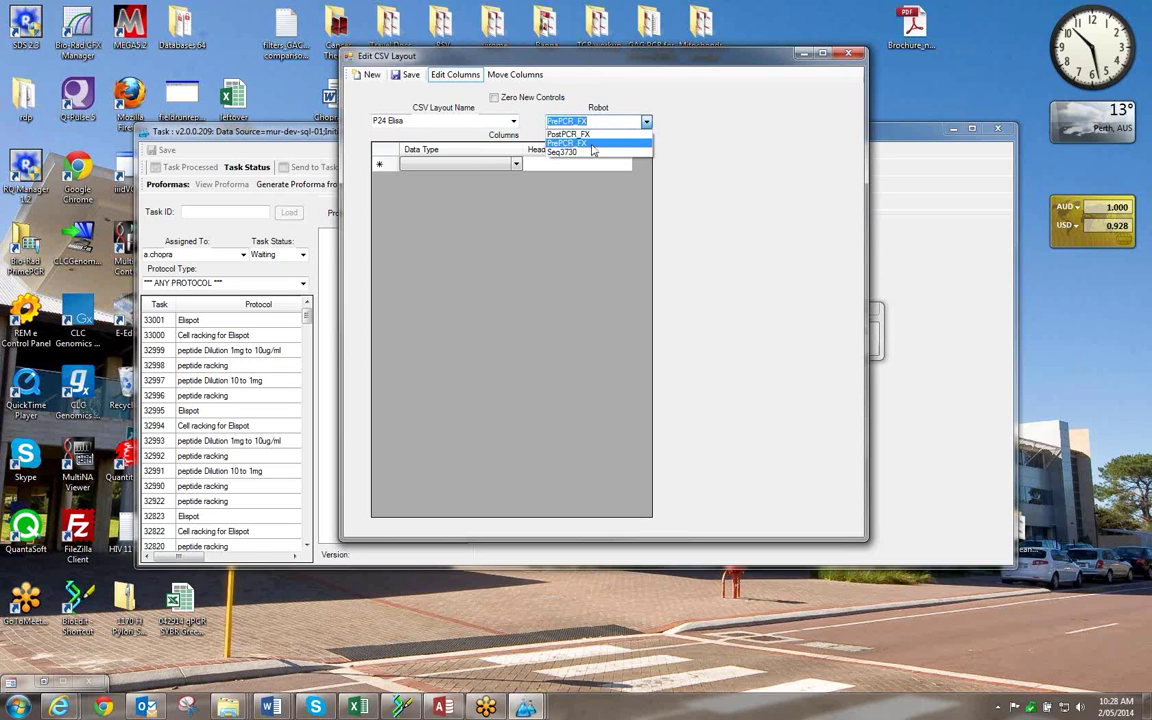
click(592, 145)
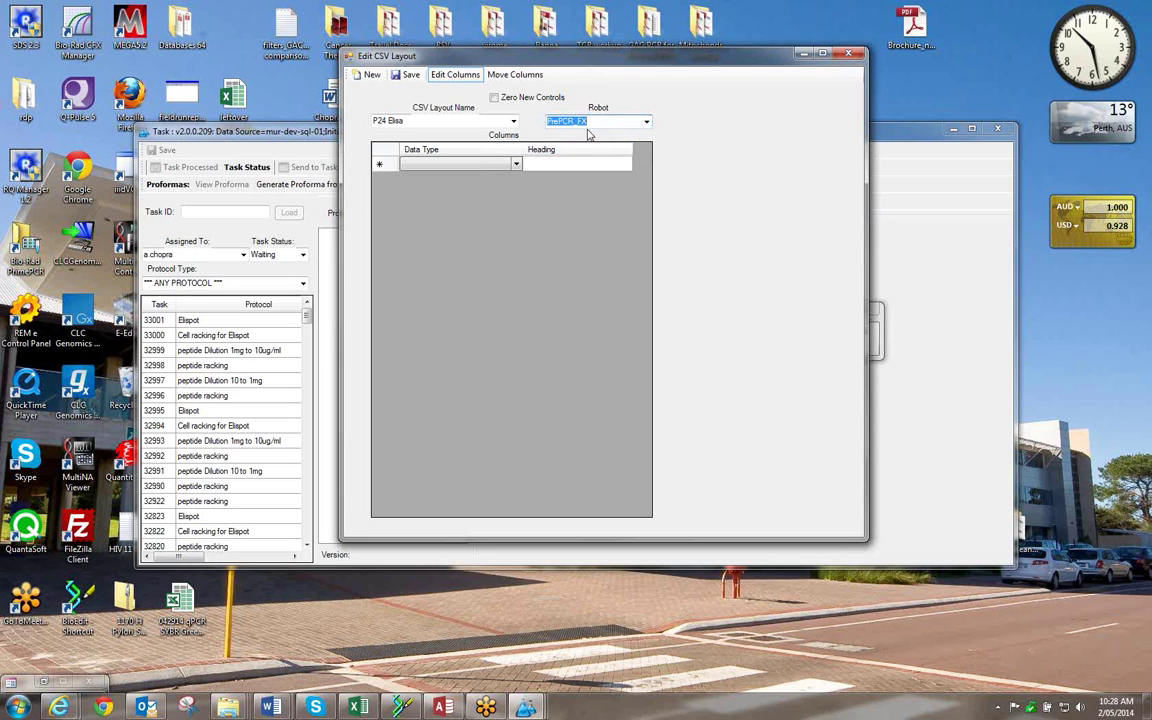
Add a Record Number Column as the first column of the P24 Elisa layout.
click(508, 166)
click(516, 165)
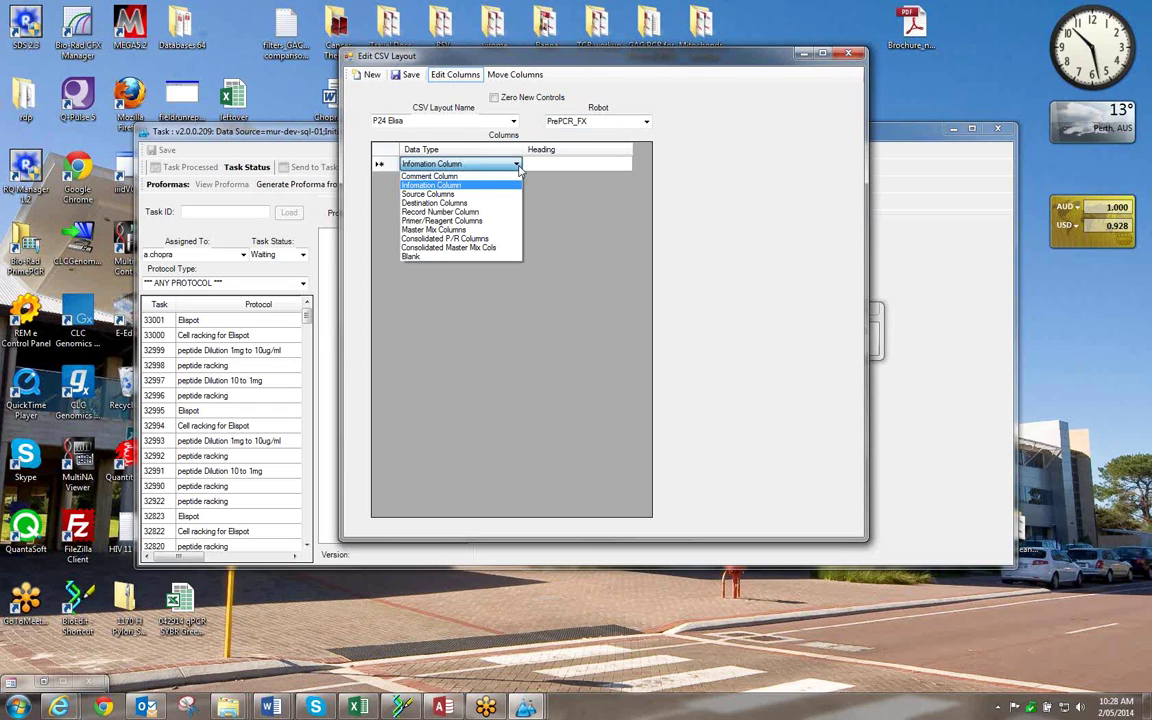
click(490, 212)
Add three Infomation Column rows below the Record Number Column.
click(483, 180)
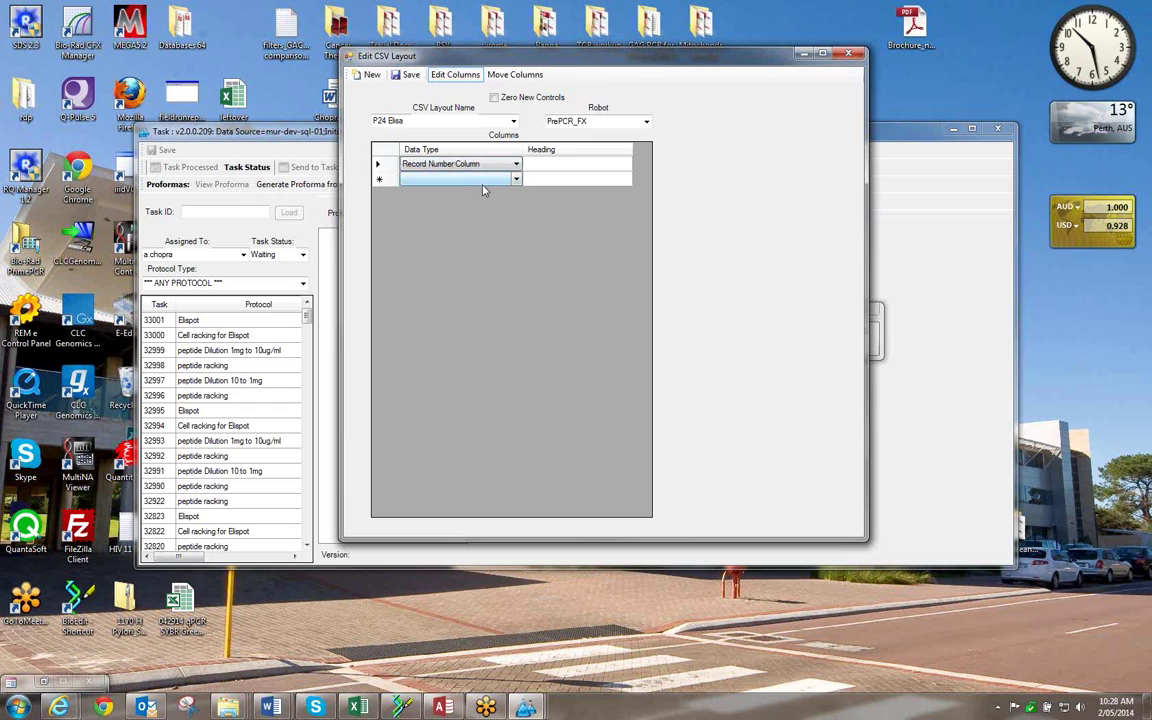
click(516, 180)
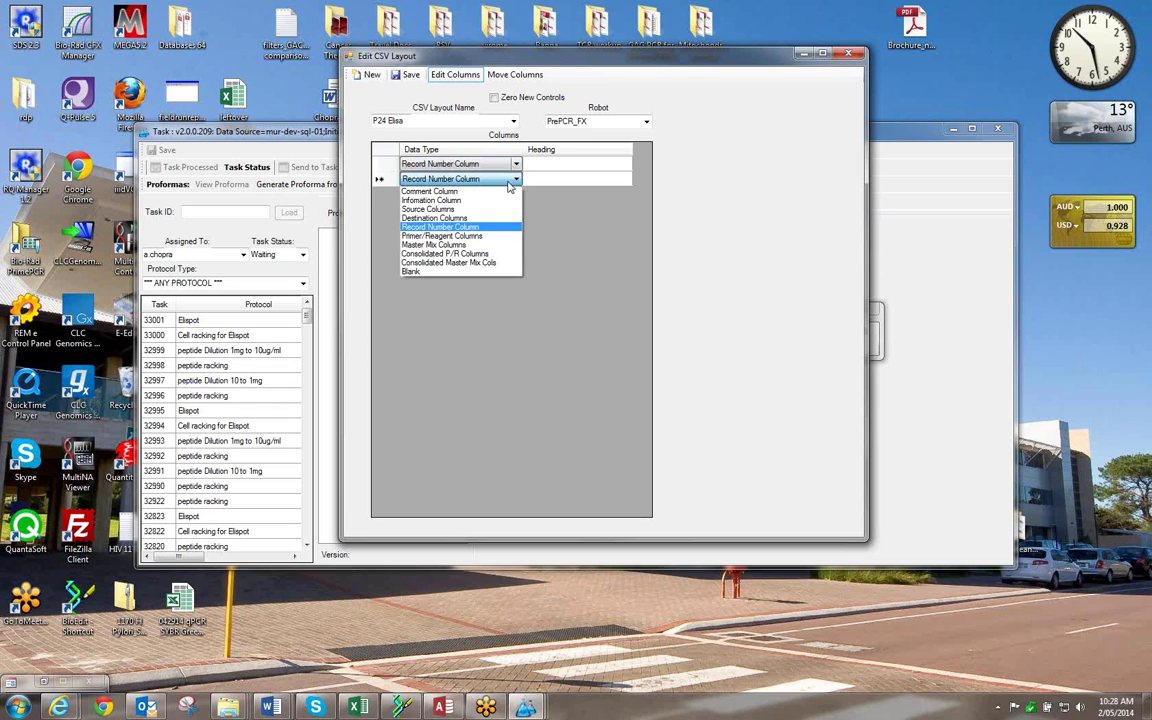
click(470, 197)
click(517, 197)
click(517, 197)
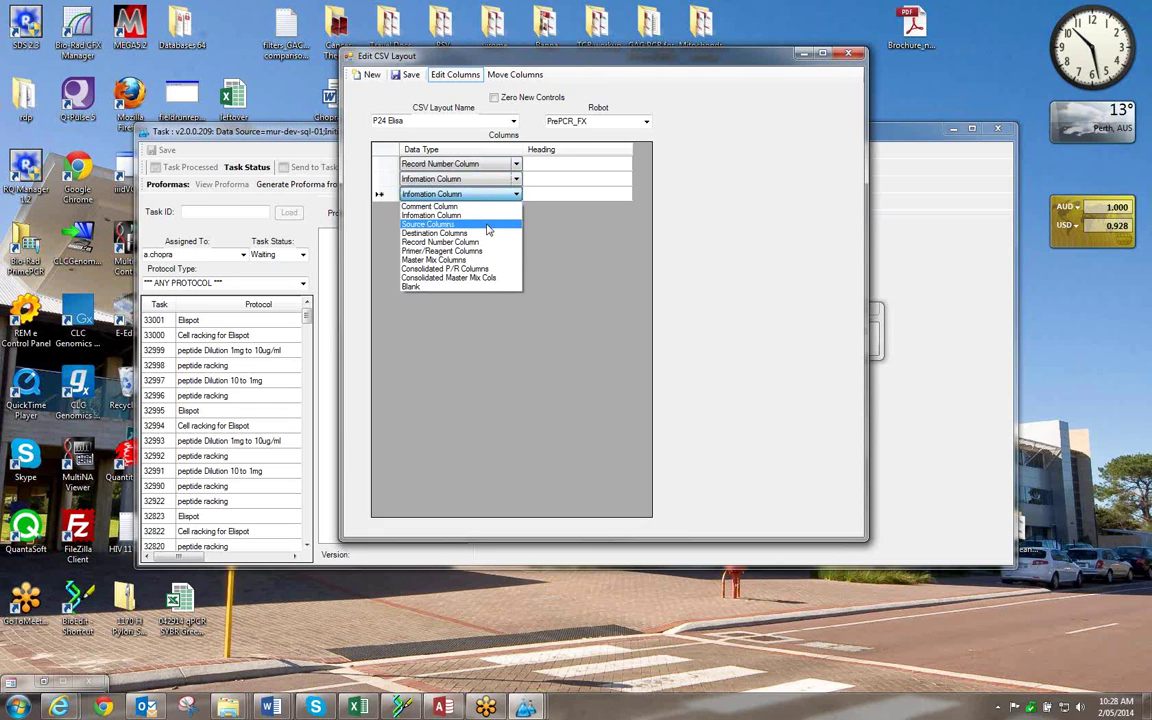
click(484, 222)
click(516, 209)
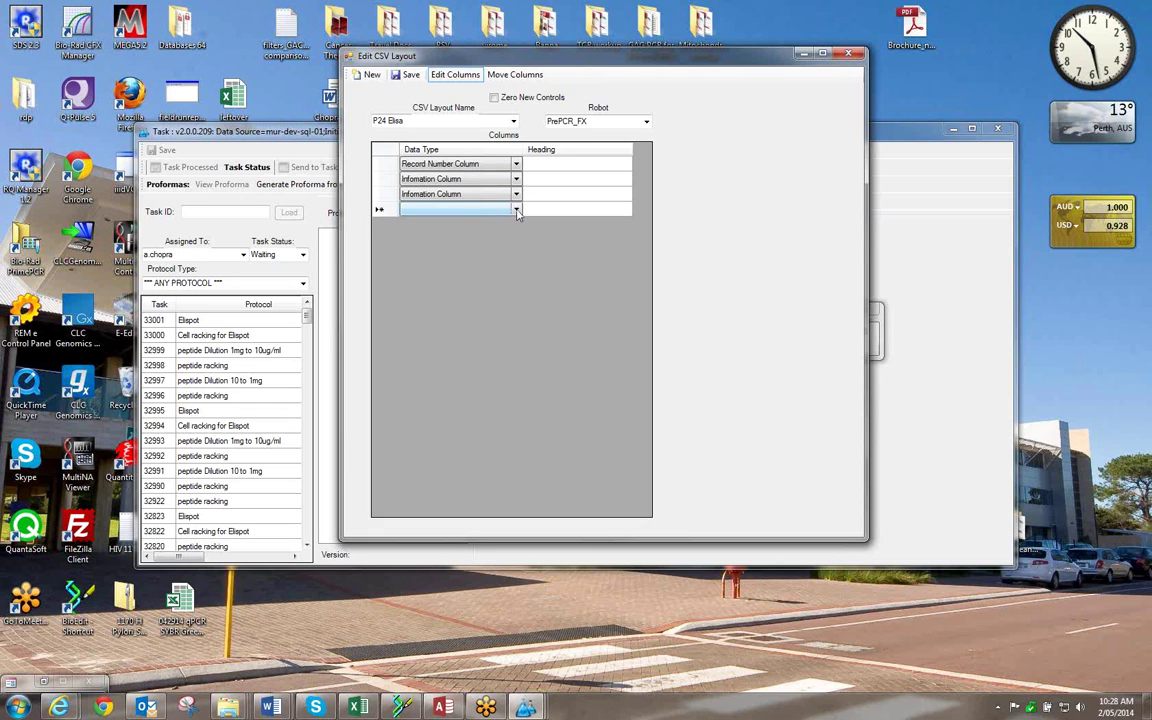
click(516, 209)
click(489, 231)
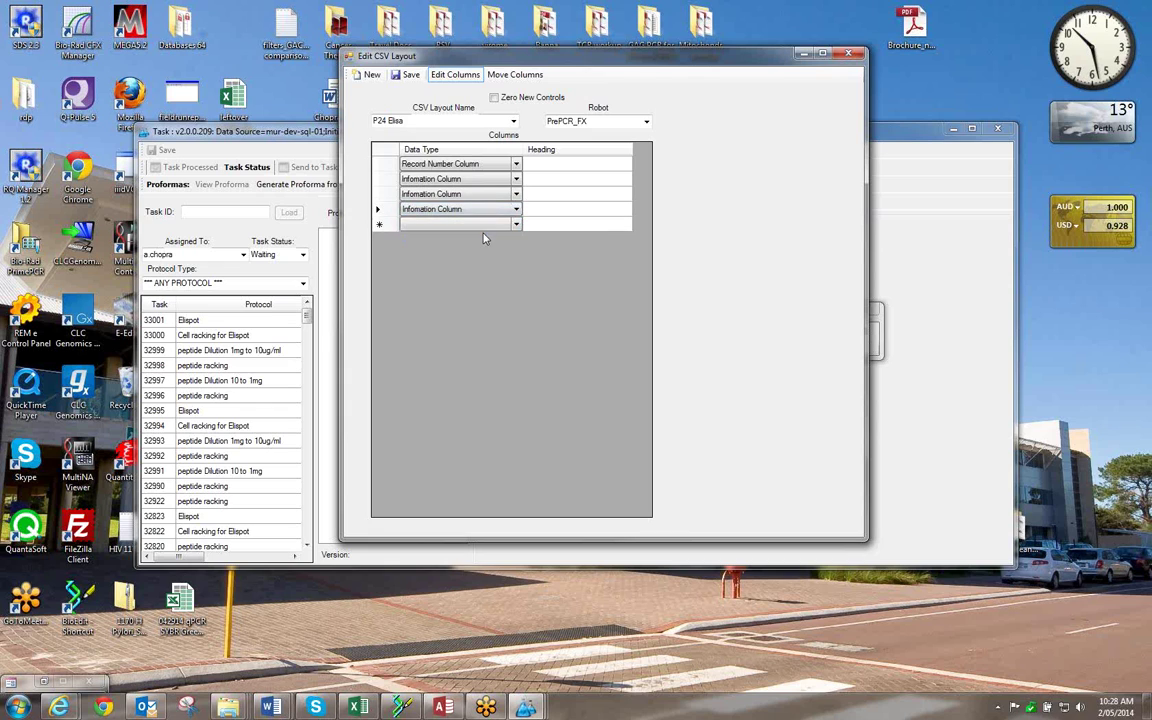
Add a Blank column and a Primer/Reagent Columns row beneath the information columns.
click(516, 226)
click(516, 226)
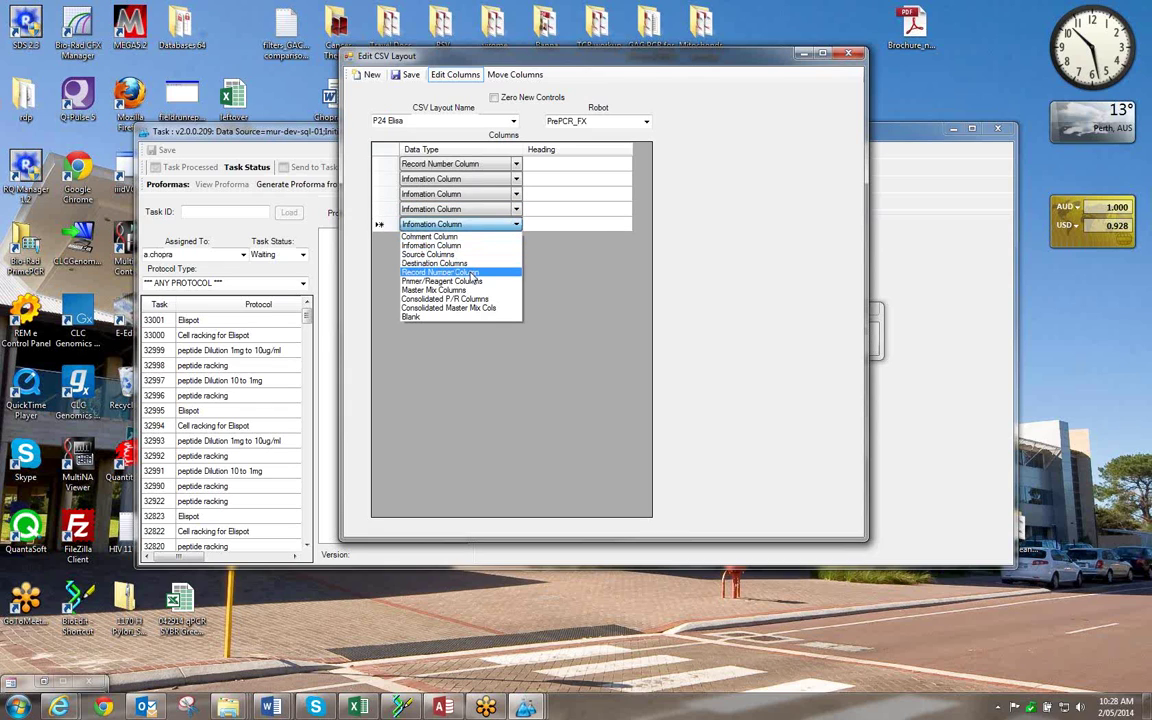
click(450, 320)
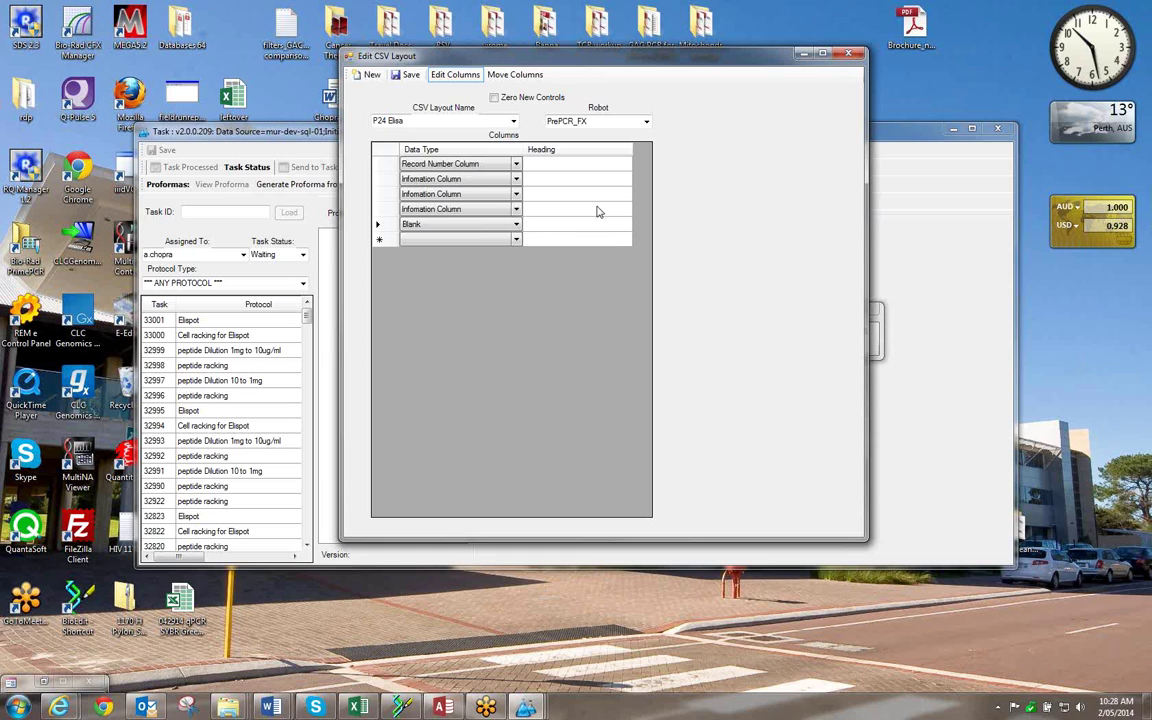
click(518, 244)
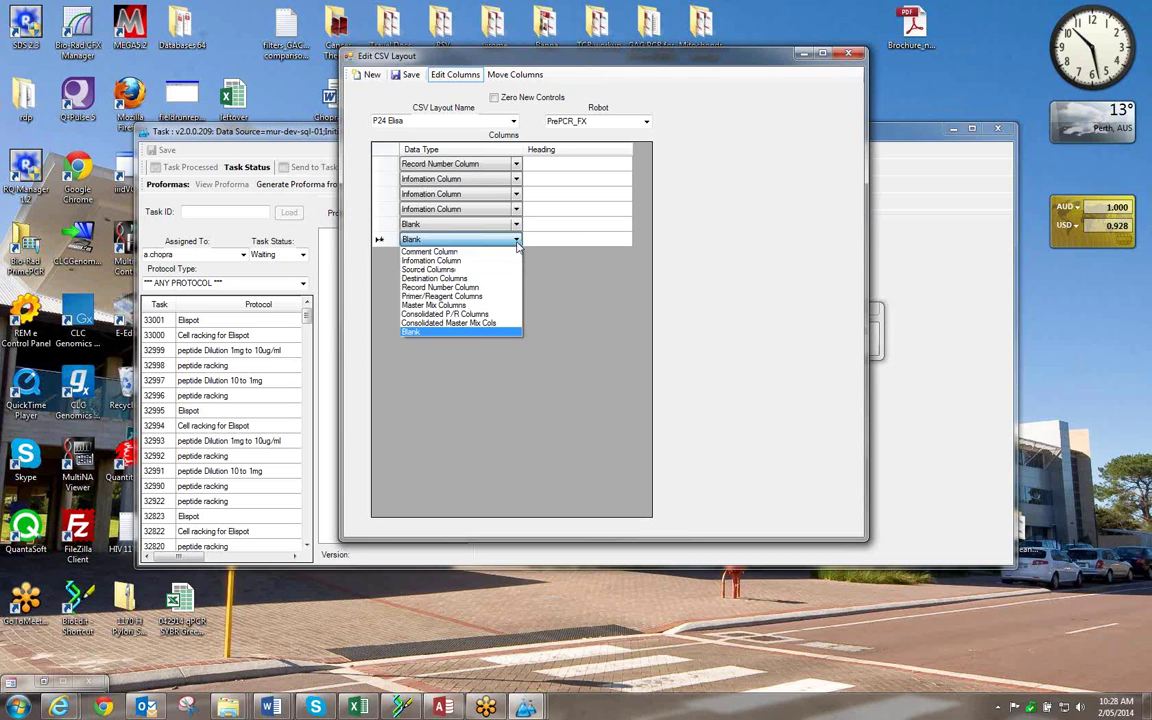
click(481, 298)
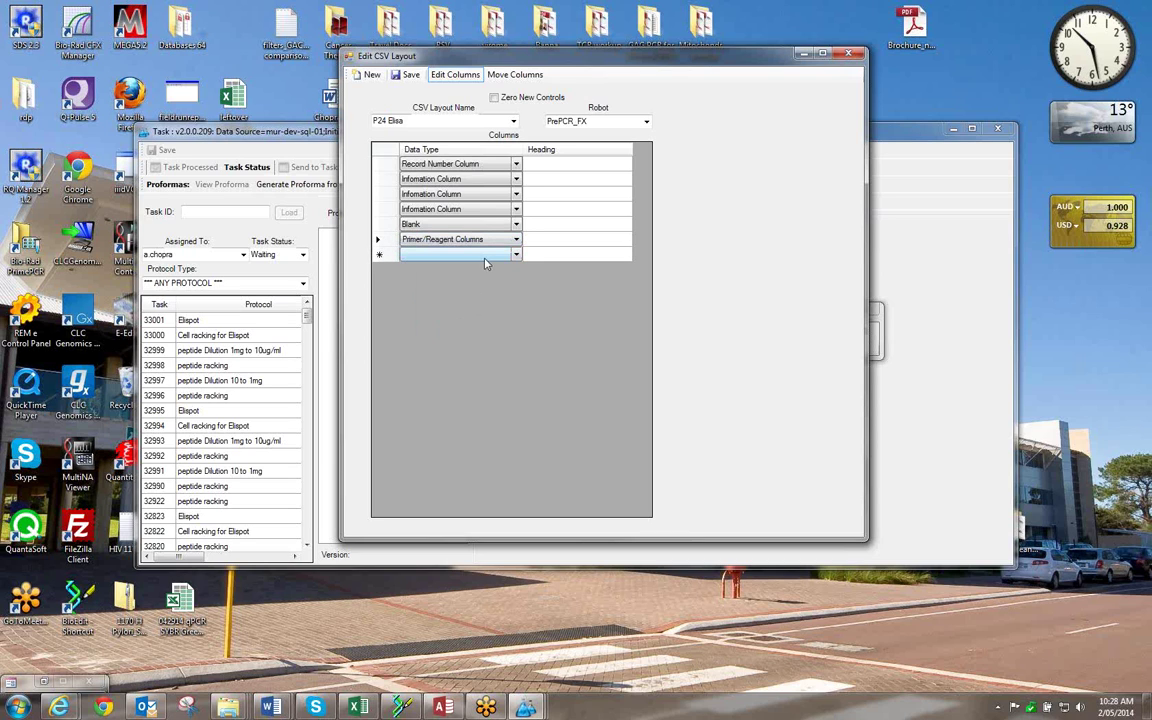
Add a Source Columns row and a Destination Columns row beneath the Primer/Reagent Columns row.
click(517, 256)
click(517, 256)
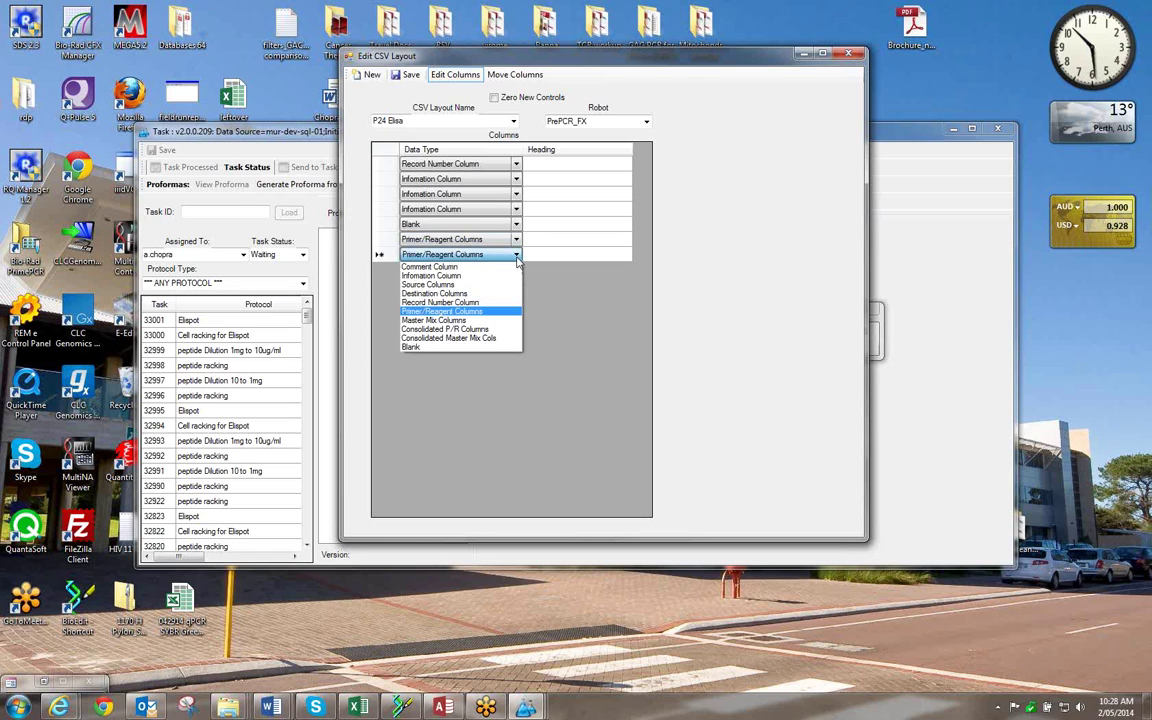
click(466, 286)
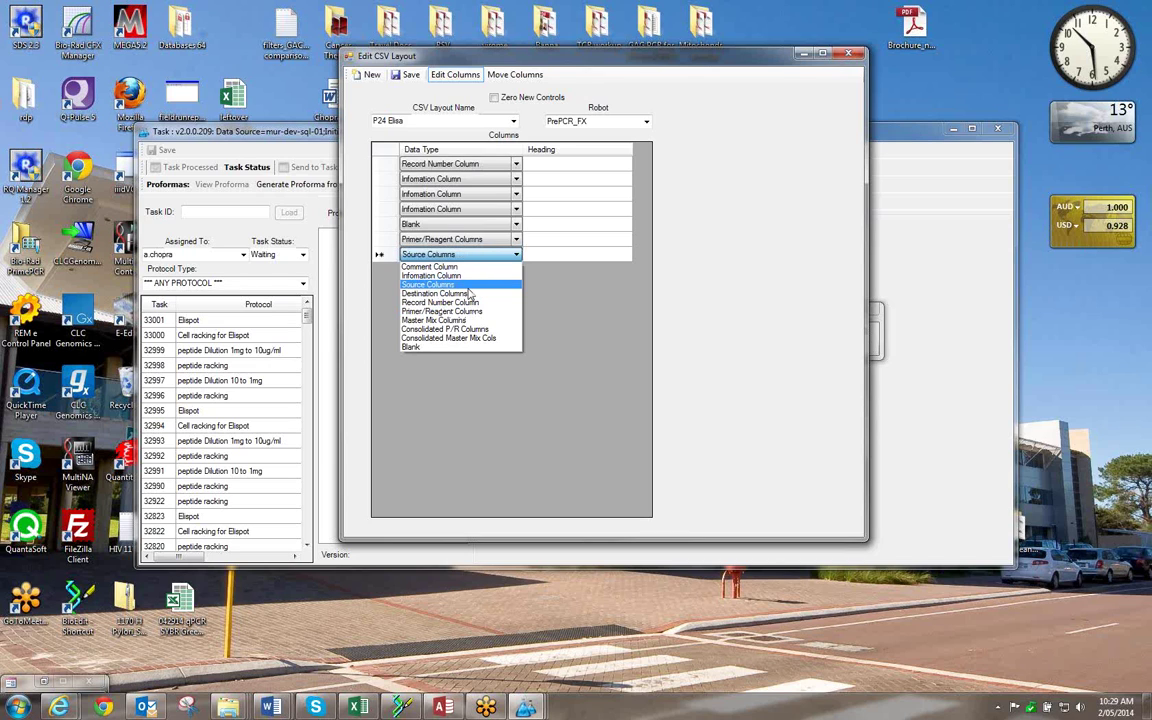
click(519, 272)
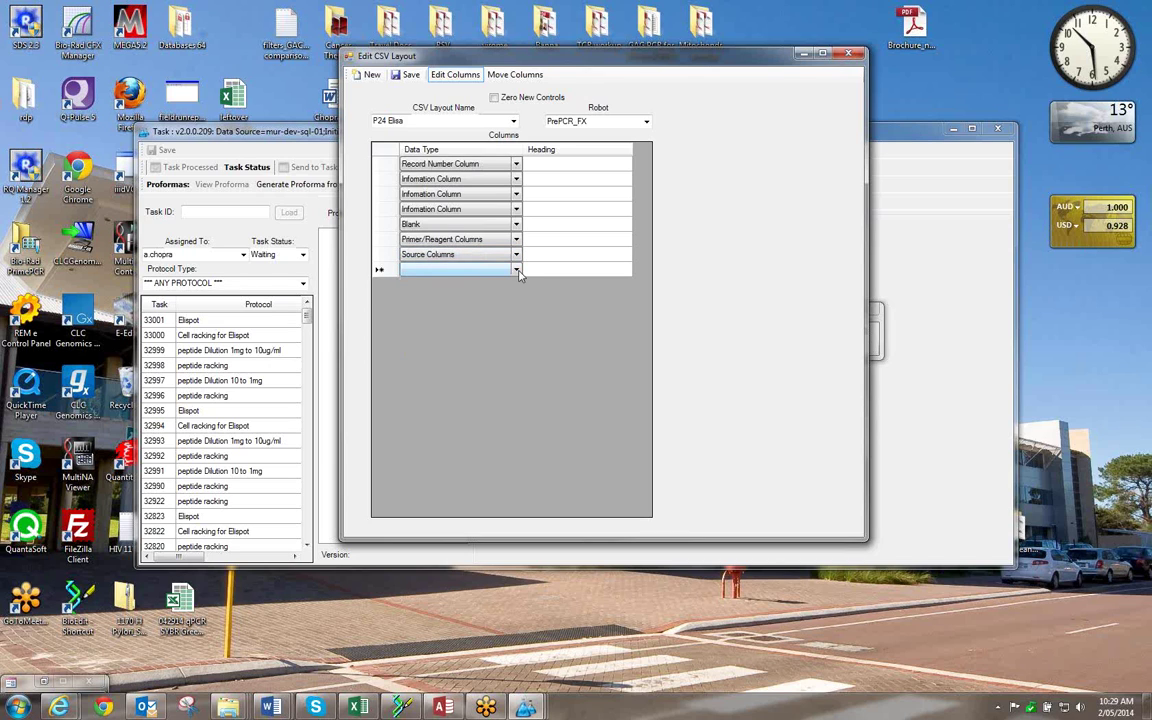
click(517, 272)
click(446, 283)
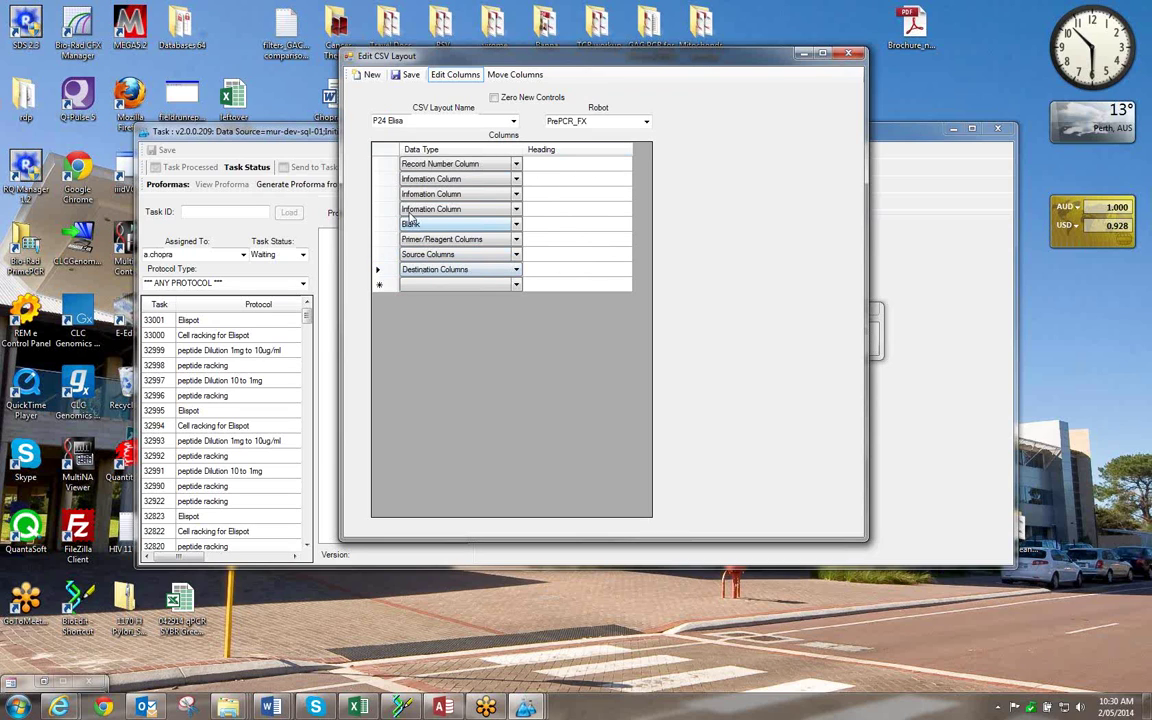
Enter Sample as the heading of the Record Number Column.
click(545, 166)
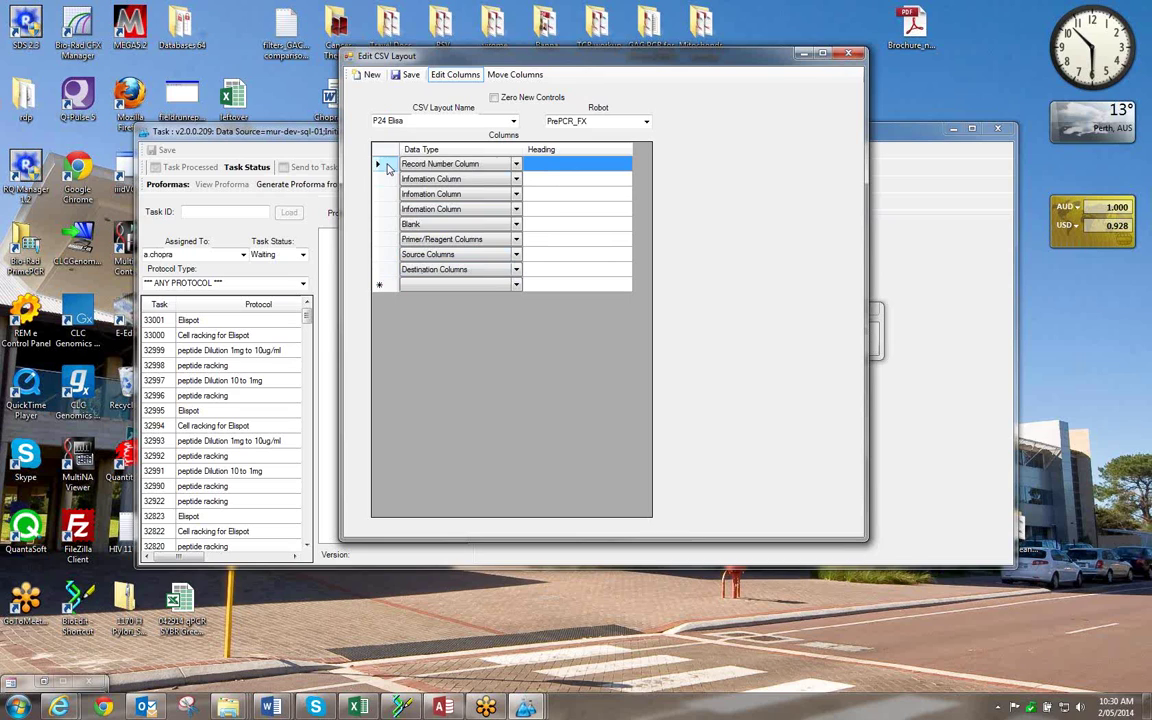
click(532, 164)
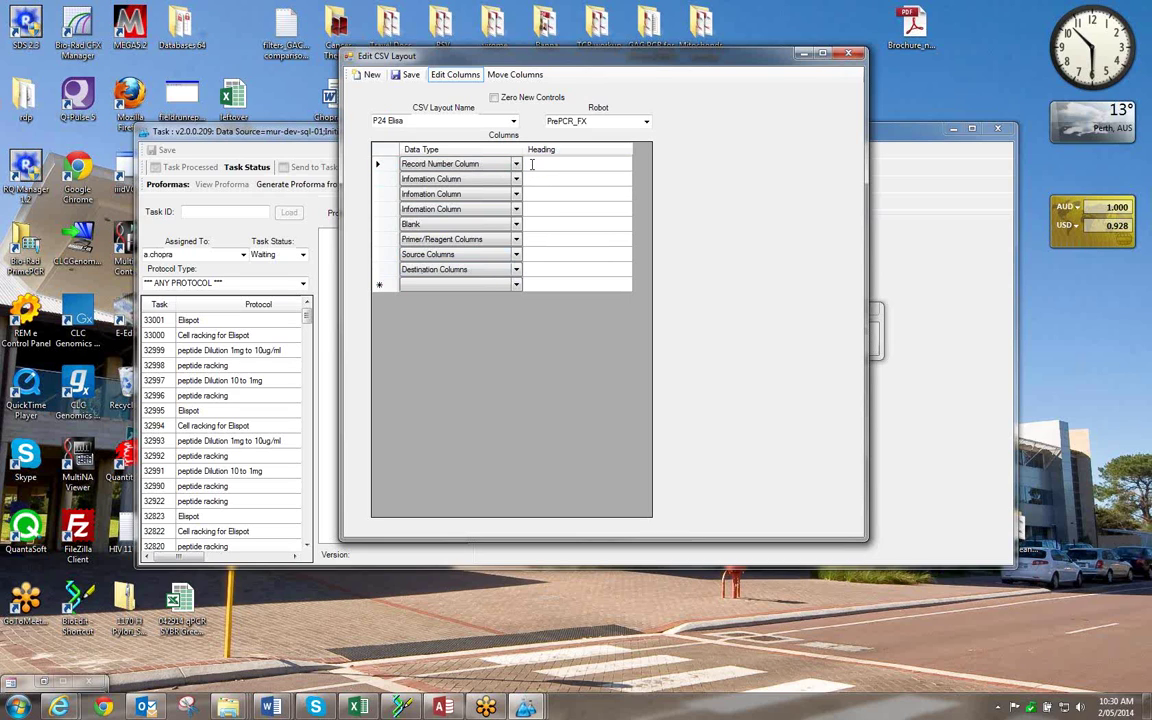
text(Sample)
Assign Destination Task Number as the data column of the first Infomation Column and change its heading to Task ID.
click(531, 181)
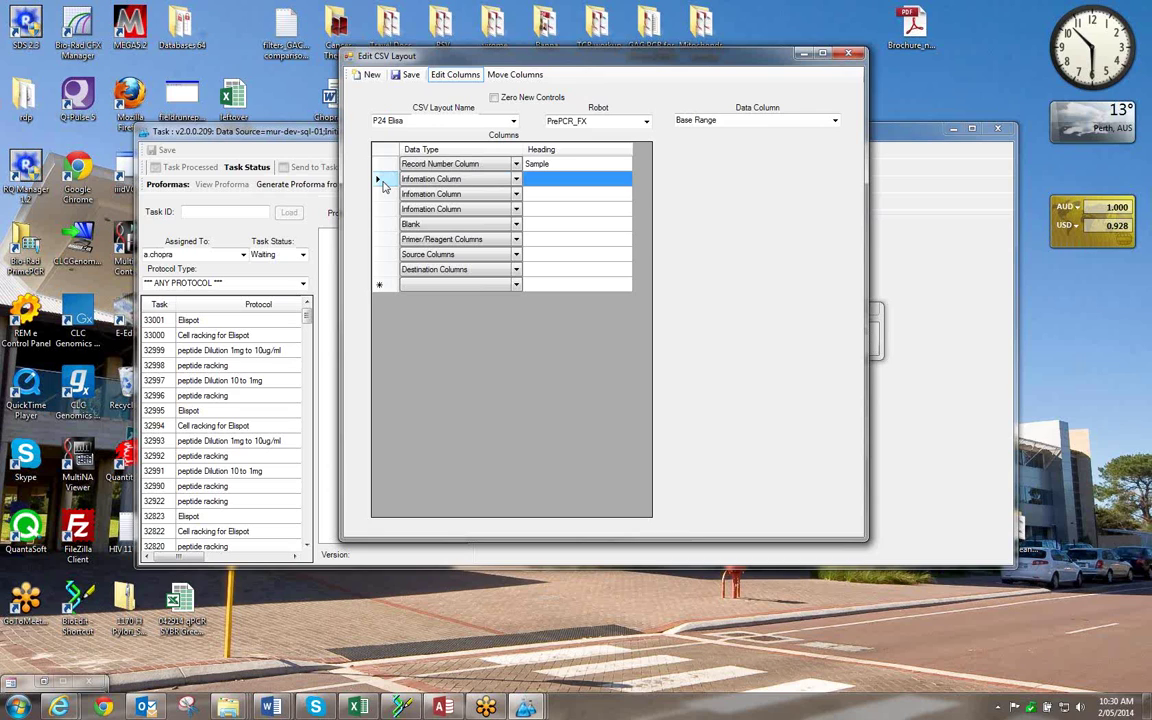
click(382, 181)
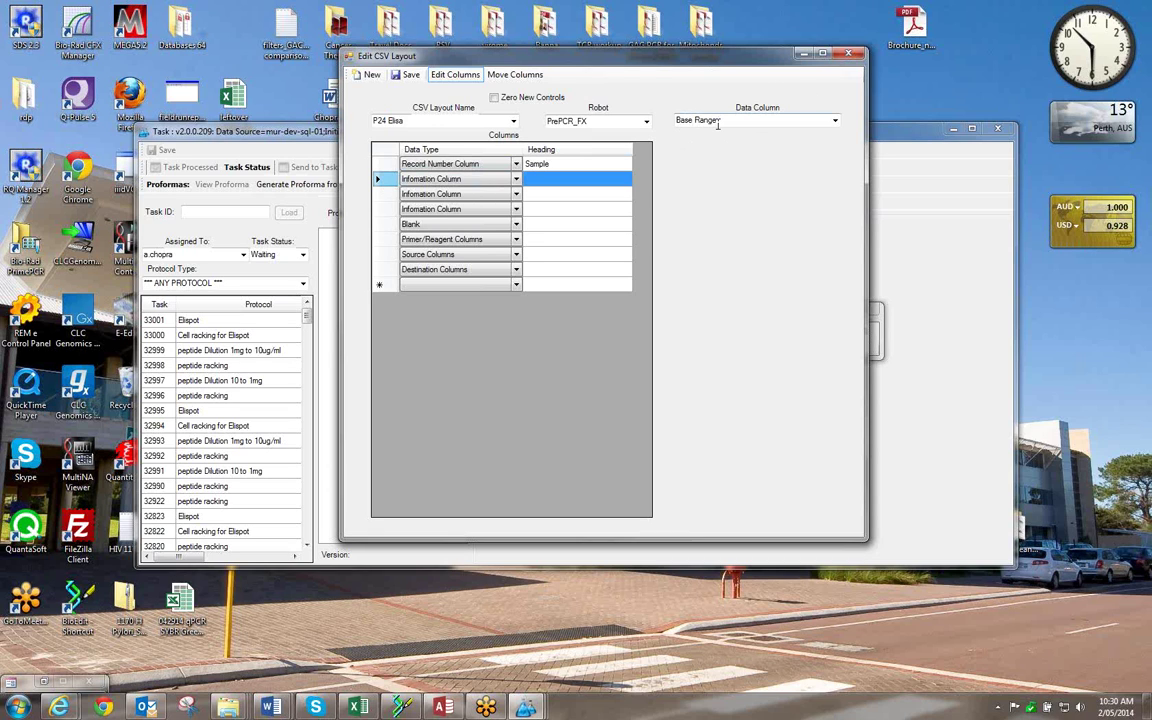
click(835, 122)
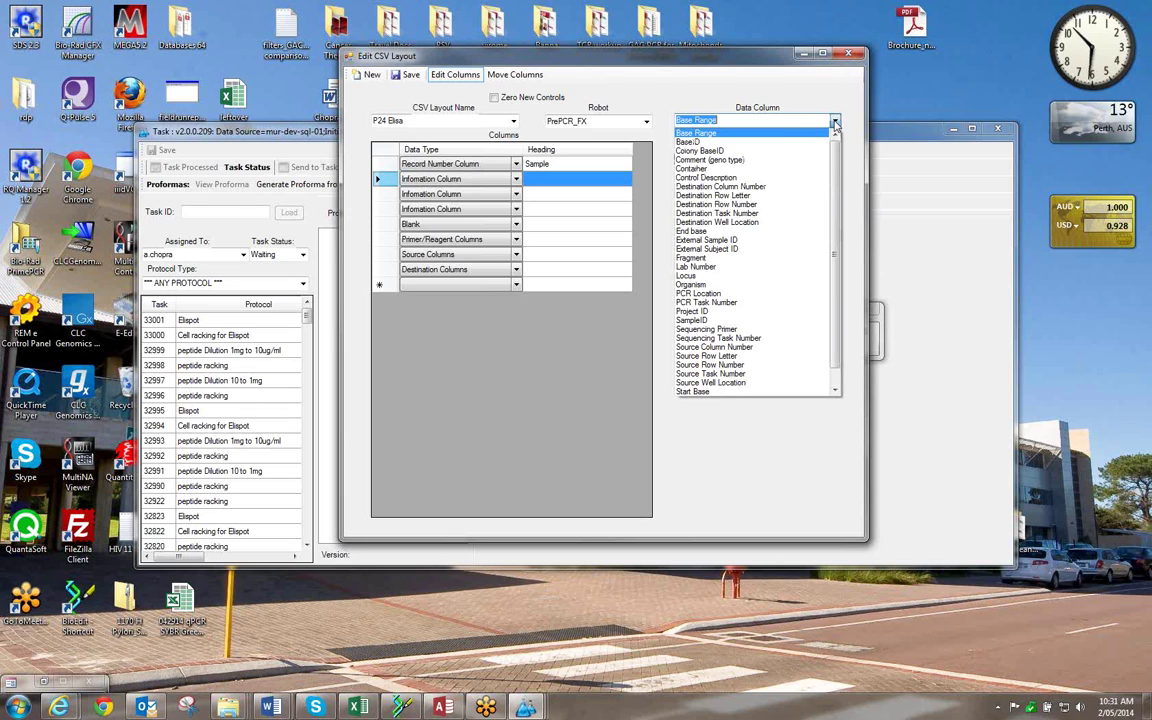
click(762, 218)
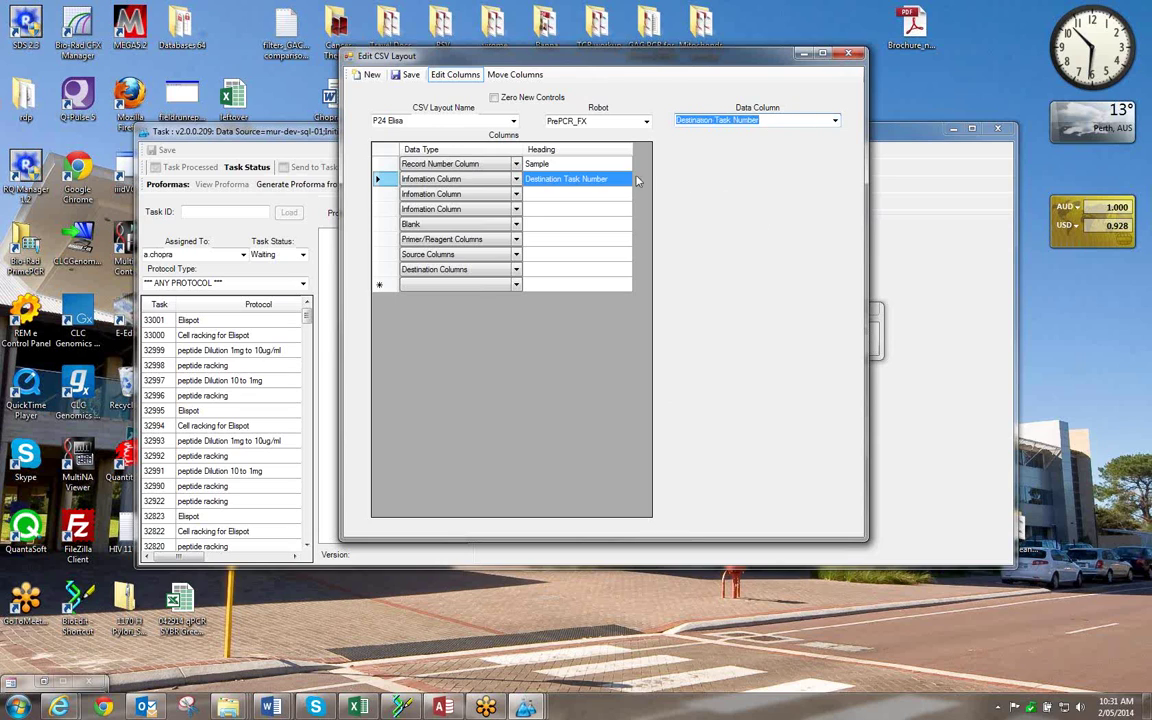
click(610, 180)
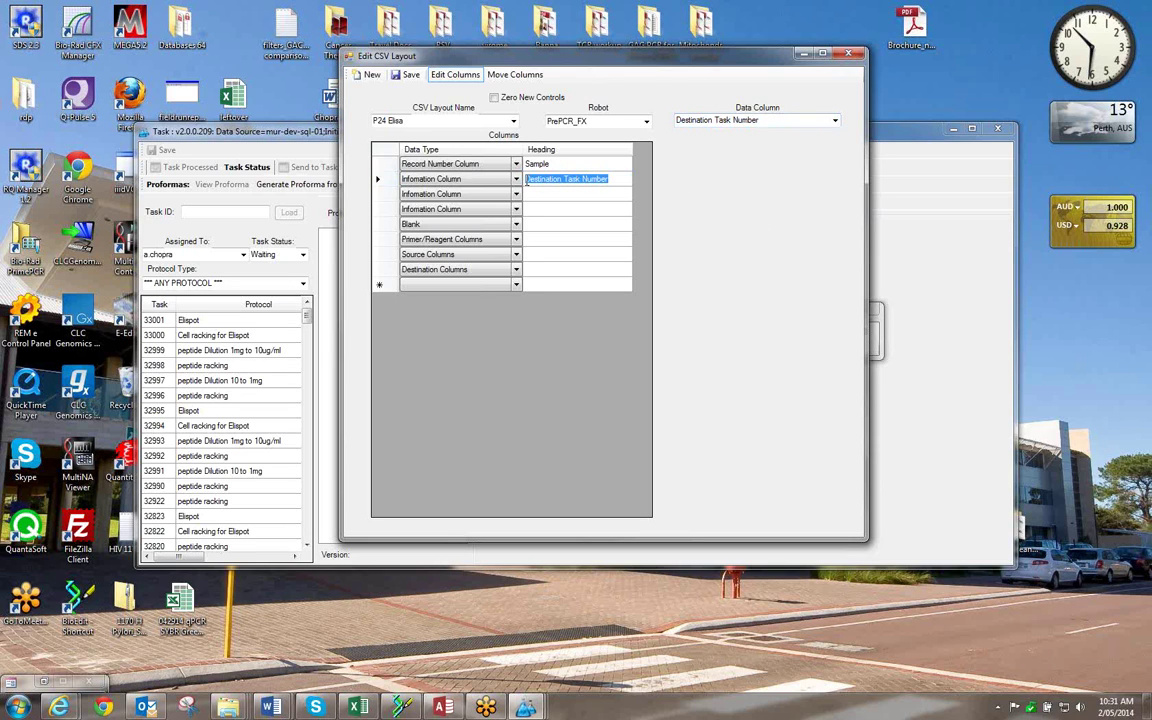
text(Task ID)
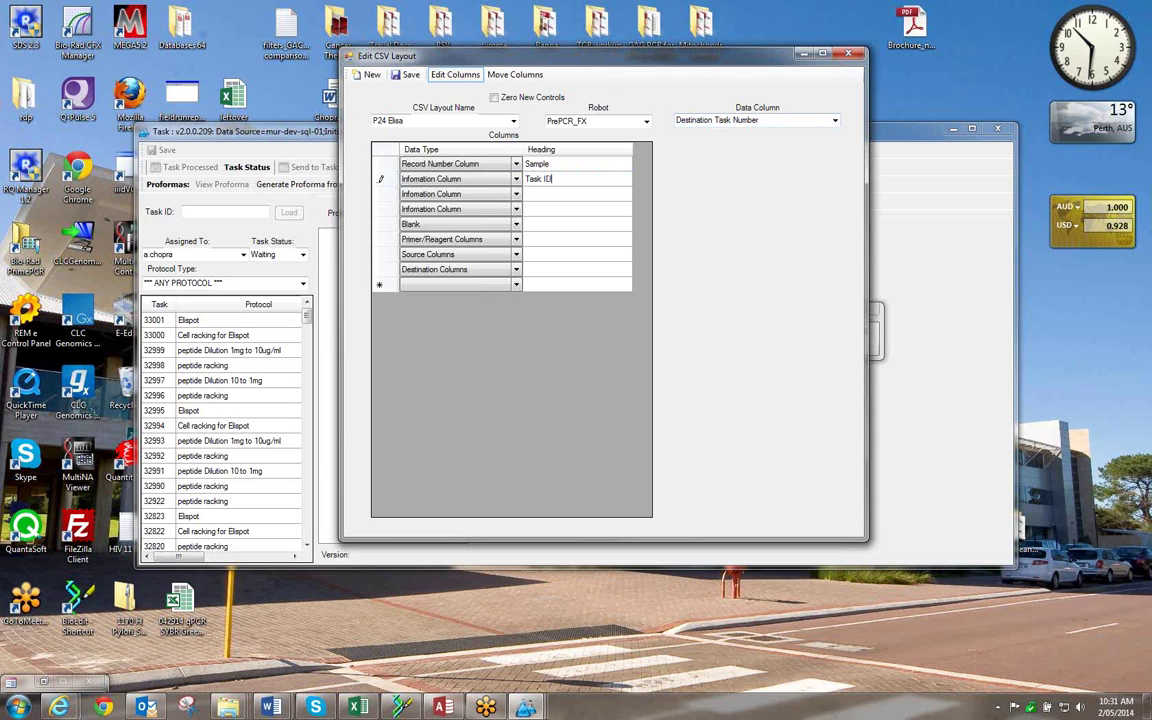
Assign BaseID as the data column of the second Infomation Column.
click(540, 196)
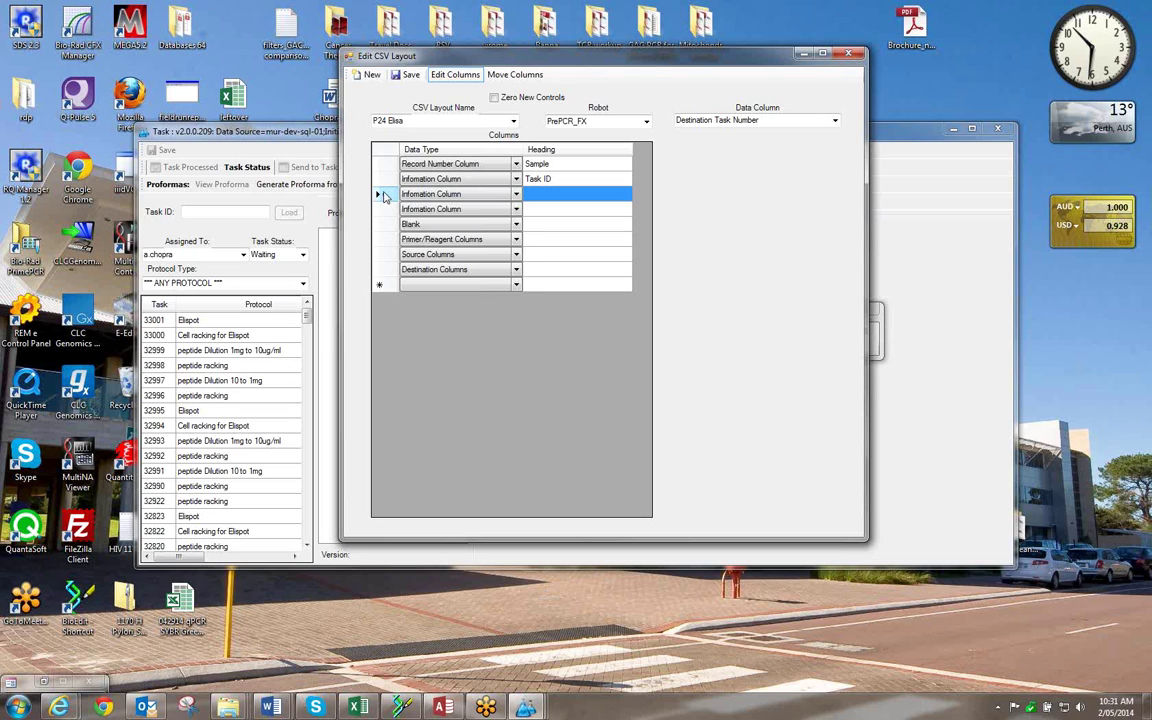
click(835, 121)
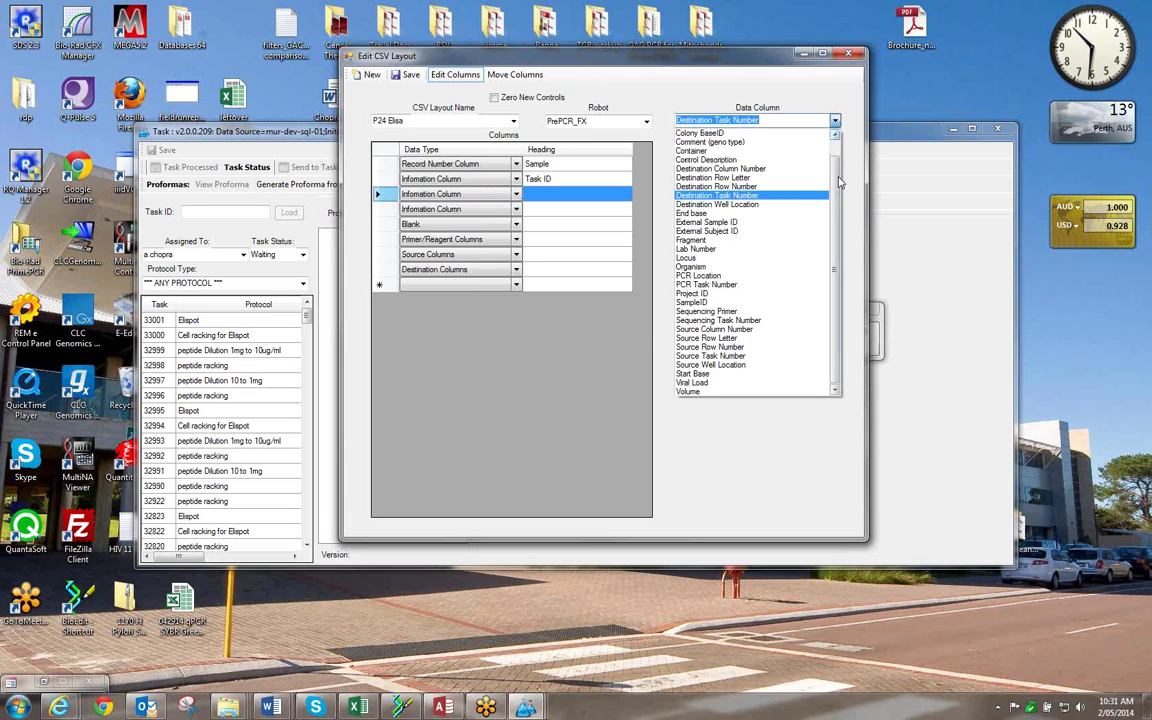
scroll(757, 192, up, 1)
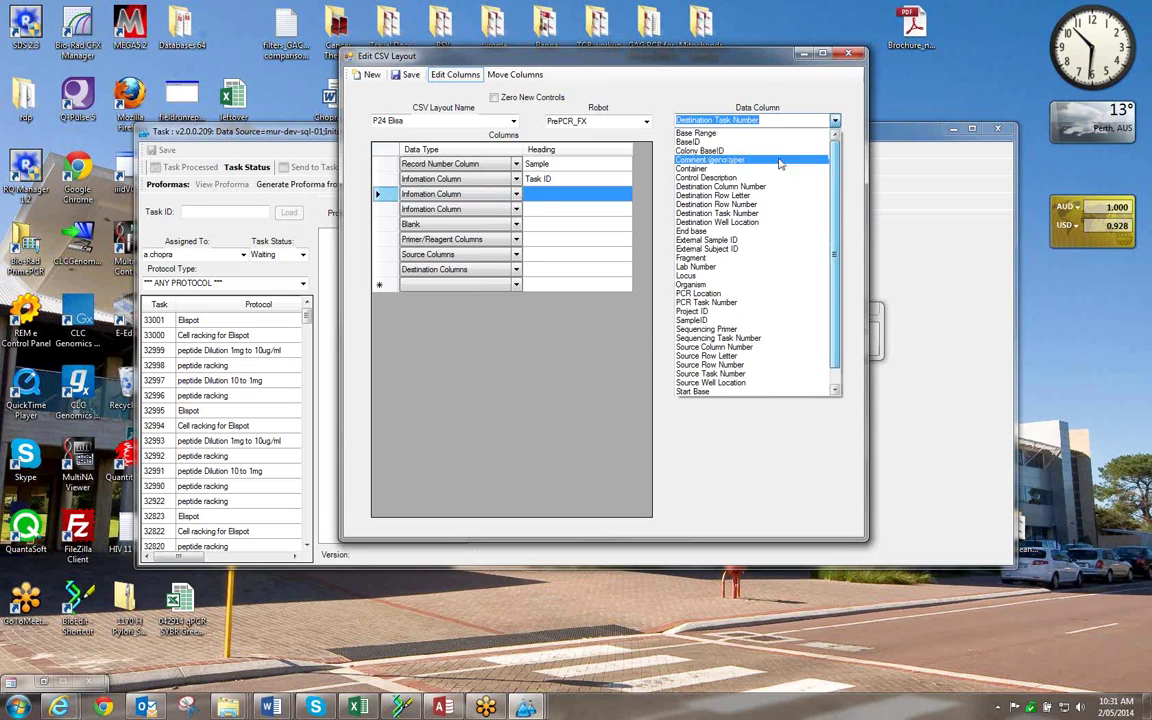
click(706, 141)
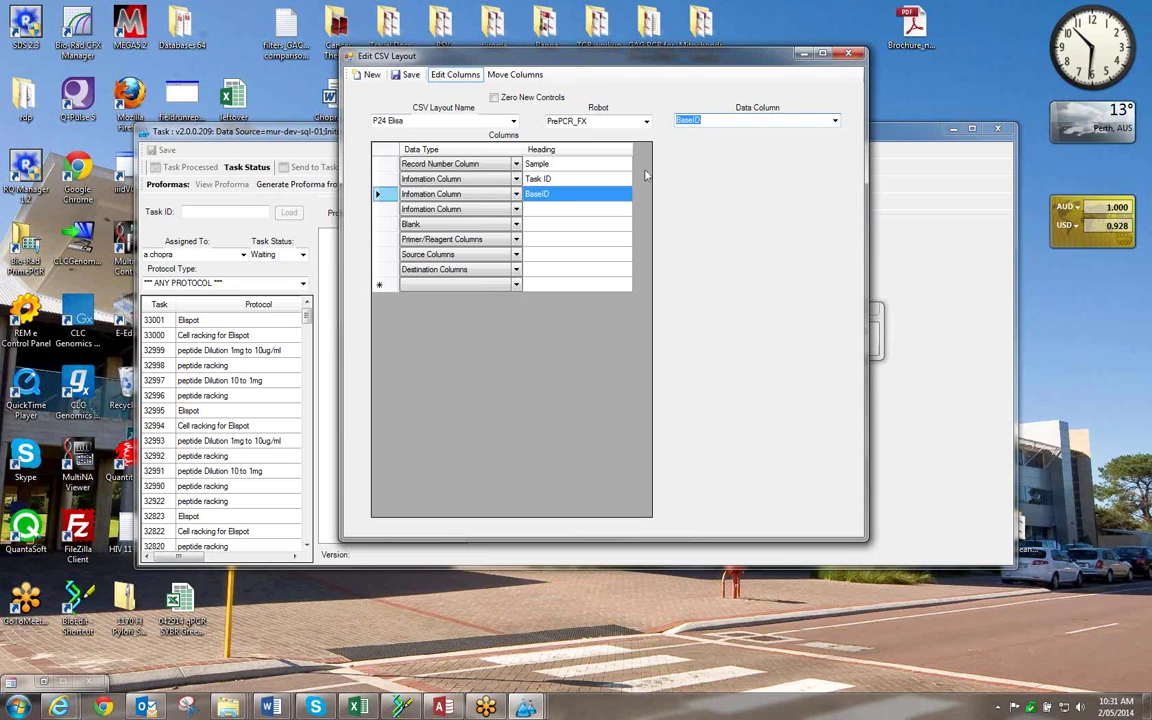
Assign SampleID as the data column of the third Infomation Column, and give the Blank column the heading Barcode.
click(543, 211)
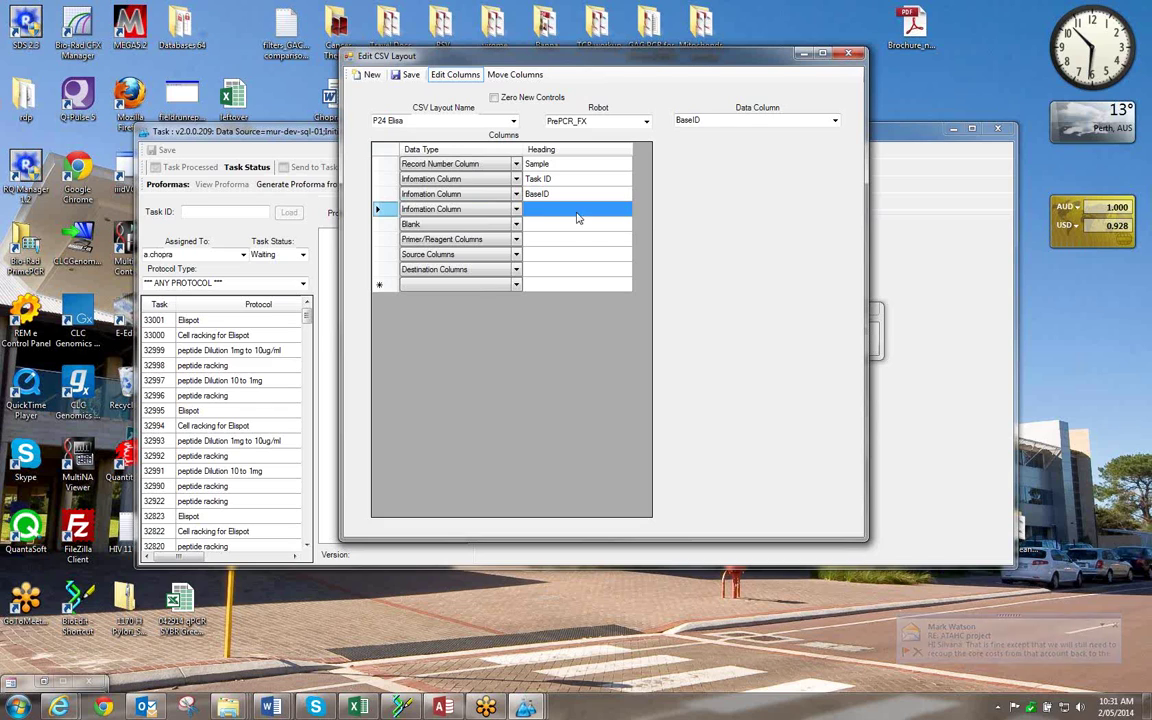
click(509, 209)
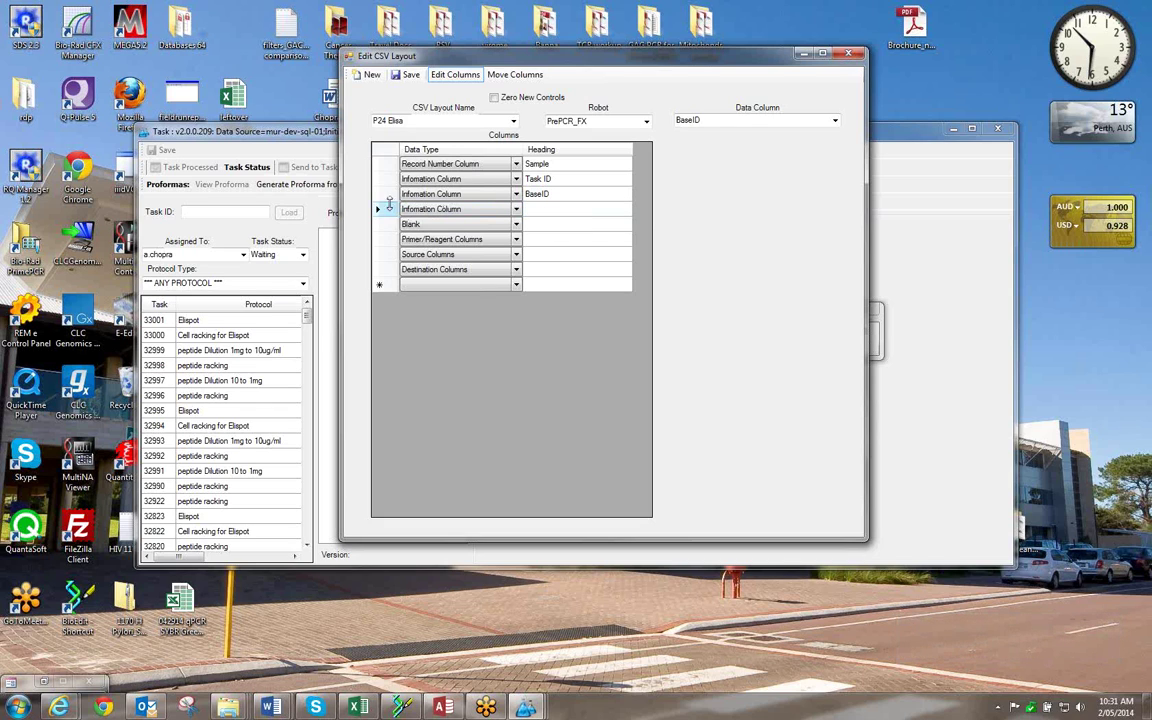
click(835, 123)
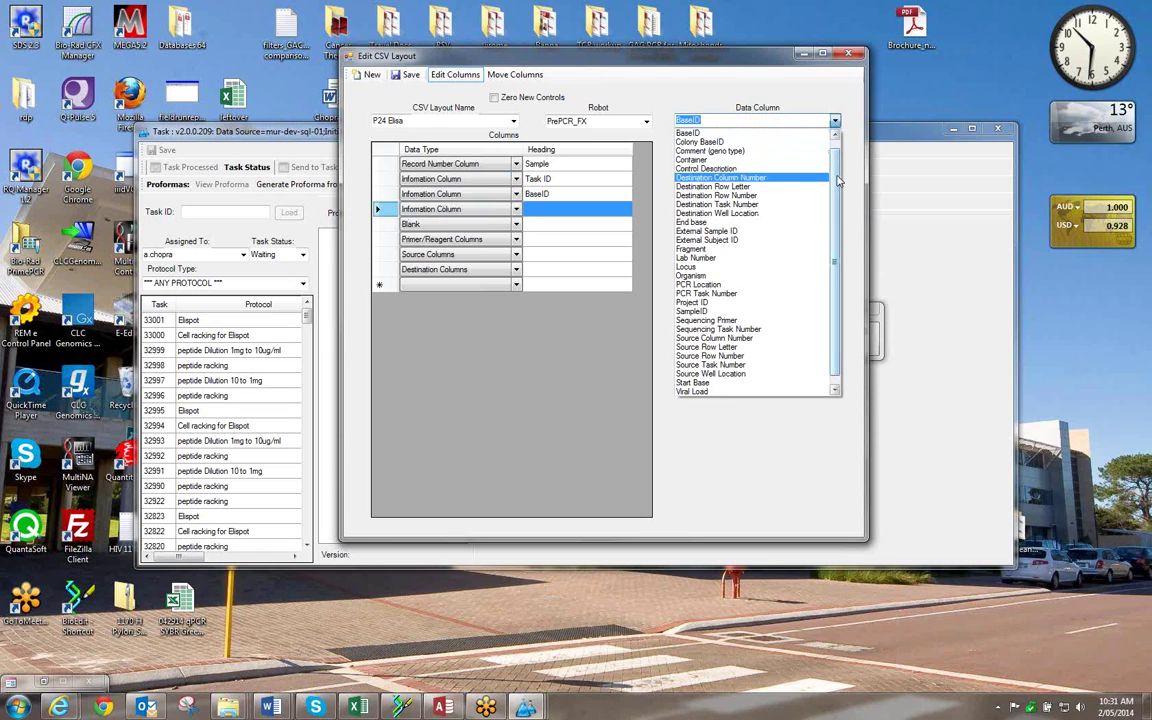
click(720, 311)
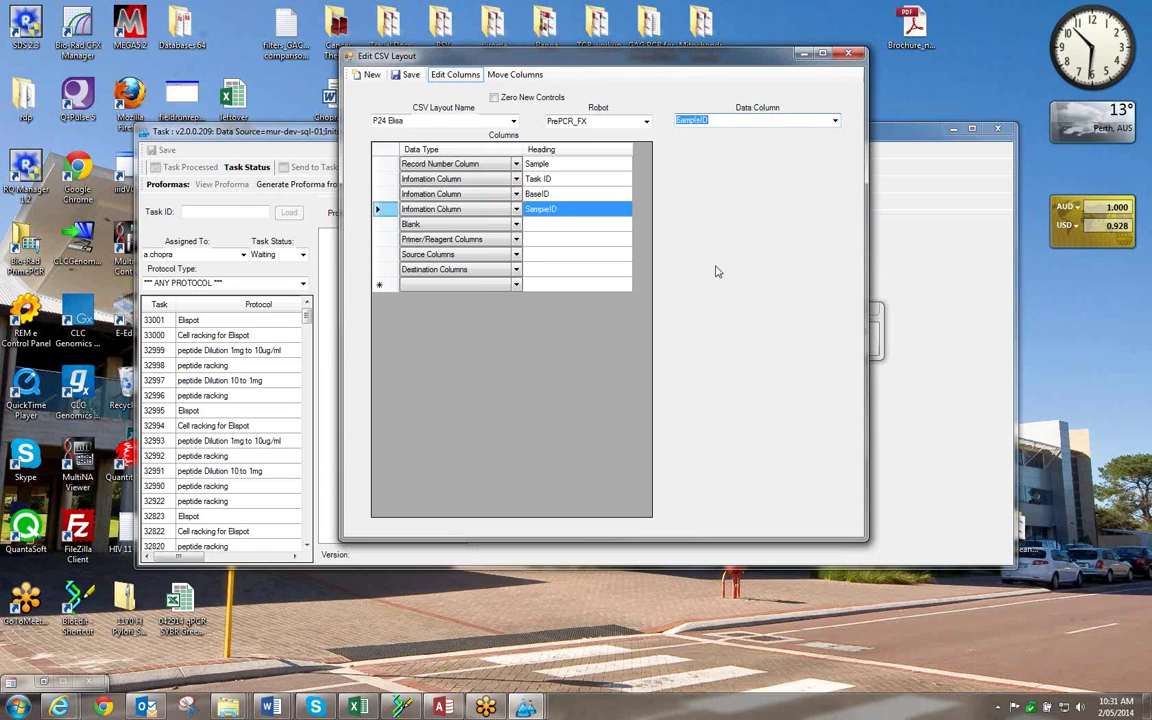
click(382, 225)
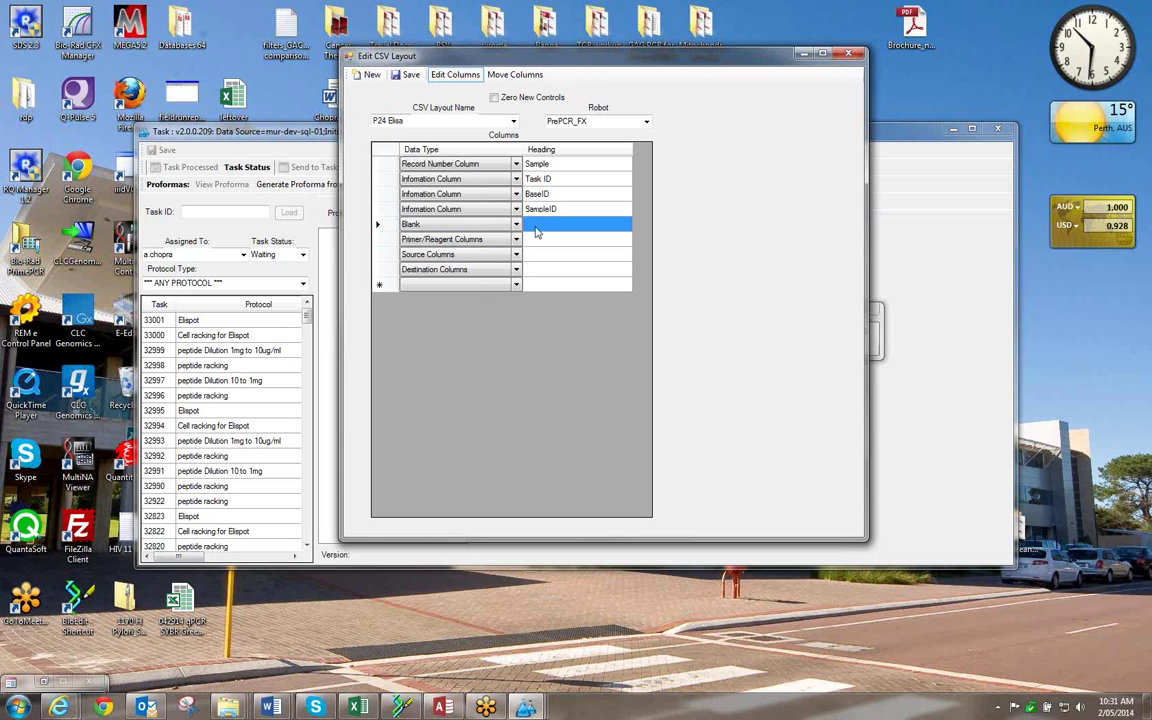
text(Barcode)
Set the Primer/Reagent Columns row's robot plate name to Antibody and its reagent to Antibody HRP conjugated.
click(383, 240)
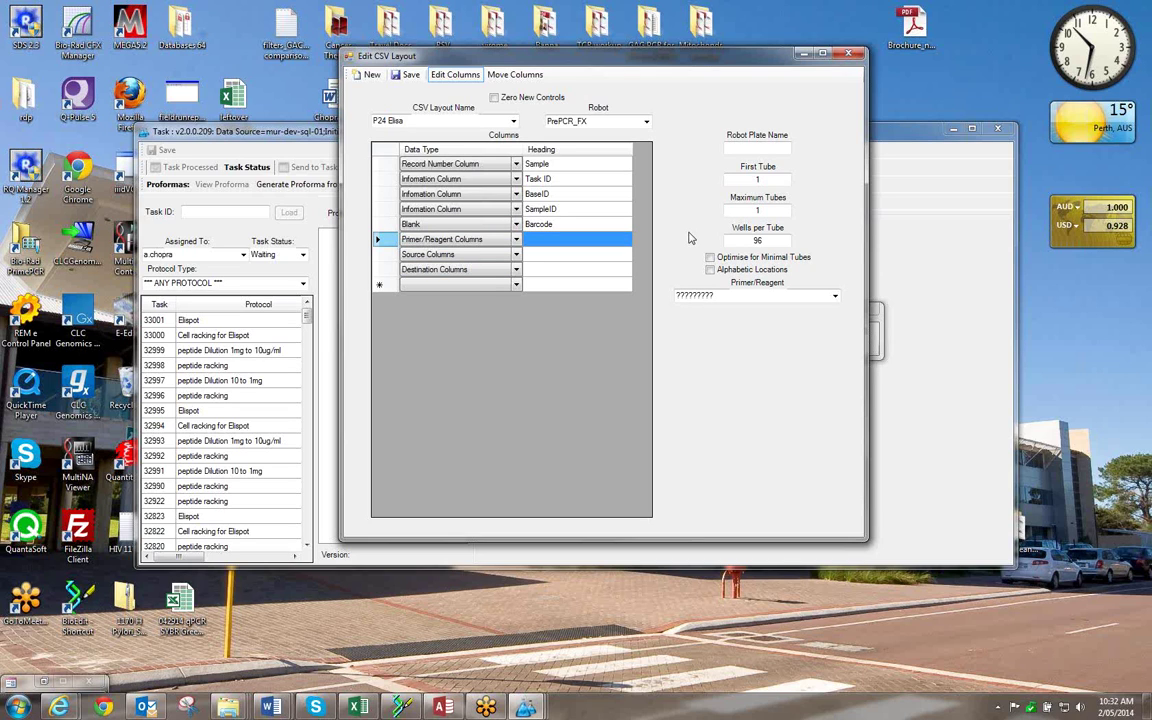
click(735, 149)
text(Antibody)
click(835, 297)
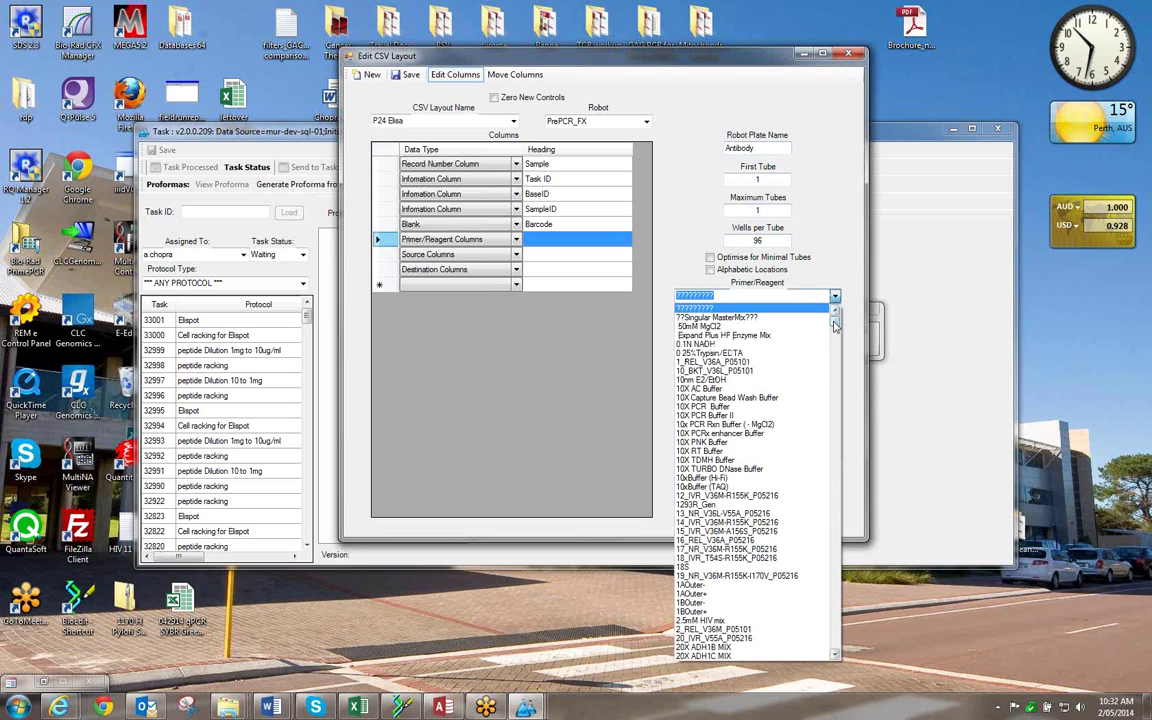
drag(835, 325, 835, 342)
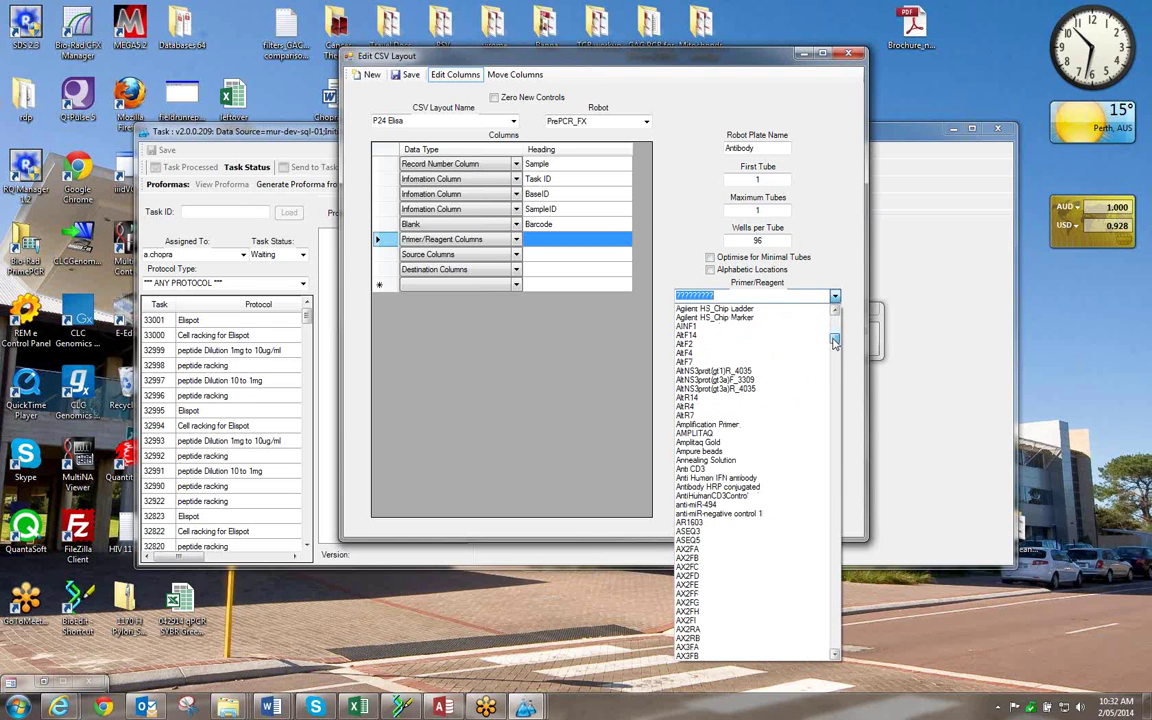
click(740, 487)
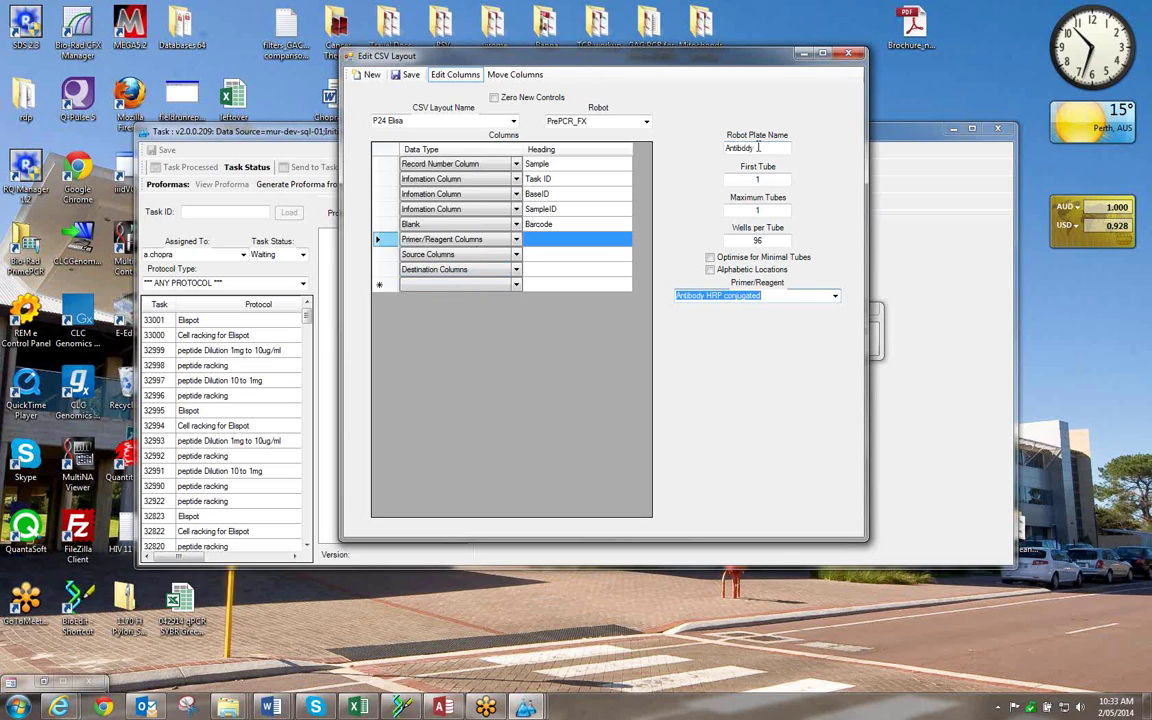
Enter Antibody as the heading of the Primer/Reagent Columns row.
click(392, 257)
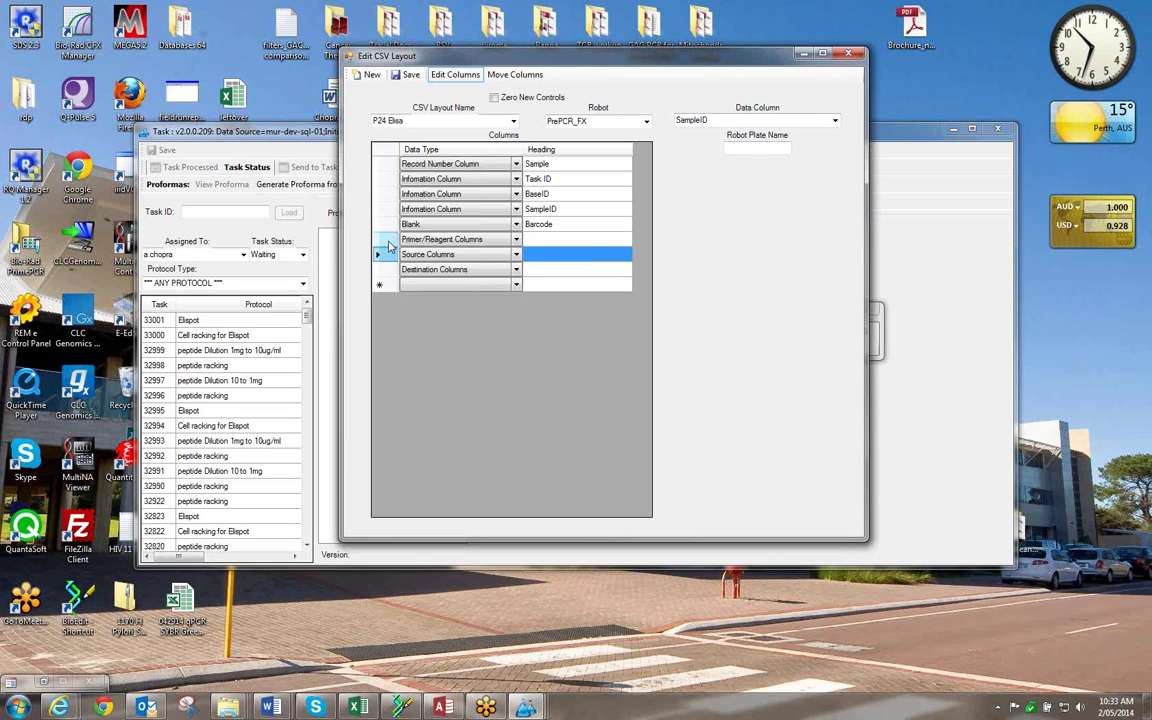
click(535, 242)
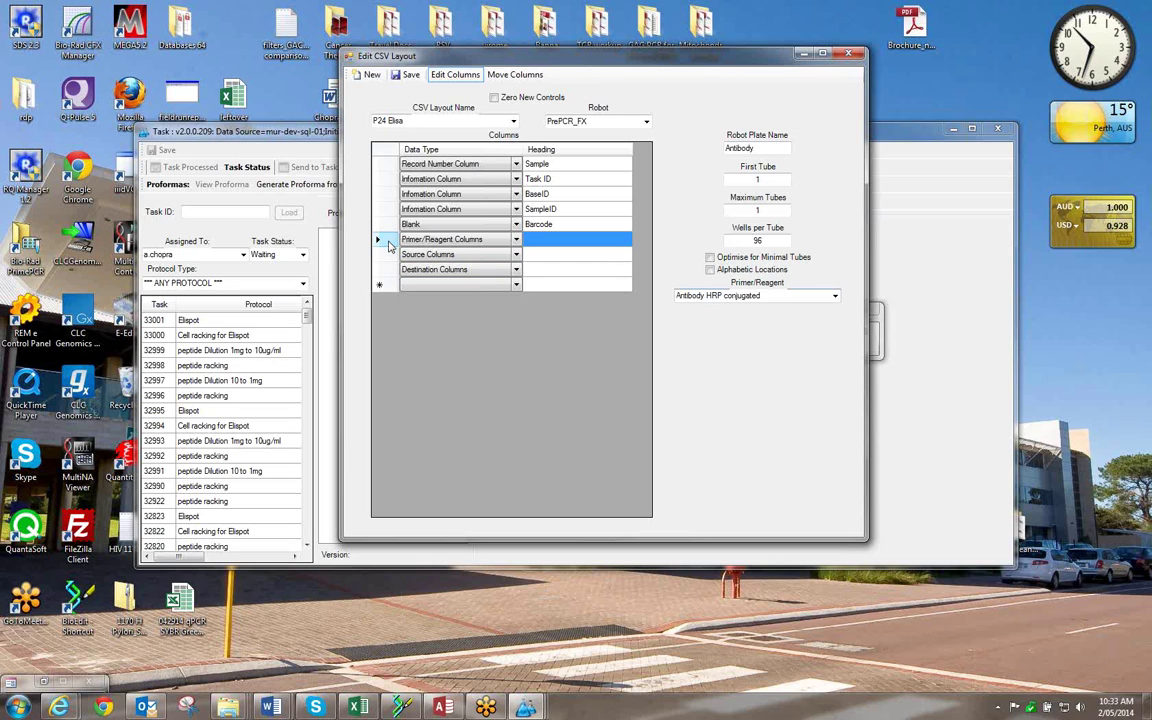
click(535, 241)
text(A)
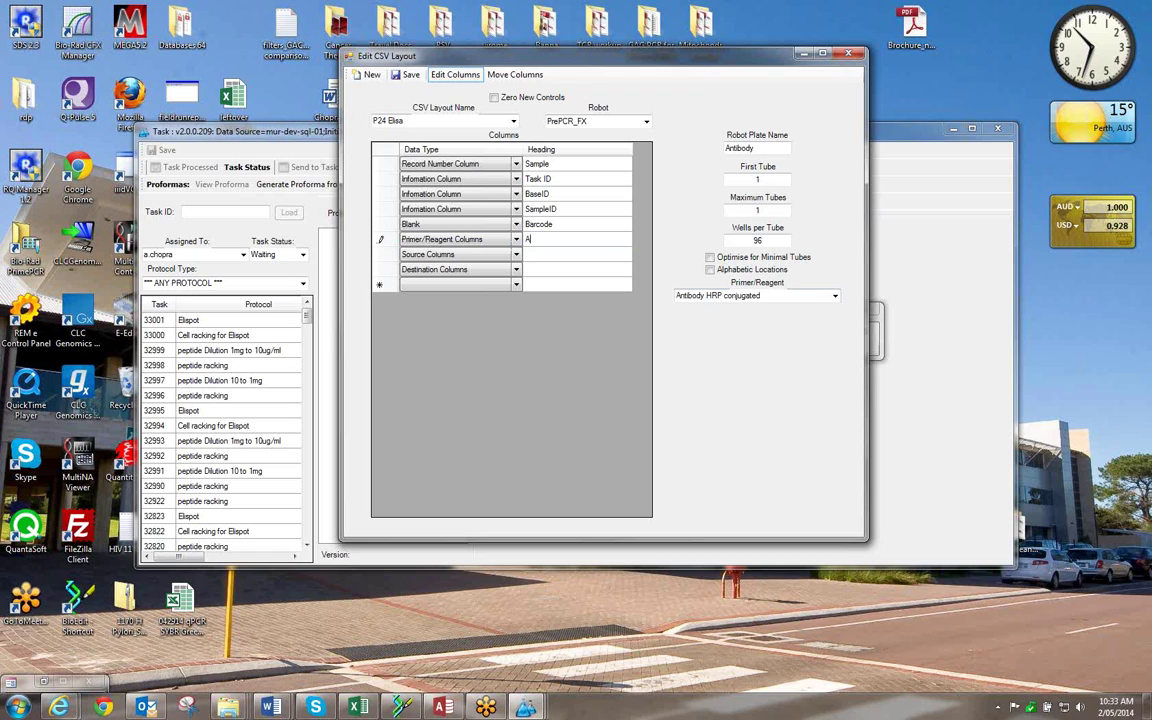
text(ntibody)
Set the Source Columns row to the Source Well Location data column, with Serum as both robot plate name and heading.
click(392, 258)
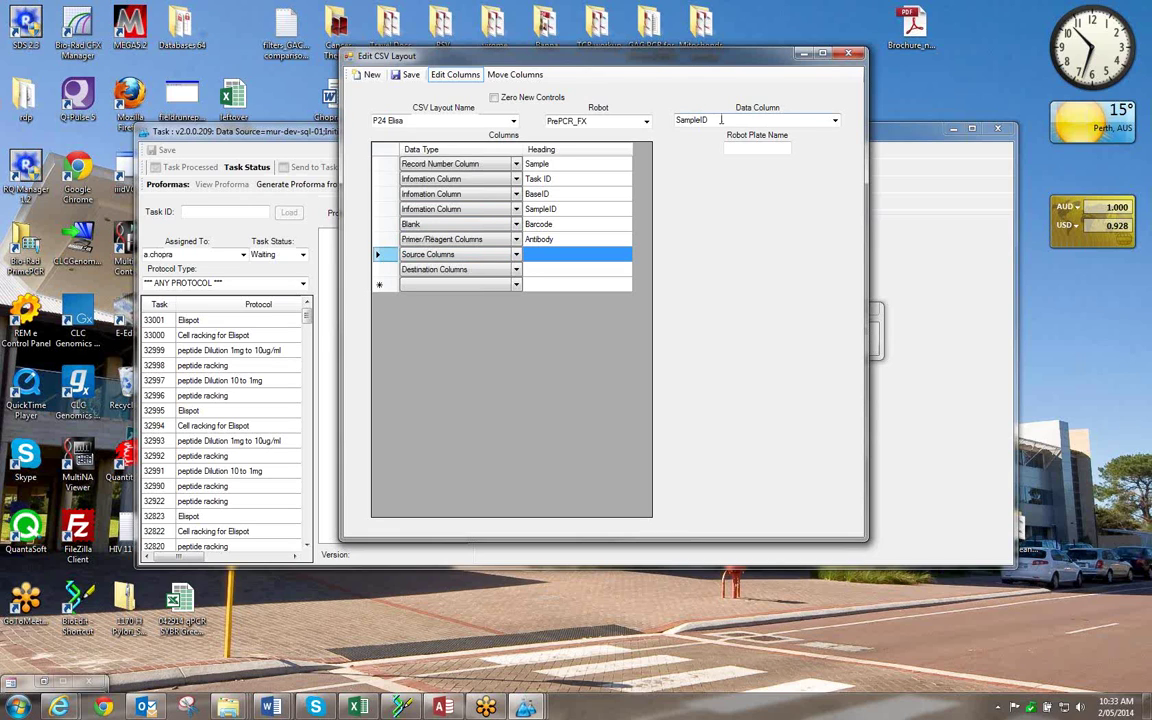
click(835, 121)
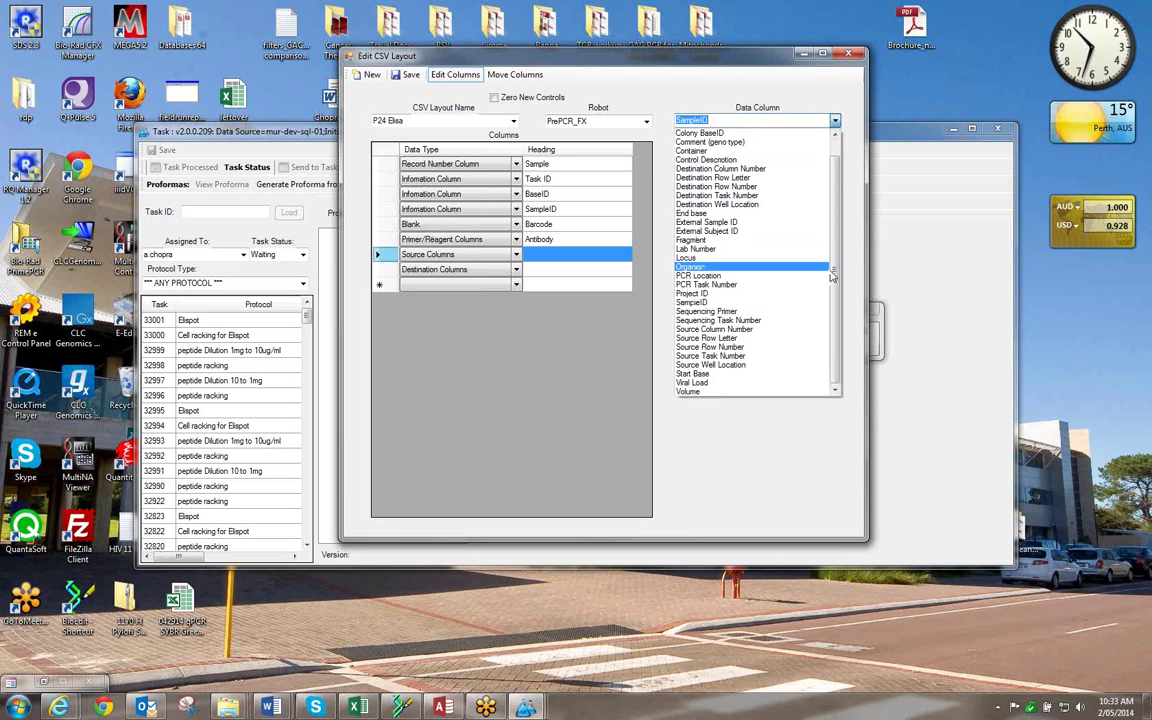
click(735, 368)
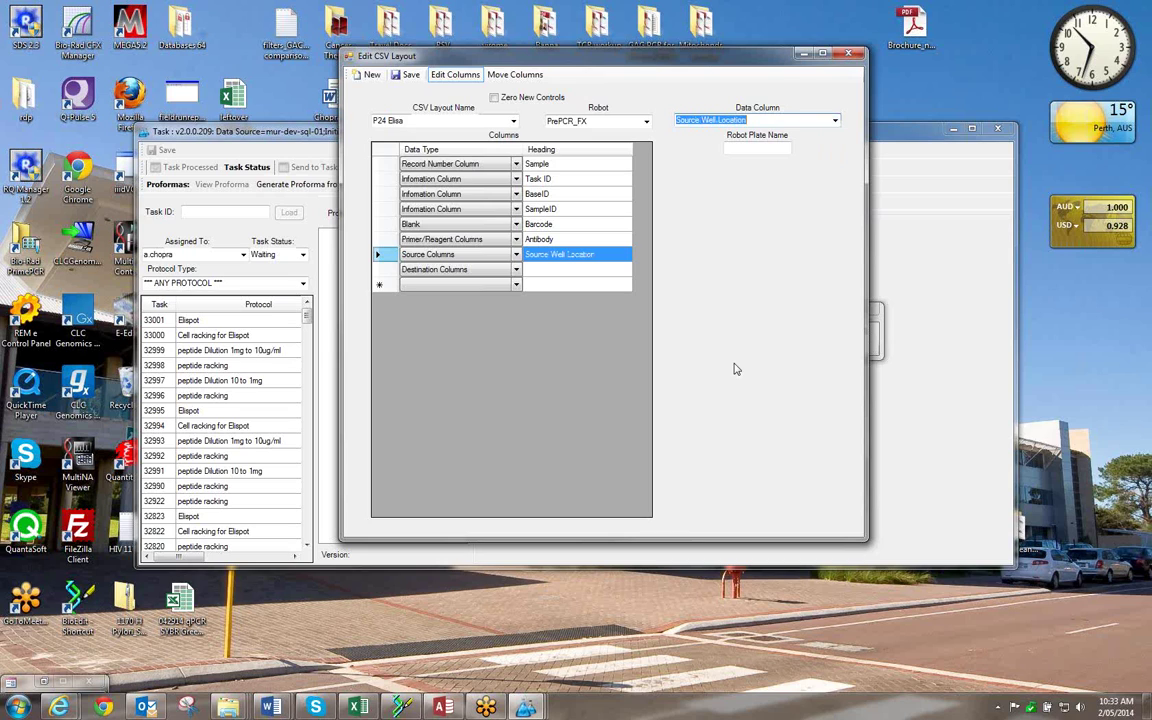
click(736, 147)
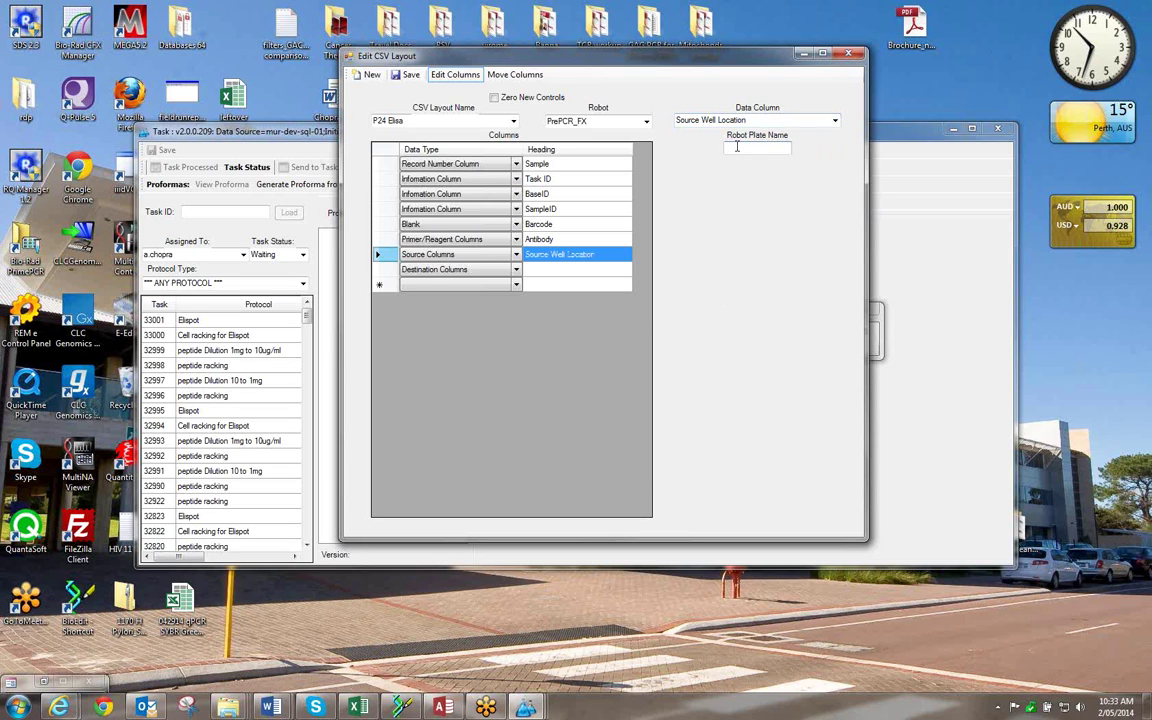
text(Serum)
click(599, 256)
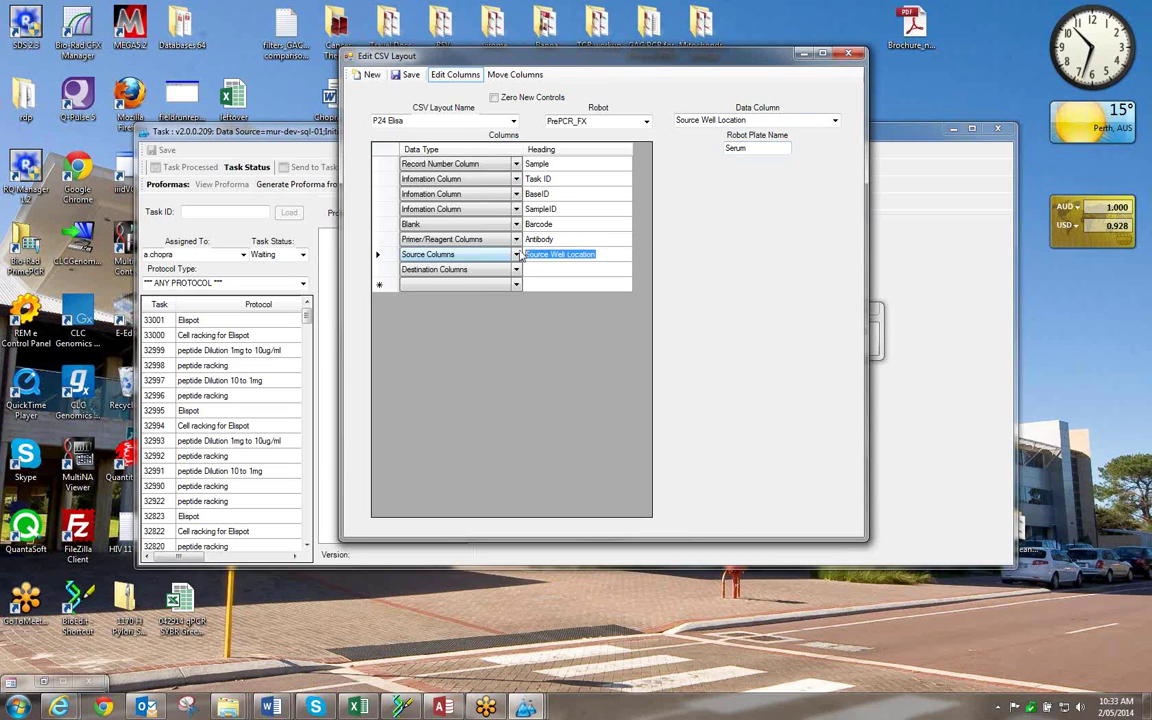
text(Serum)
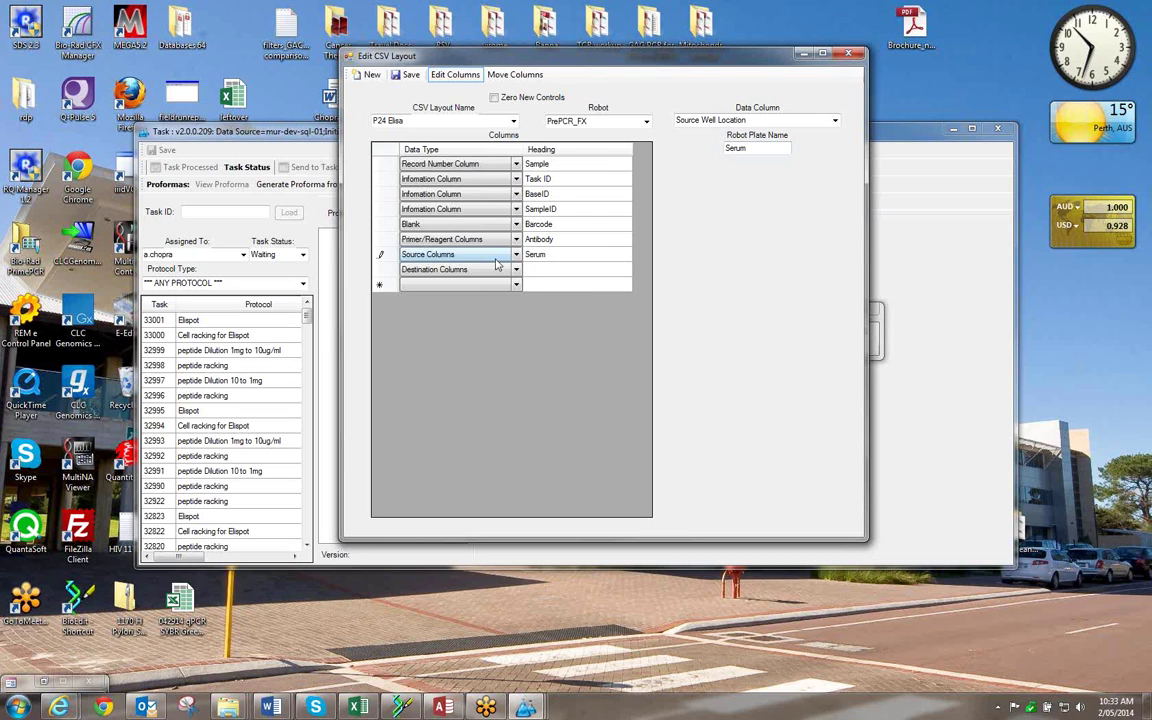
key(Return)
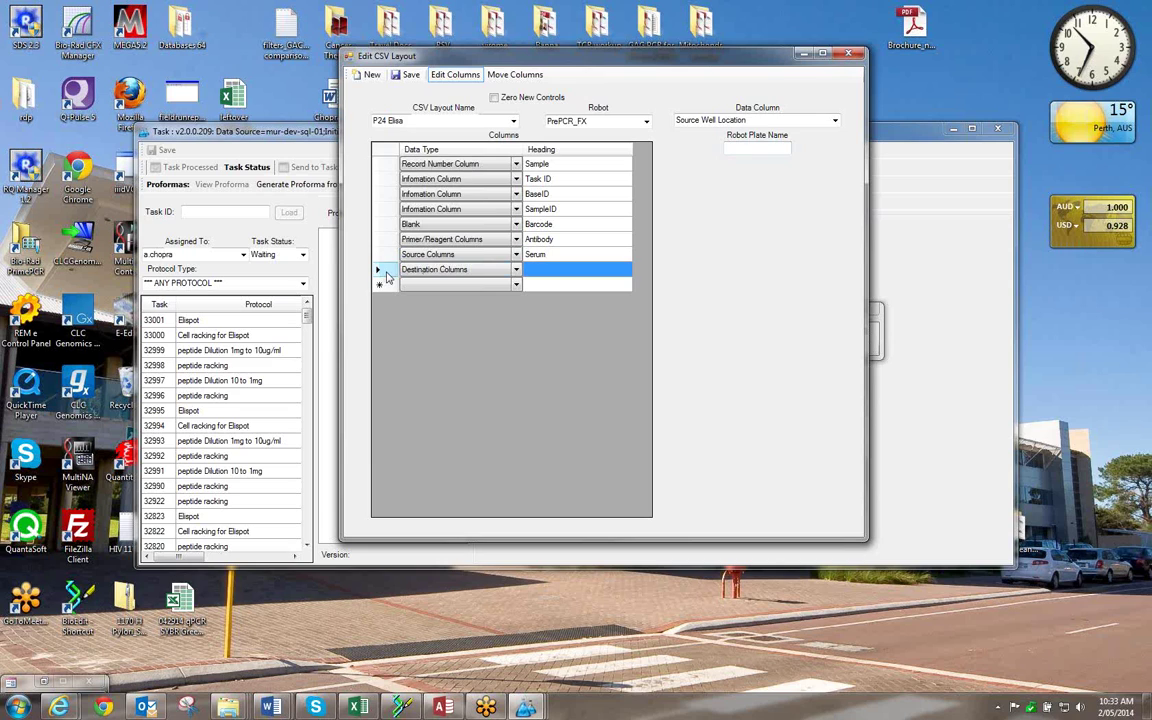
Try to give the Destination Columns row the heading Elisa and the data column Destination Well Location.
click(531, 270)
text(Elisa)
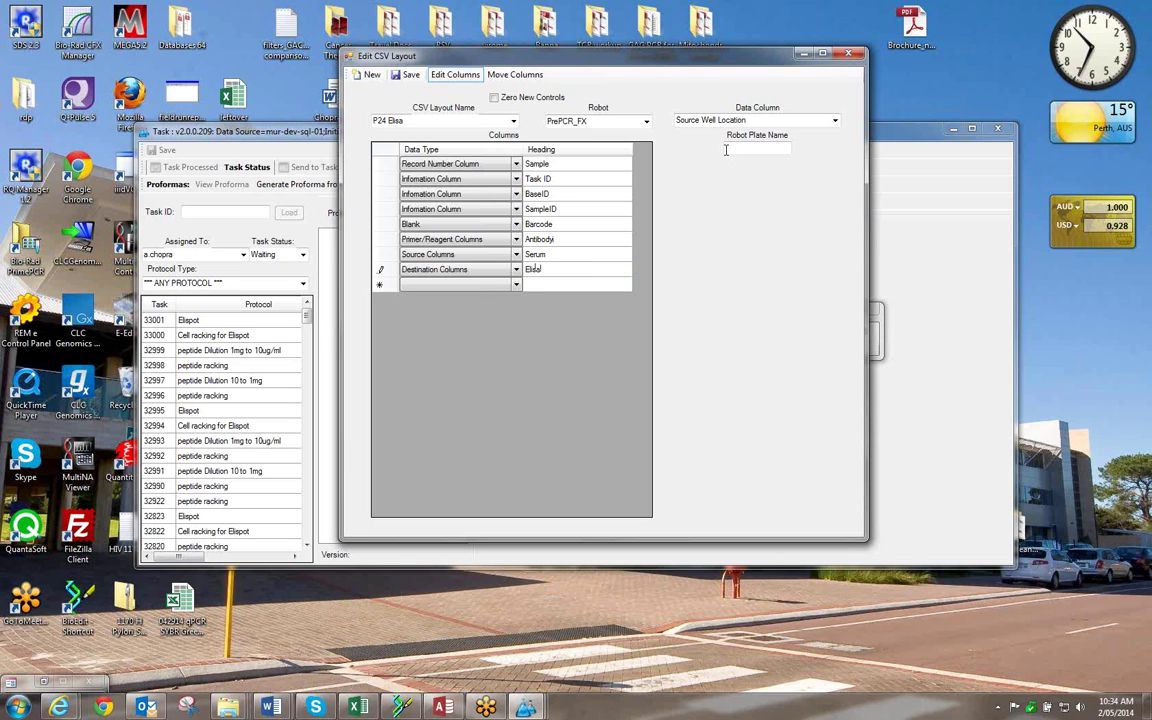
click(836, 121)
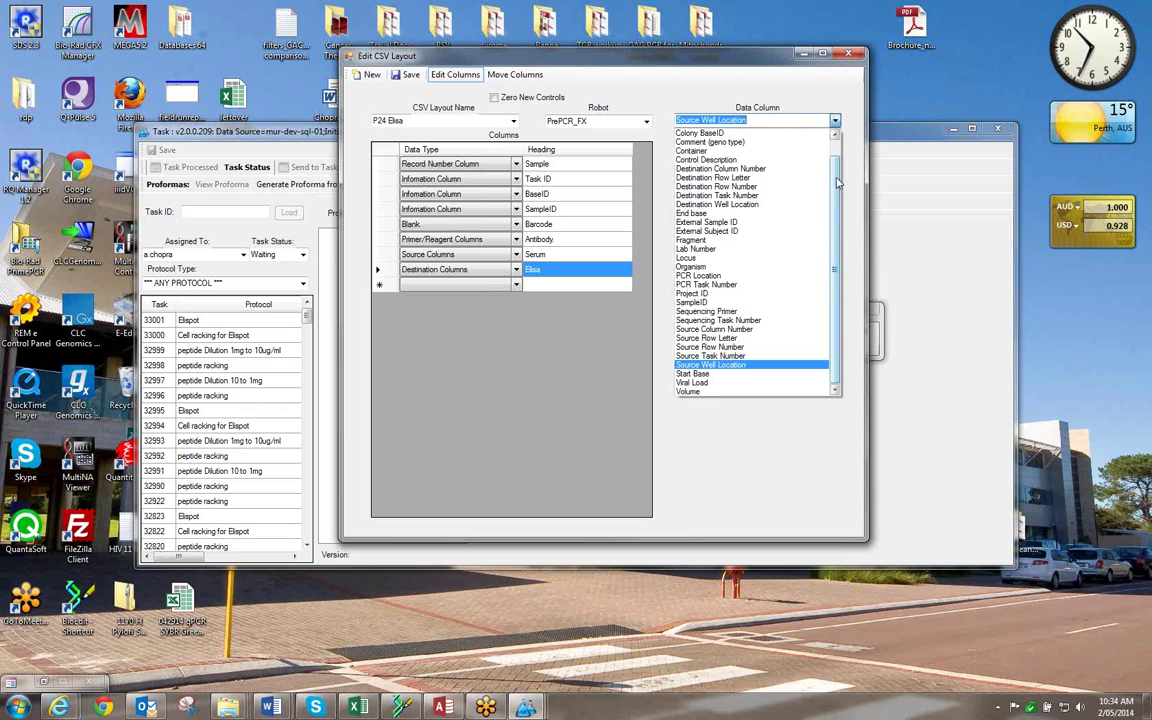
click(757, 205)
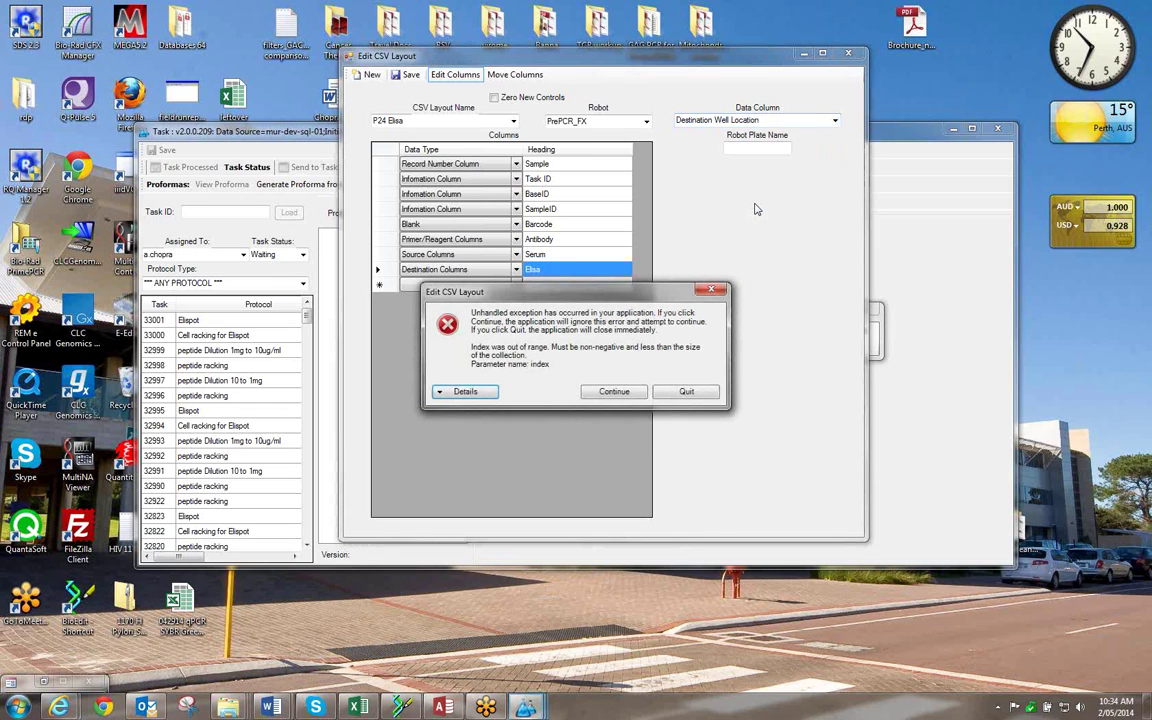
click(613, 392)
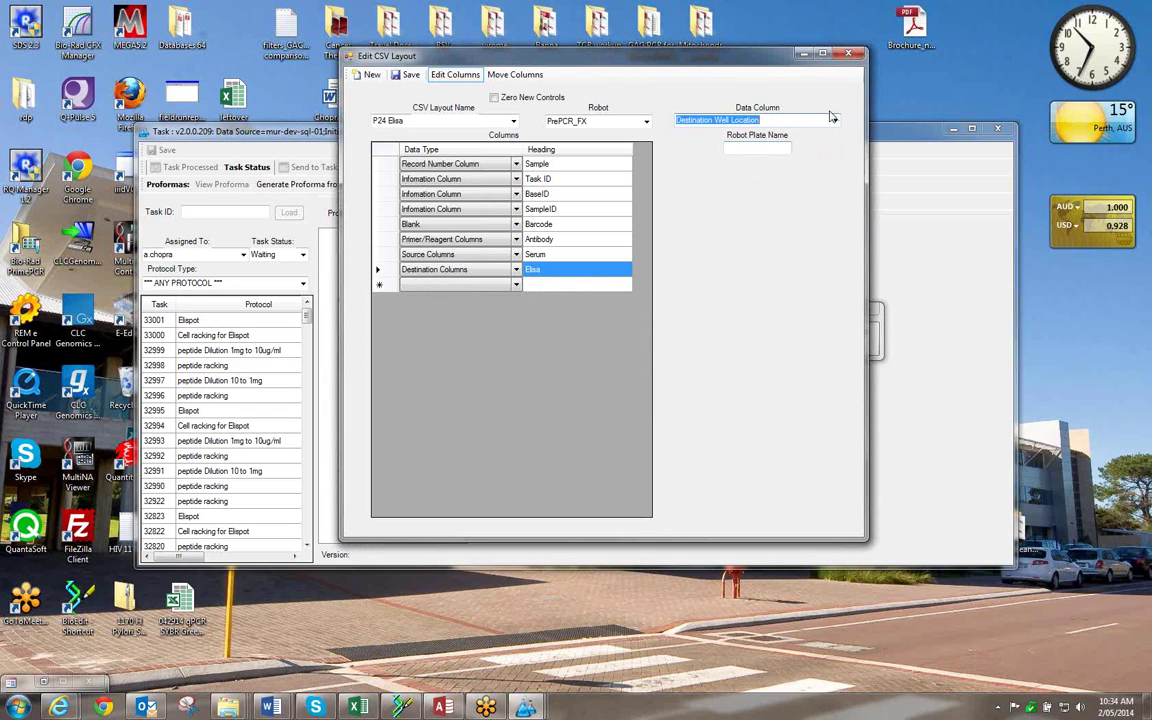
Try to enter a robot plate name for the Destination Columns row, reselecting Destination Well Location as its data column.
click(737, 148)
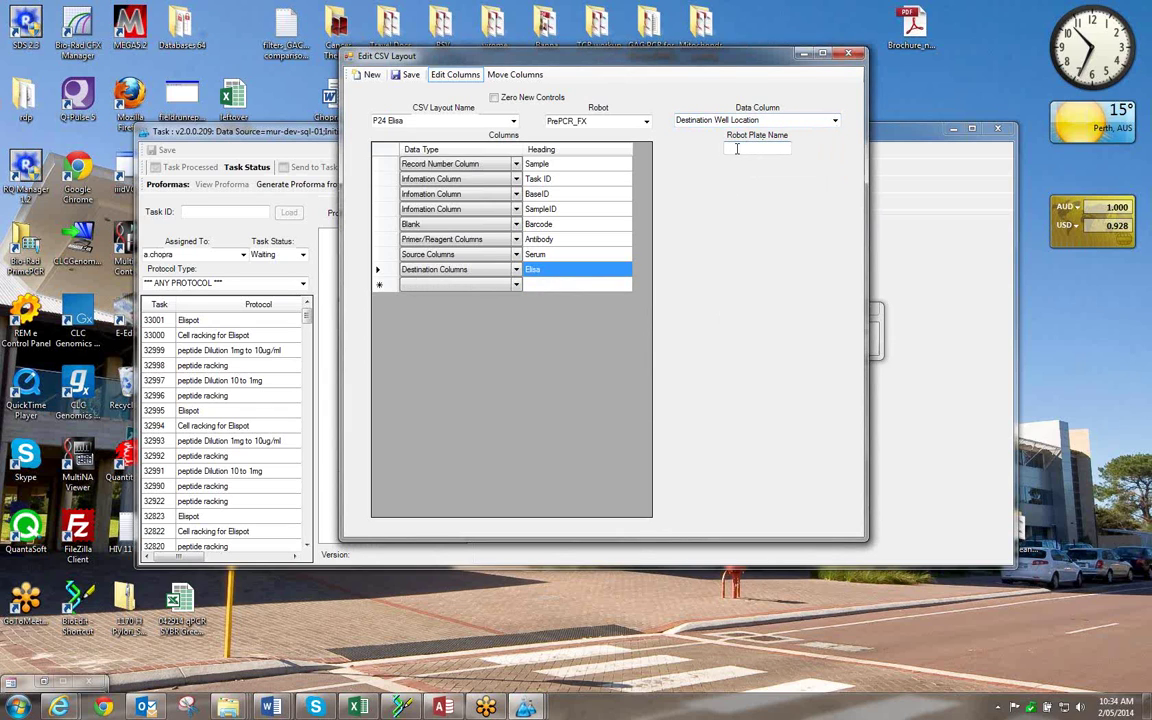
text(E)
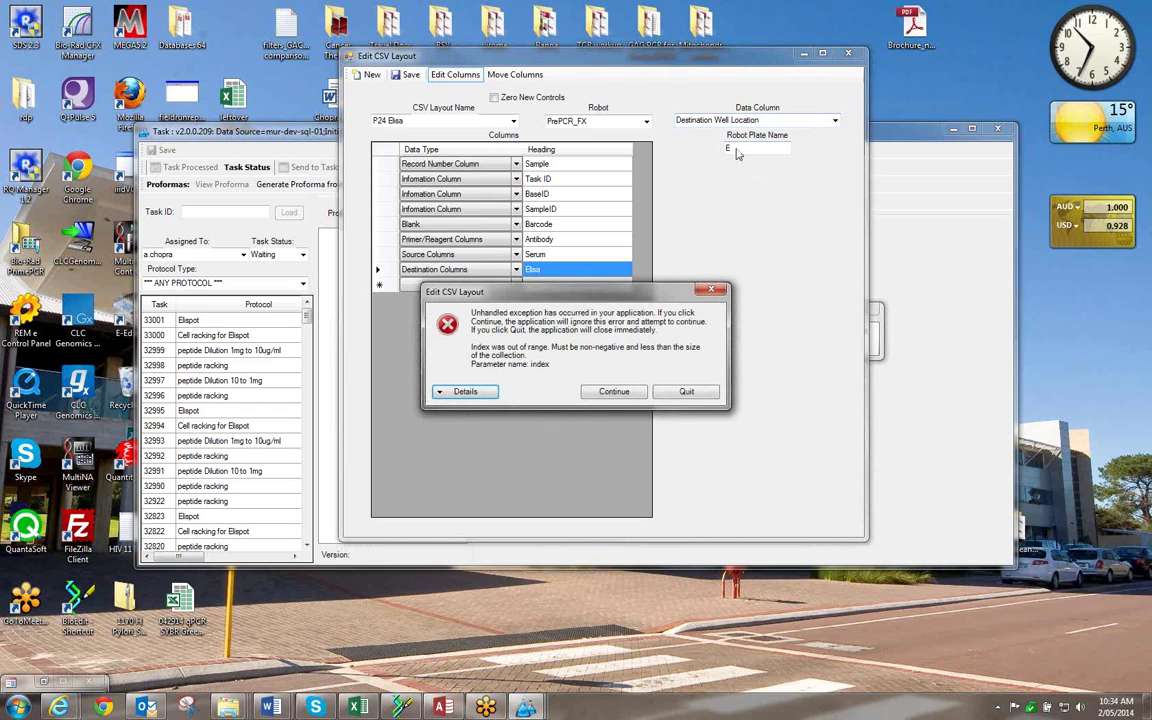
click(613, 391)
click(834, 121)
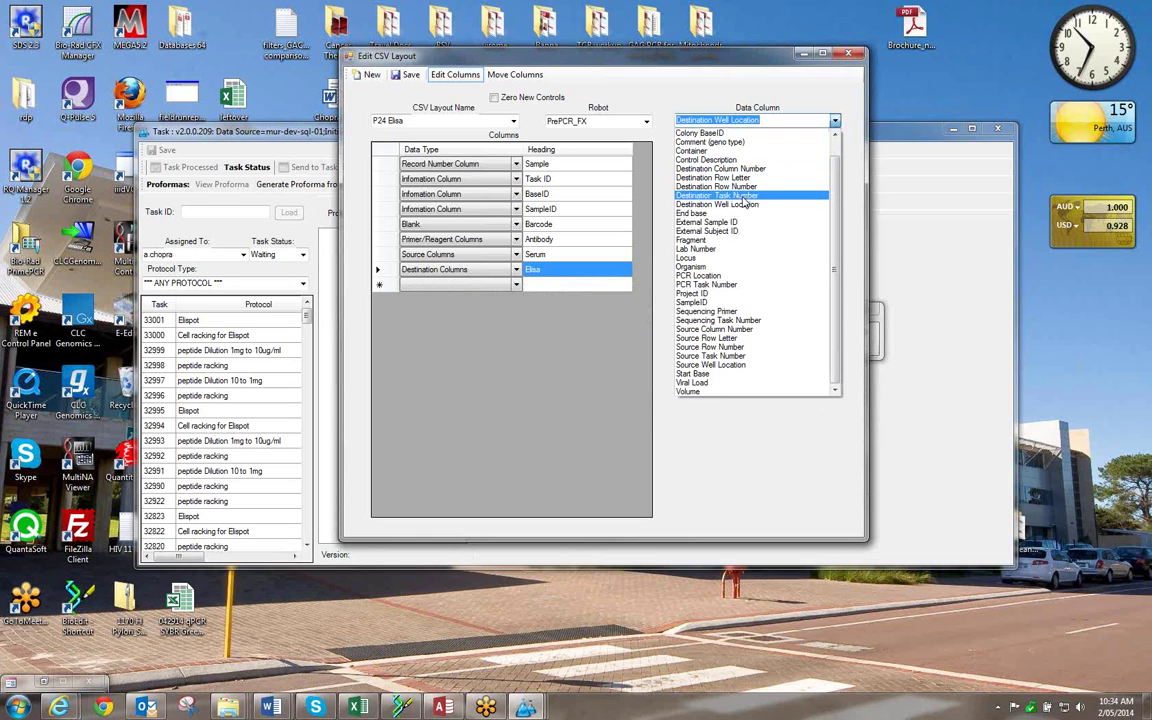
click(740, 205)
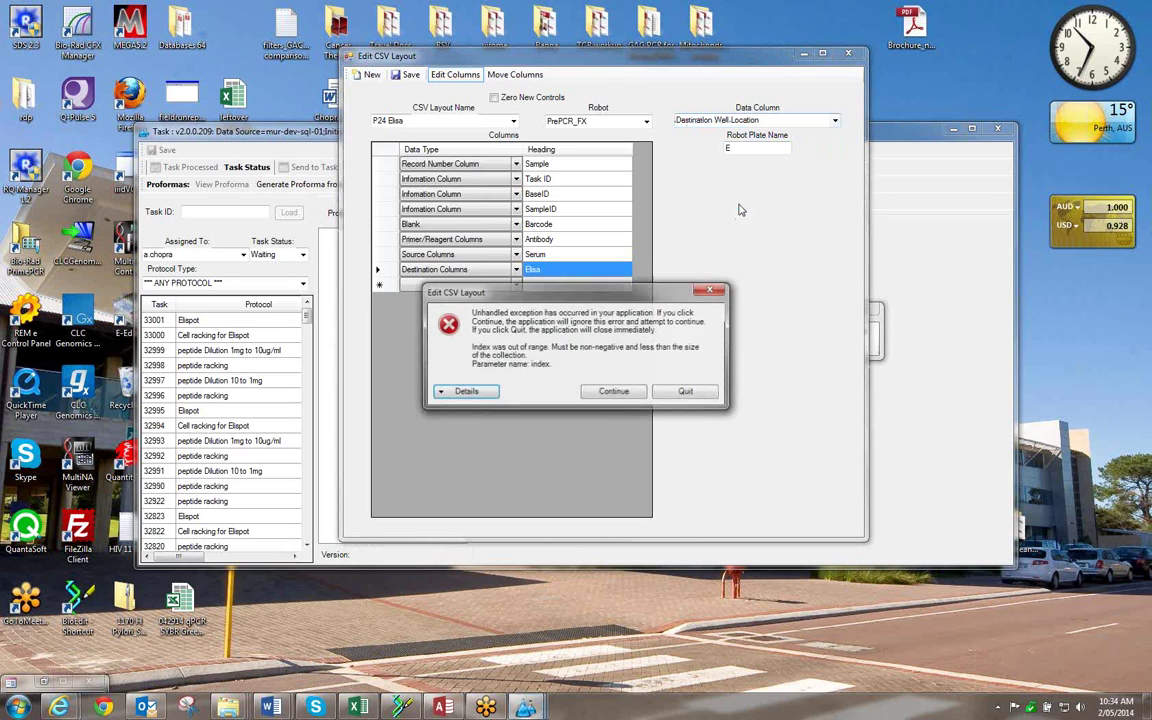
click(612, 391)
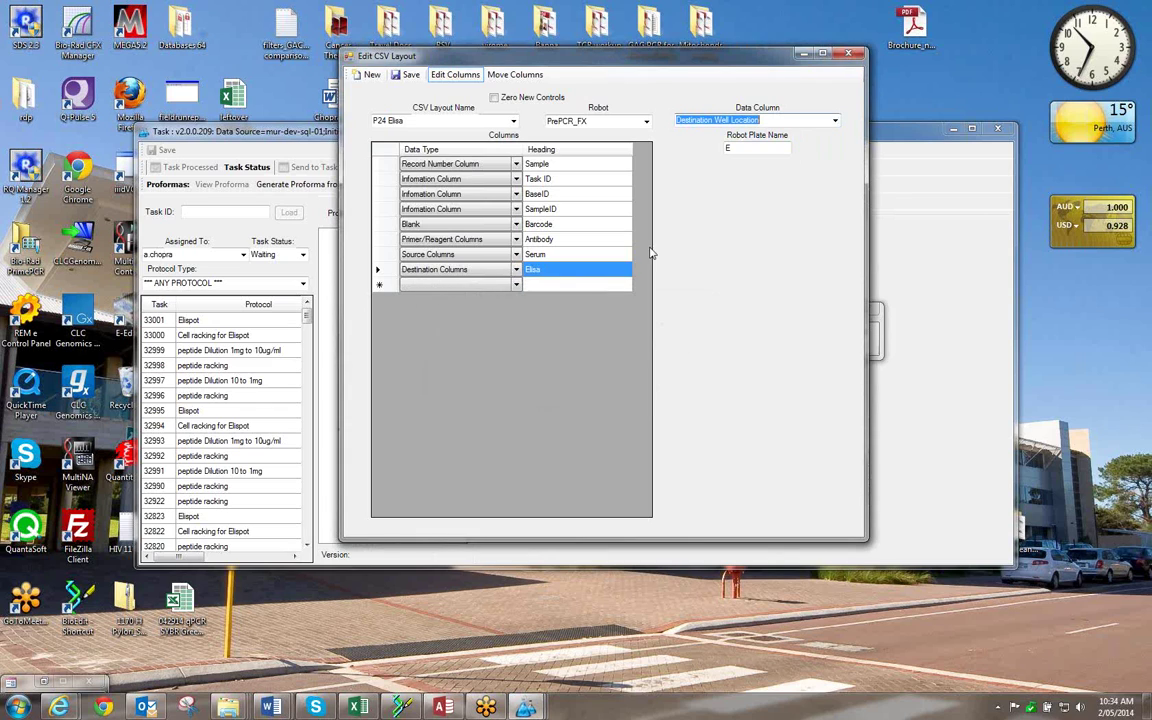
click(735, 148)
text(l)
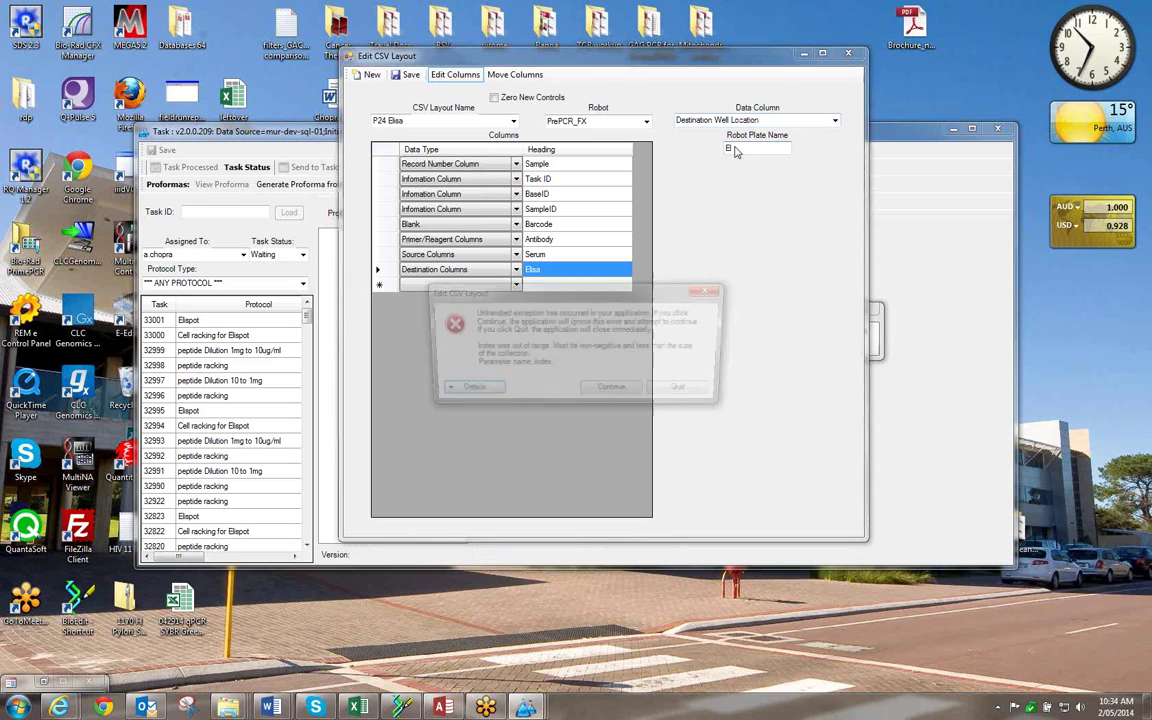
click(608, 394)
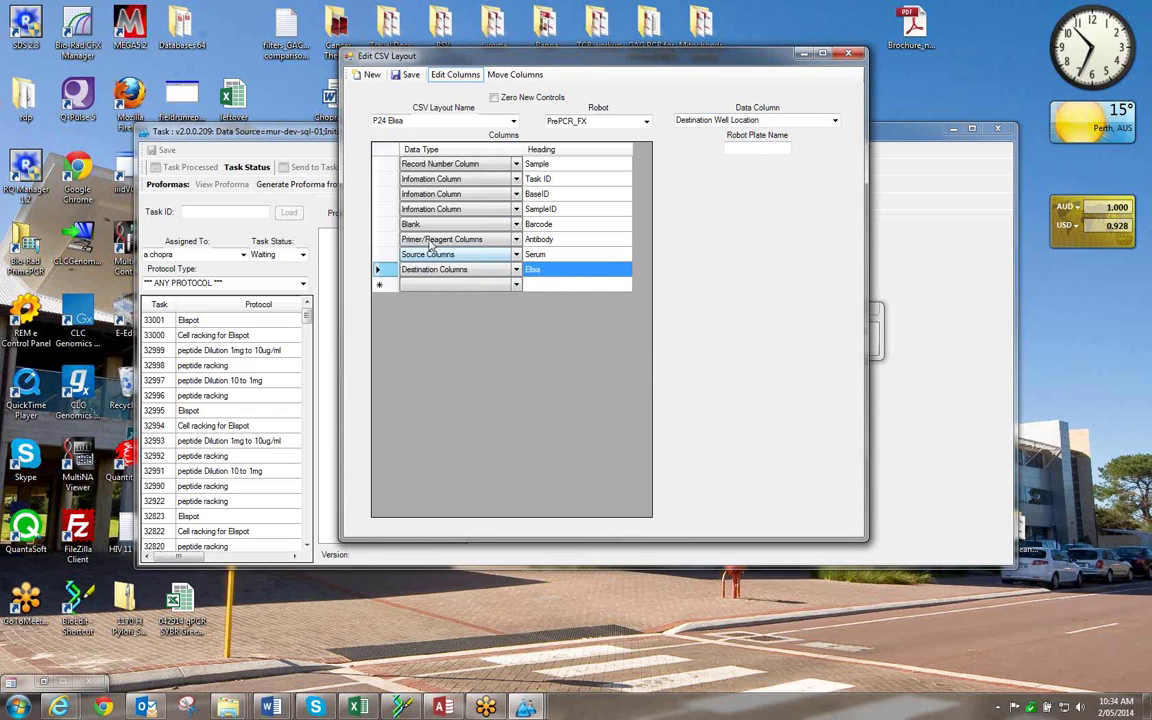
Set the Destination Columns row to the Destination Task Number data column with robot plate name Elisa, and save the CSV layout.
click(835, 121)
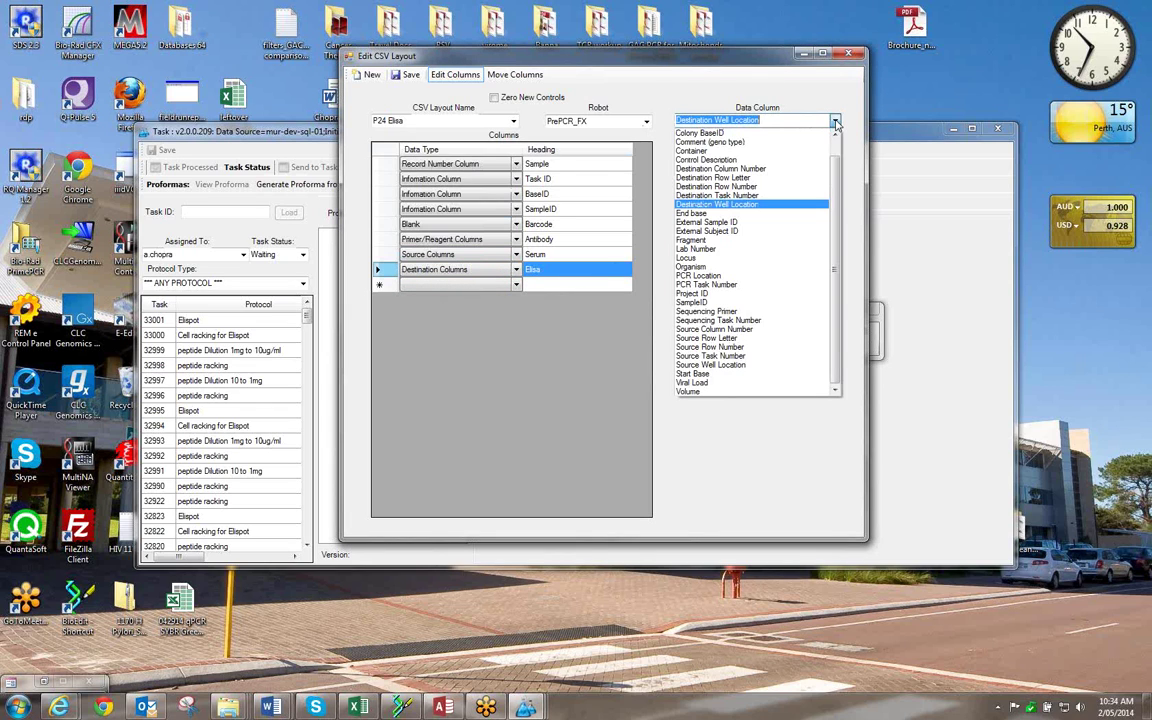
drag(833, 191, 833, 176)
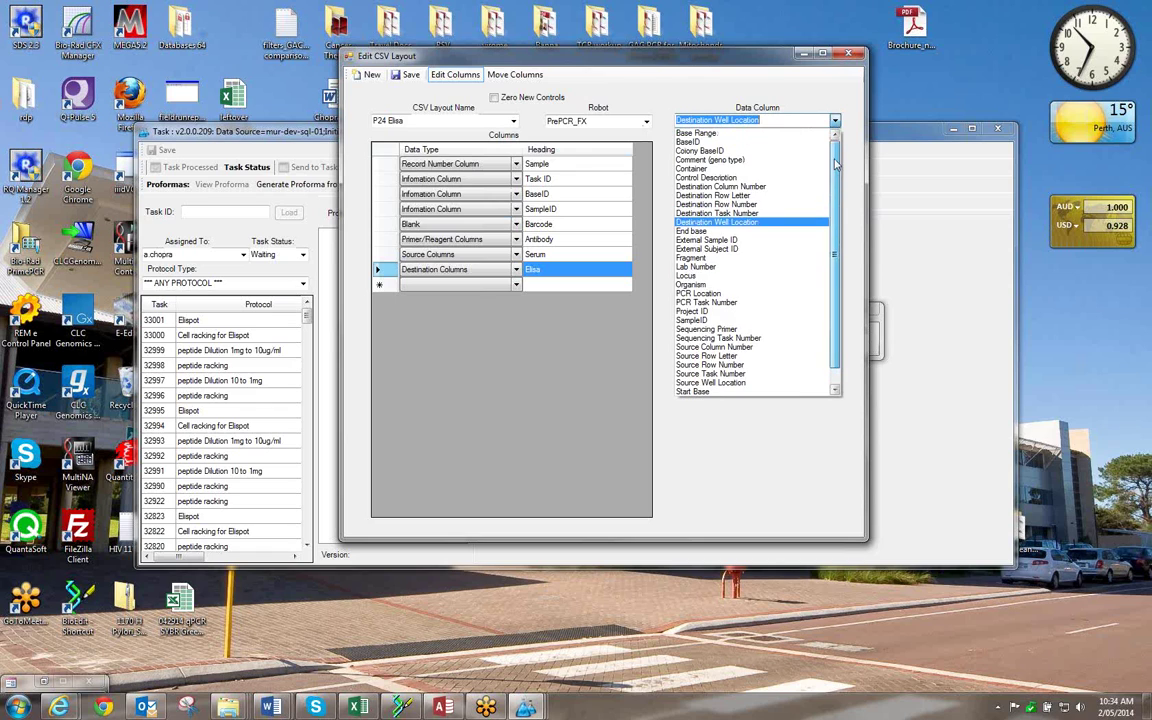
click(696, 214)
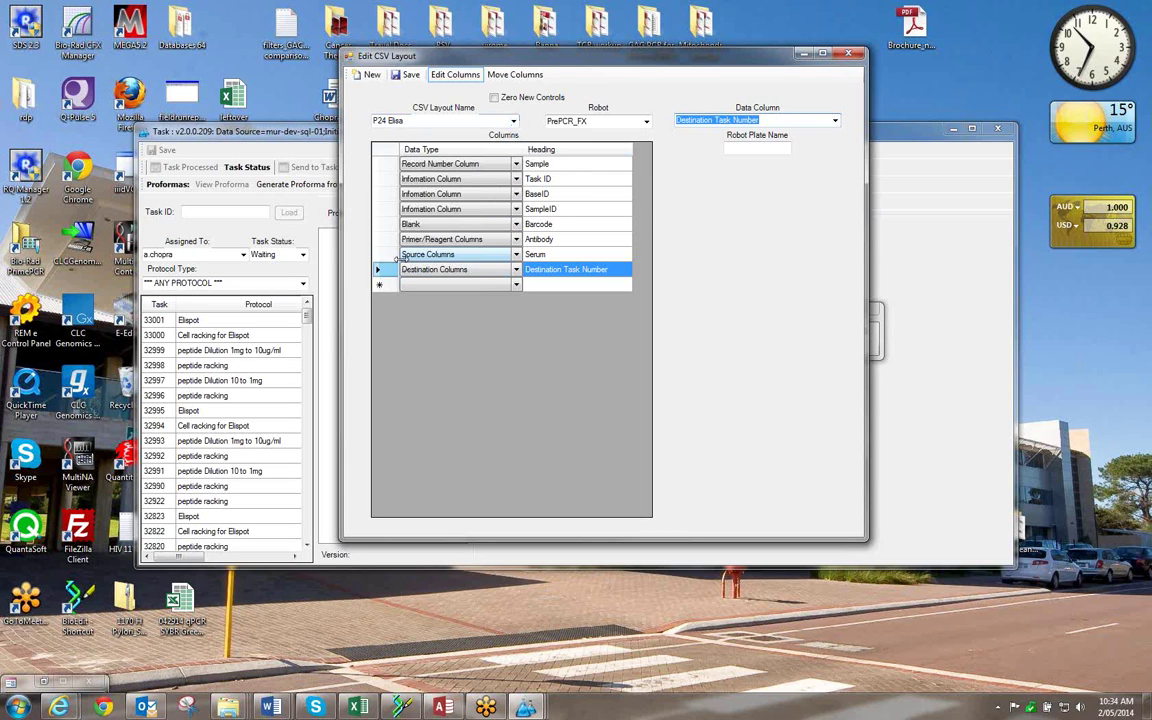
click(729, 149)
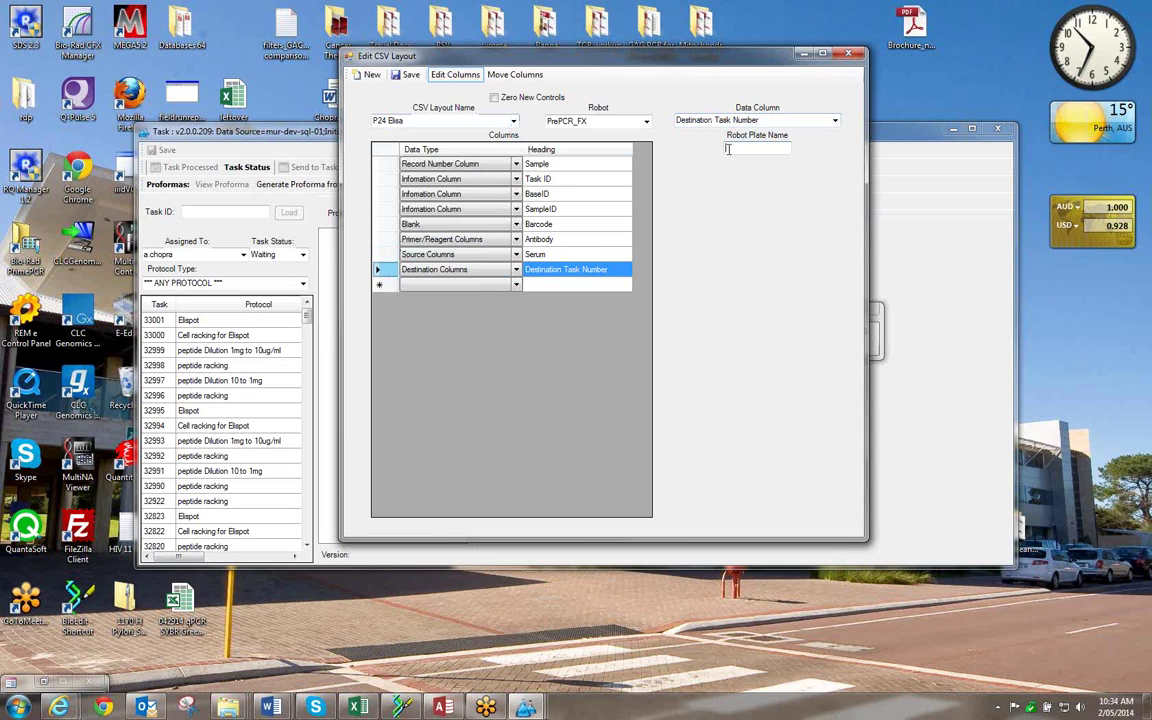
text(Elisa)
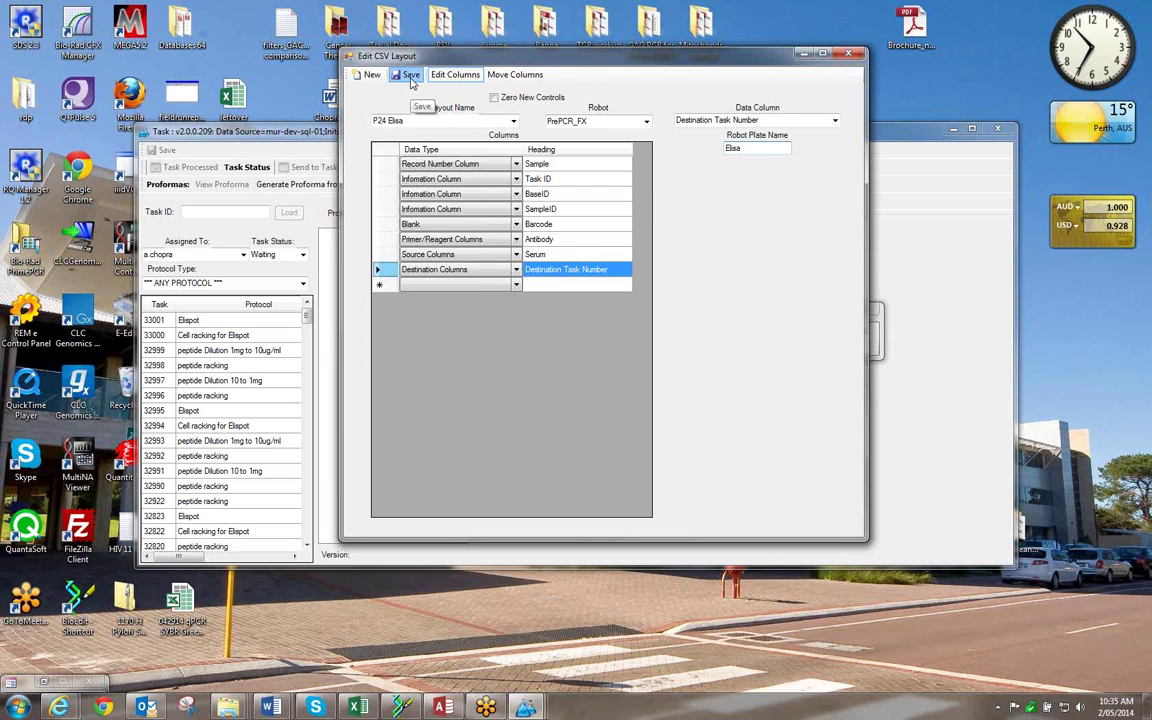
click(411, 77)
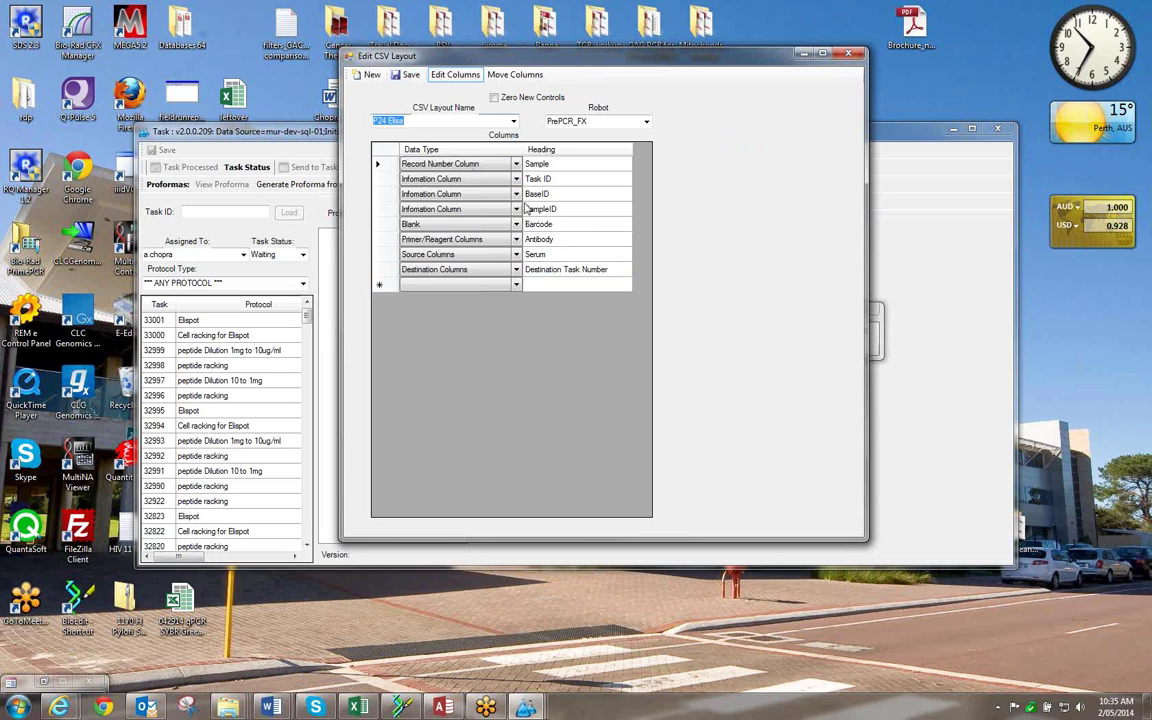
Review the data column and robot plate name of every row in the P24 Elisa layout, and close the layout editor.
click(385, 269)
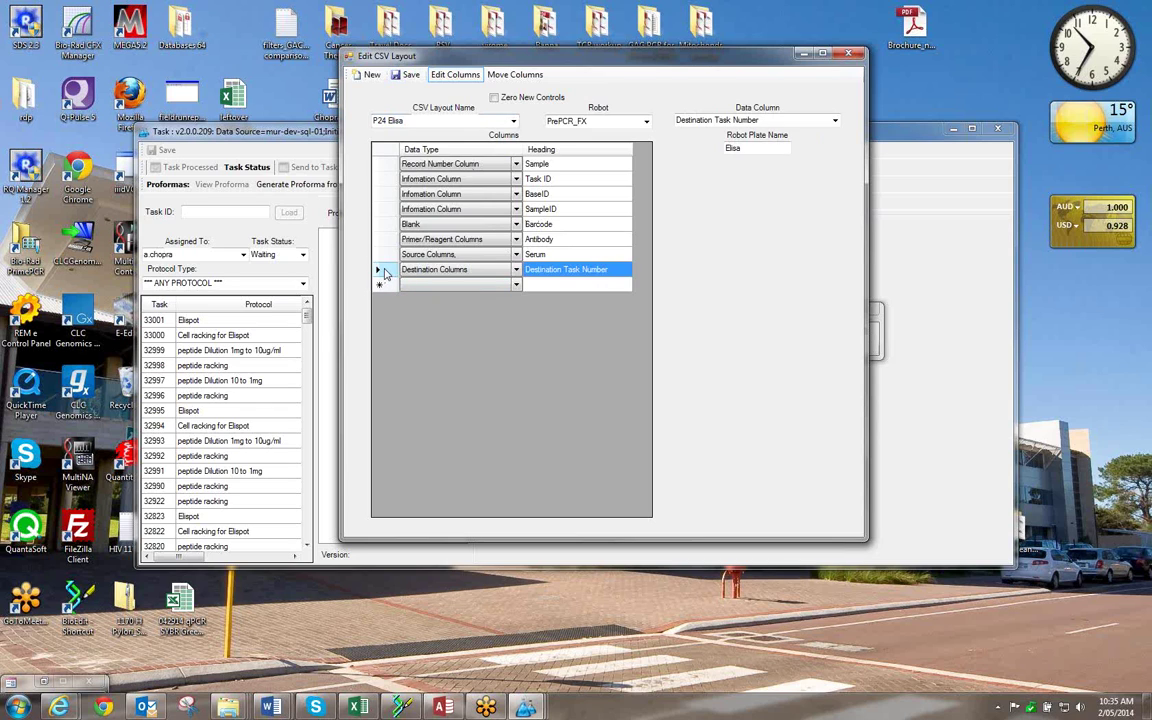
click(384, 254)
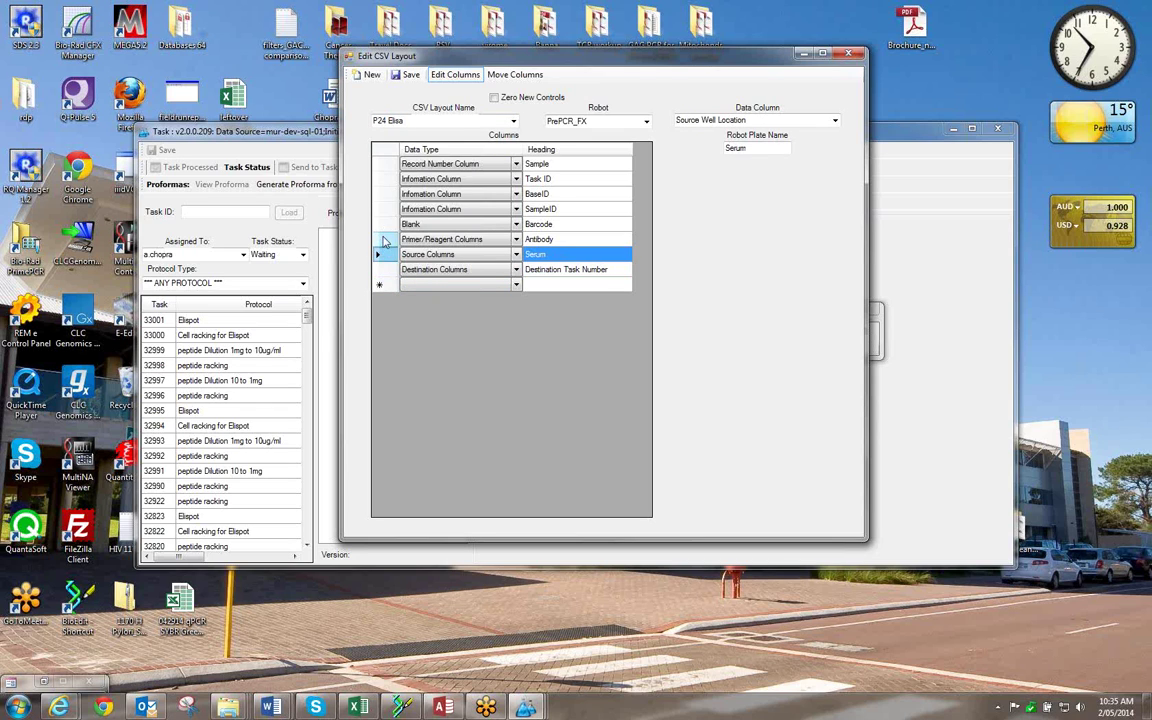
click(384, 239)
click(384, 224)
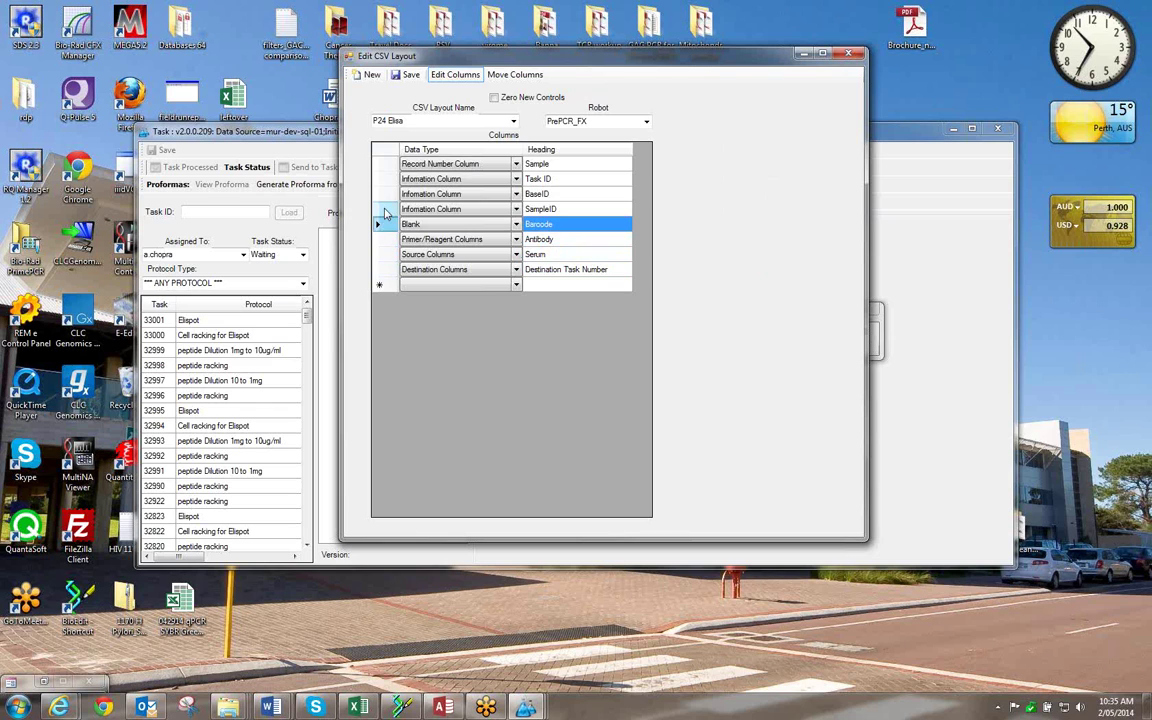
click(385, 209)
click(384, 194)
click(384, 179)
click(384, 164)
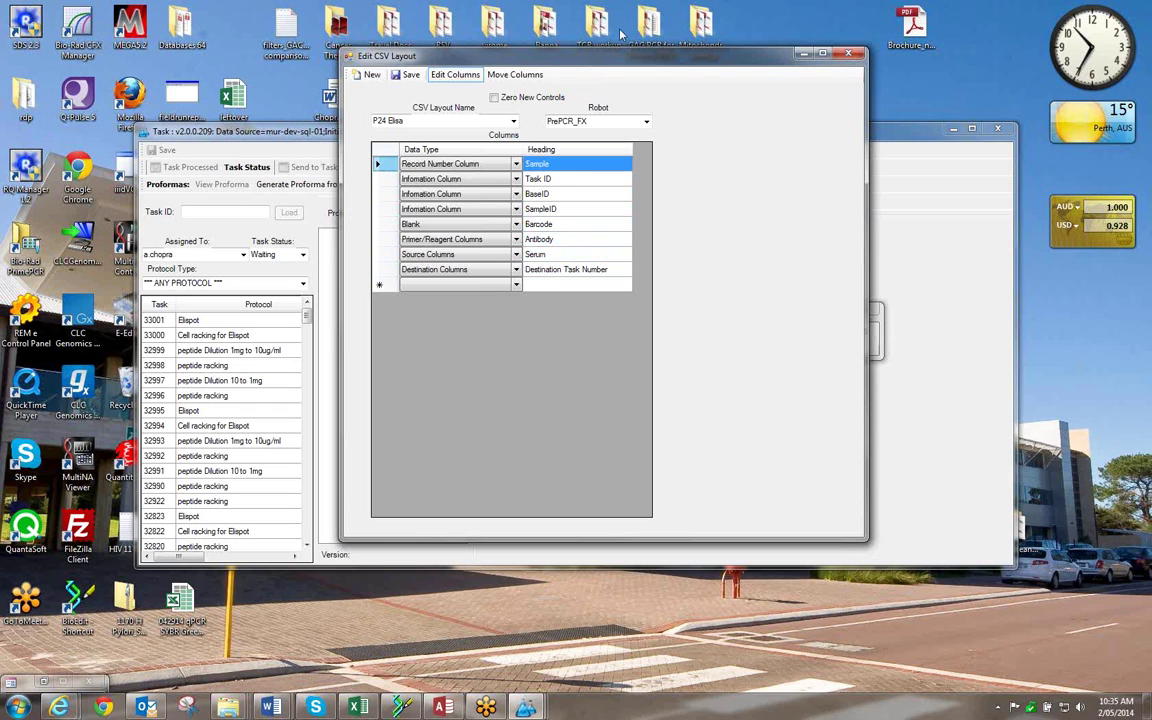
click(848, 52)
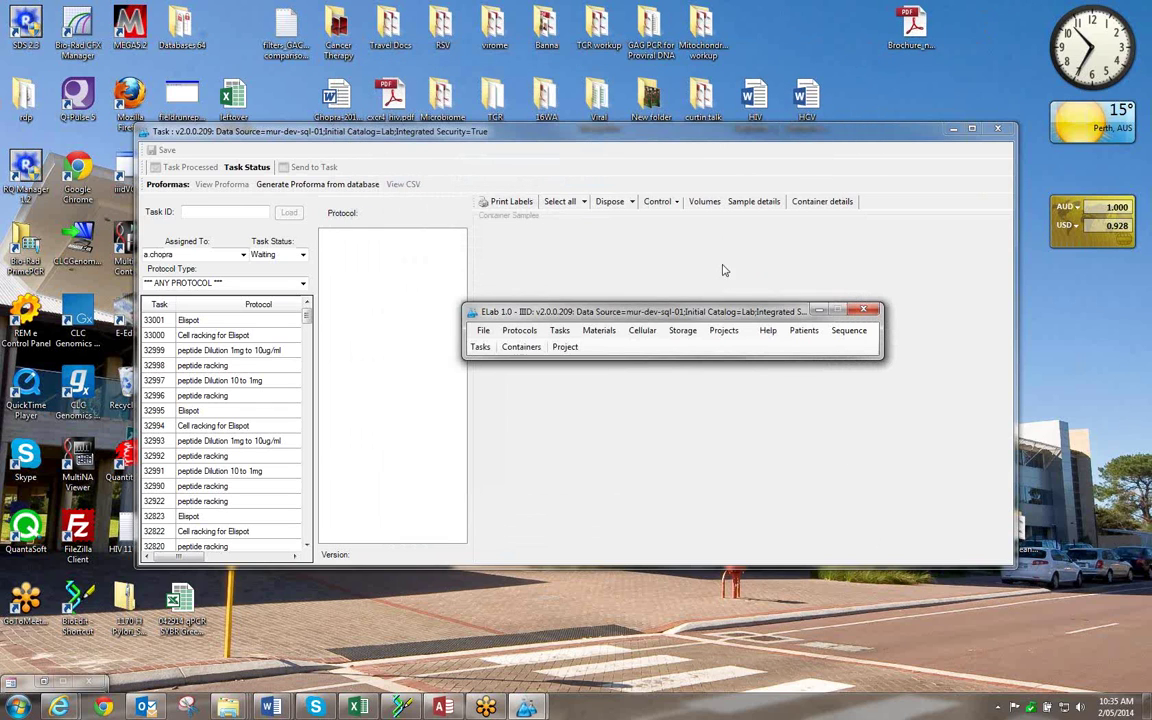
Open version 1.0.0 of the Elisa P24 Assay protocol for editing in the Protocols Version Editor.
drag(650, 311, 673, 254)
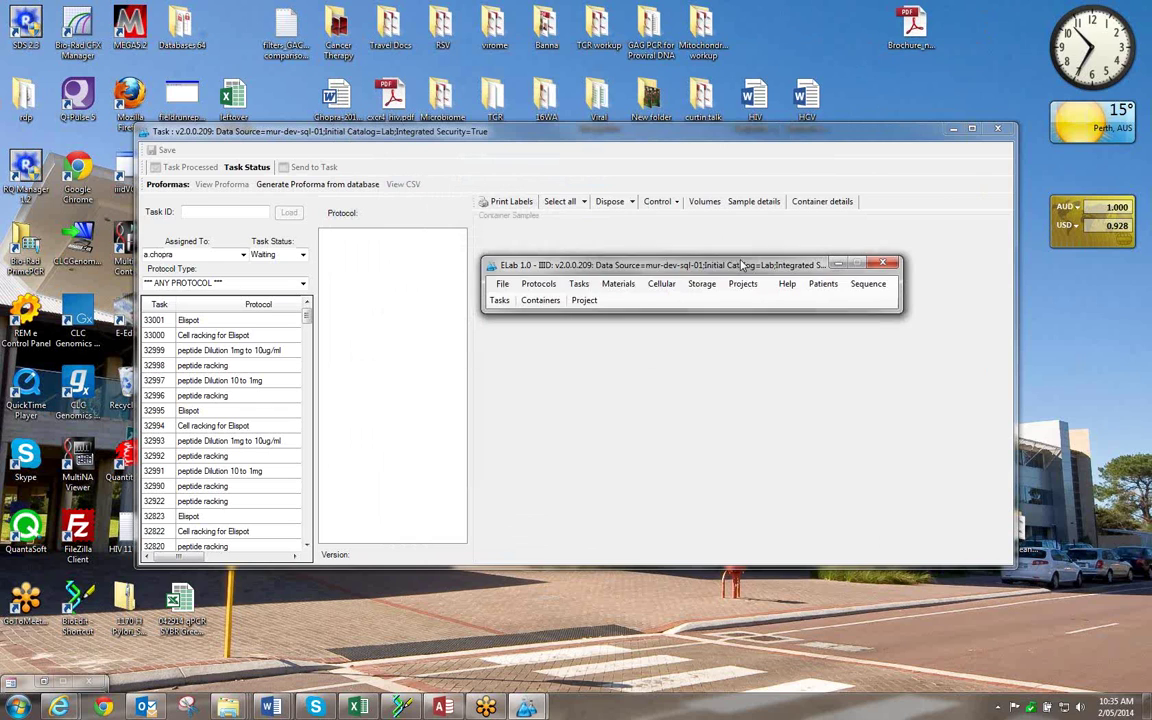
click(543, 272)
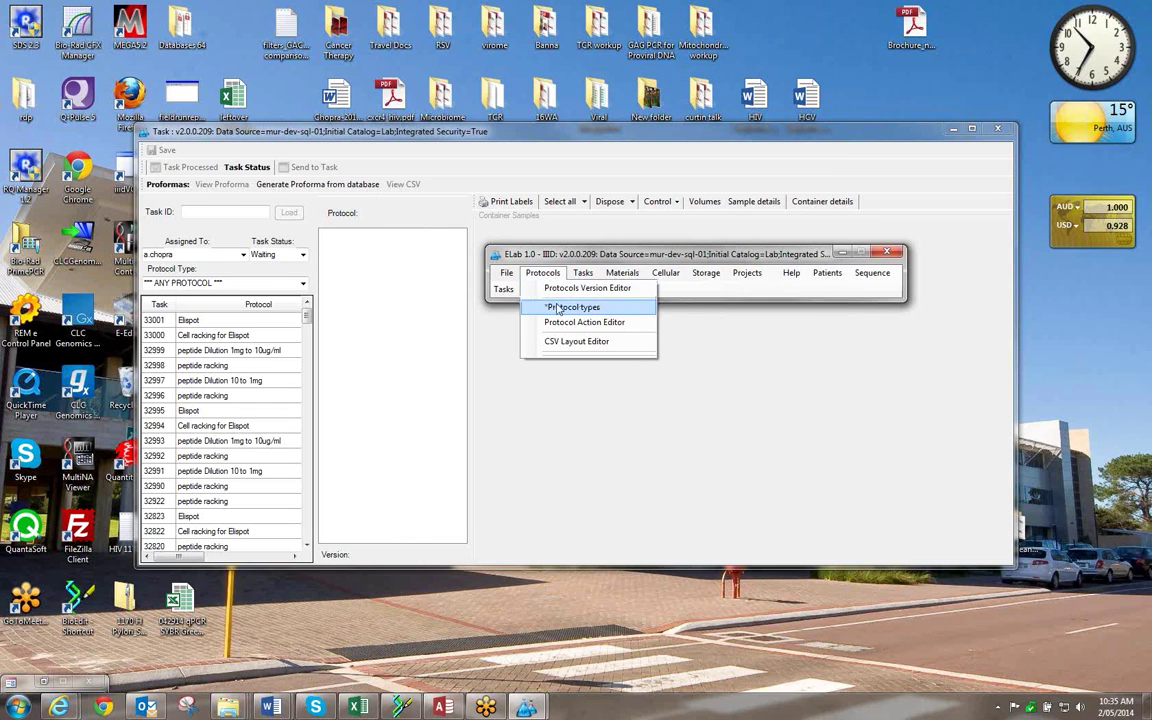
click(584, 288)
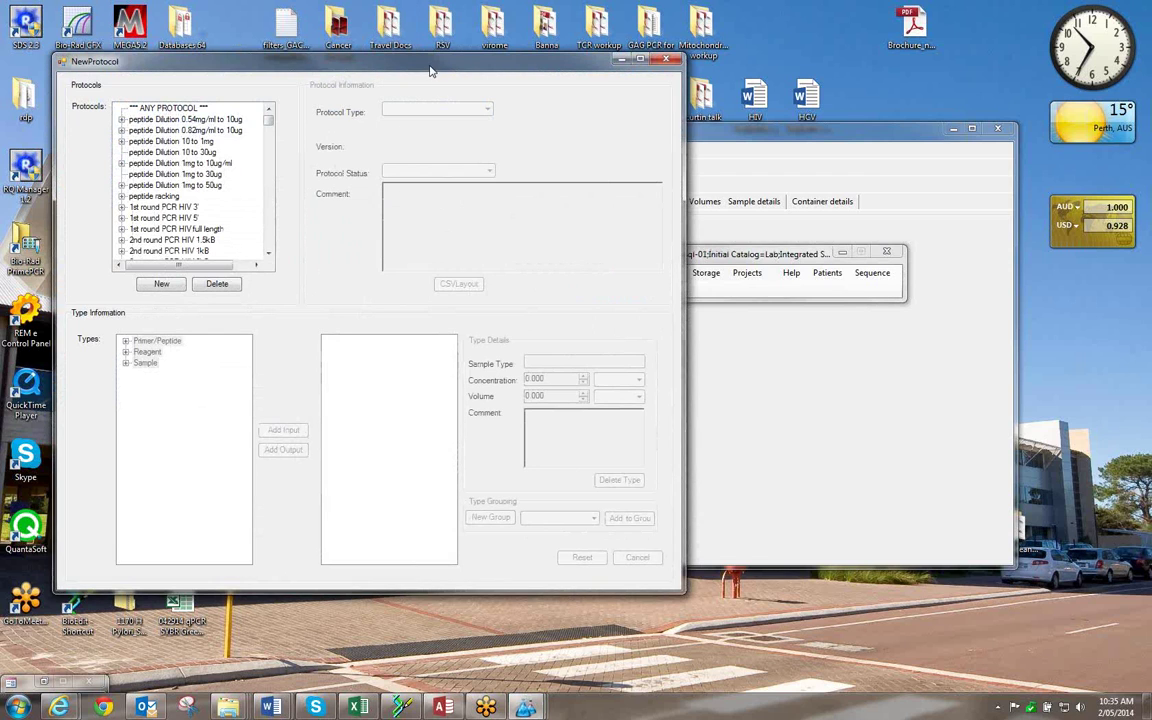
drag(390, 62, 490, 69)
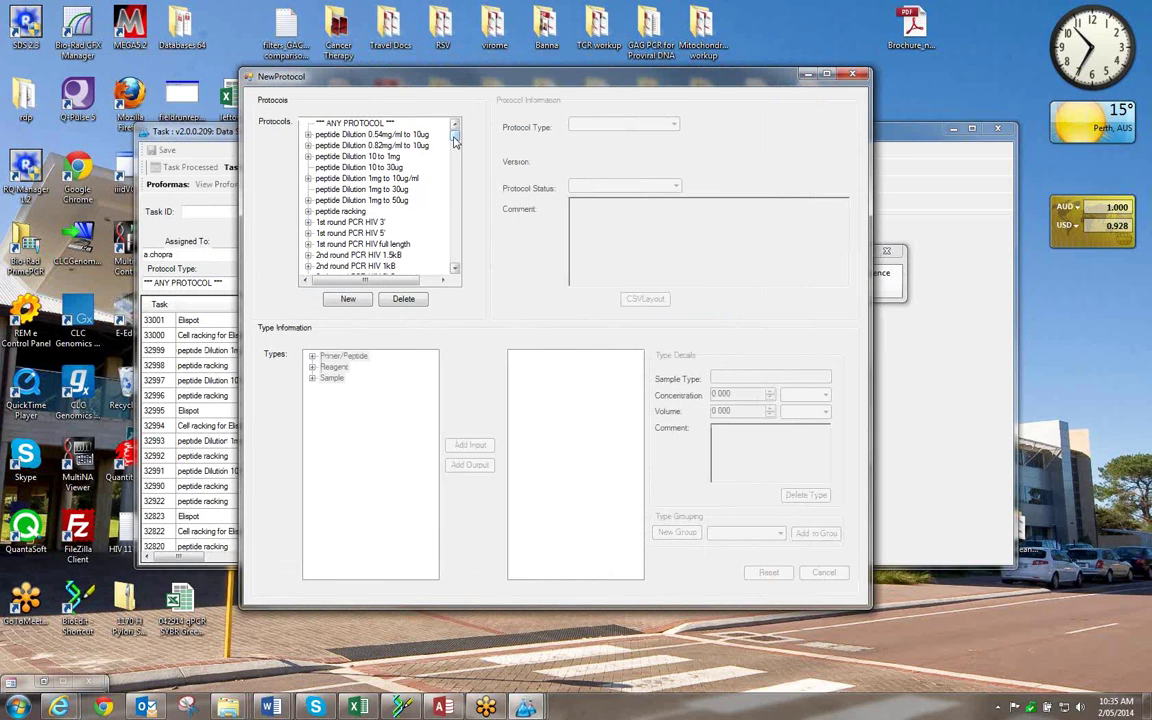
drag(455, 143, 450, 261)
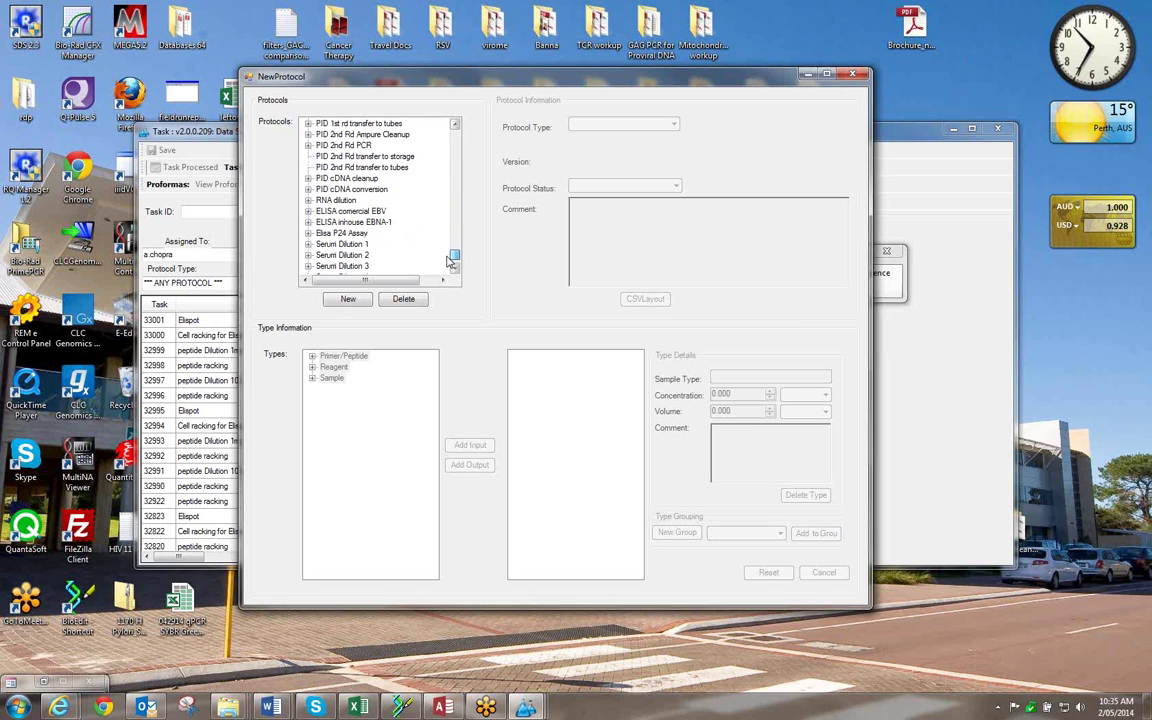
click(308, 233)
click(339, 245)
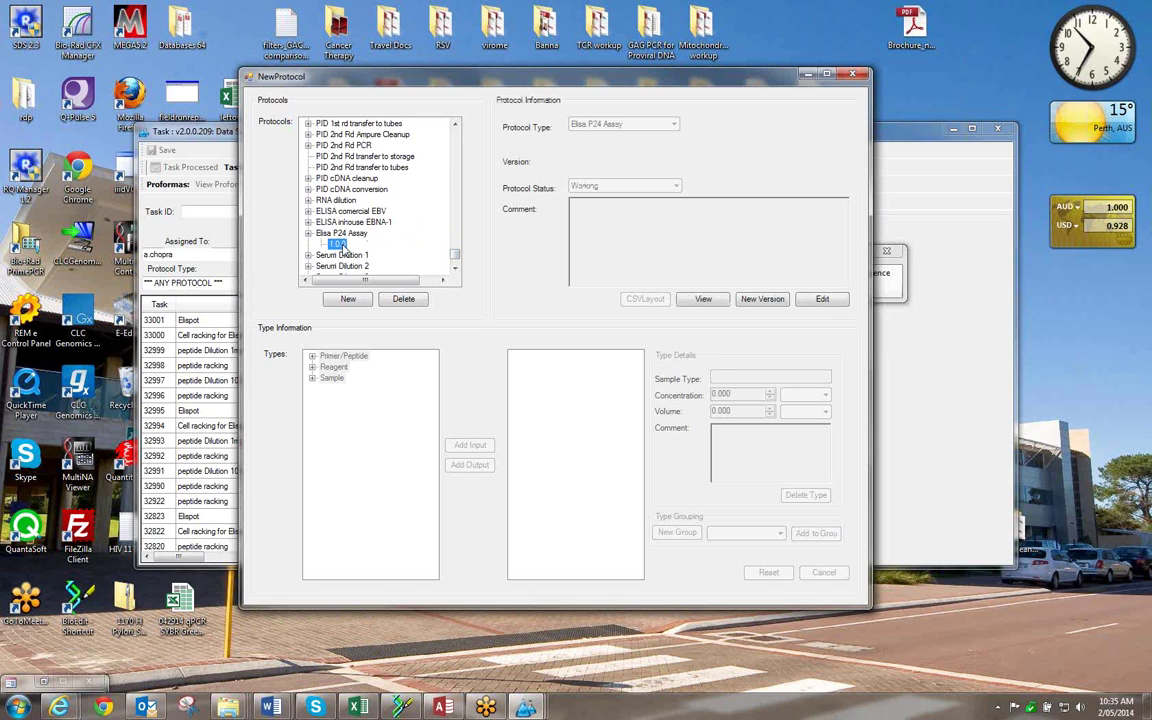
click(824, 300)
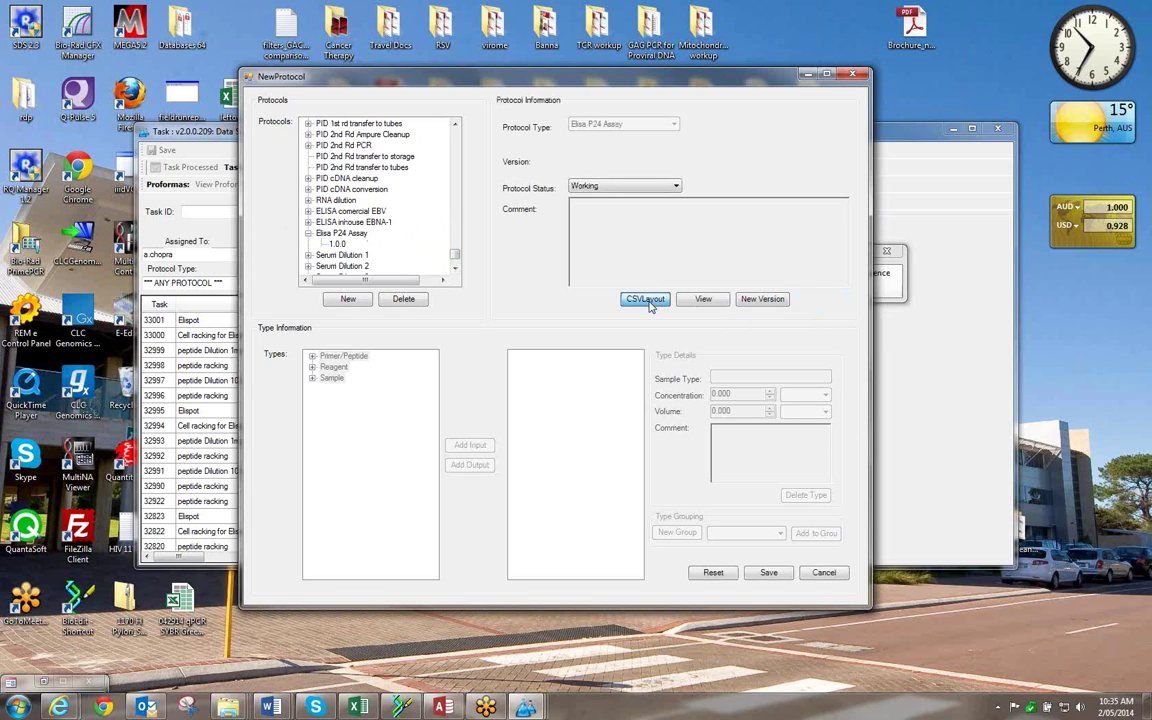
Assign the P24 Elisa CSV layout to the Elisa P24 Assay protocol, save it and close the protocol editor.
click(645, 300)
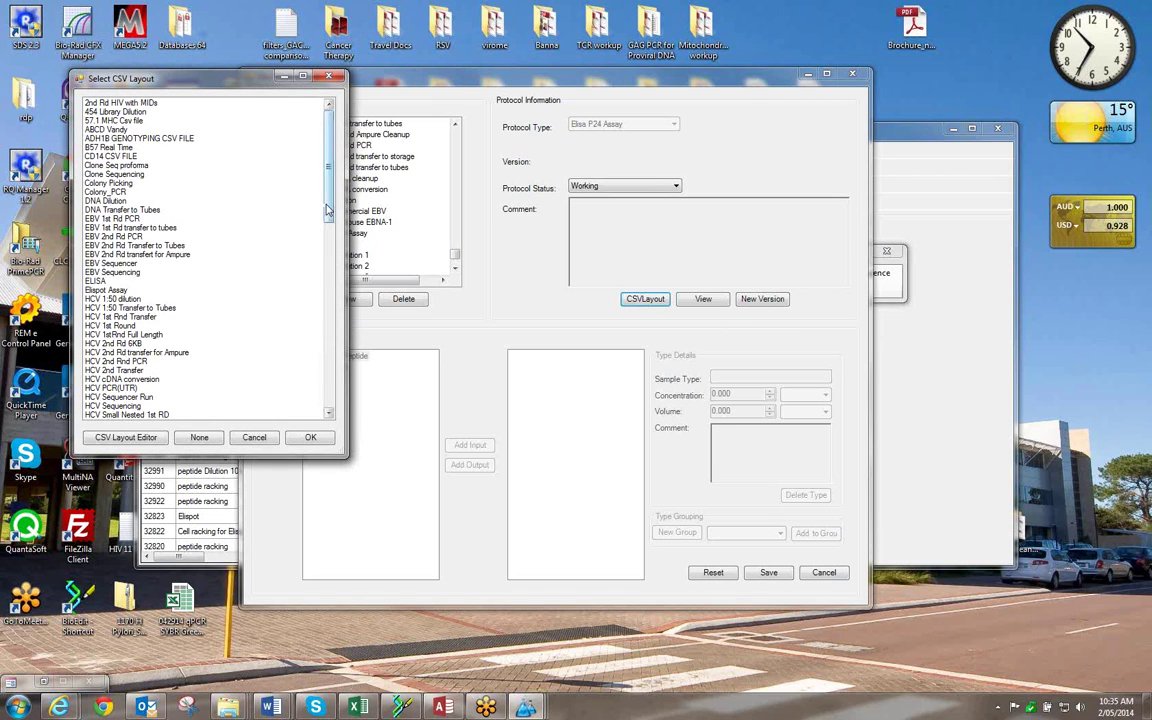
scroll(322, 313, down, 10)
scroll(322, 313, down, 4)
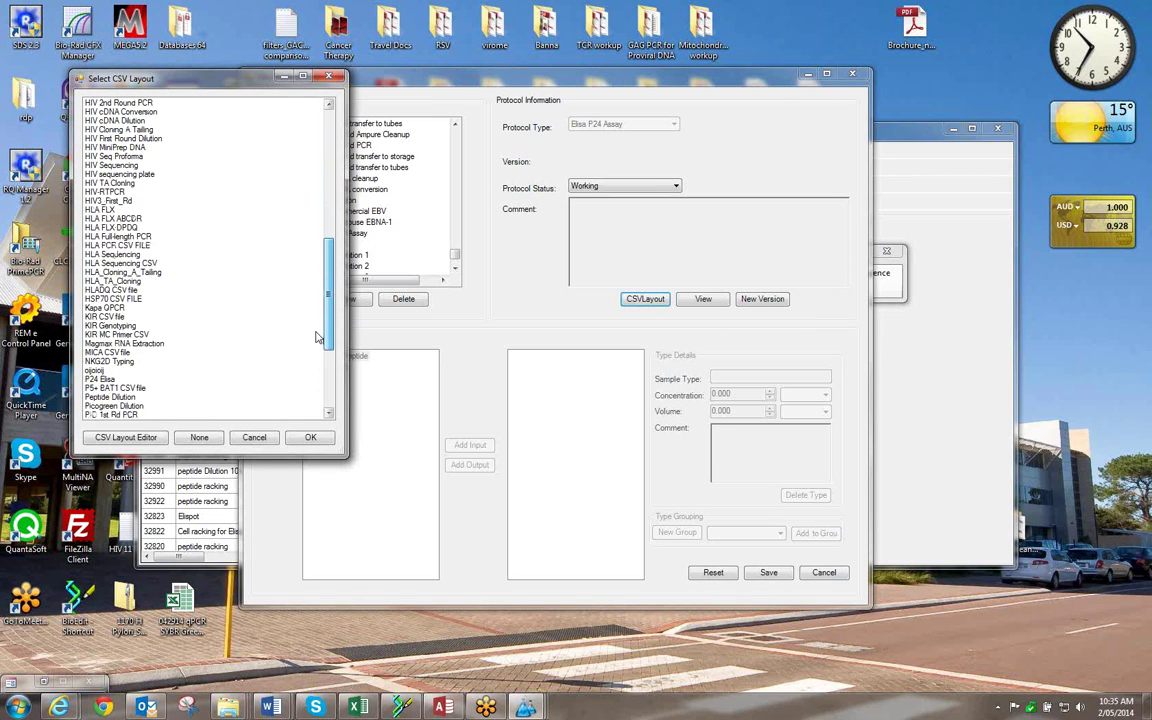
click(100, 352)
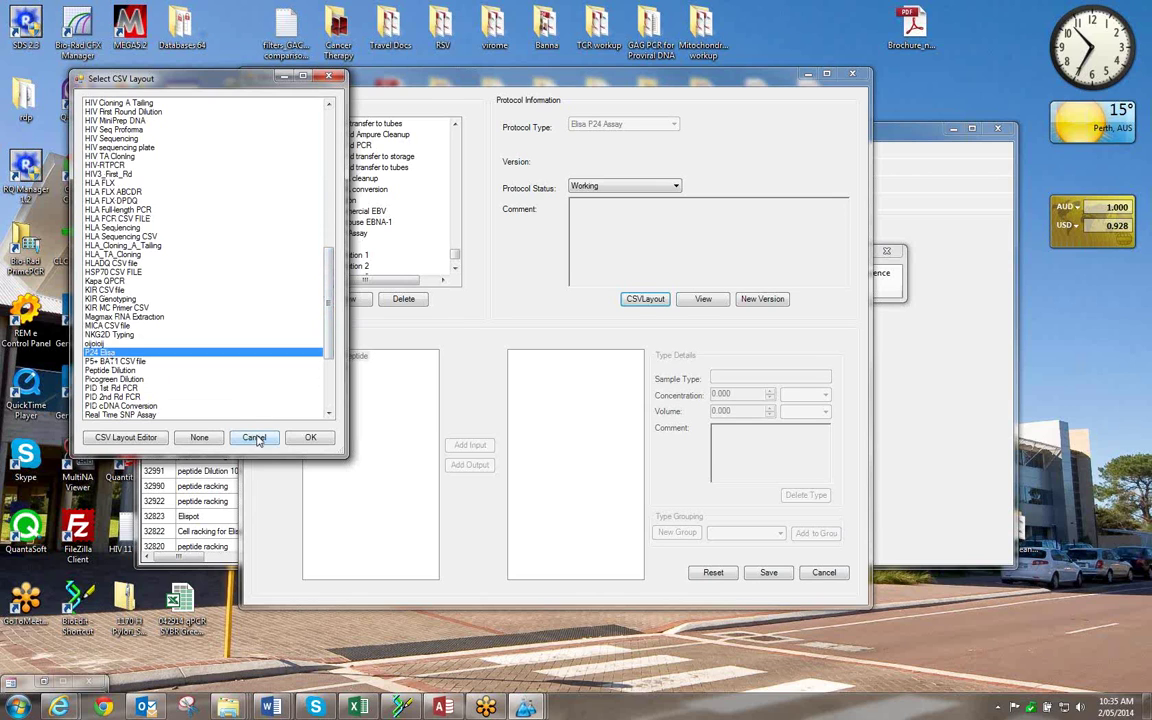
click(310, 437)
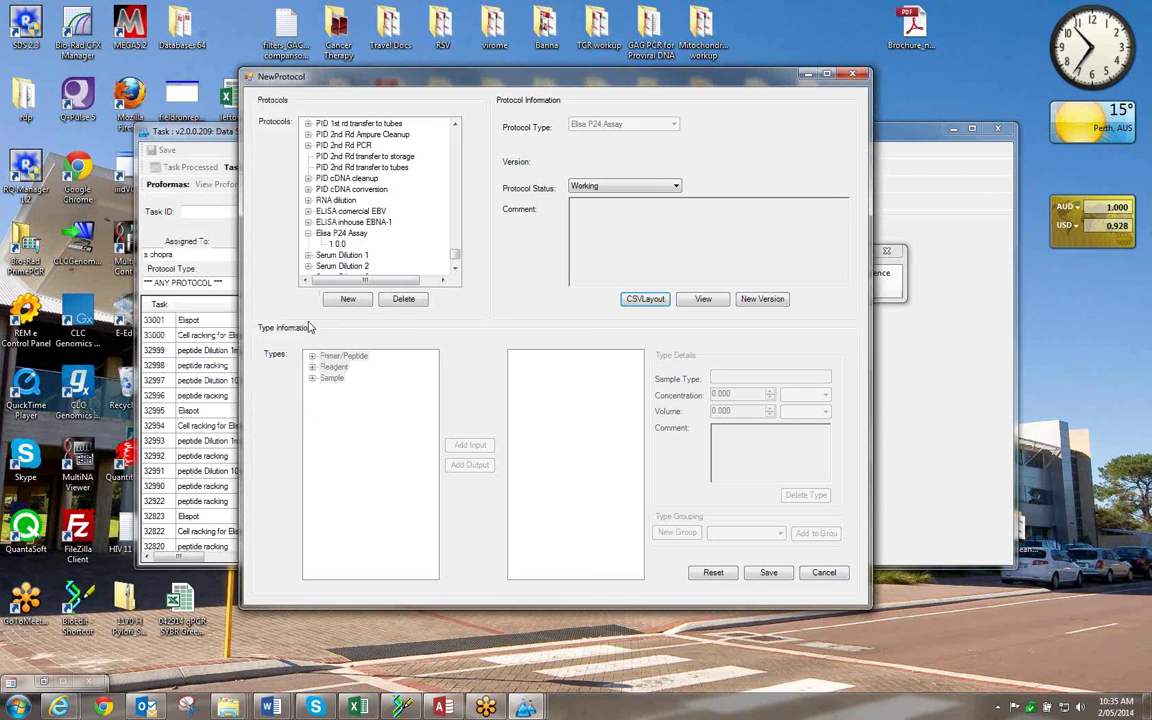
click(769, 575)
click(852, 74)
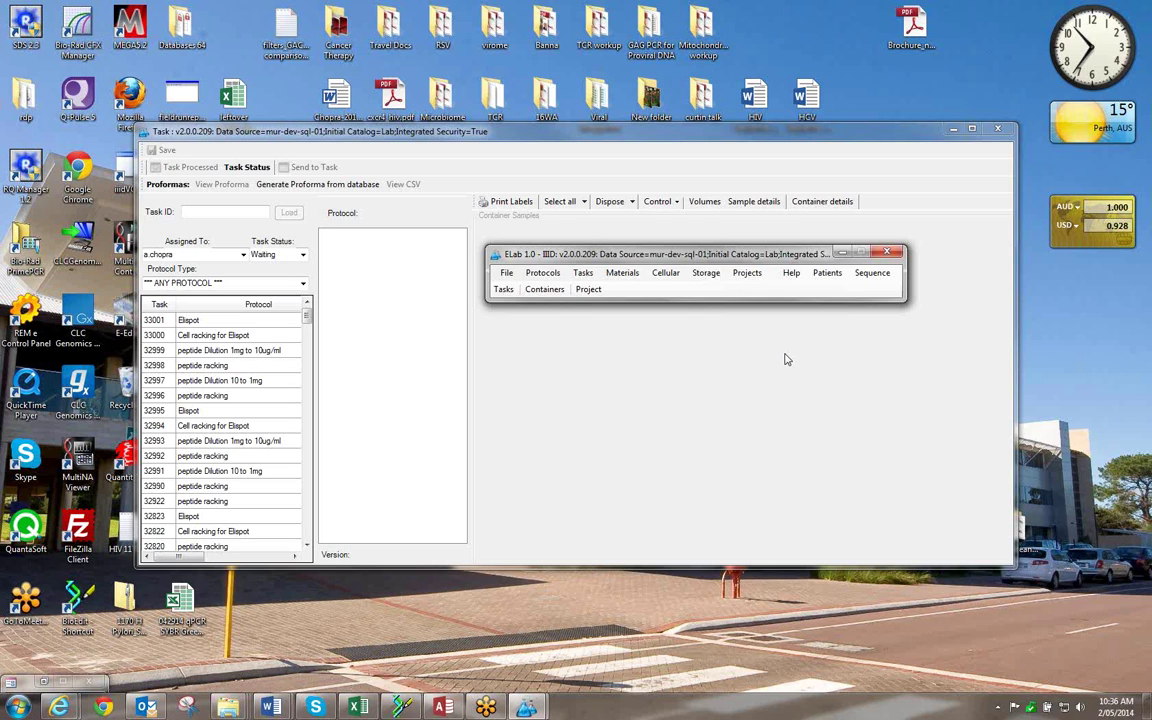
Open the Protocol Action Editor and display the method actions of the Elisa P24 Assay protocol.
click(541, 277)
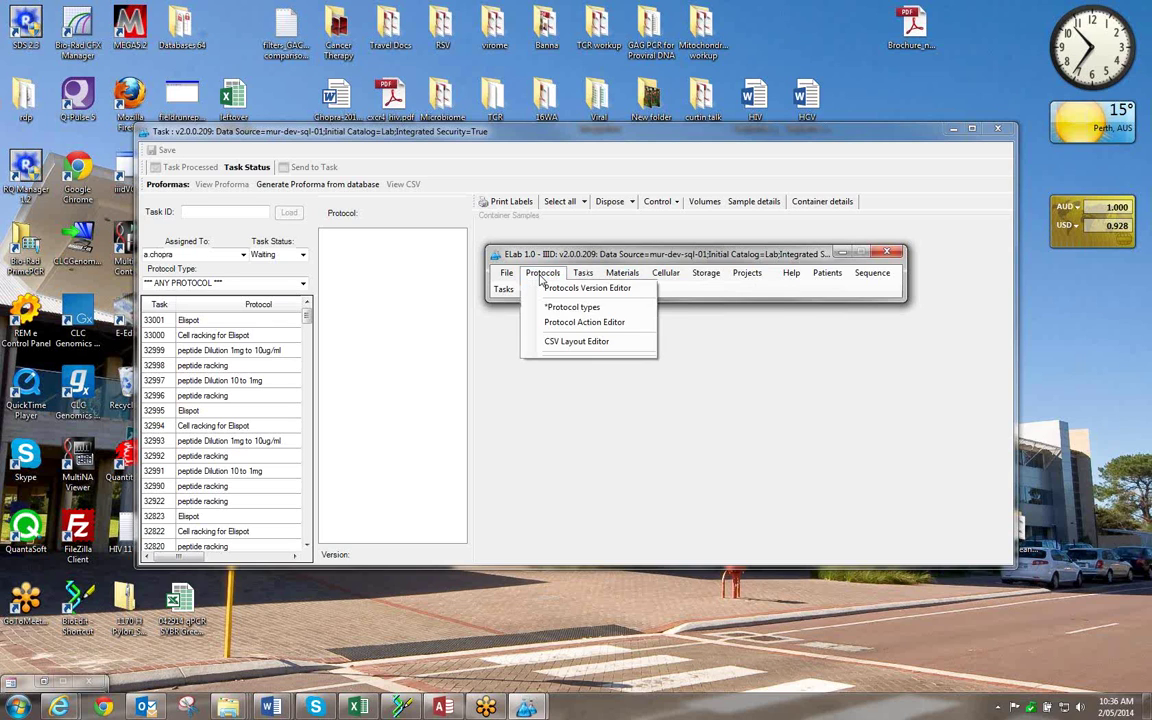
click(588, 324)
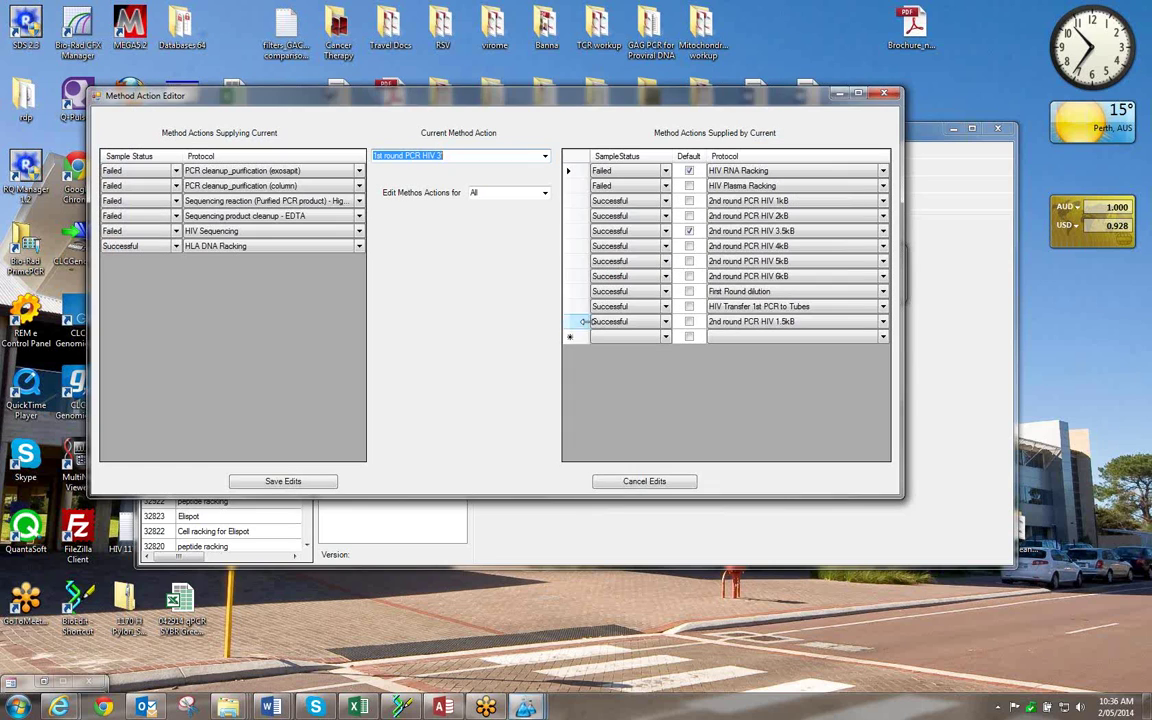
click(545, 156)
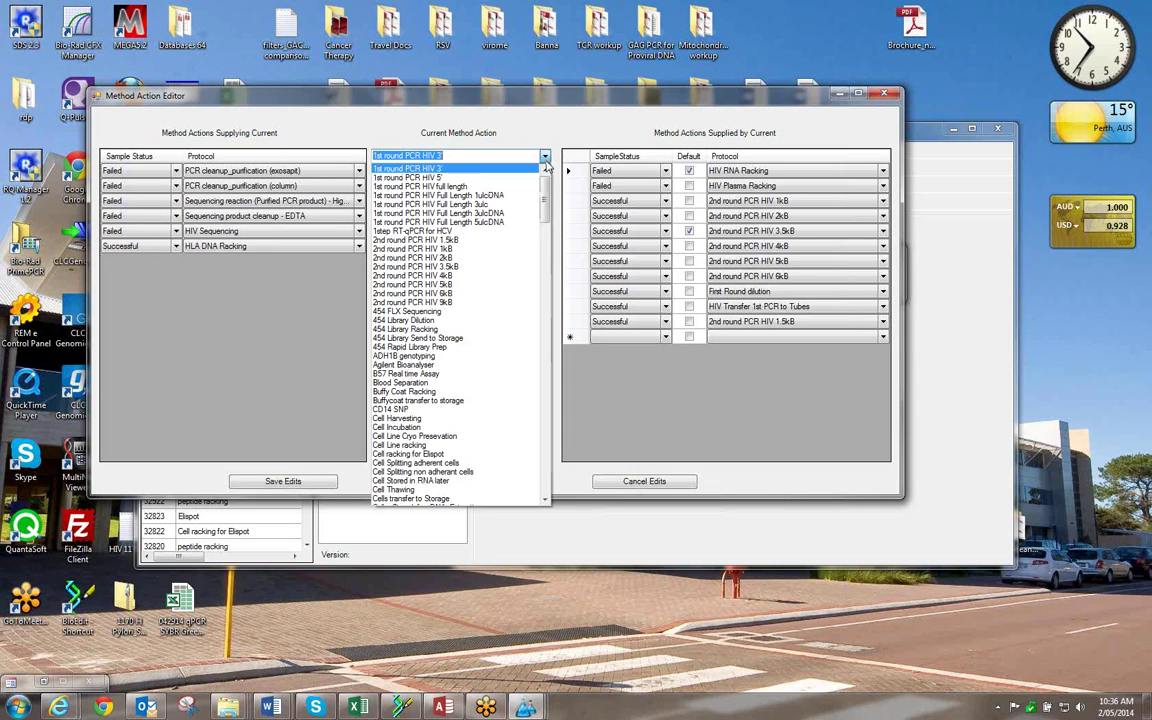
drag(545, 190, 540, 270)
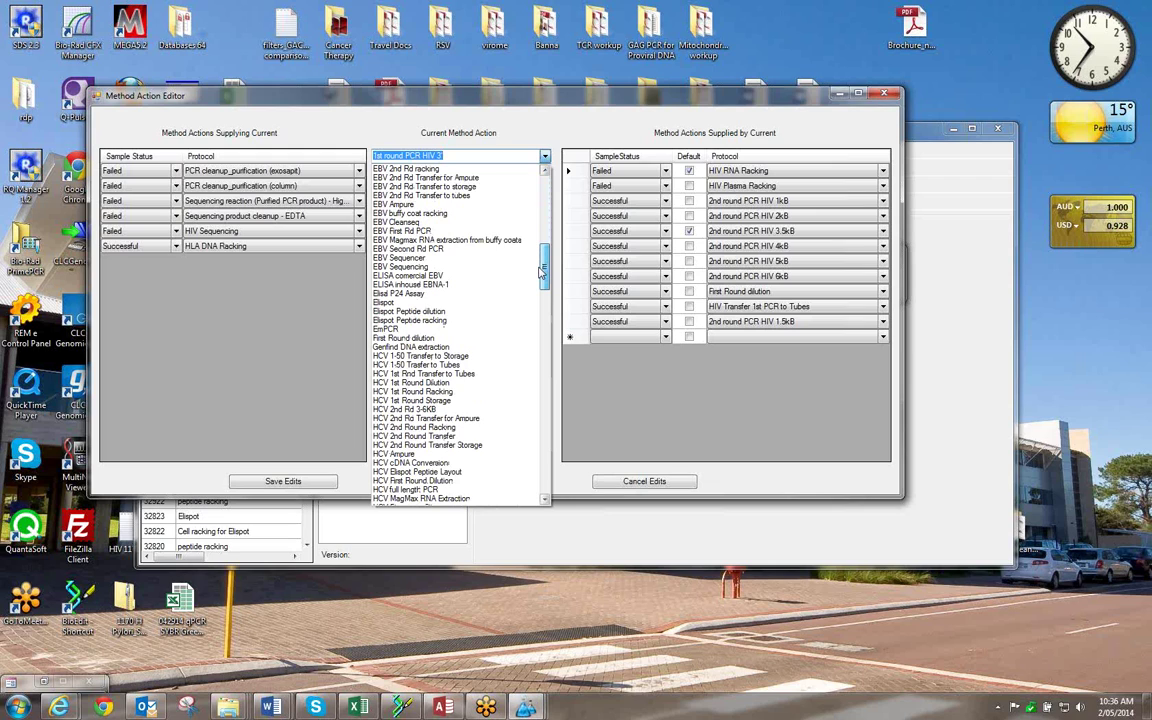
click(450, 293)
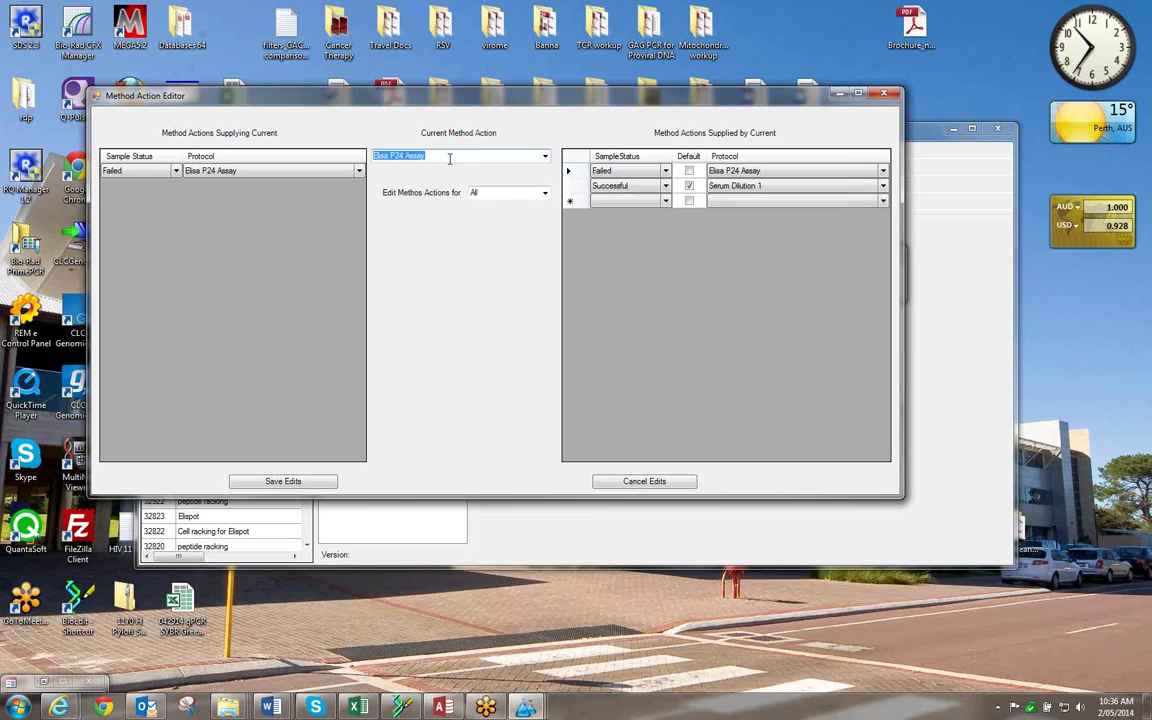
Add Elisa P24 Assay with sample status Successful to the method actions supplied by Serum racking, and save the edits.
click(545, 156)
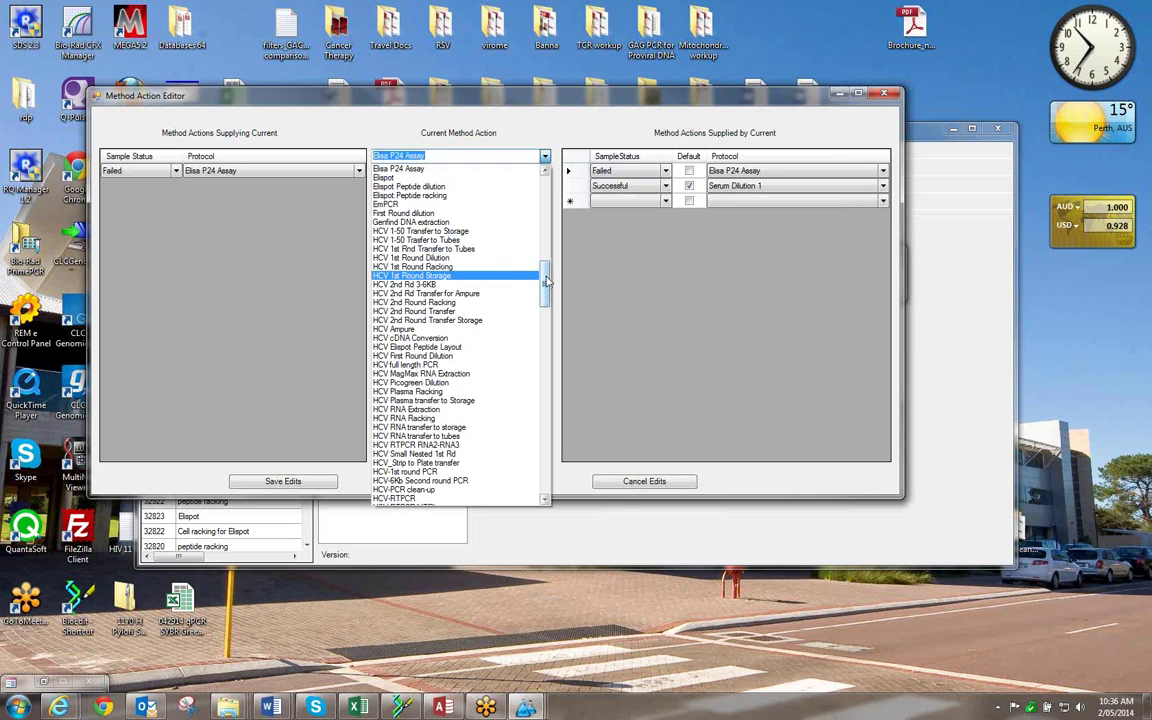
drag(545, 292, 542, 452)
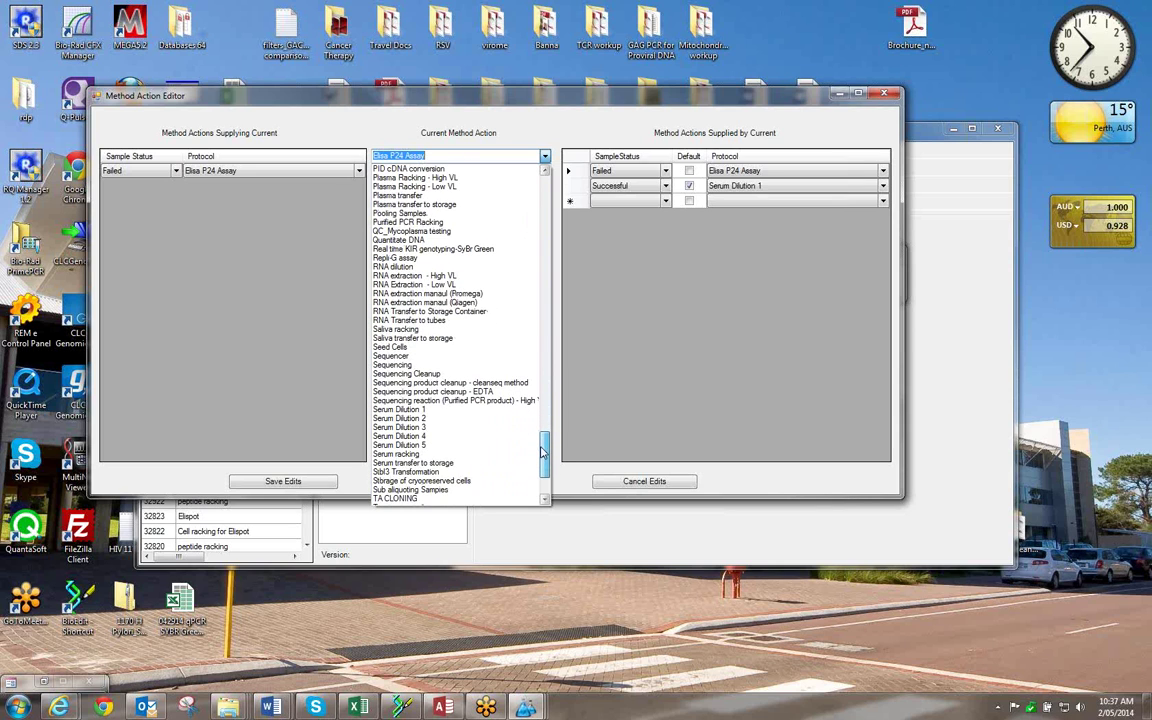
click(419, 454)
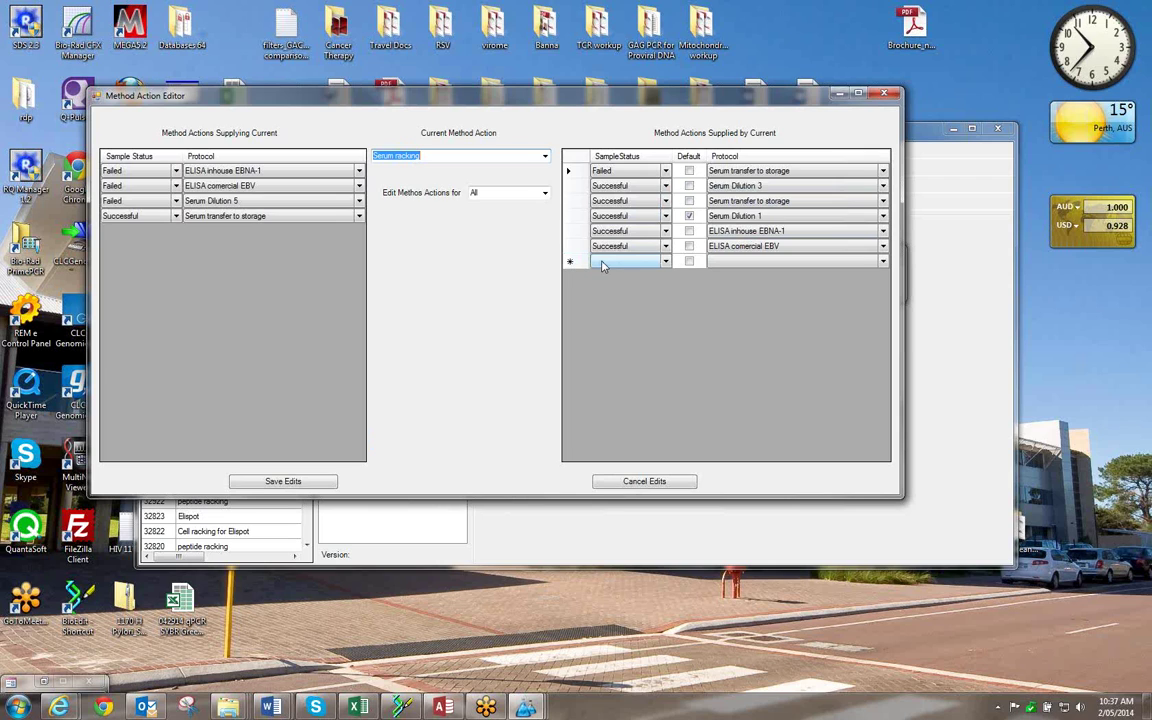
click(666, 264)
click(666, 264)
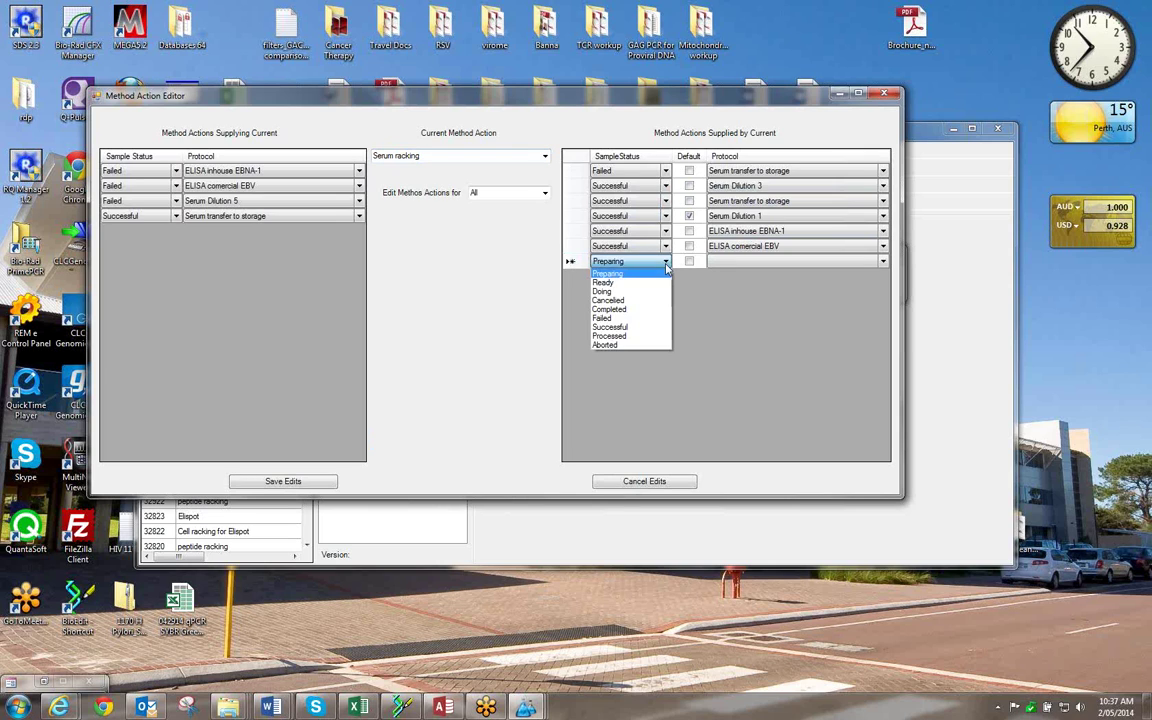
click(636, 329)
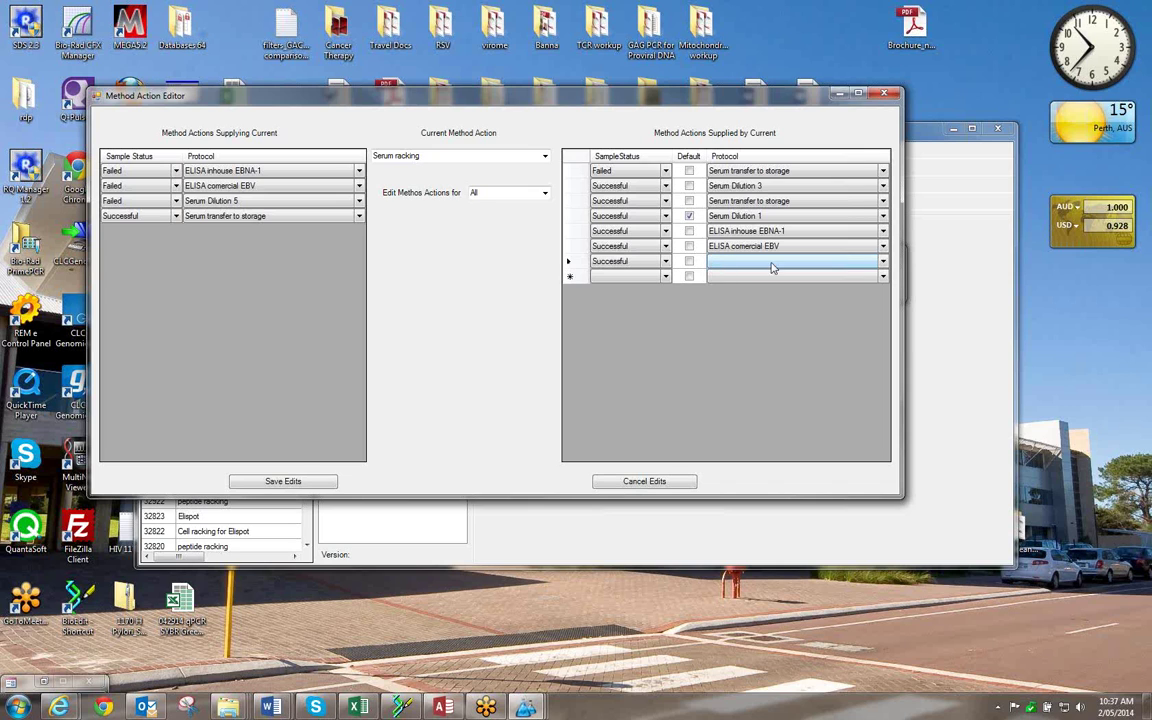
click(885, 263)
drag(882, 285, 882, 347)
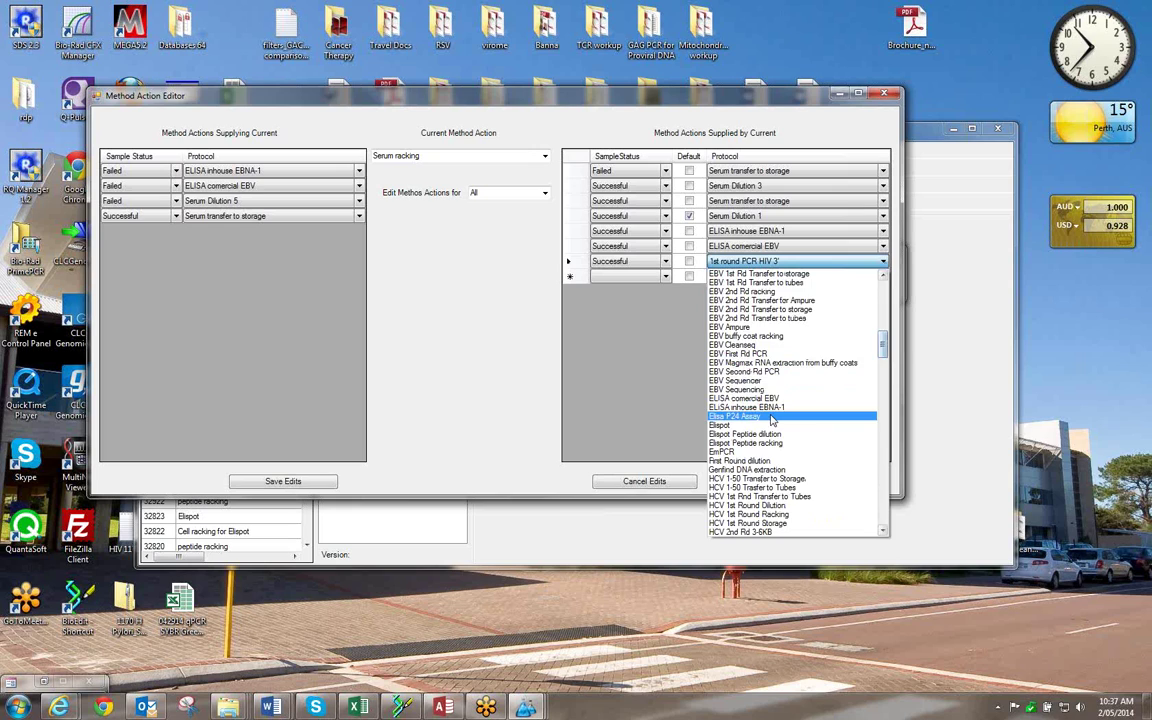
click(771, 417)
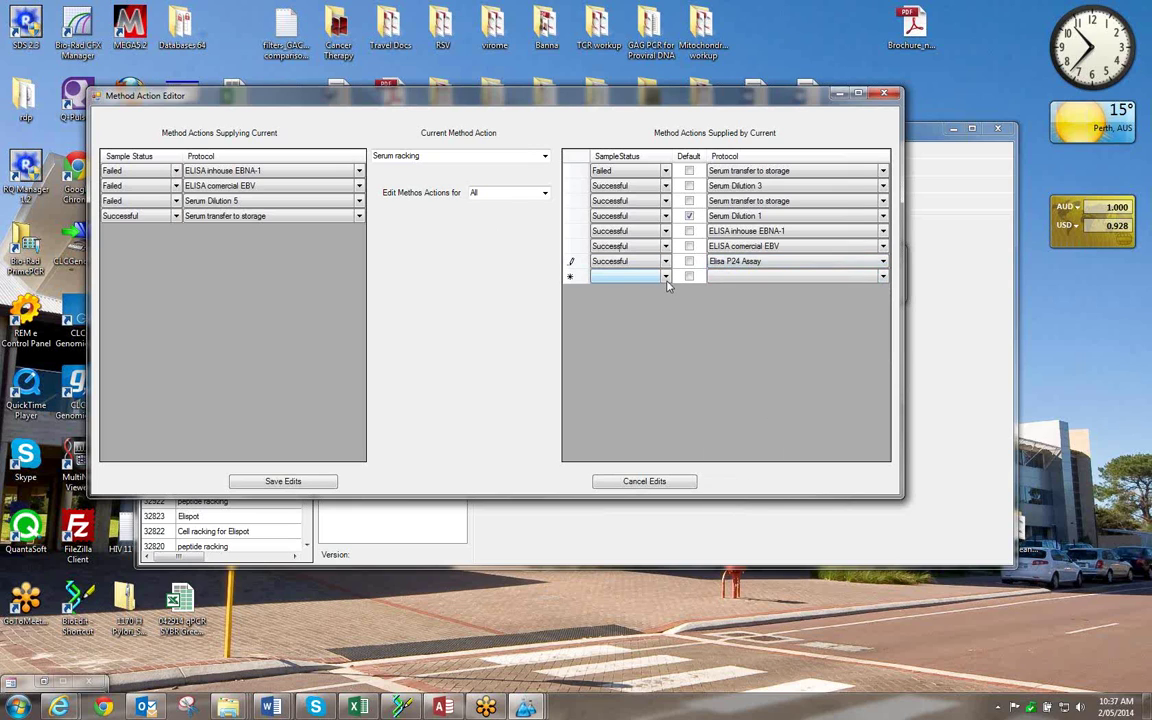
click(751, 280)
click(748, 275)
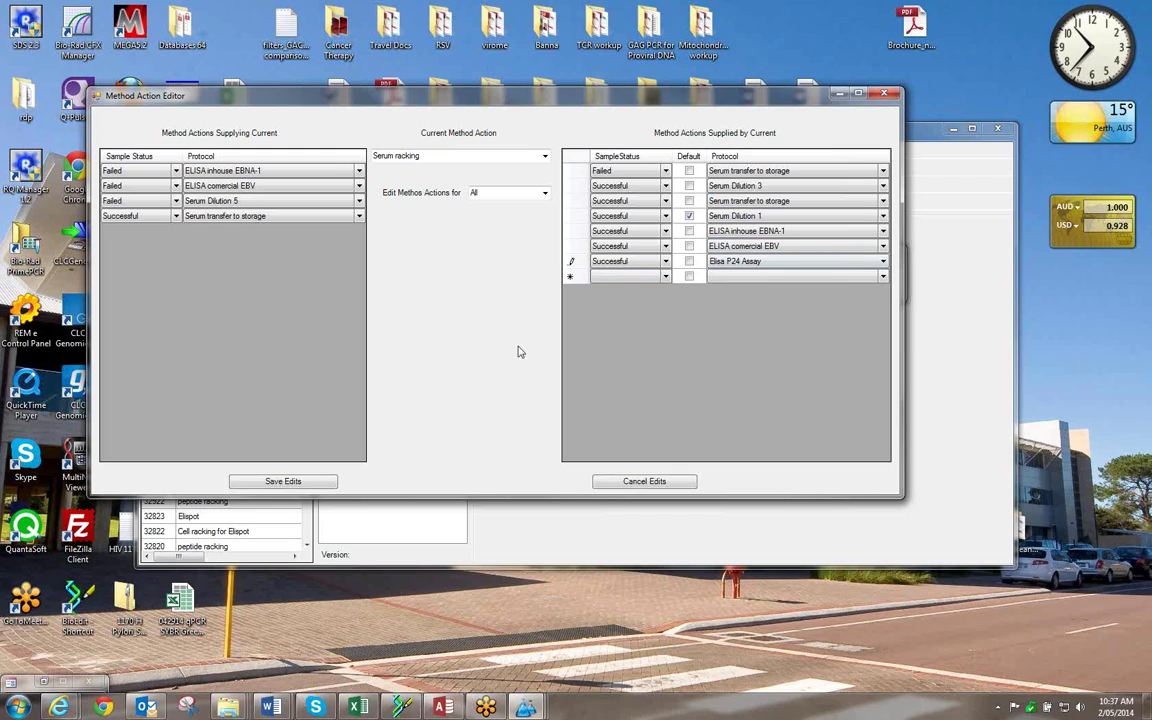
click(275, 483)
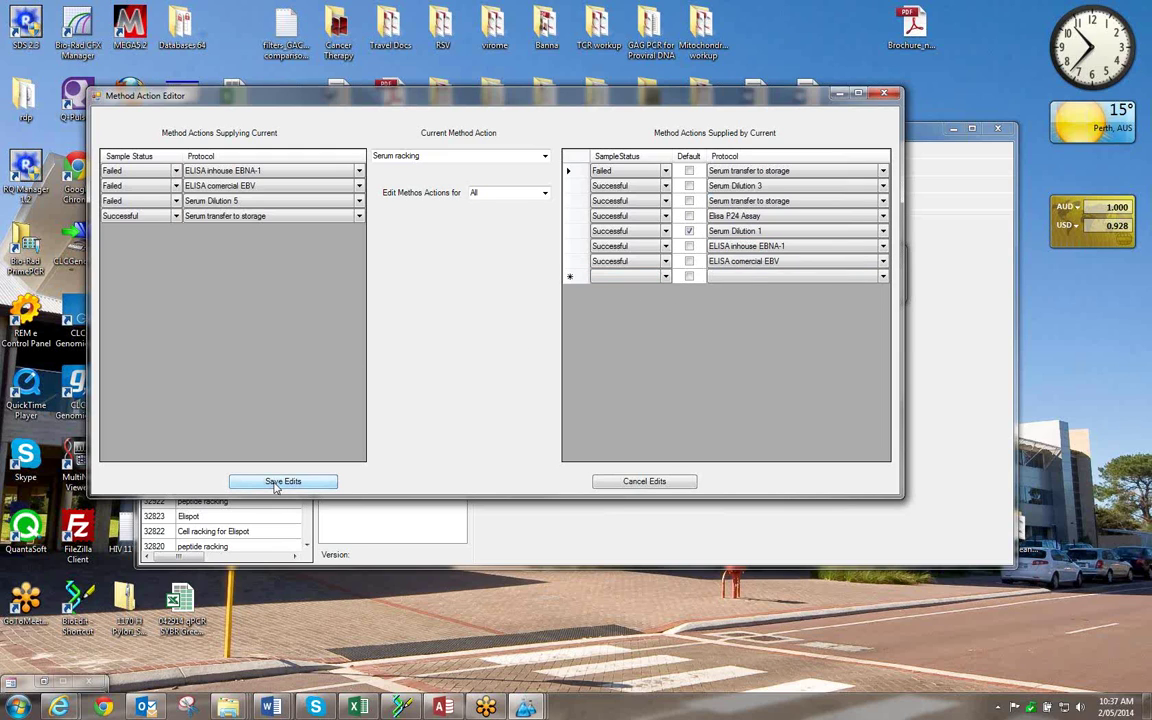
Add Elisa P24 Assay with sample status Successful to the method actions supplied by Serum Dilution 1, and save the edits.
click(545, 158)
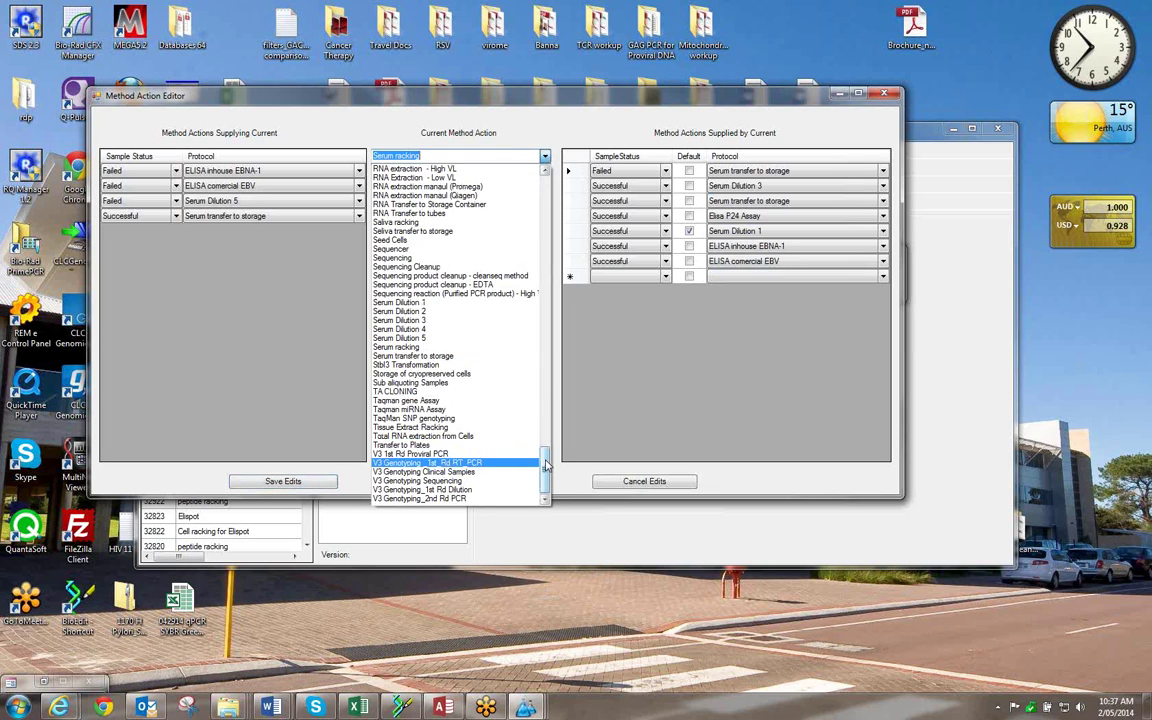
click(445, 304)
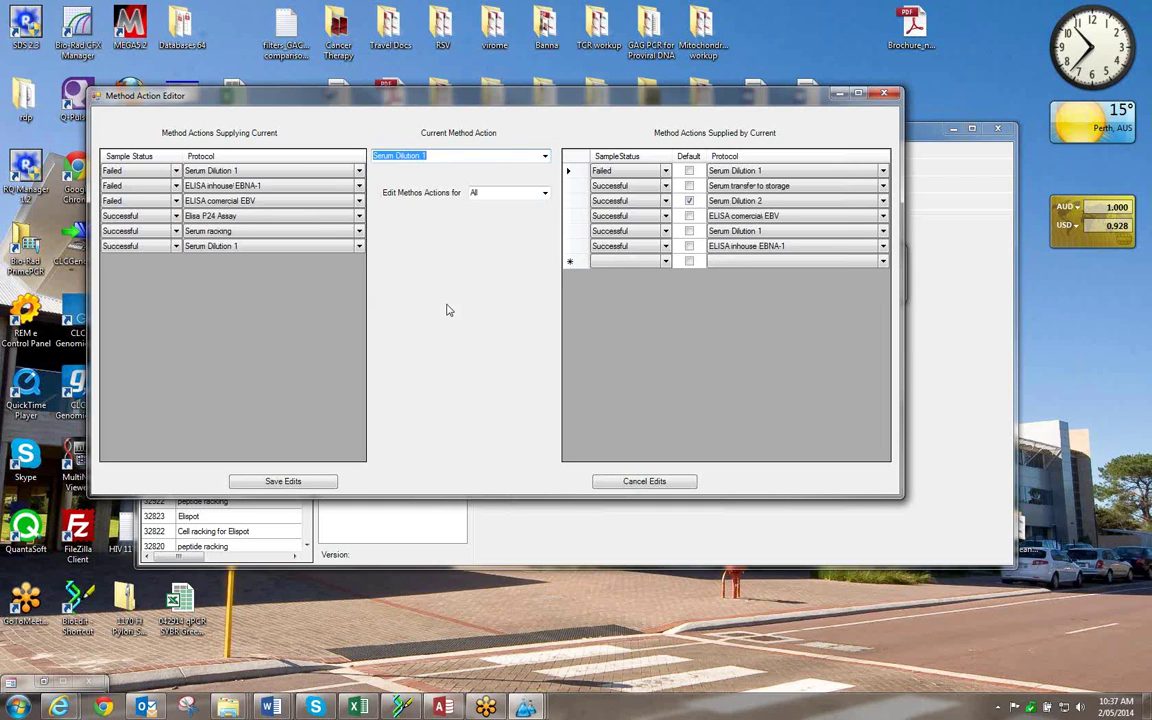
click(665, 261)
click(666, 262)
click(640, 327)
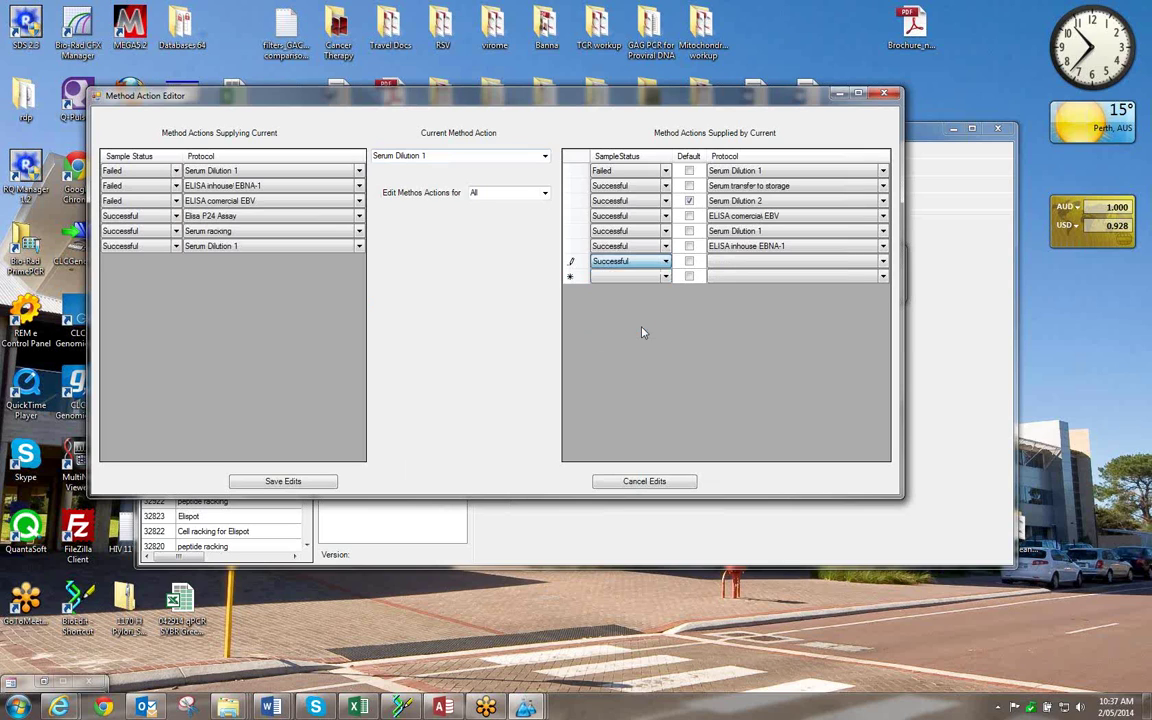
click(713, 263)
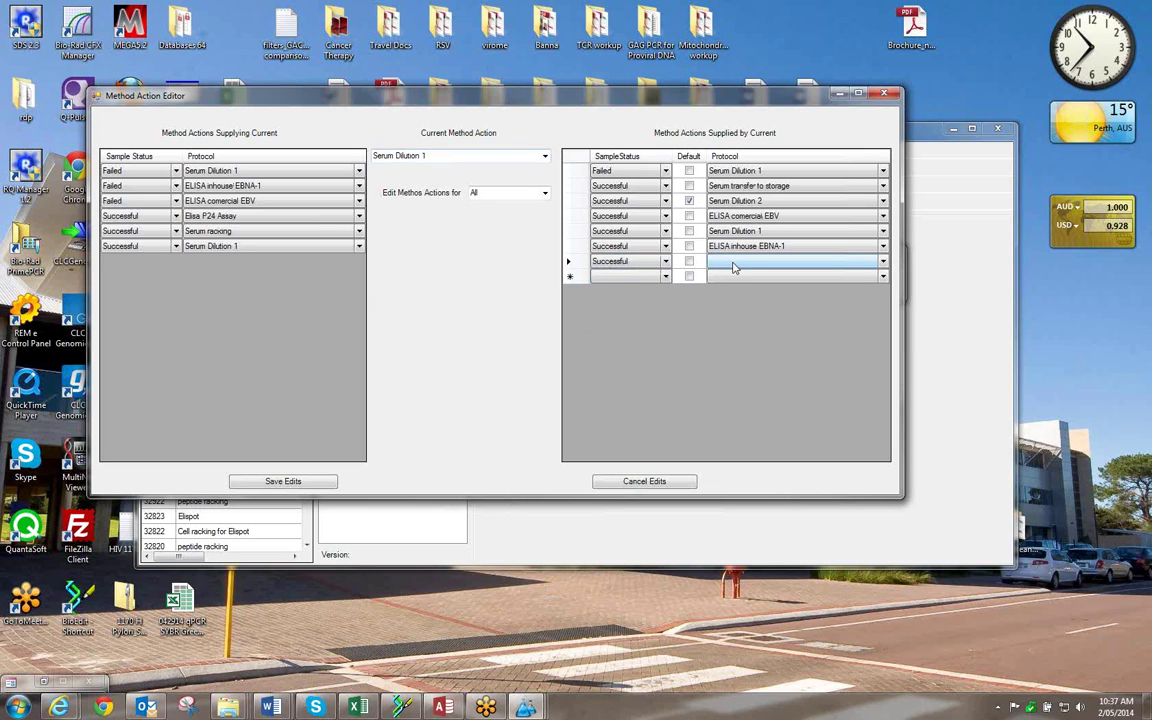
click(883, 261)
drag(883, 361, 873, 468)
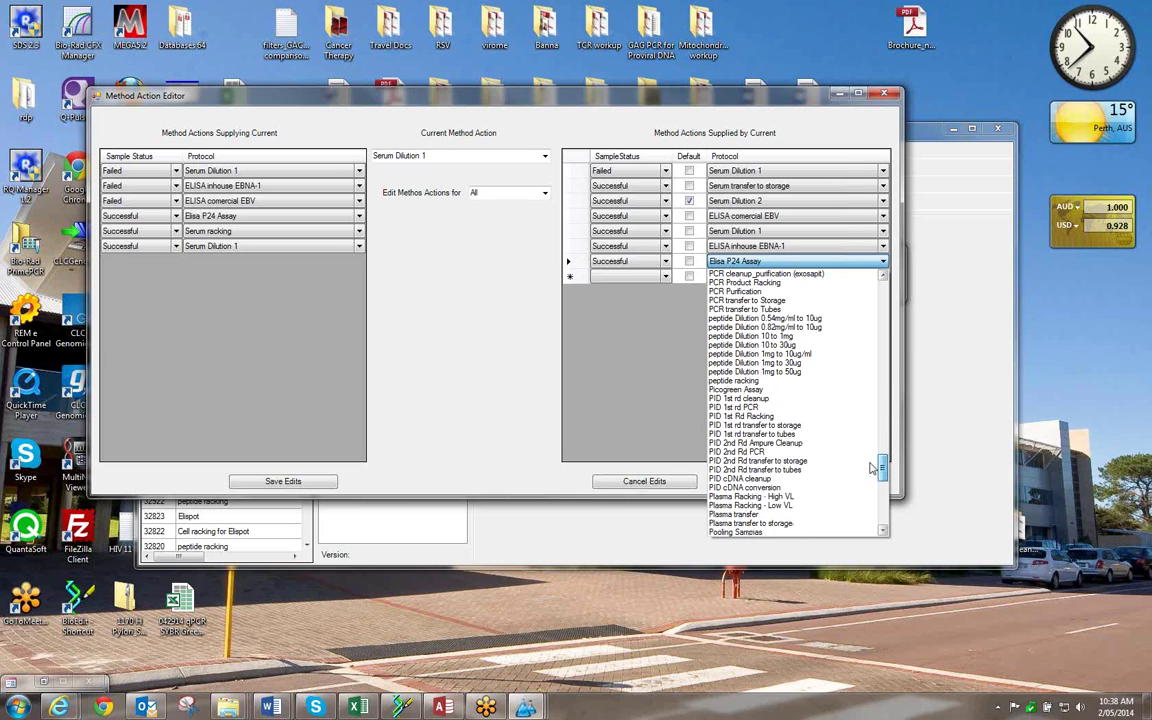
click(702, 282)
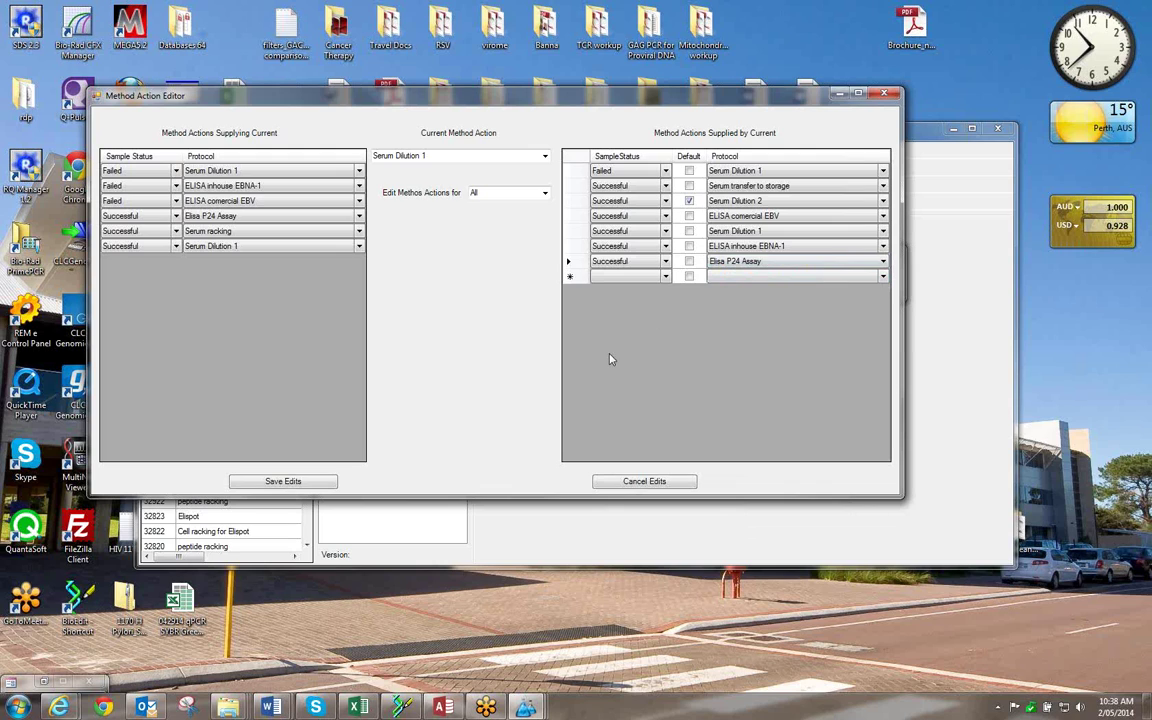
click(272, 482)
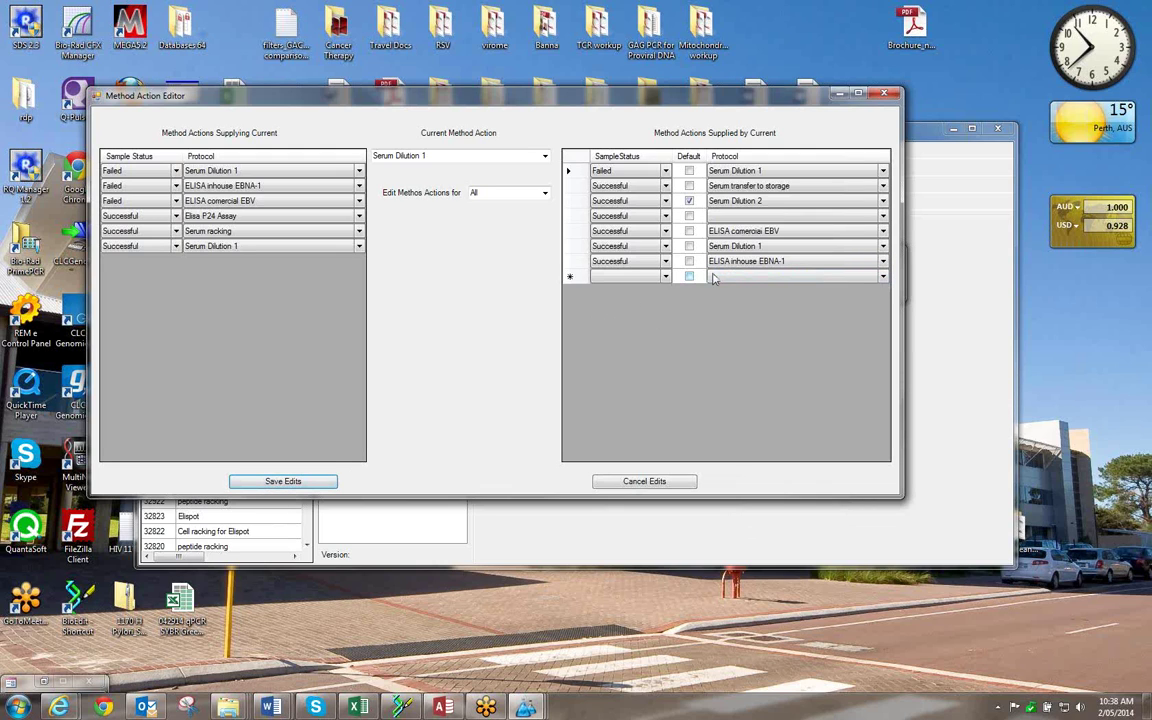
Set the blank protocol among the actions supplied by Serum Dilution 1 to Elisa P24 Assay, save and close the editor.
click(754, 231)
click(726, 218)
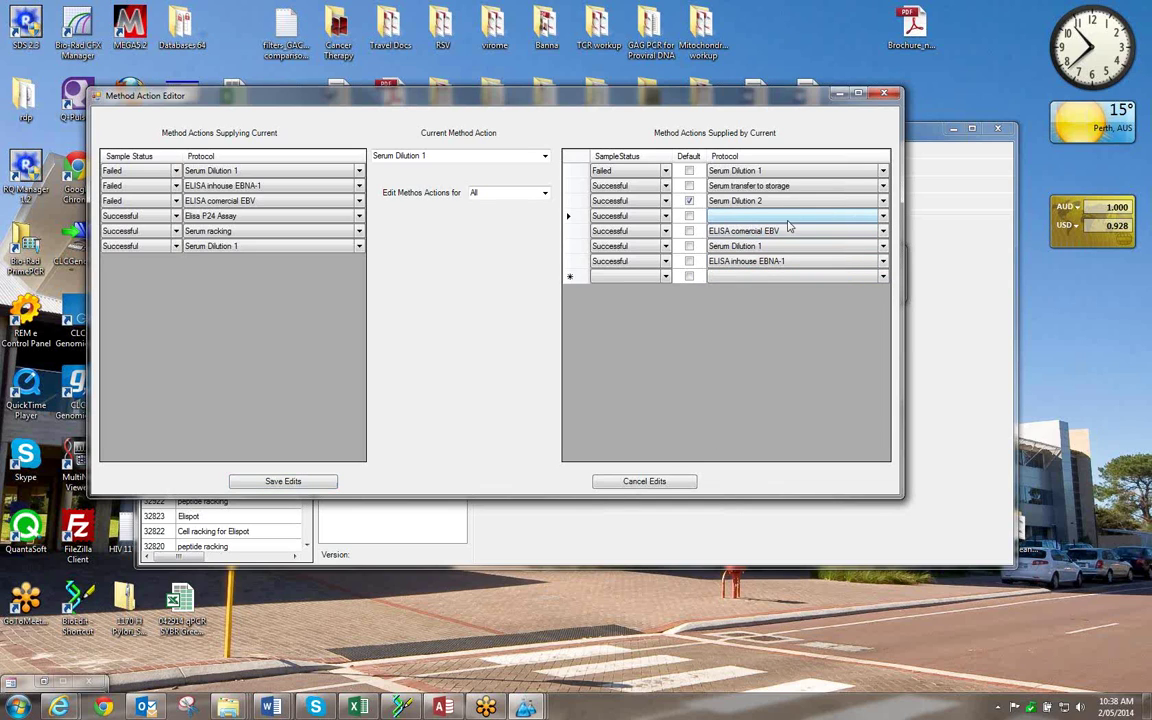
text(Elispot)
click(882, 217)
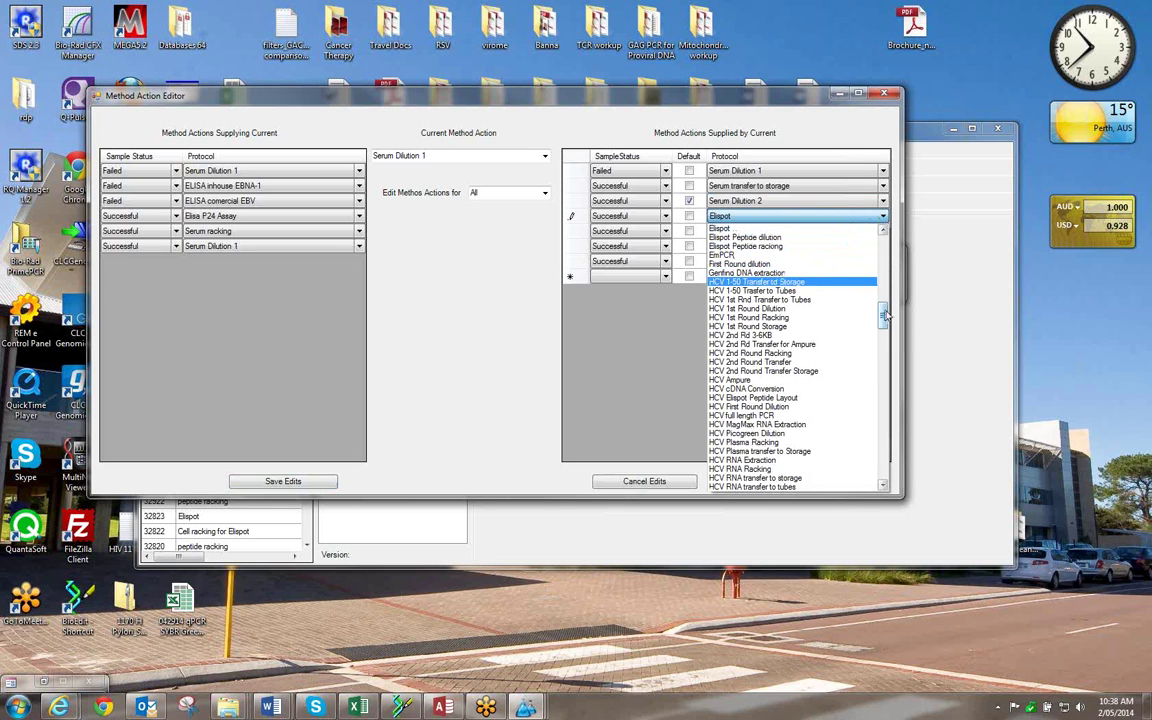
scroll(800, 284, up, 1)
click(760, 255)
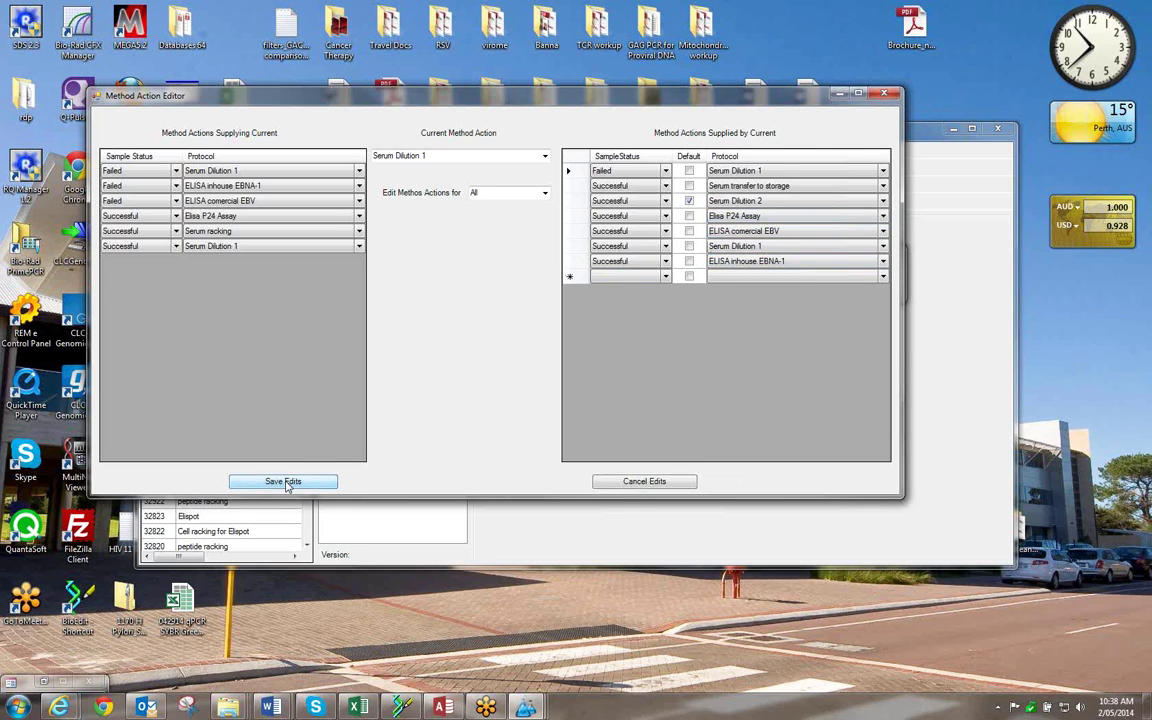
click(880, 95)
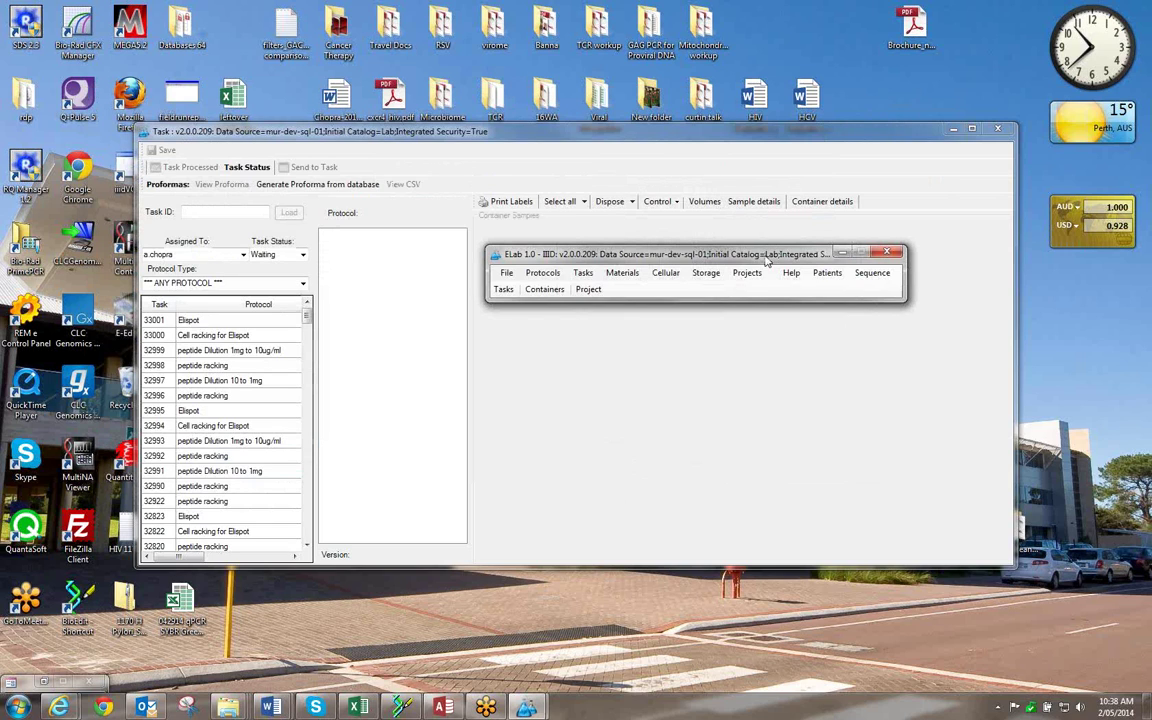
Search the containers for "ser" and open the container 1155 Serum Box 1.
drag(768, 254, 784, 214)
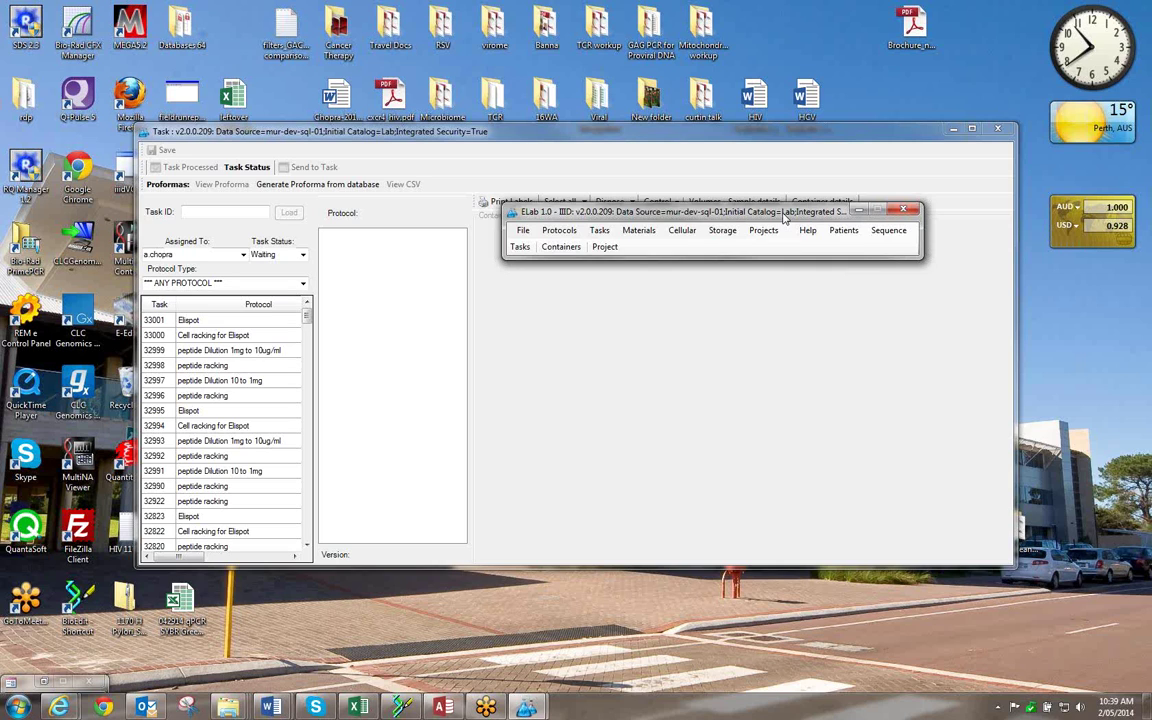
drag(784, 215, 764, 195)
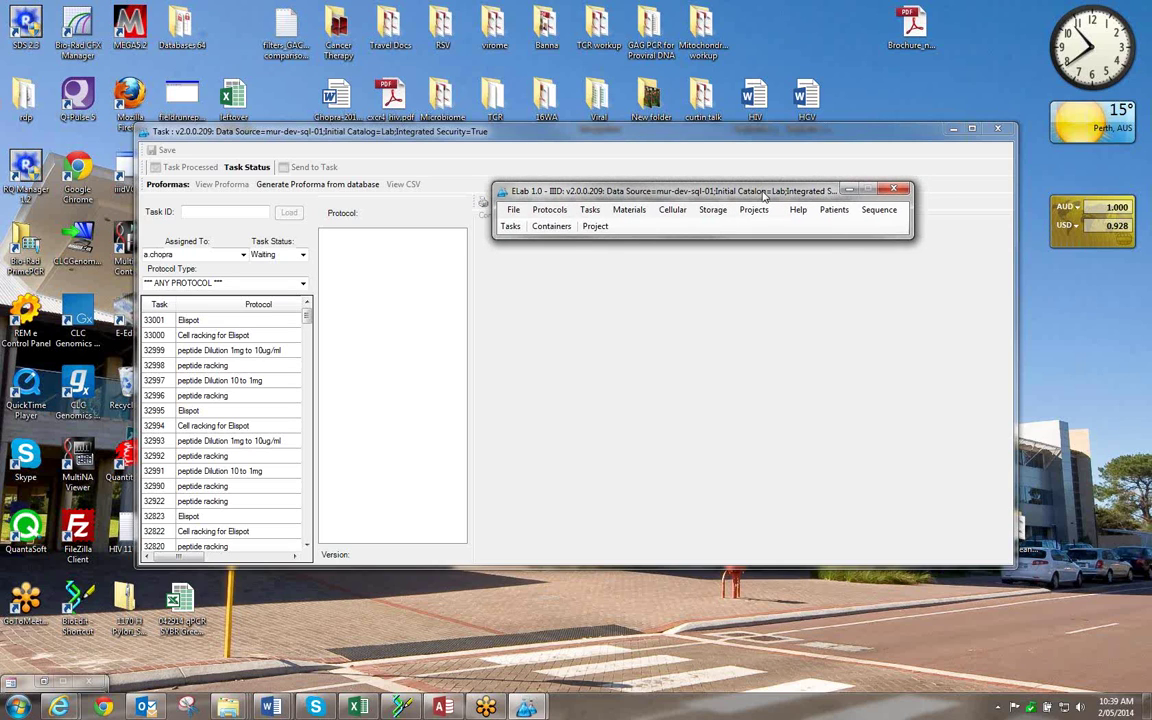
click(552, 227)
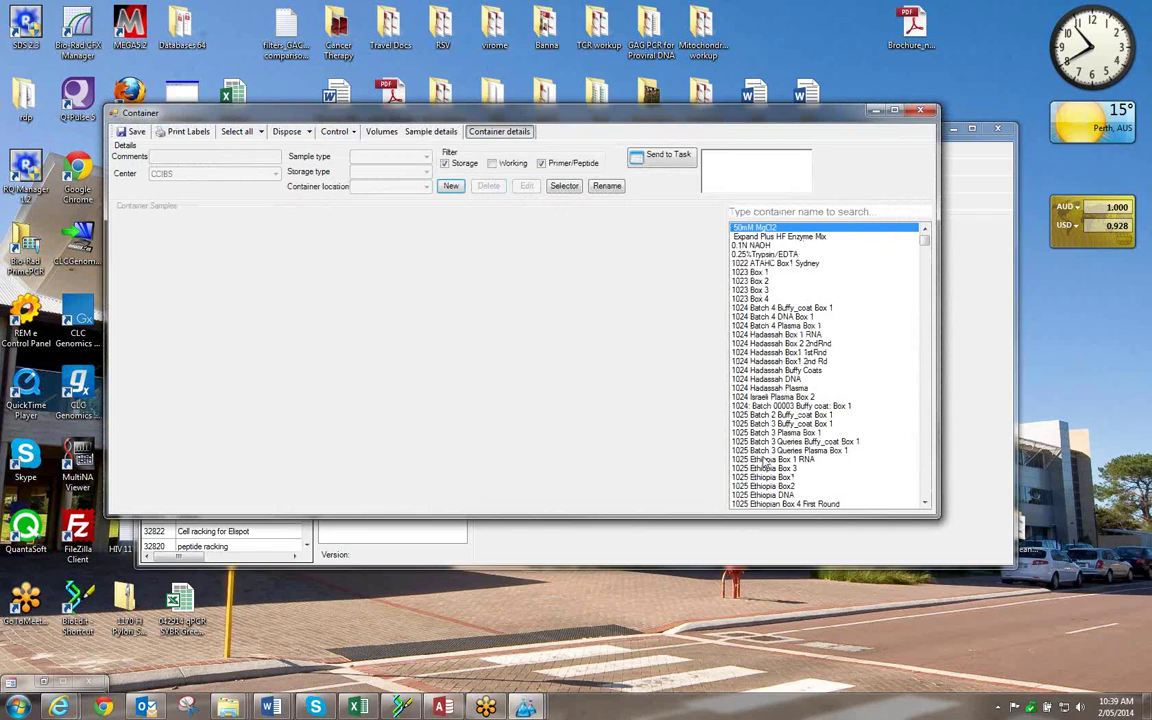
click(766, 213)
text(ser)
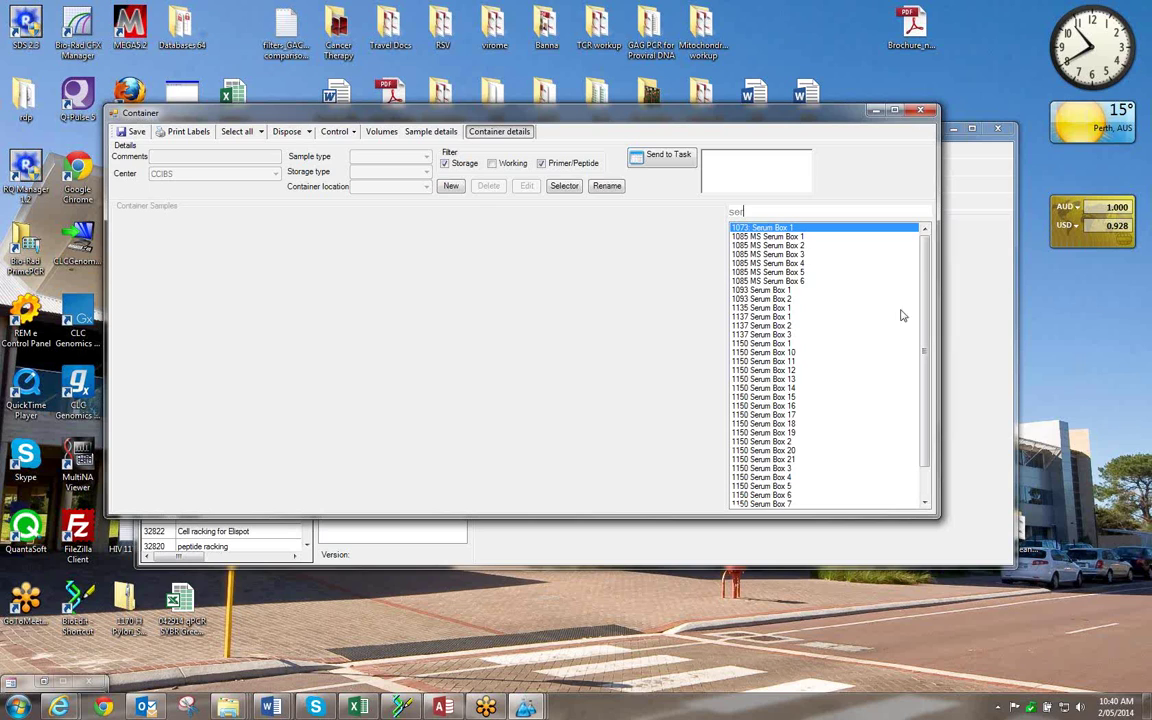
drag(925, 351, 925, 379)
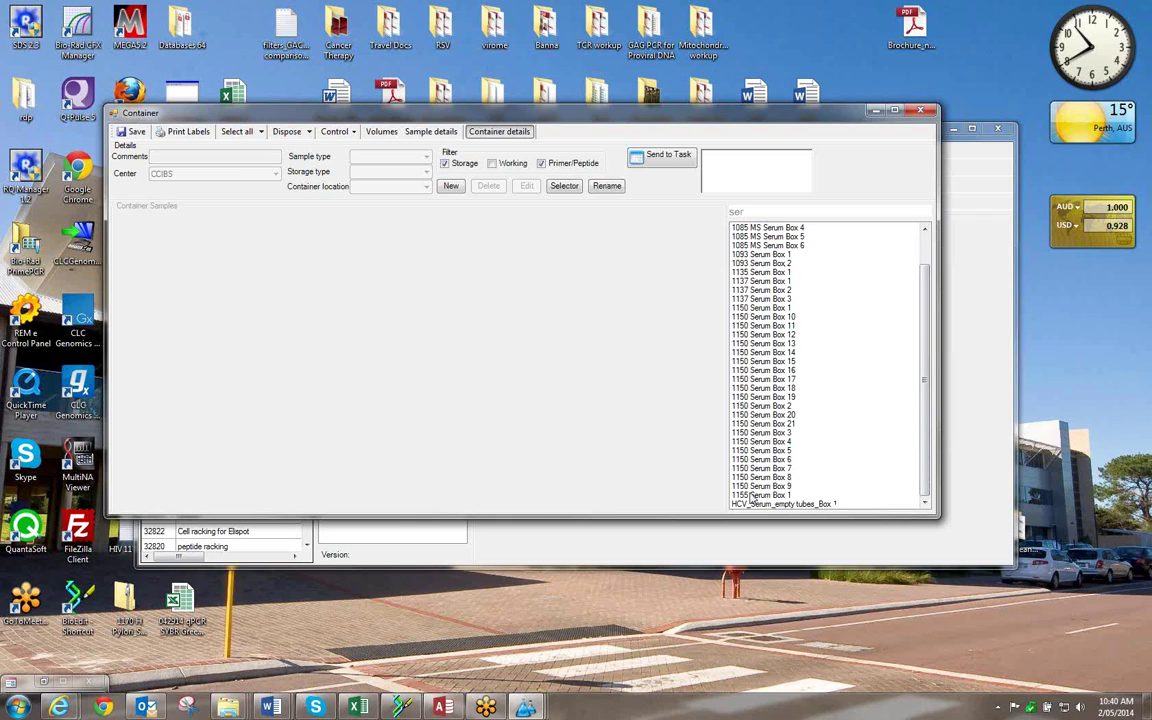
click(751, 495)
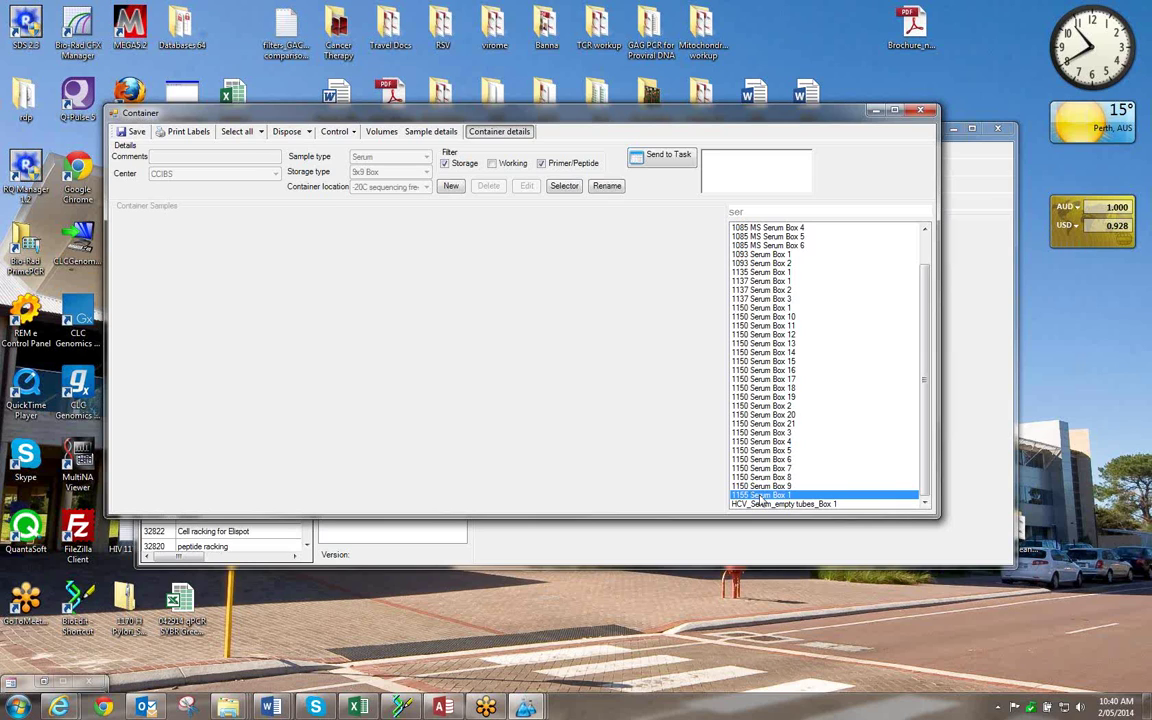
double_click(760, 497)
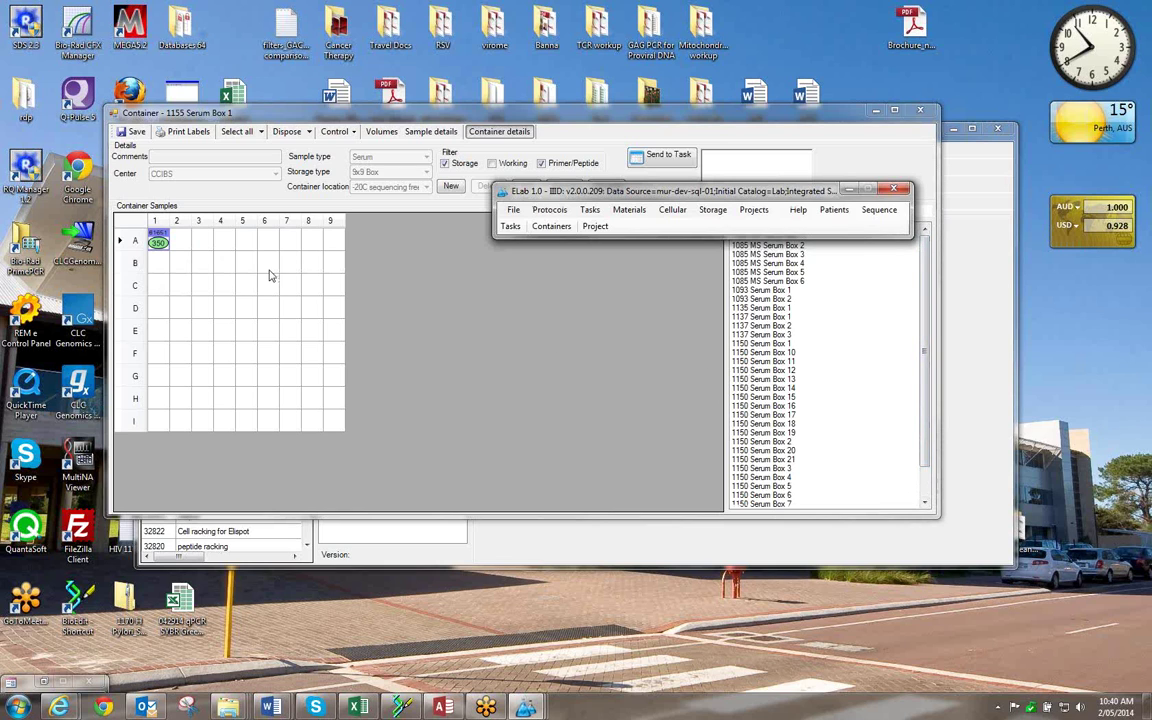
Send the sample in 1155 Serum Box 1 to a new Serum racking task using a 6x4 tube rack, closing the form once made.
drag(281, 119, 325, 131)
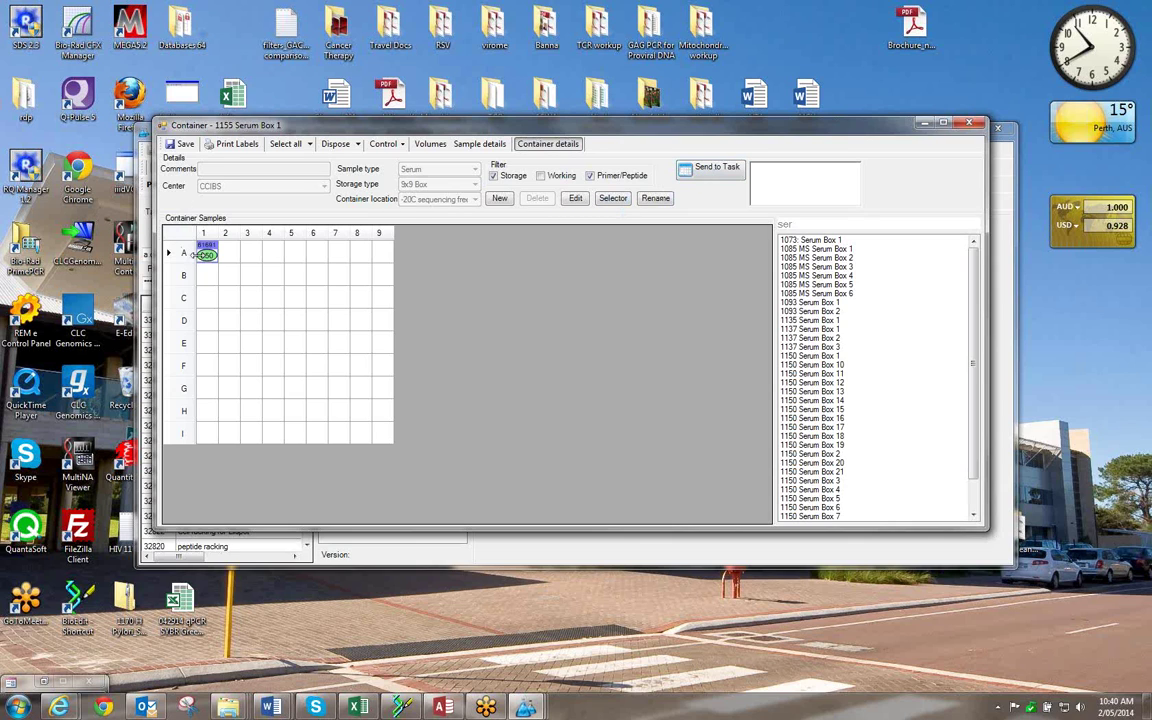
click(712, 171)
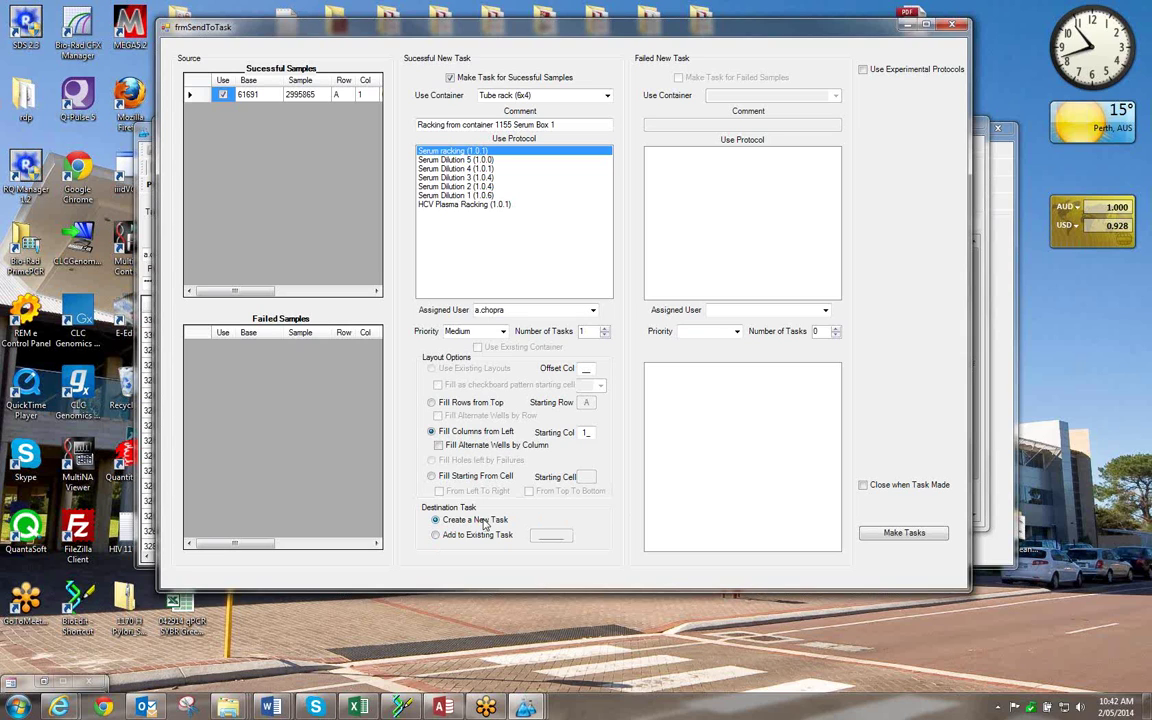
click(436, 537)
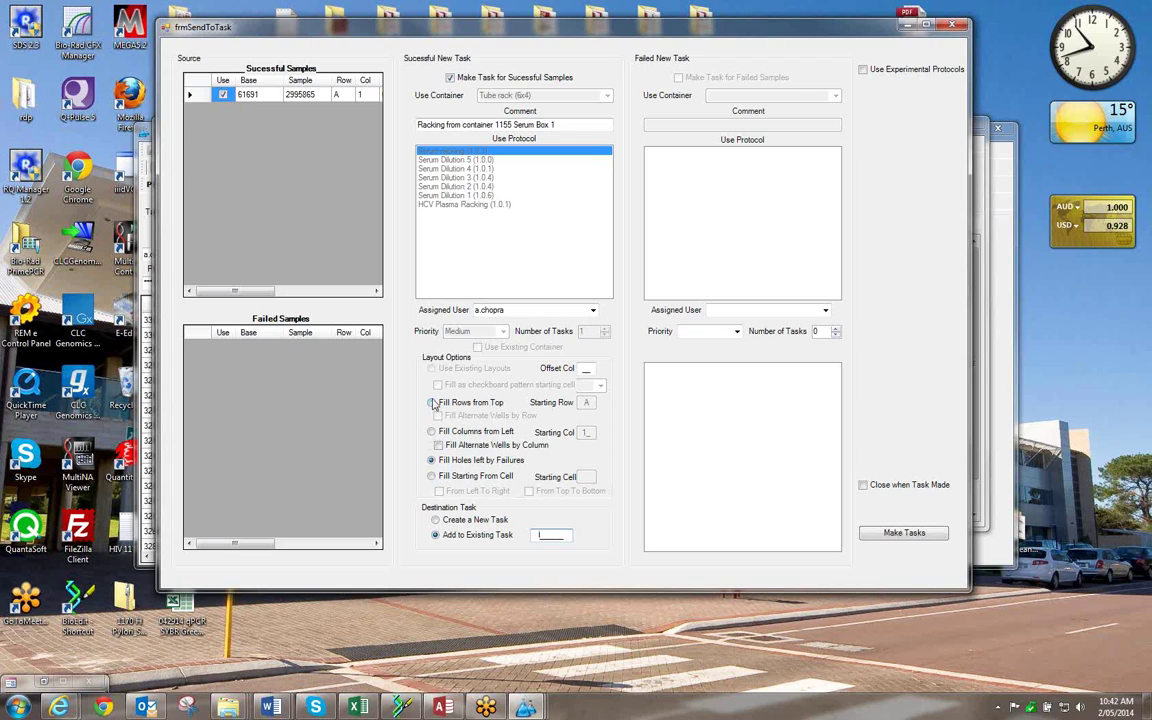
click(460, 519)
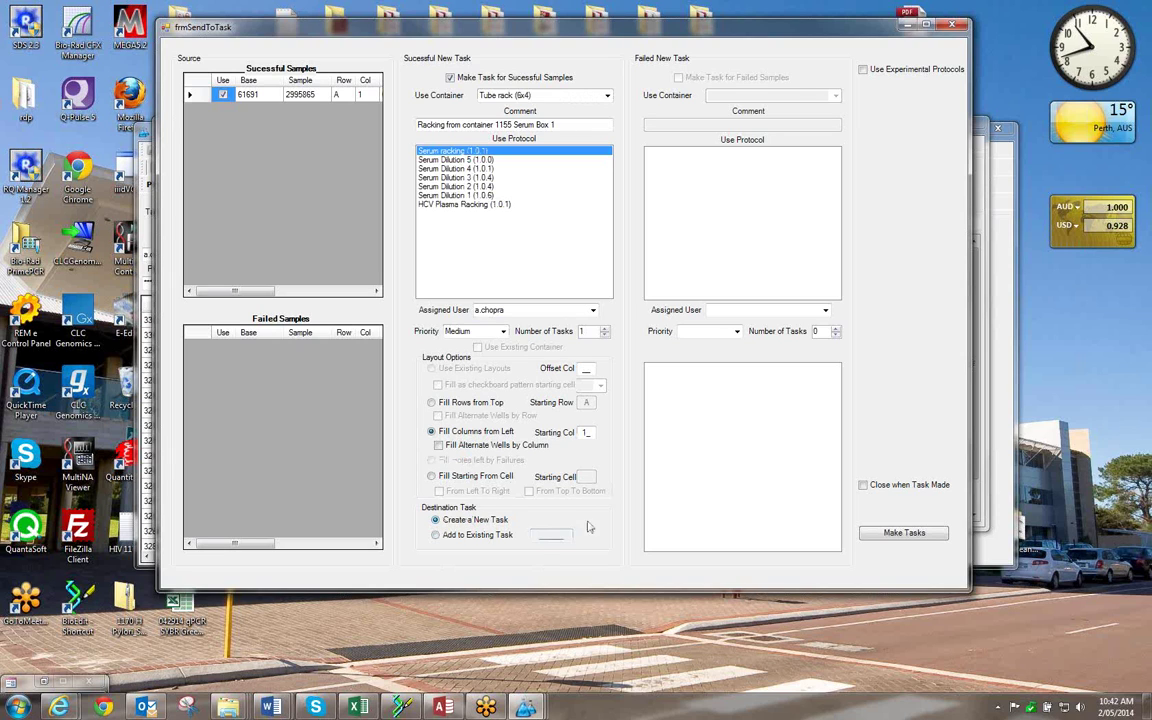
click(864, 486)
click(897, 535)
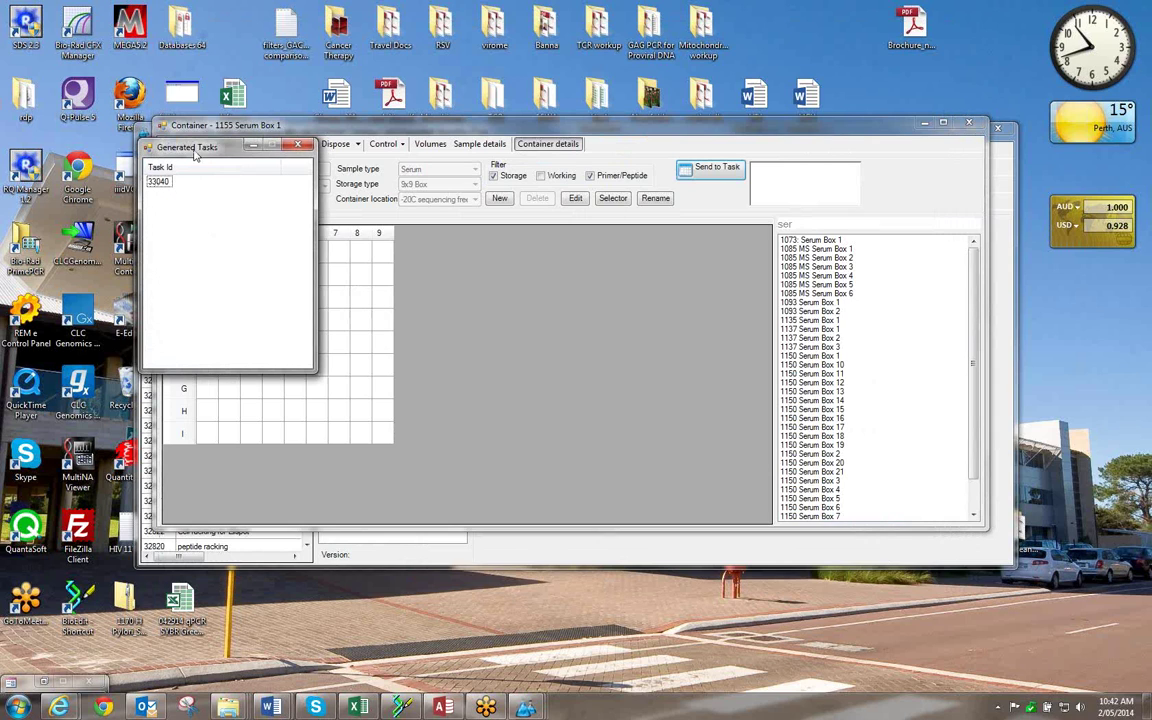
drag(196, 153, 91, 142)
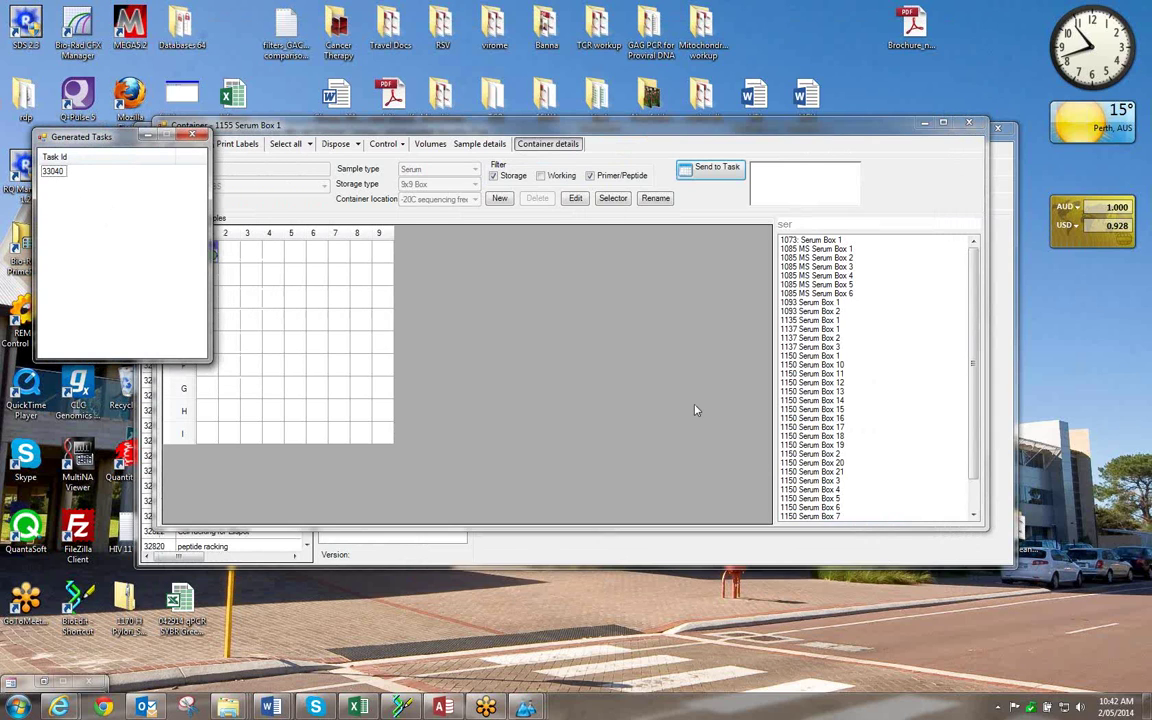
Open the container 1150 Serum Box 1 and sort its samples by descending volume in the Sample Sorting Selector.
click(805, 357)
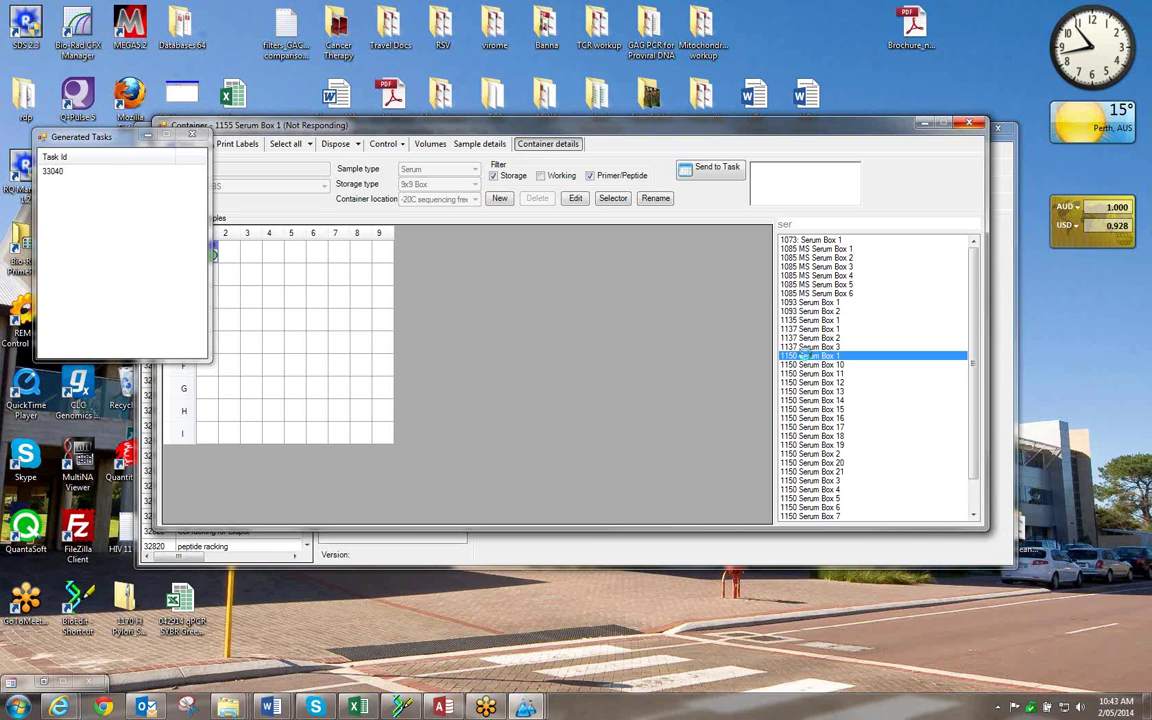
drag(711, 129, 775, 127)
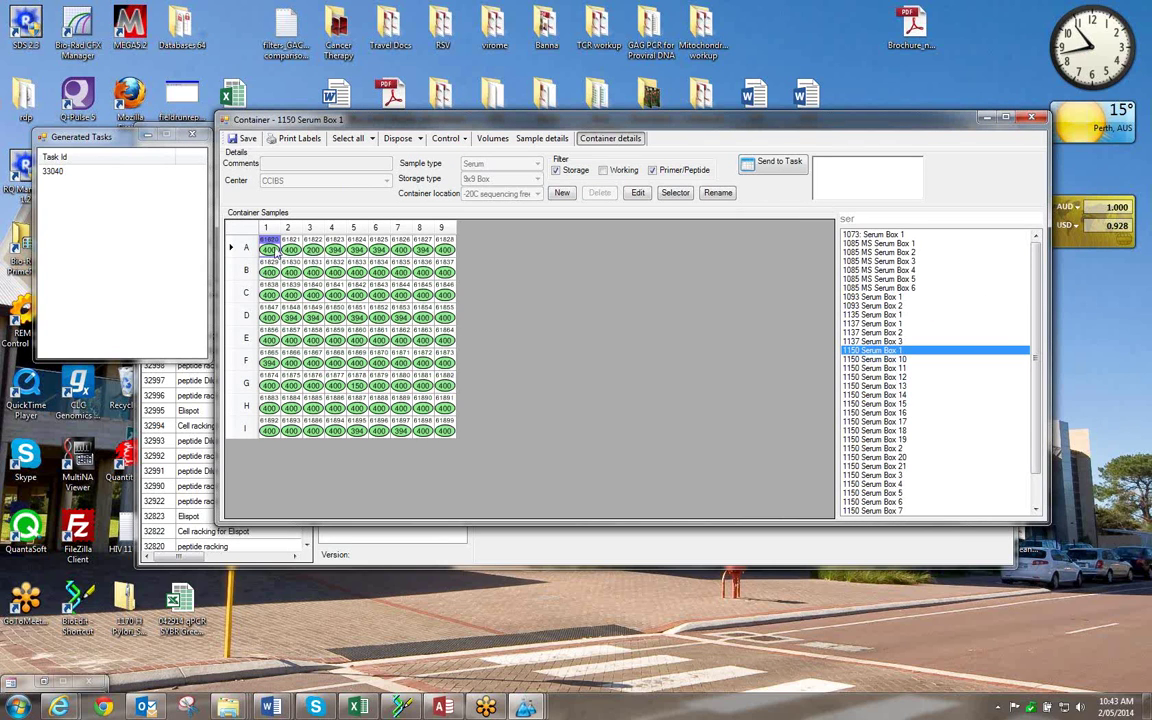
click(675, 193)
drag(540, 158, 846, 197)
click(516, 213)
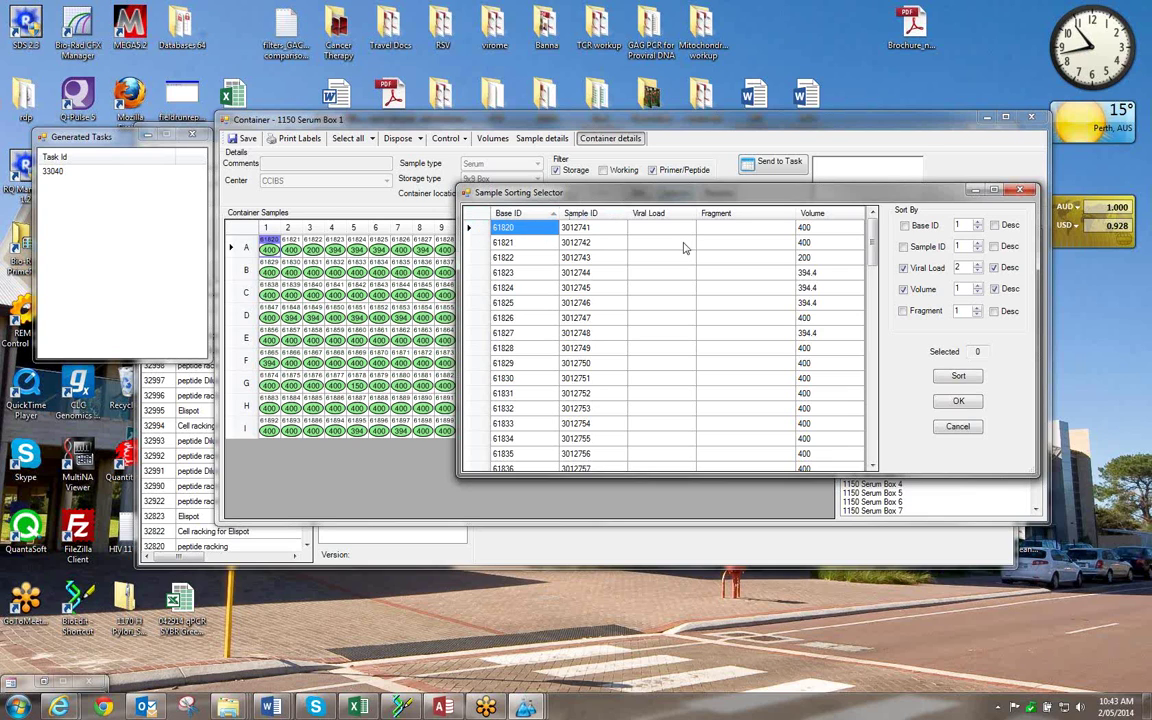
click(826, 216)
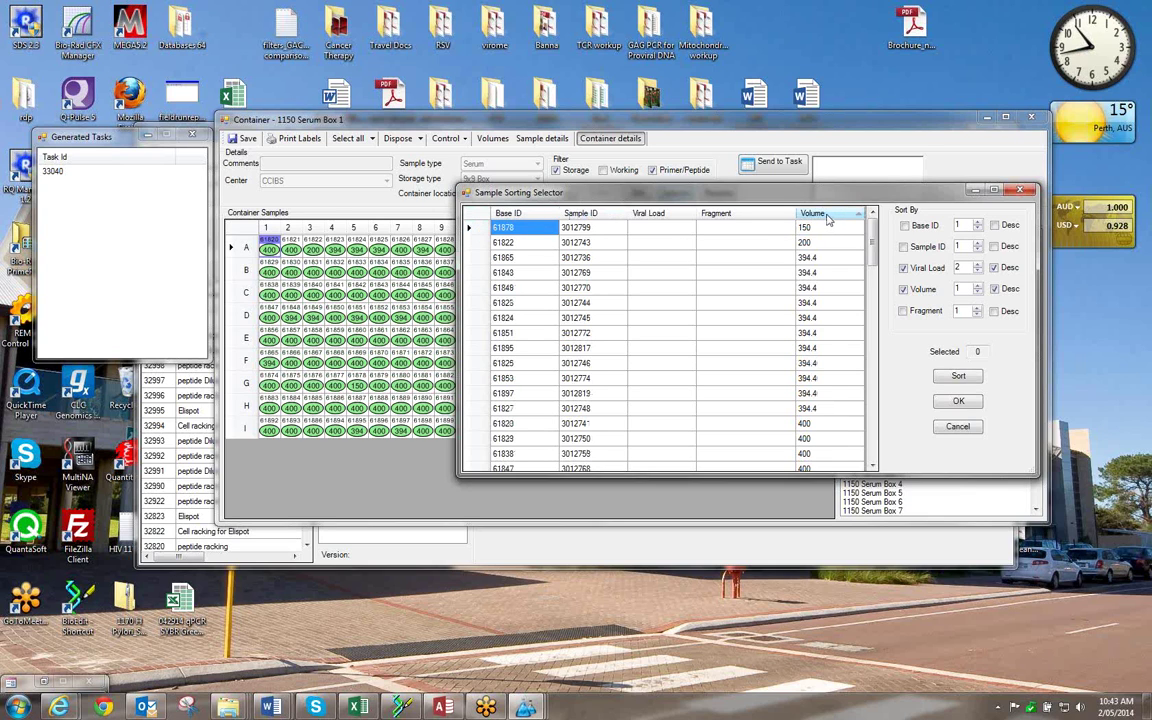
click(827, 216)
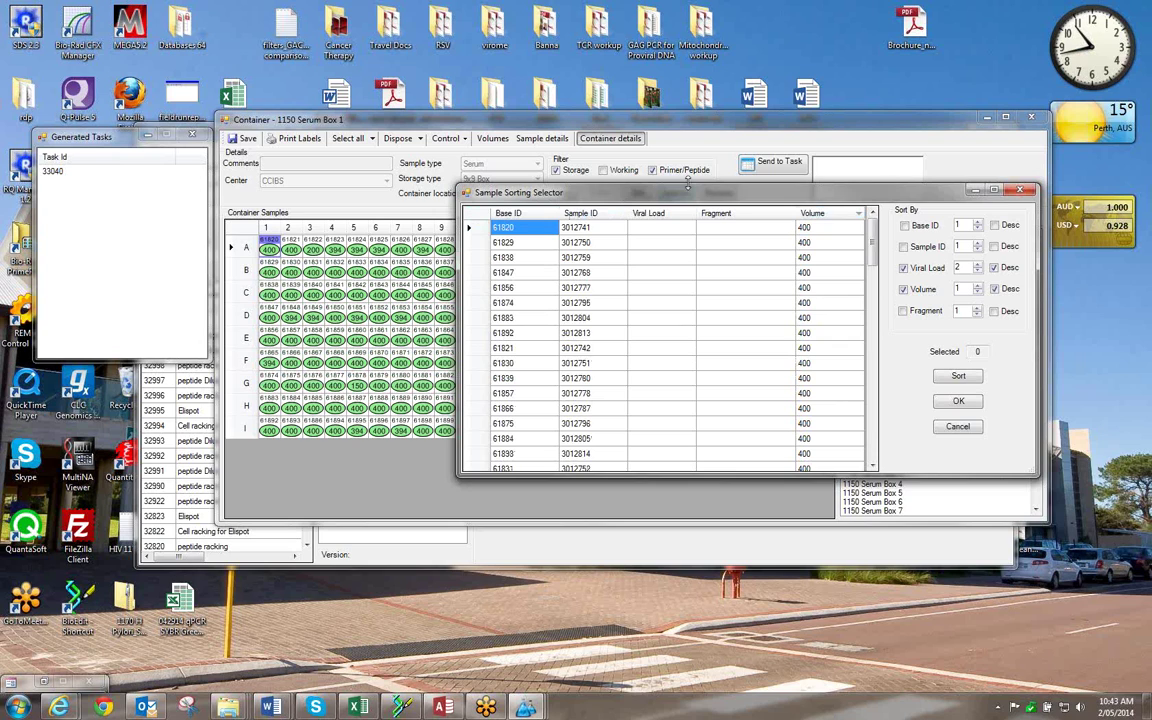
Select the samples with base IDs 61820, 61838, 61883 and 61830 and confirm the selection in the container.
click(476, 229)
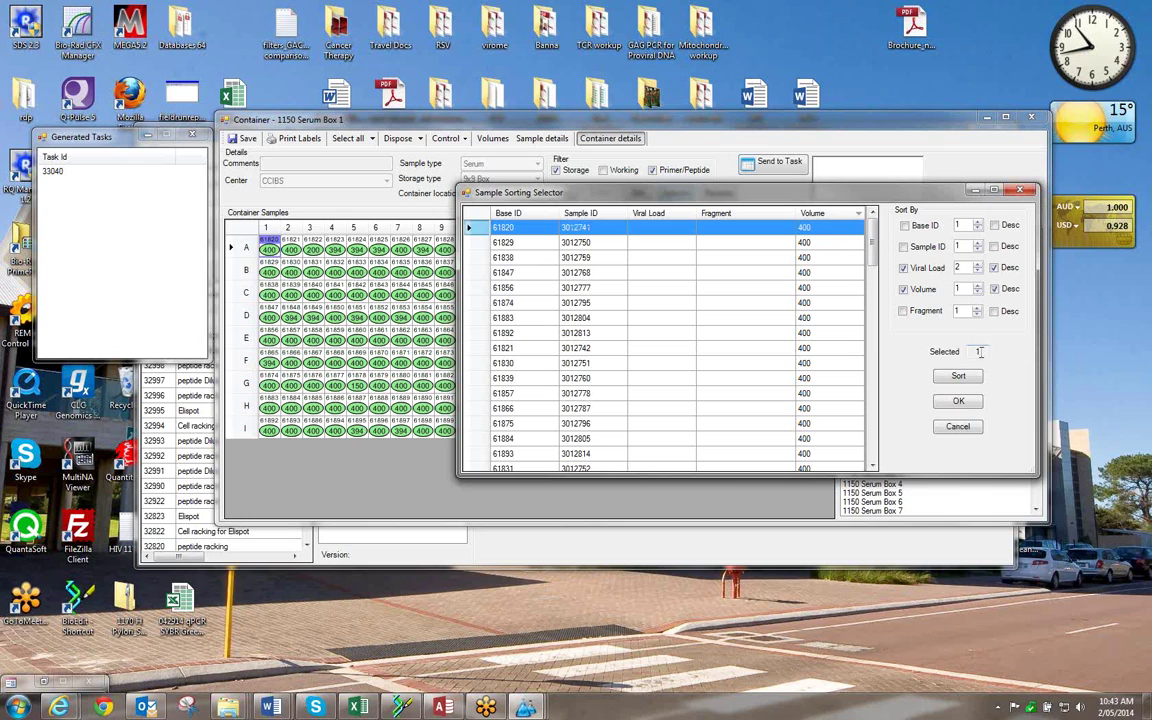
ctrl+click(477, 258)
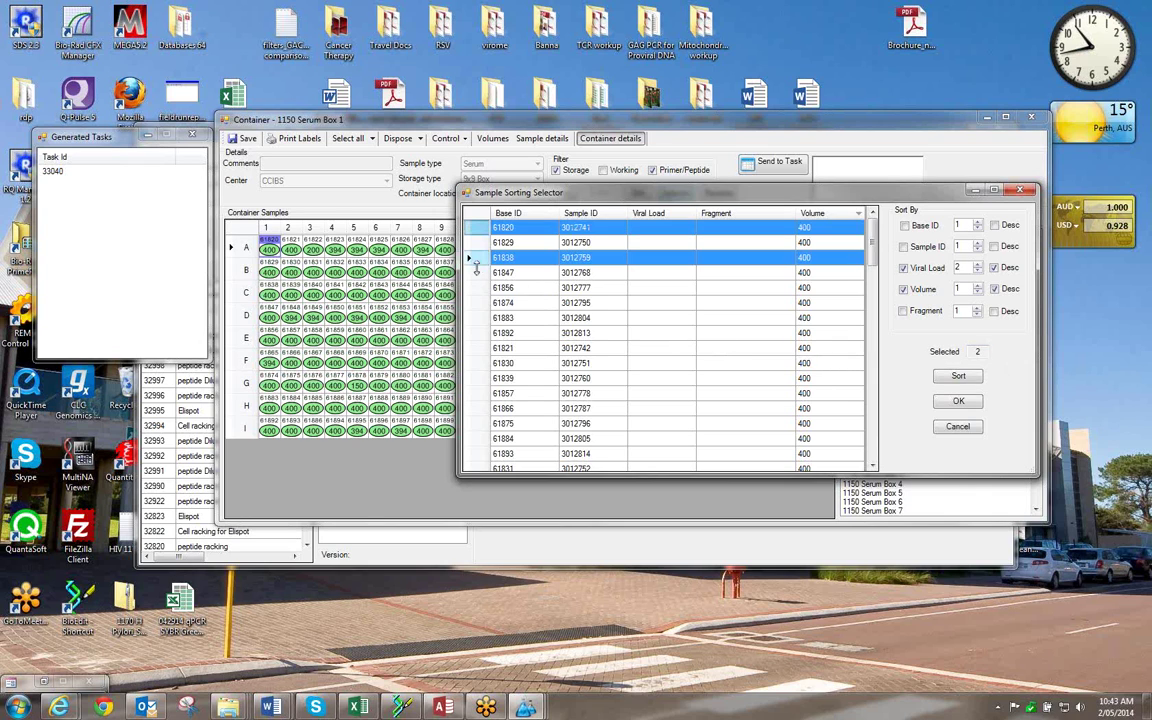
ctrl+click(472, 318)
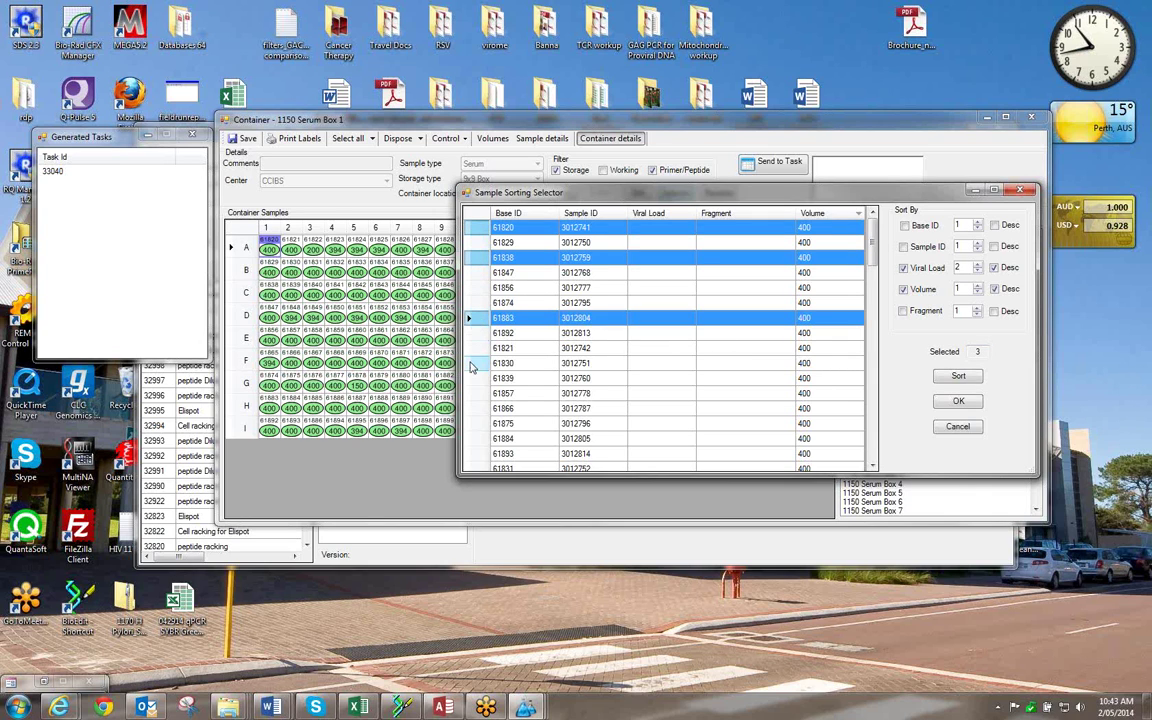
ctrl+click(470, 363)
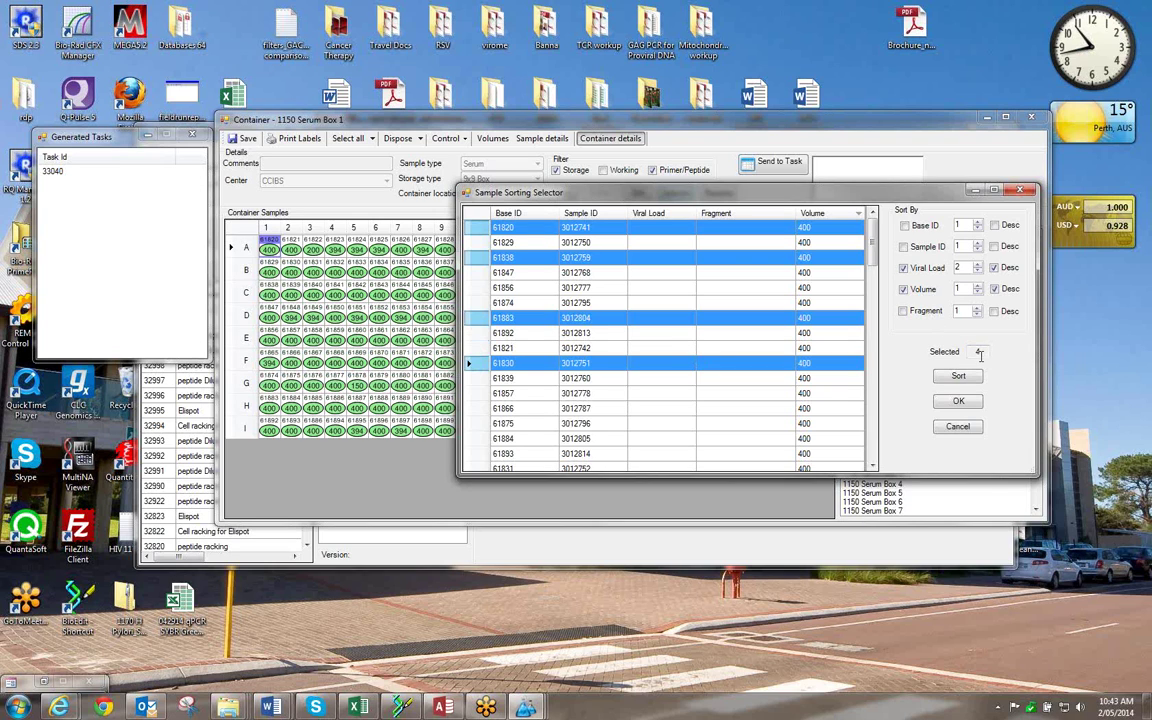
click(958, 403)
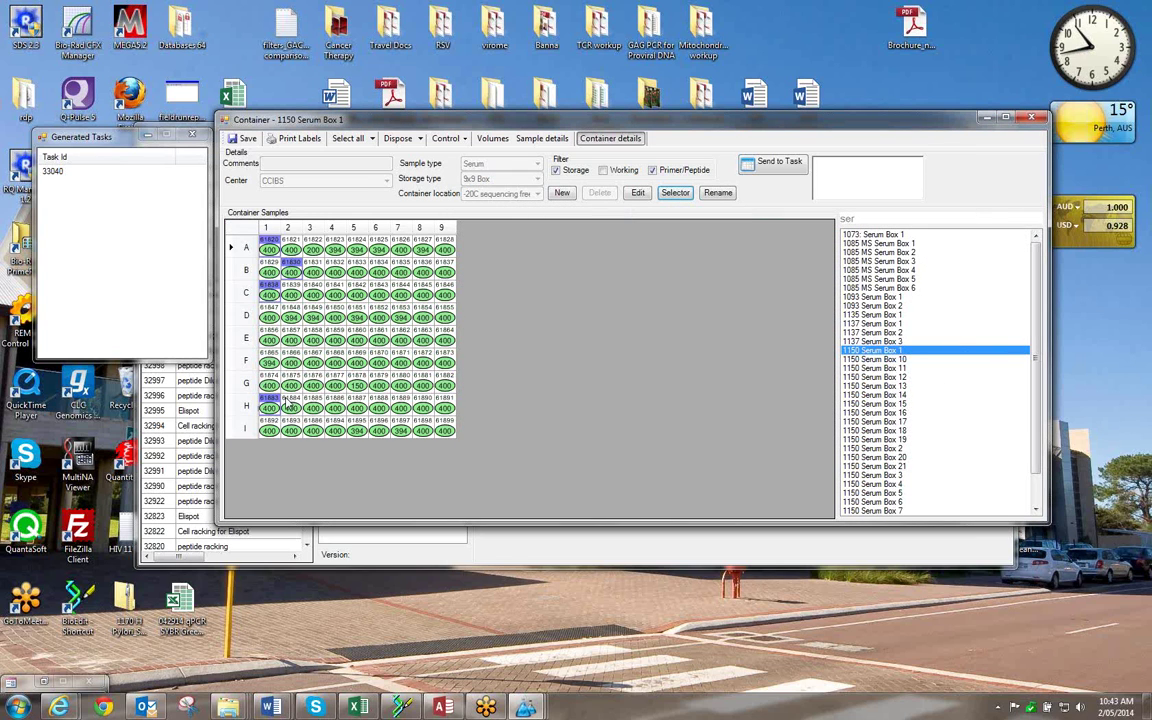
mouse_move(287, 402)
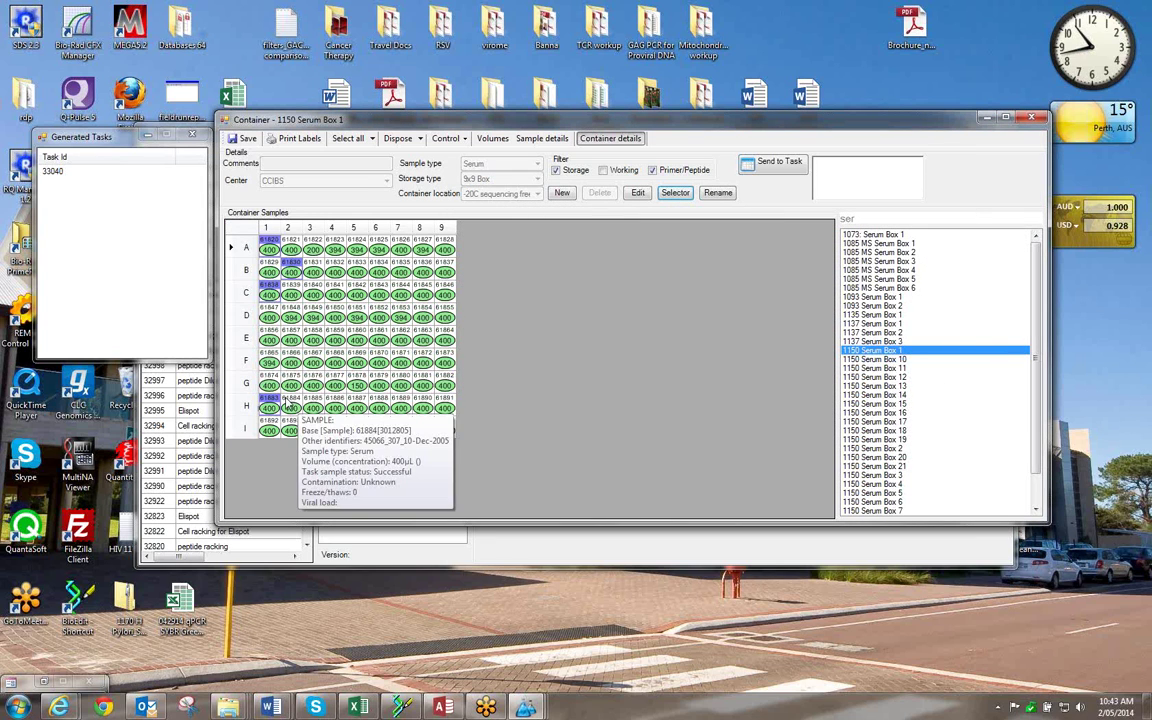
Send the four selected samples to existing task 33040, filling columns from starting column 2 and closing the form once made.
click(781, 163)
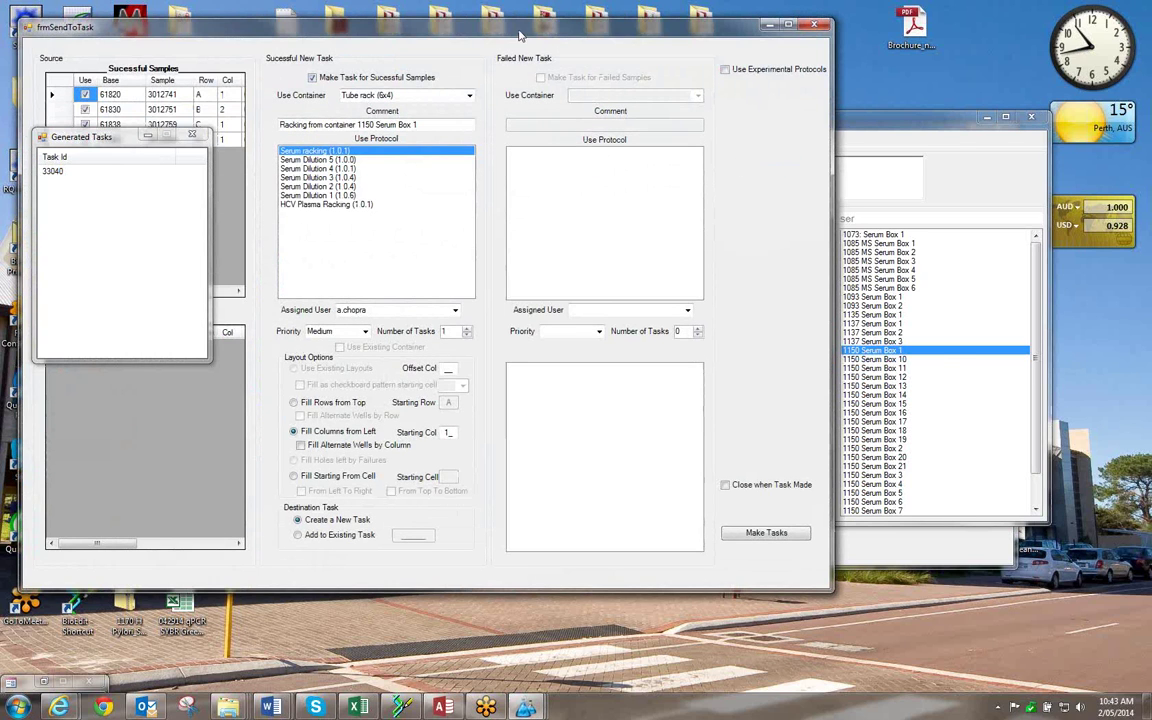
drag(519, 36, 777, 47)
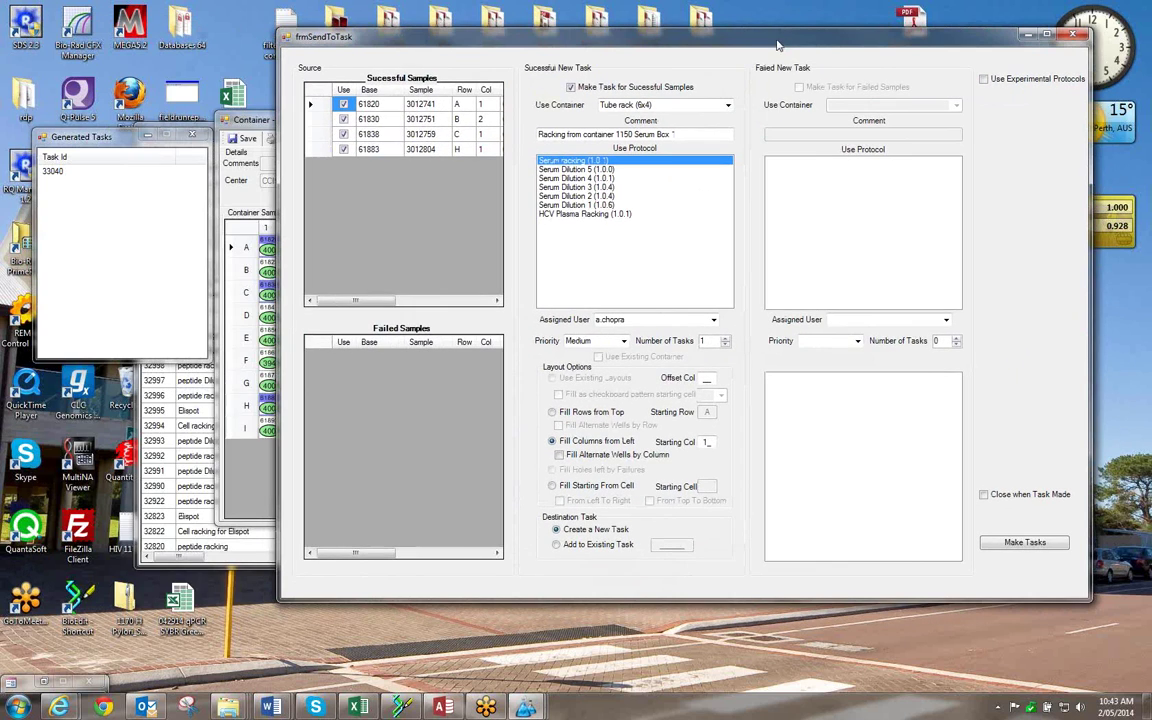
click(556, 545)
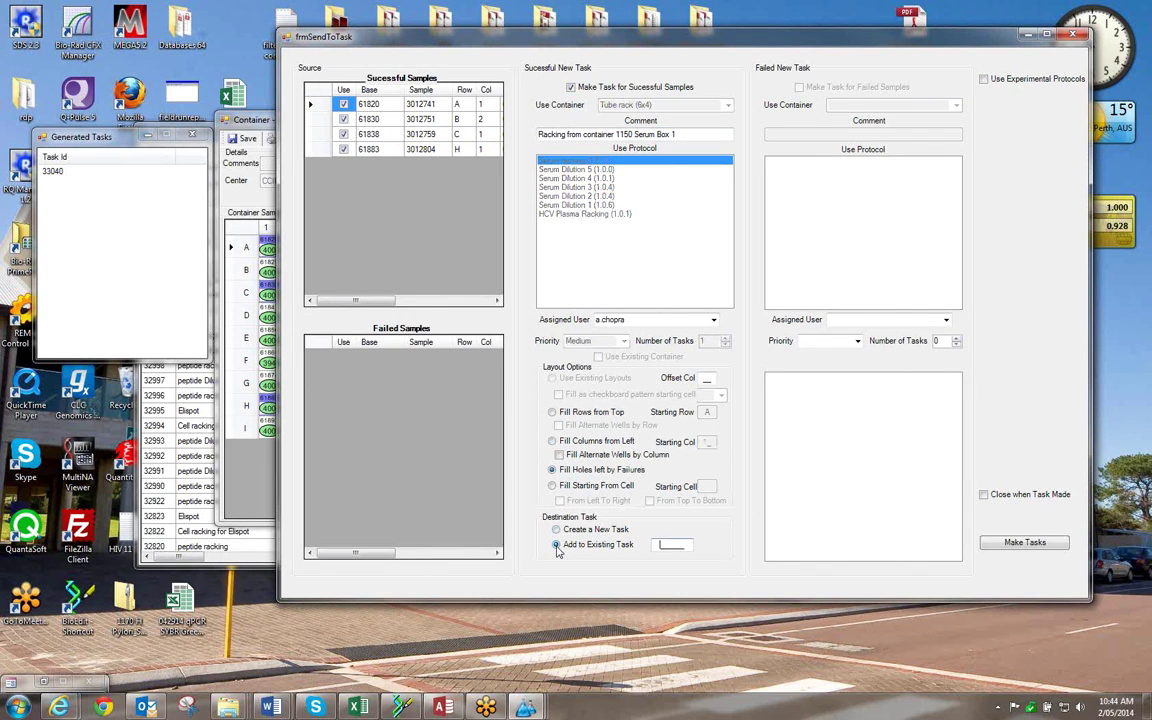
click(662, 544)
text(33040_)
click(553, 443)
text(2_)
click(984, 494)
click(1012, 546)
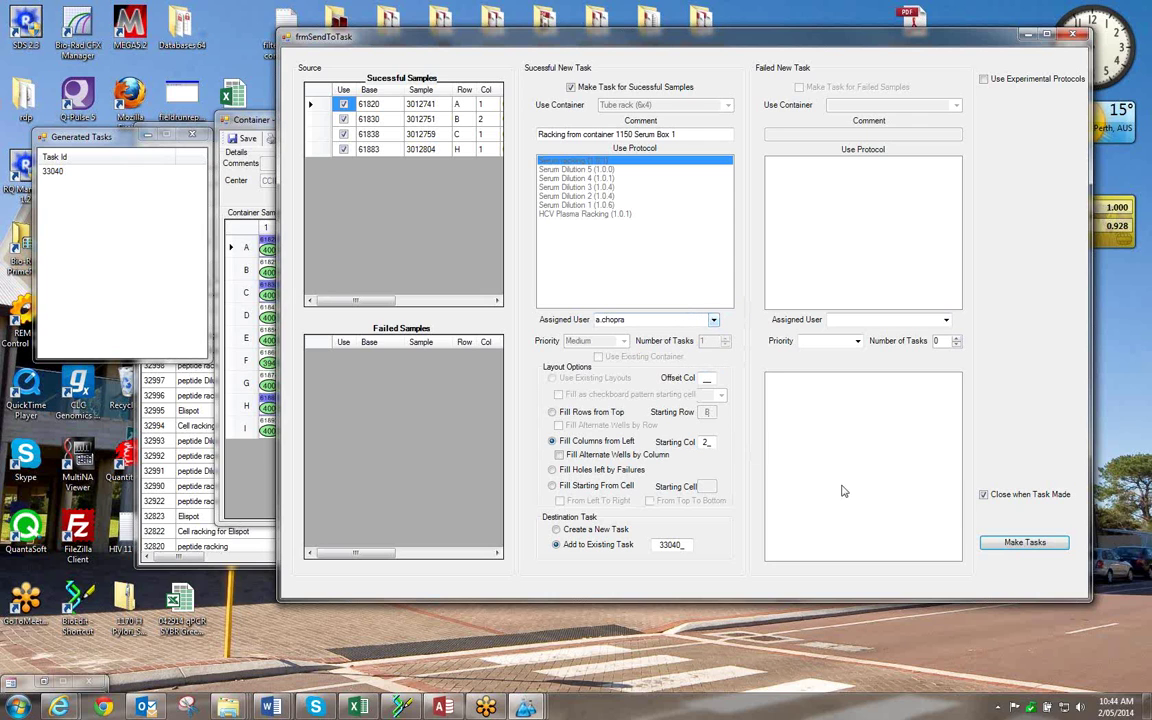
click(1007, 542)
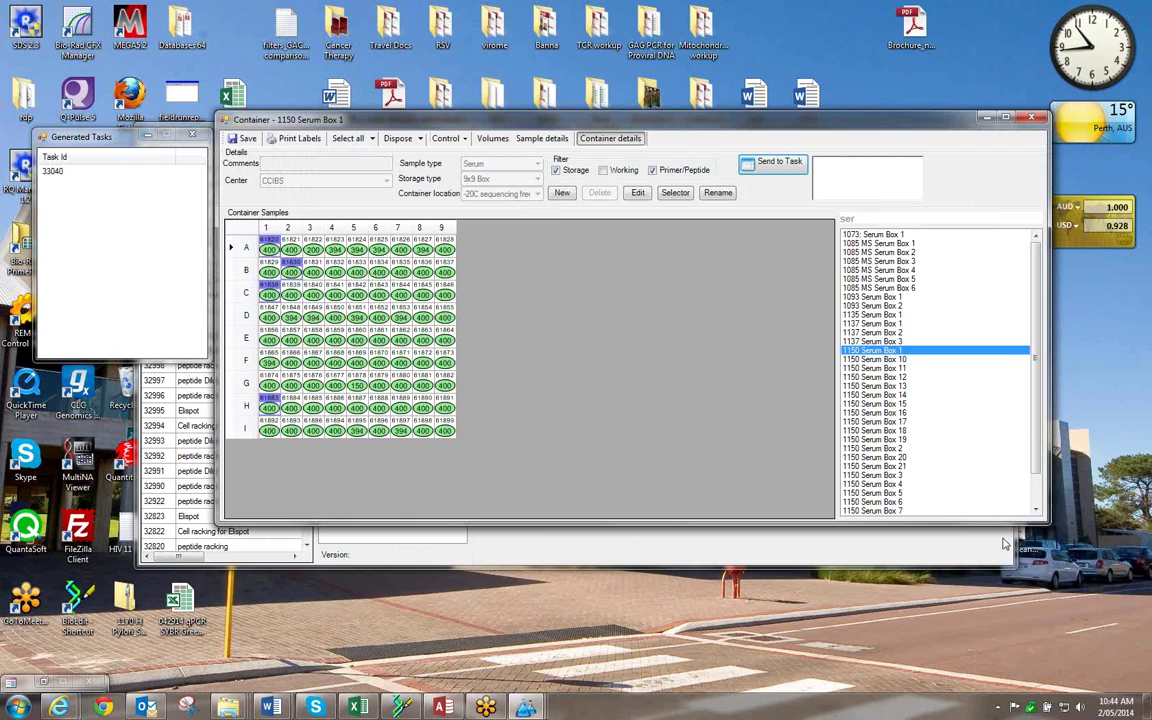
Close the container and generated tasks windows, and open Serum racking task 33040 from a fresh task list.
click(1031, 121)
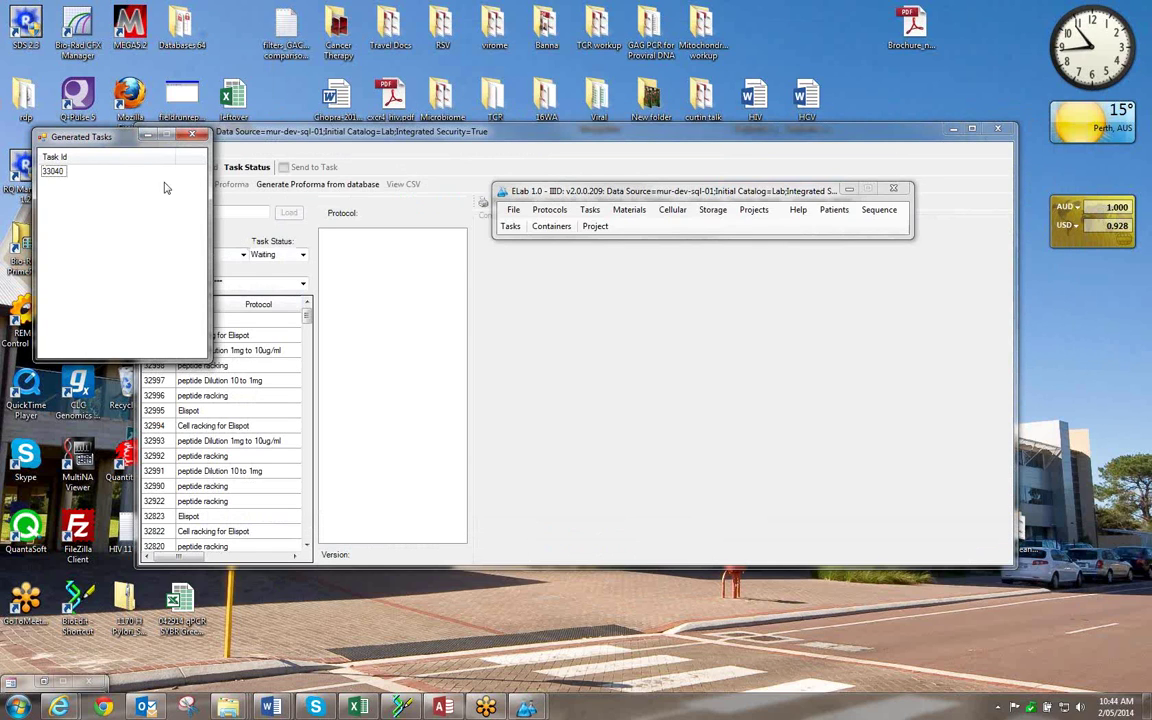
click(192, 134)
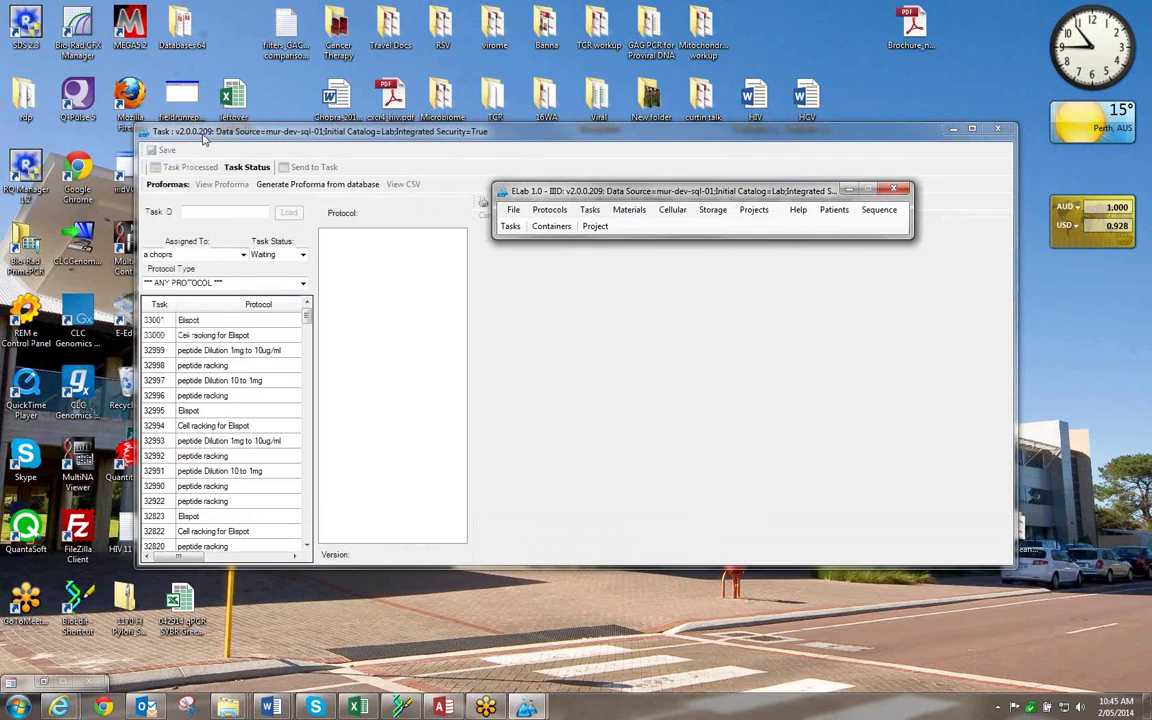
click(509, 227)
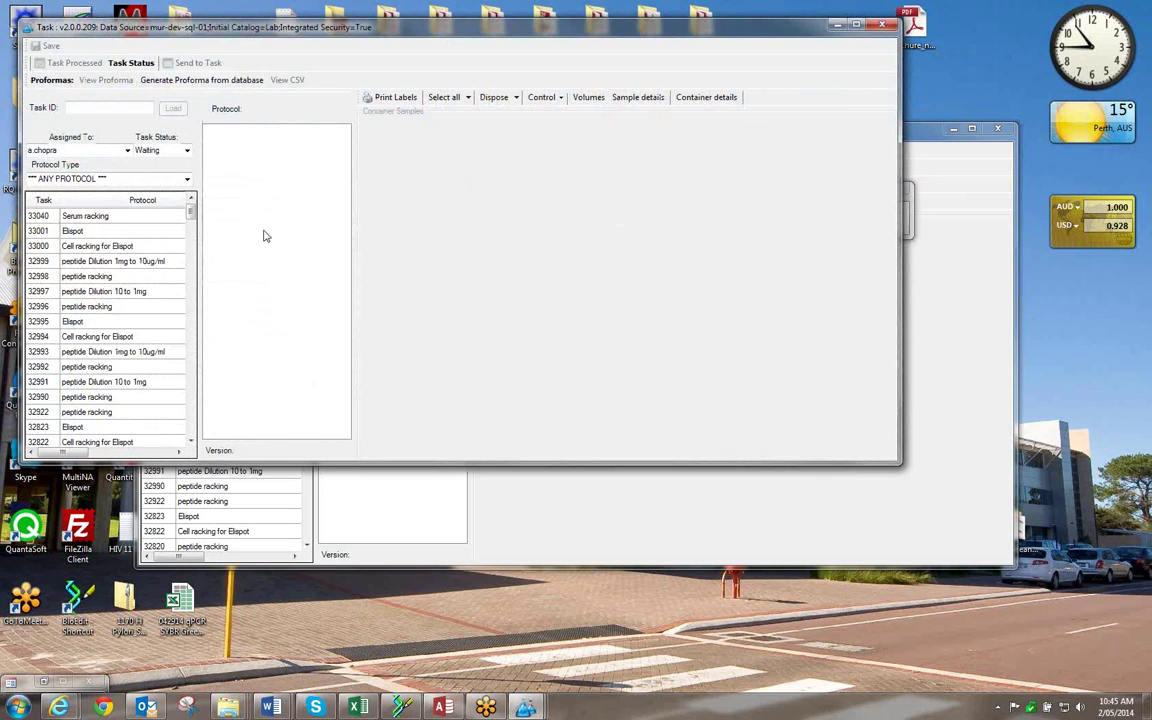
drag(355, 32, 544, 71)
click(226, 256)
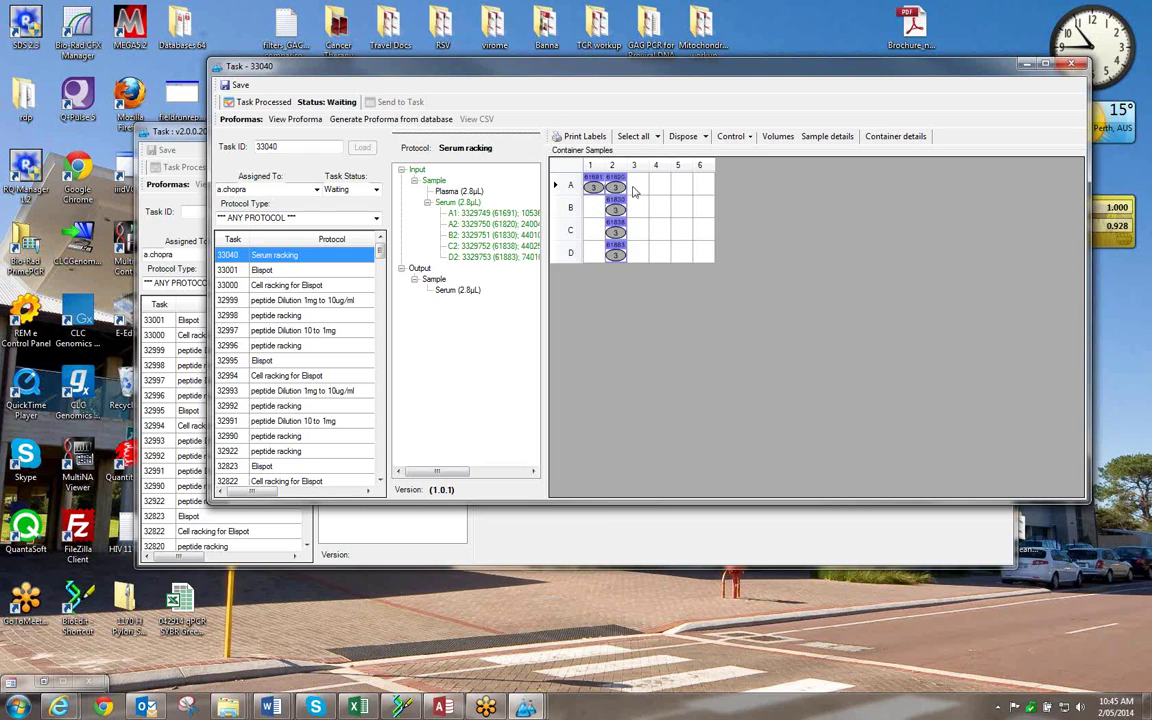
mouse_move(594, 193)
Save task 33040, generate its proforma from the database, review the sample locations in the PDF and close it.
click(240, 86)
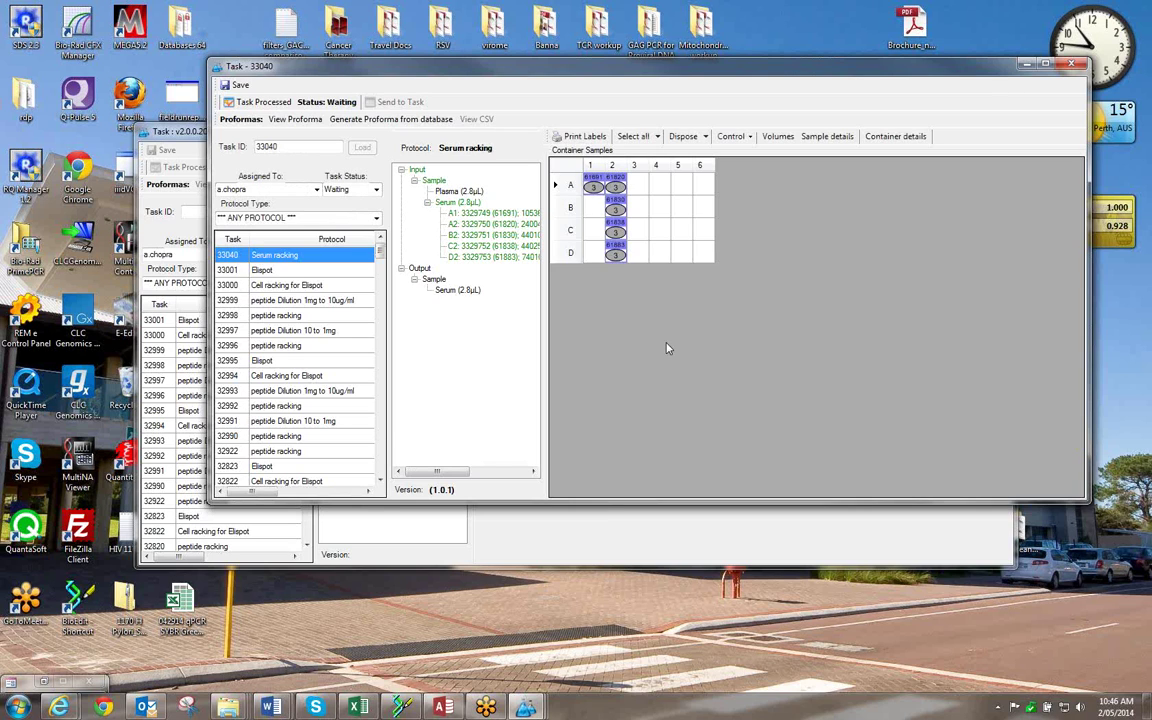
click(367, 120)
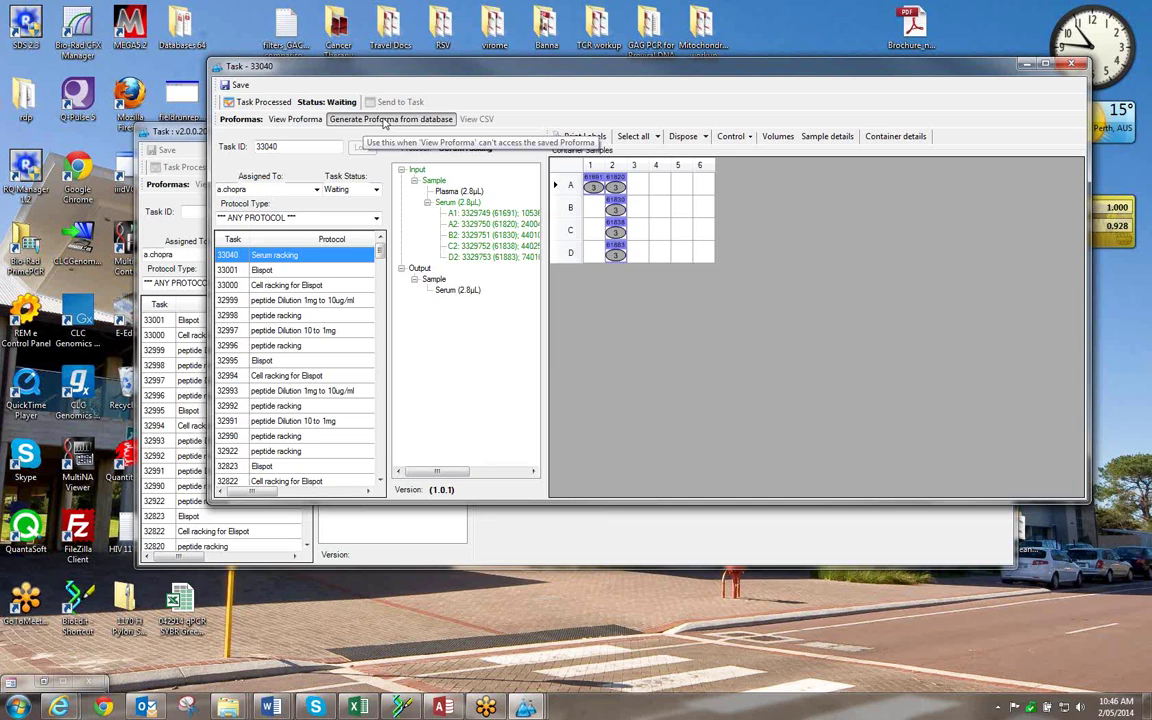
click(384, 120)
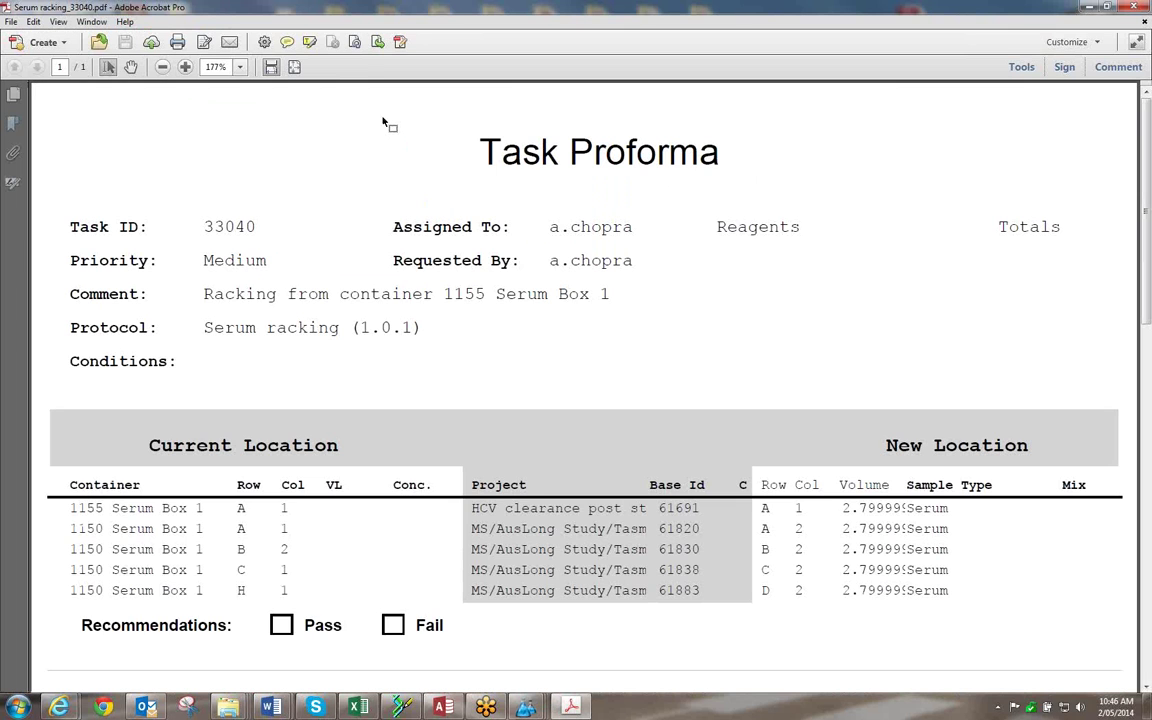
scroll(404, 345, down, 2)
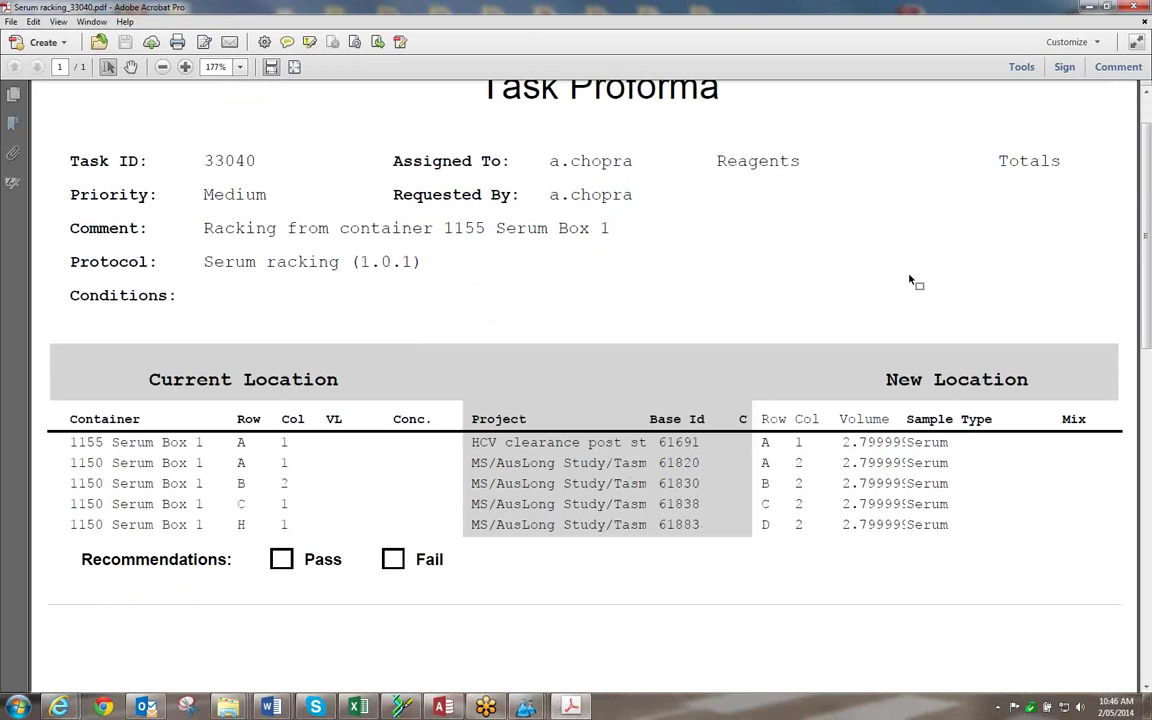
click(1136, 10)
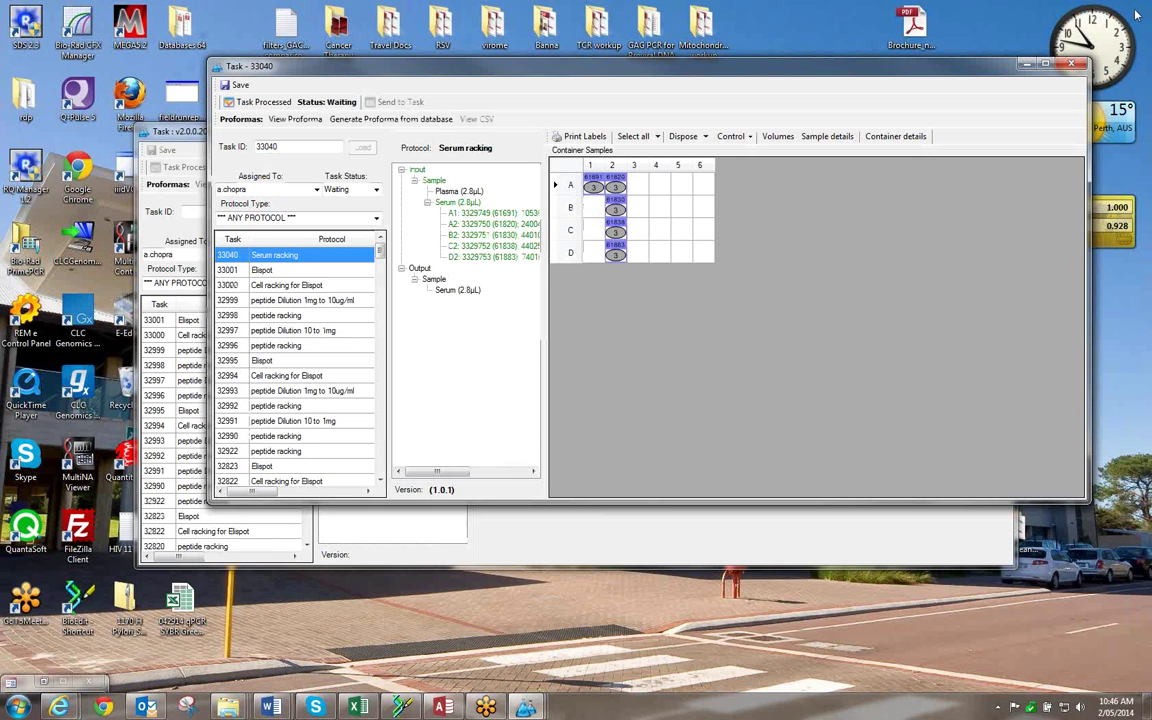
Save and process the Serum racking task 33040, close its window and reopen the task list.
click(256, 104)
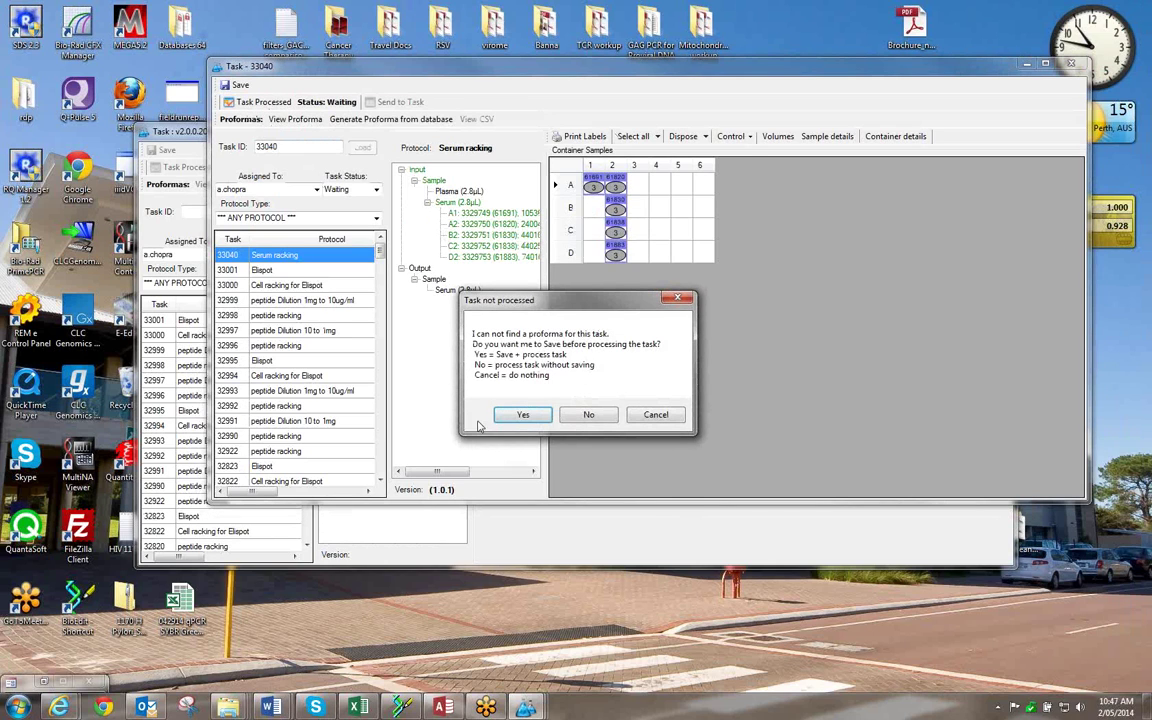
click(531, 425)
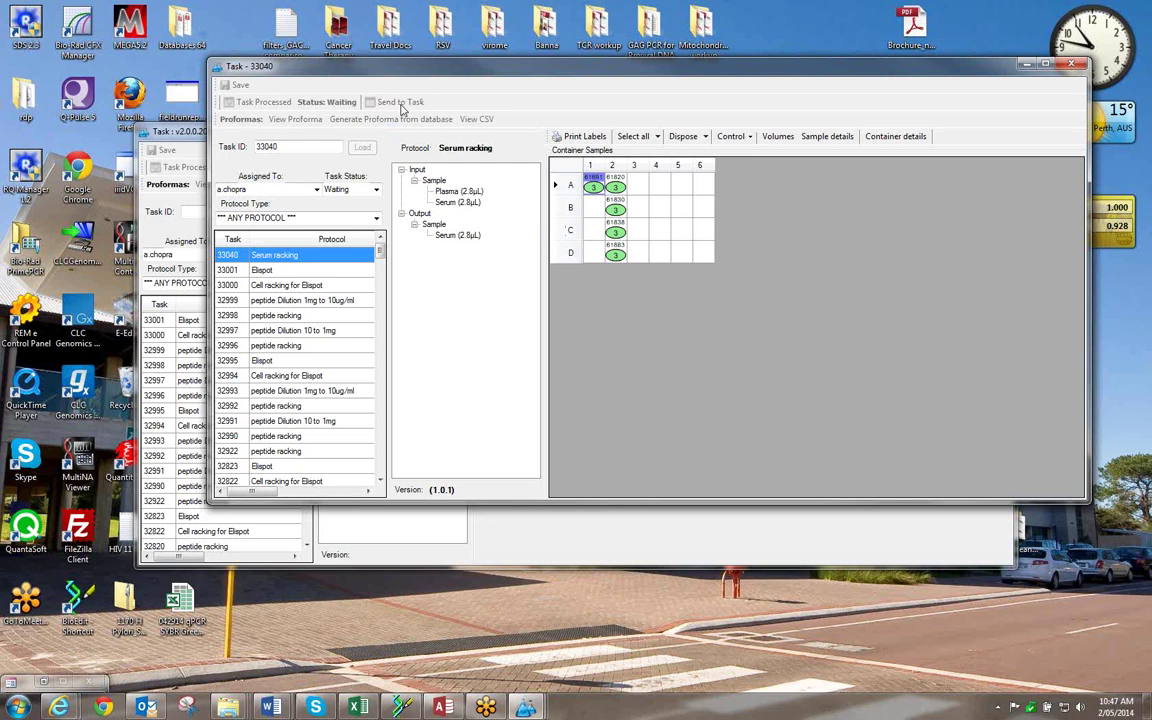
click(1081, 68)
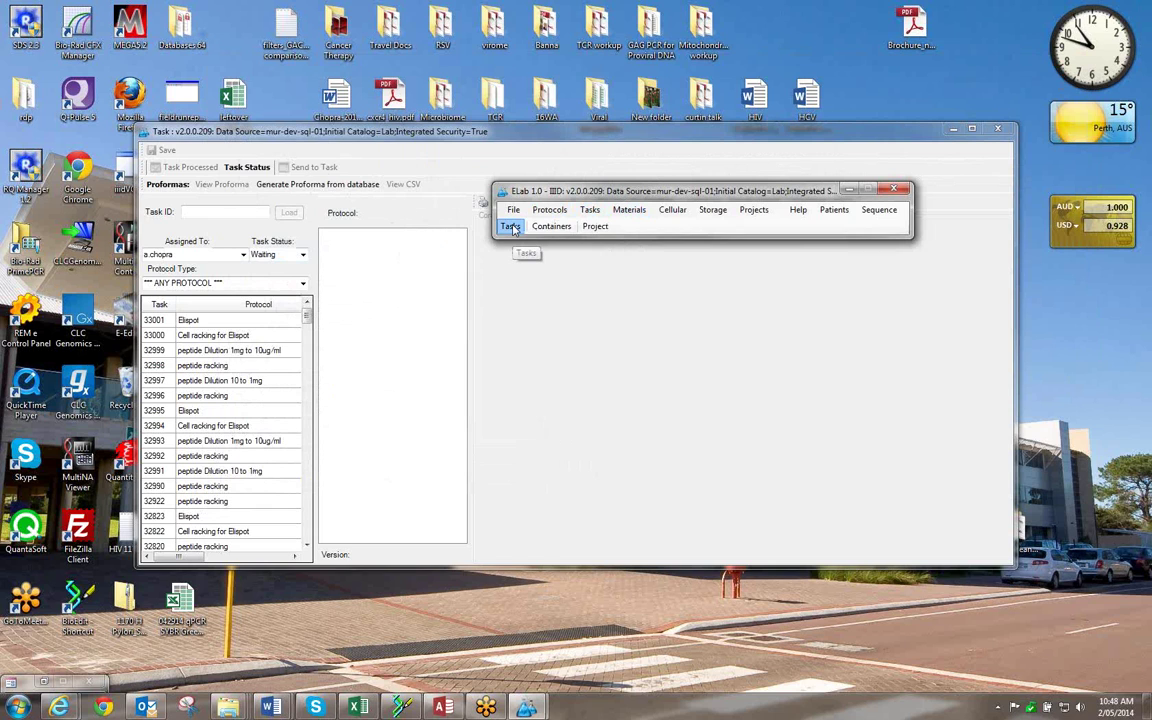
click(511, 227)
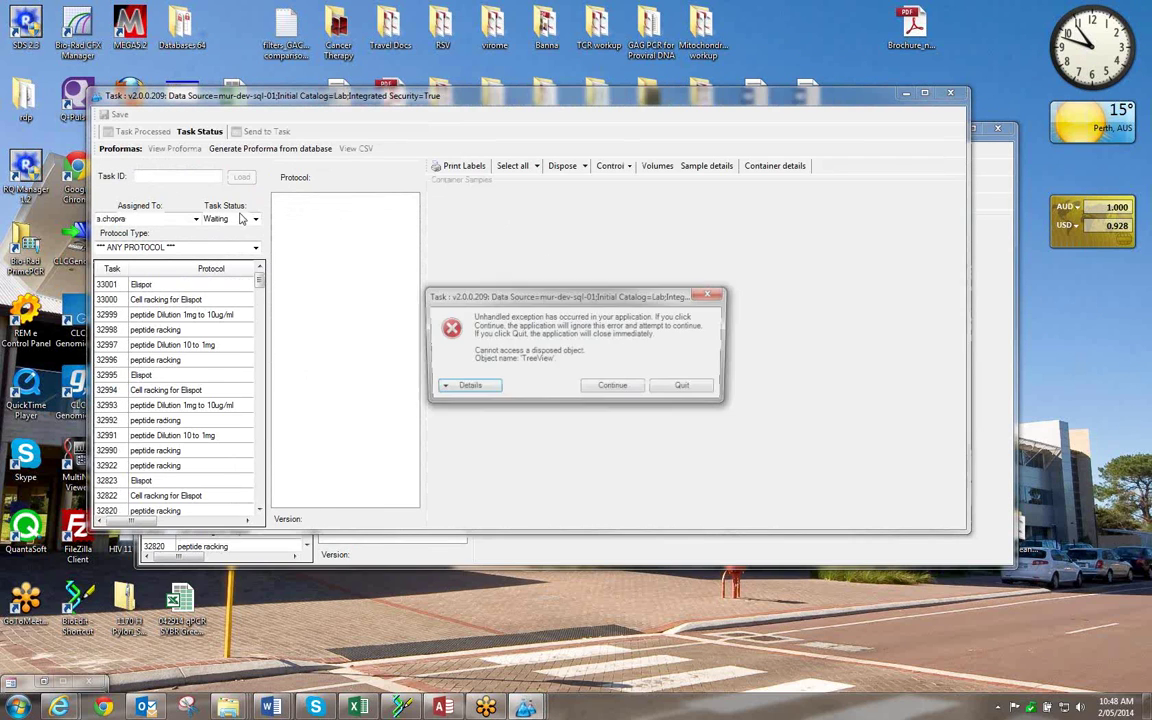
Dismiss the error message, filter the task list by Processed status, and open Serum racking task 33040.
click(615, 388)
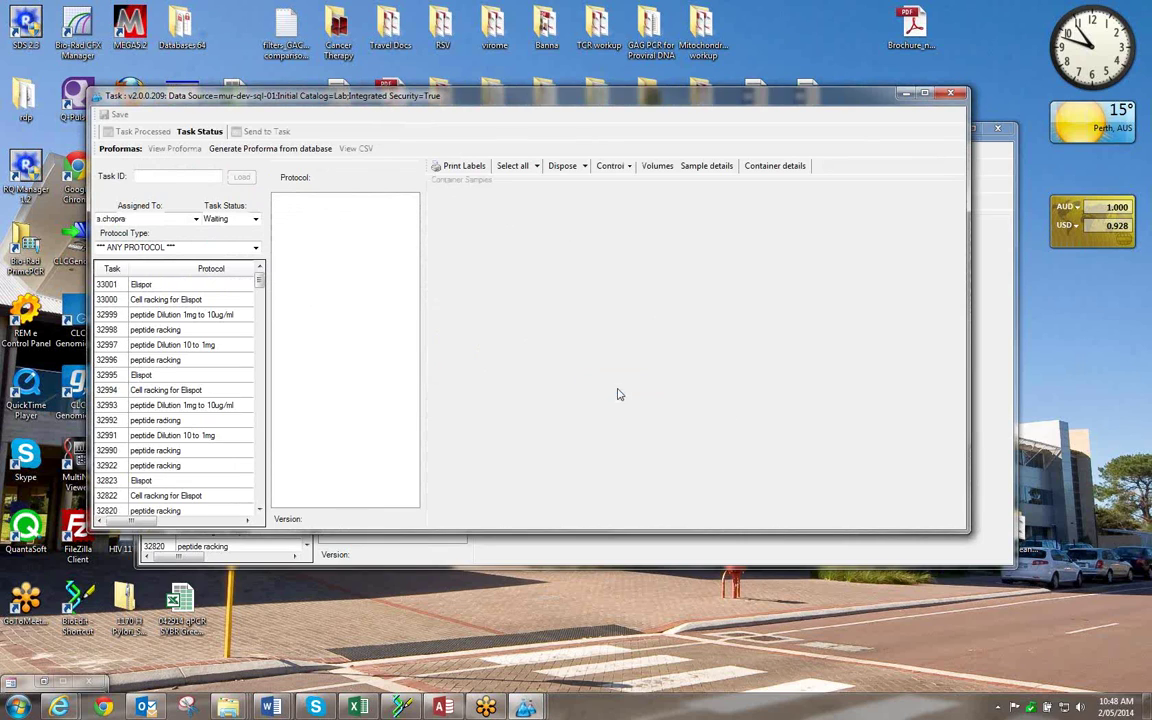
click(256, 220)
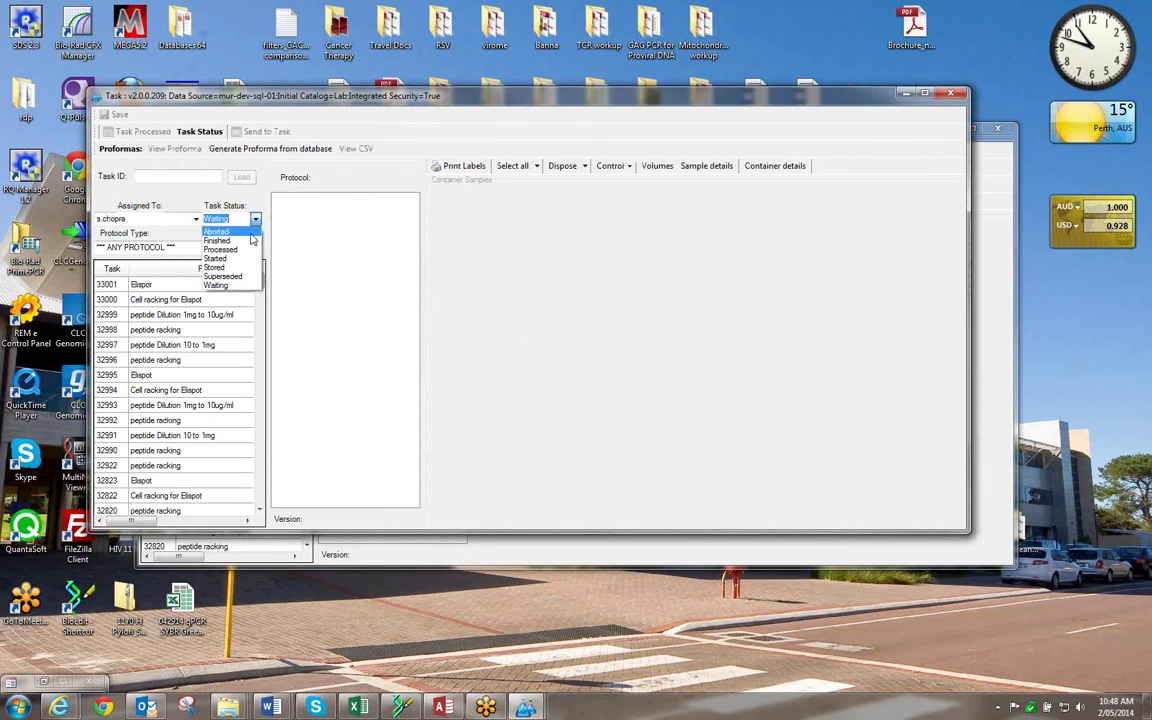
click(241, 250)
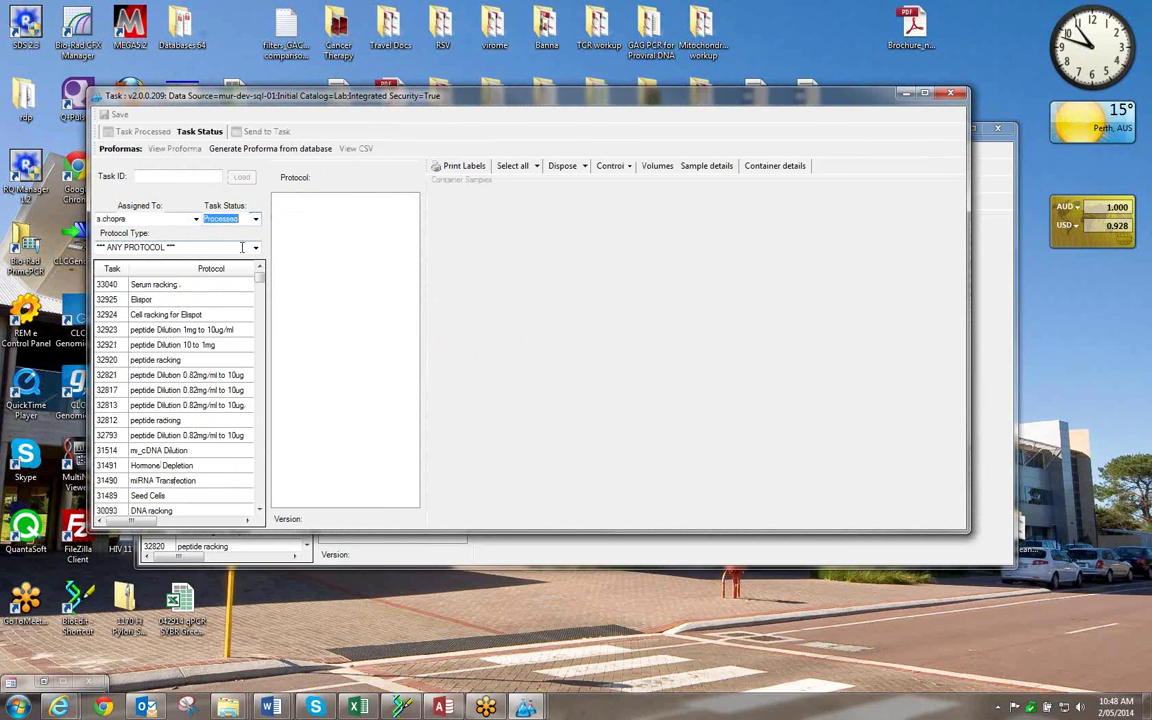
click(103, 287)
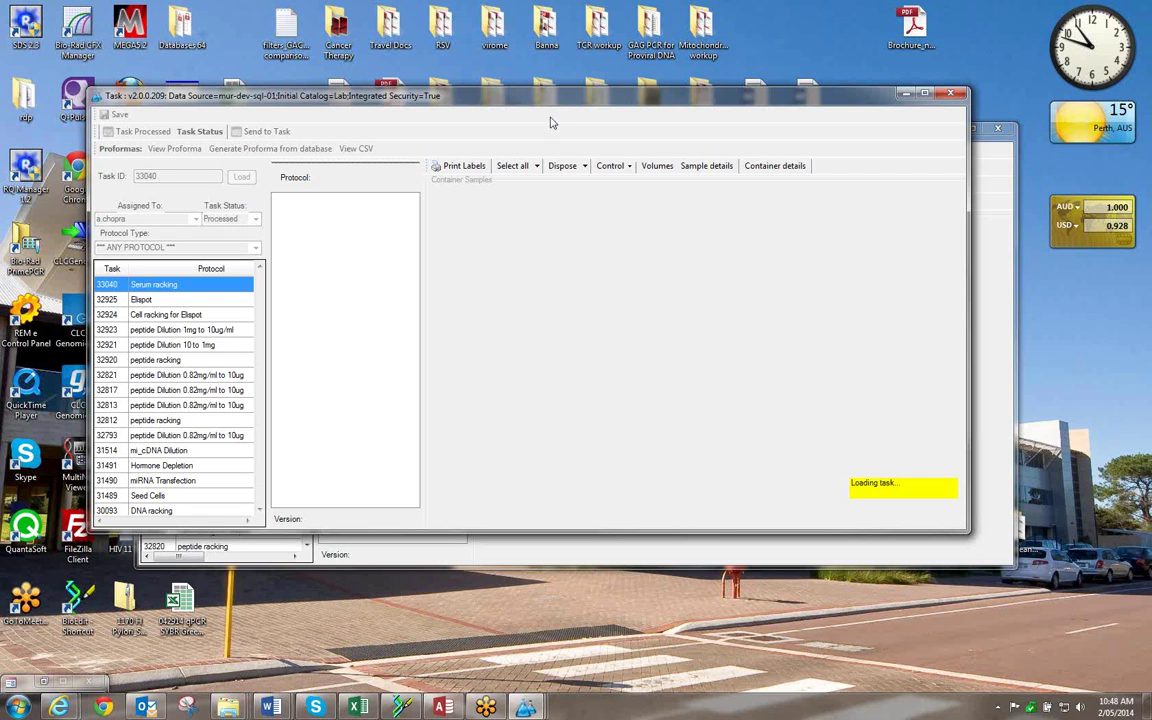
drag(560, 104, 622, 95)
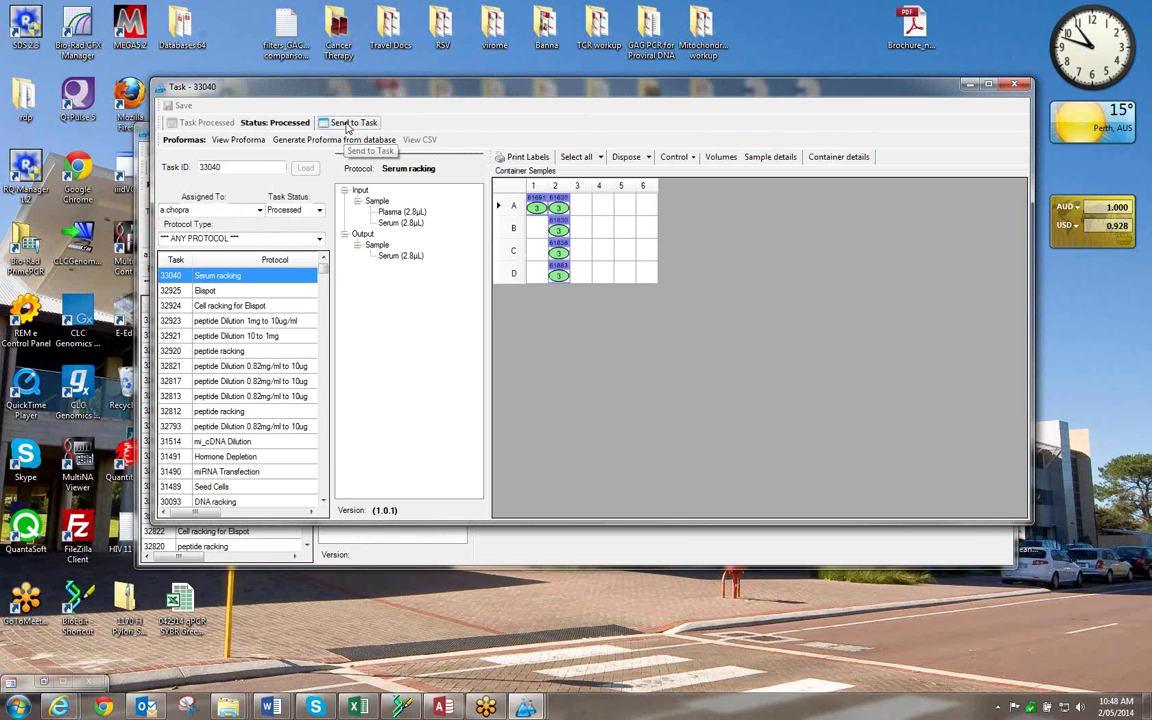
Send all samples of task 33040 to a new Elisa P24 Assay task, closing the form and selecting the new task once made.
click(347, 124)
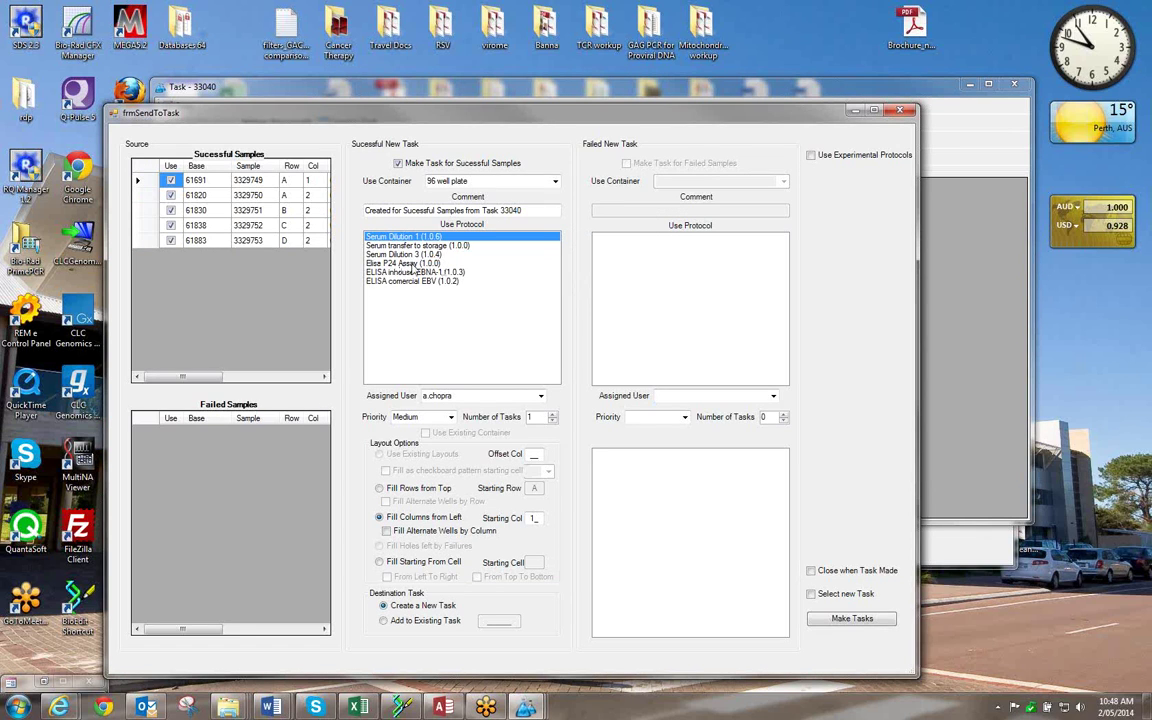
click(410, 263)
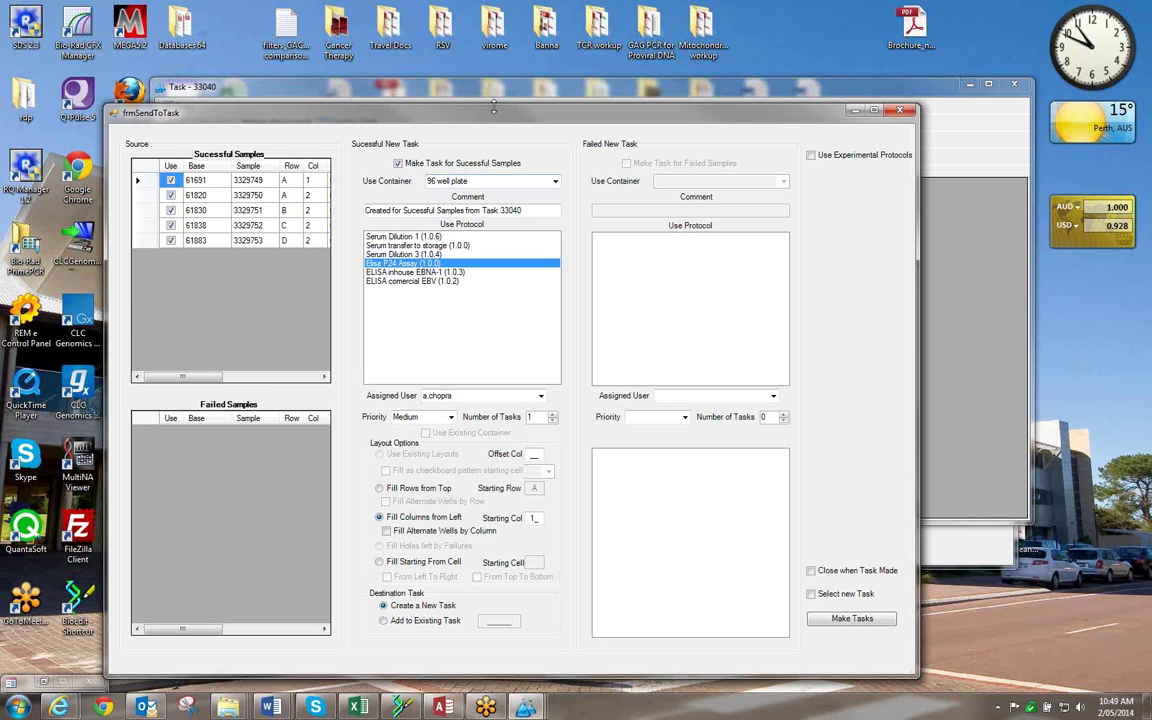
drag(450, 110, 470, 52)
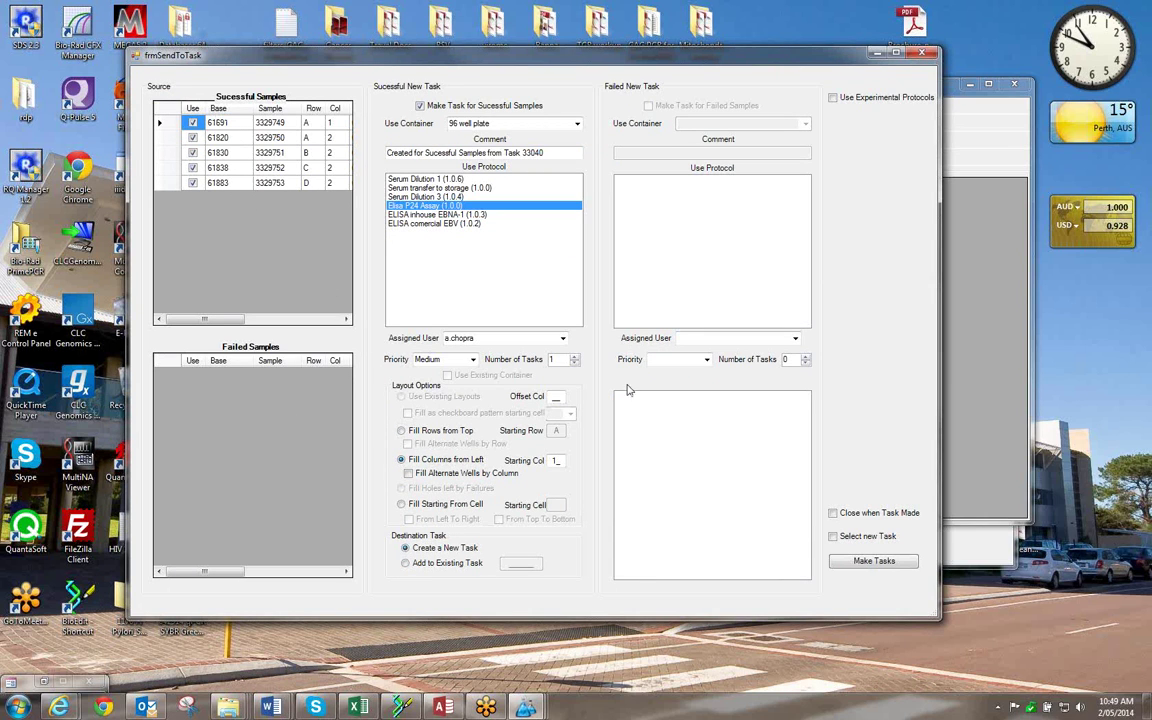
click(832, 513)
click(832, 536)
click(886, 563)
click(886, 561)
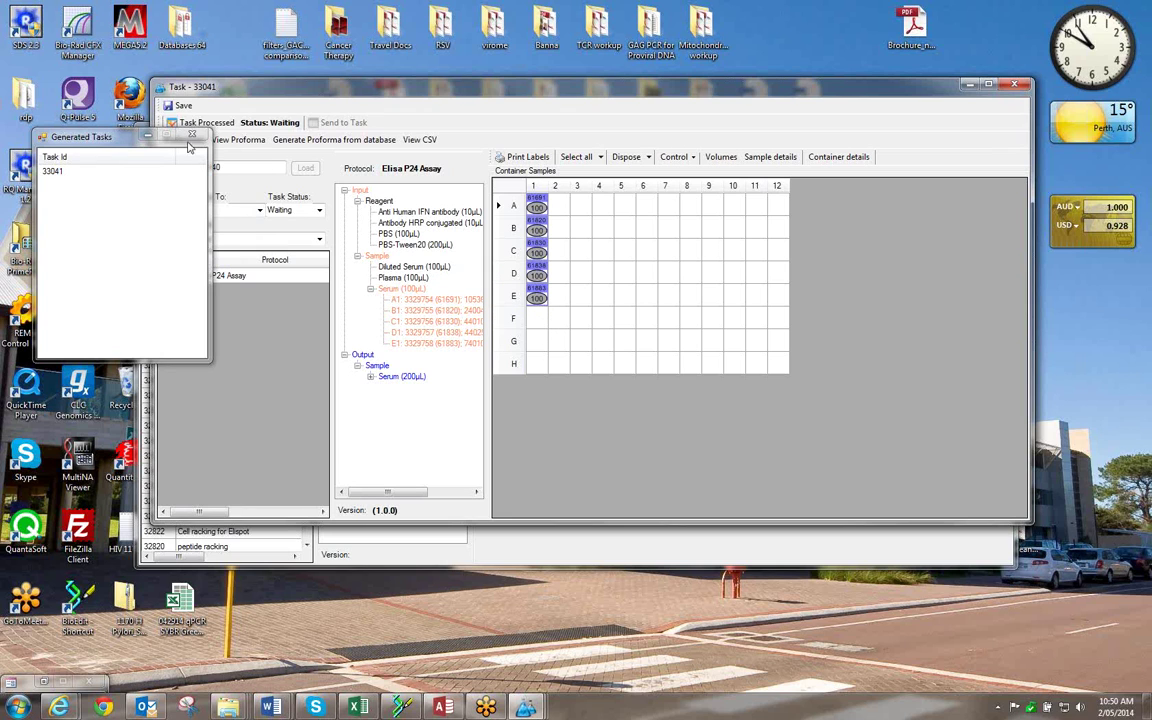
Assign the input reagents to wells A1 to E1 of Elisa P24 Assay task 33041, check the input list and save the task.
click(563, 413)
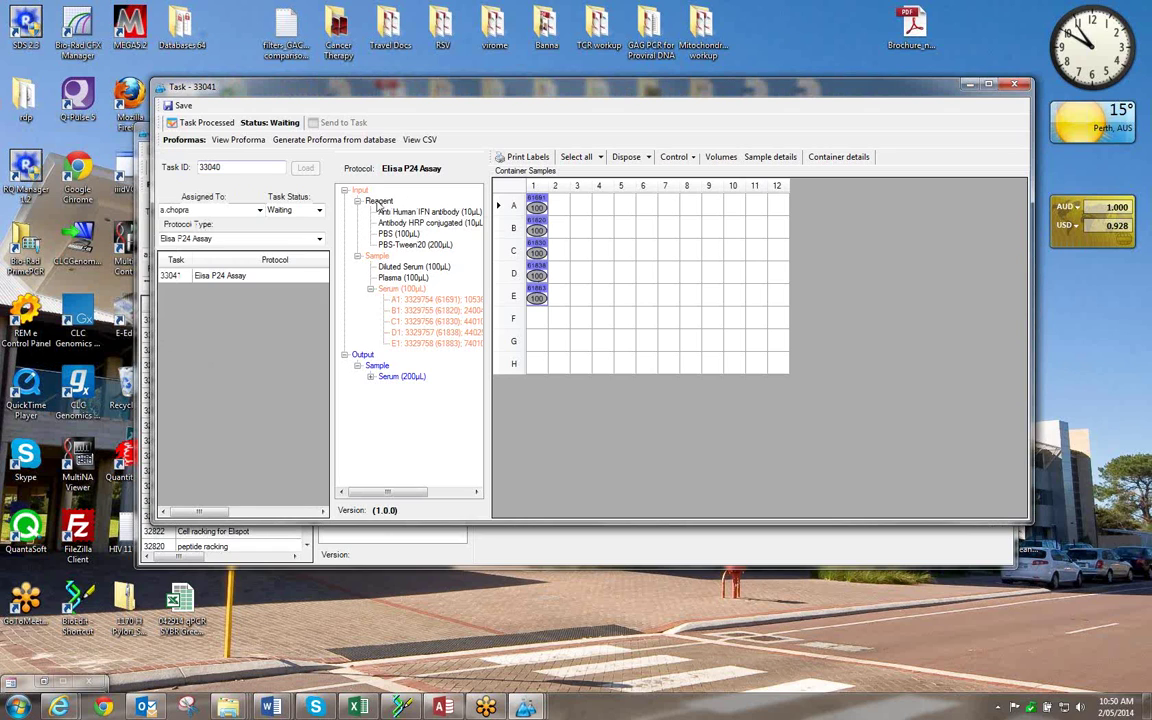
click(340, 186)
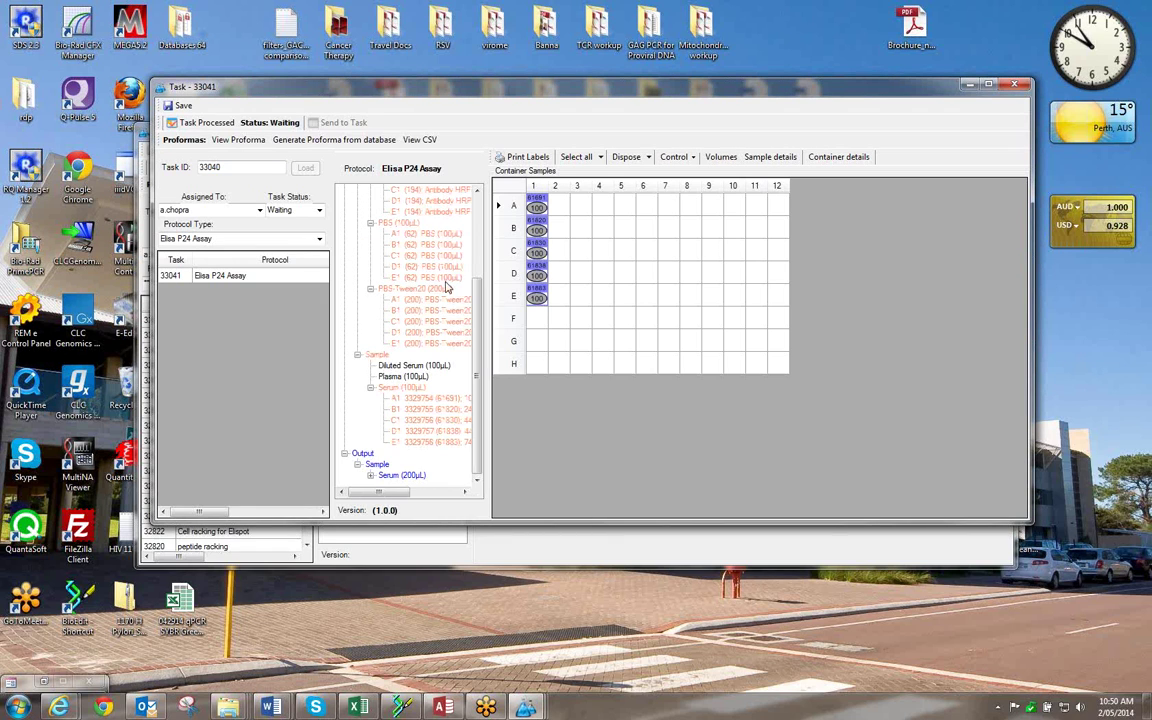
scroll(479, 322, down, 3)
scroll(480, 290, up, 3)
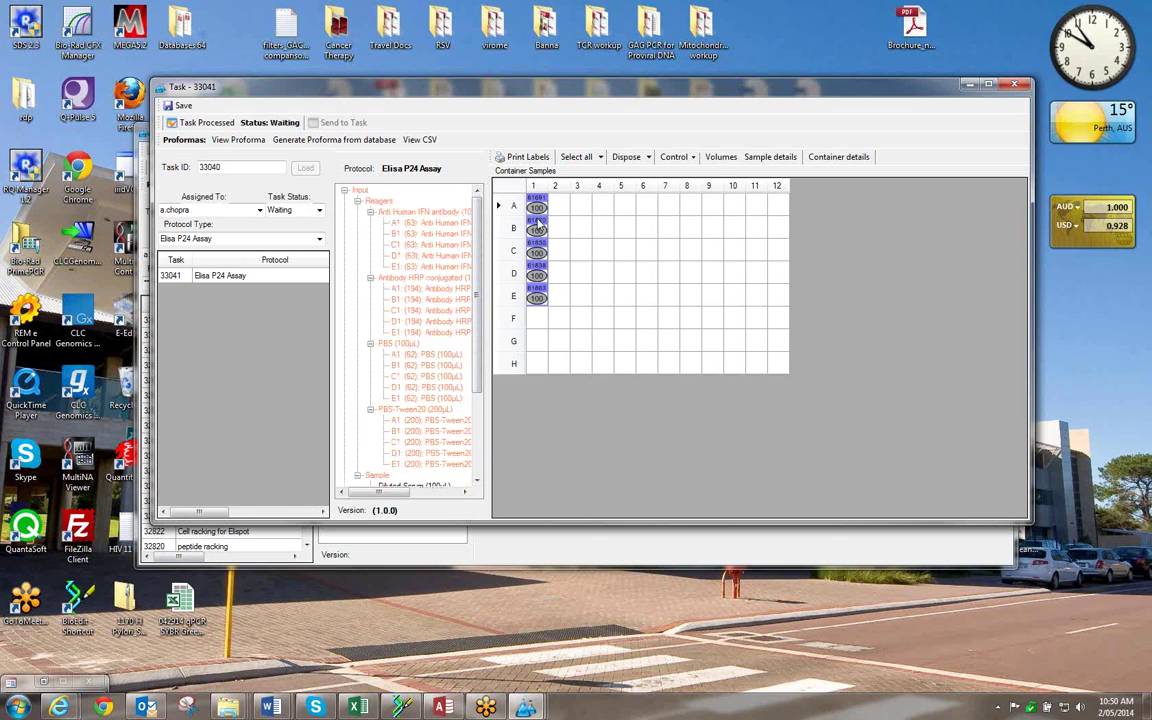
mouse_move(538, 212)
scroll(481, 340, down, 1)
scroll(465, 295, up, 1)
scroll(475, 370, down, 4)
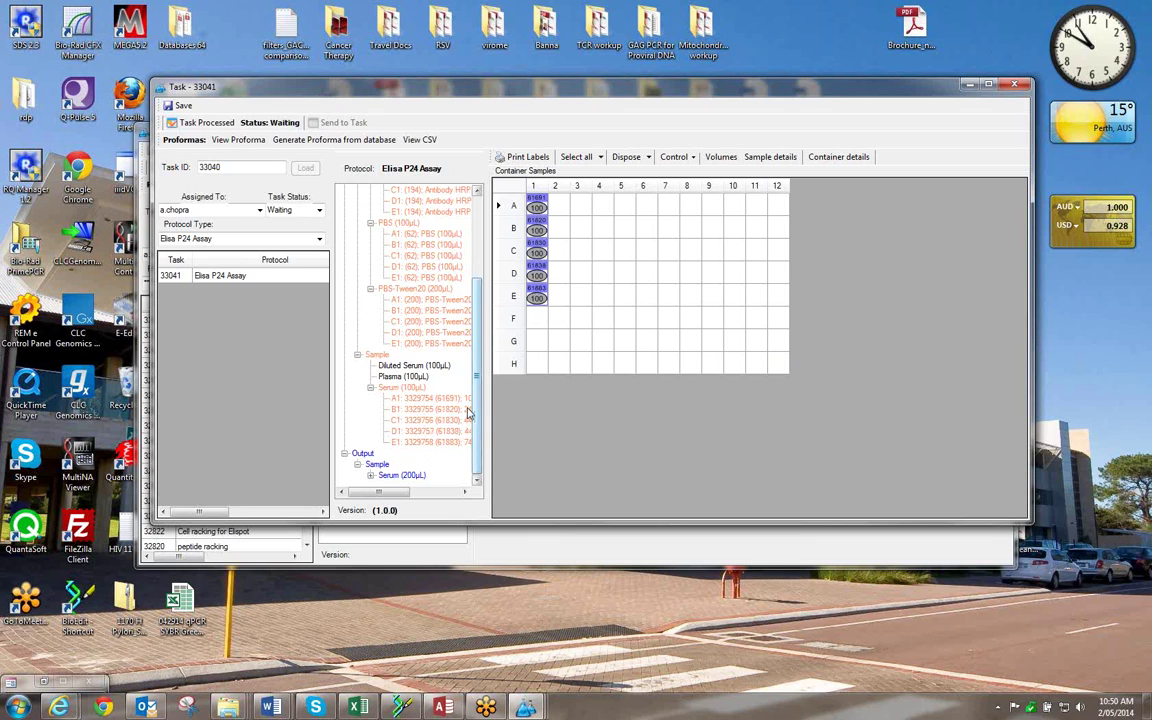
click(184, 107)
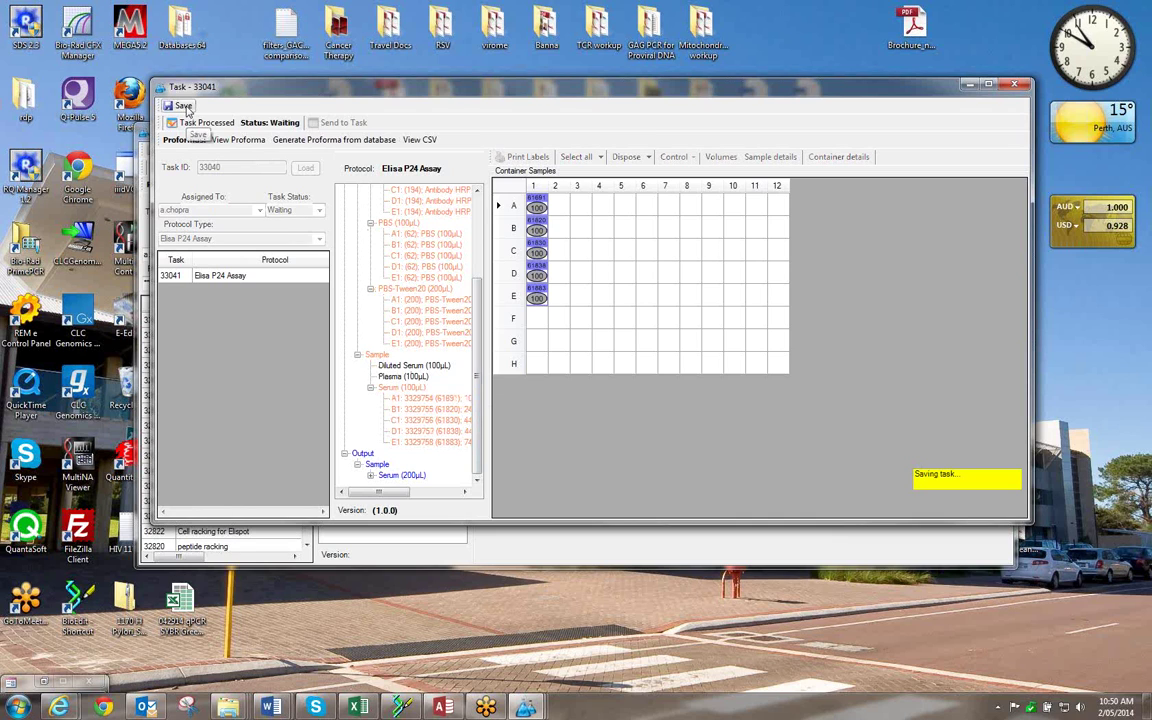
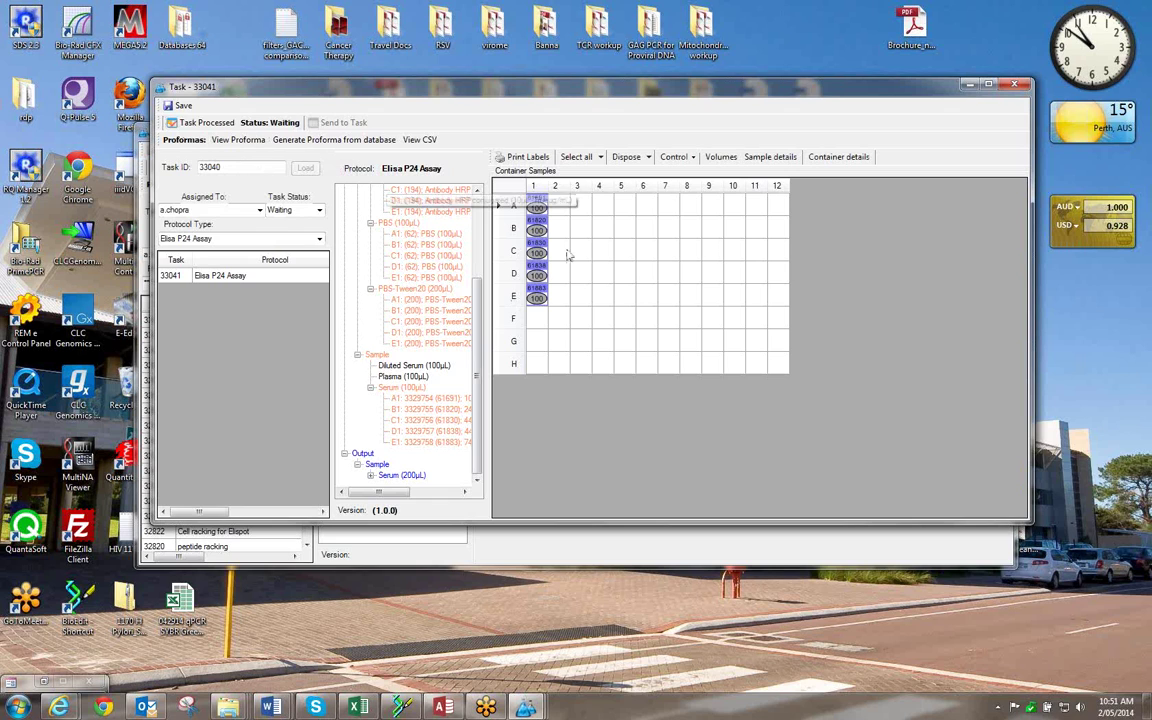
Generate task 33041's proforma from the database, review the reagent totals and sample locations, and try to view the task's CSV file.
mouse_move(540, 308)
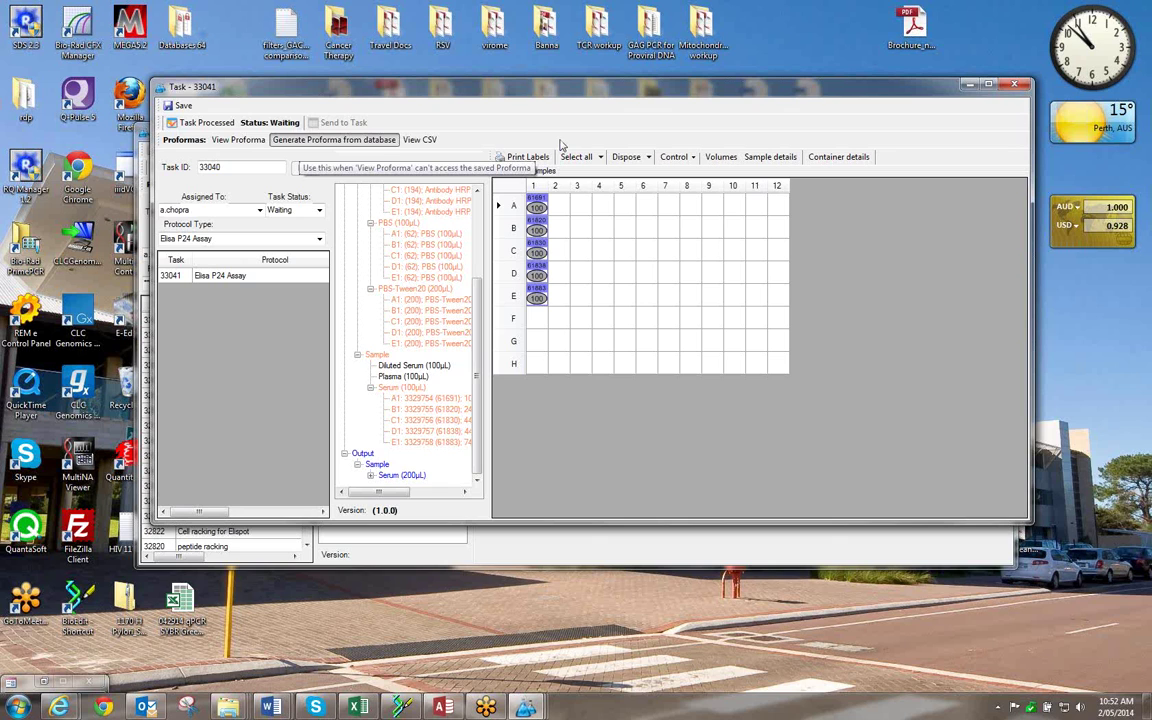
click(333, 139)
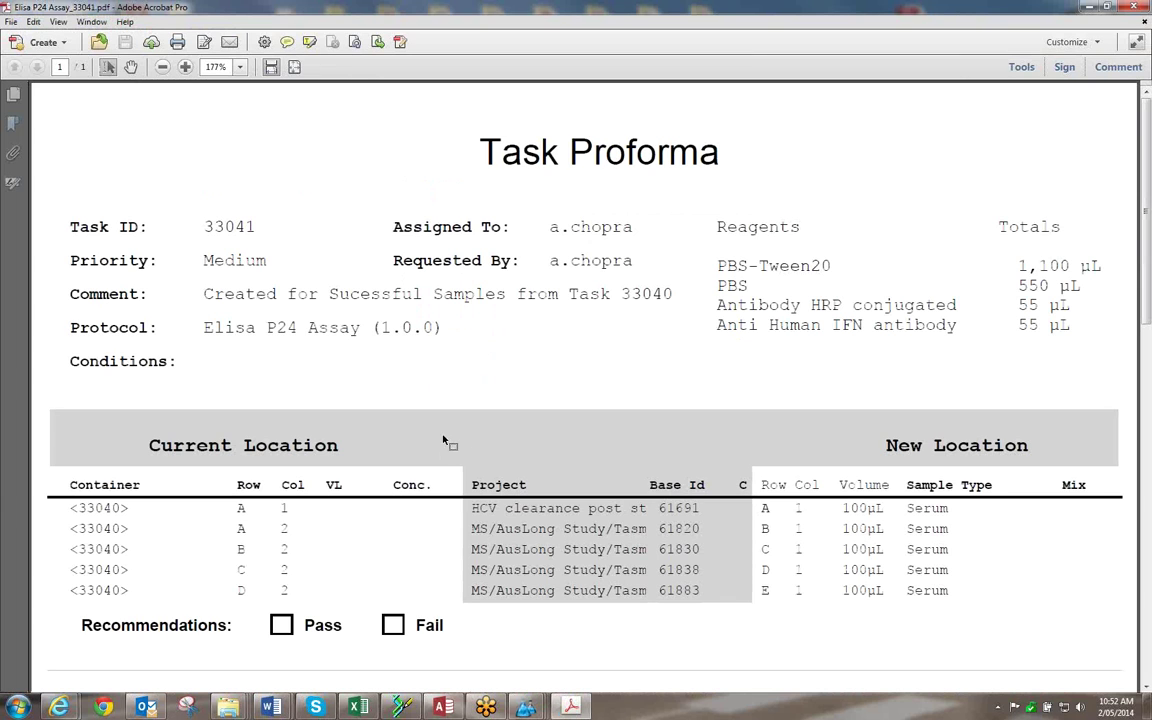
scroll(528, 459, down, 2)
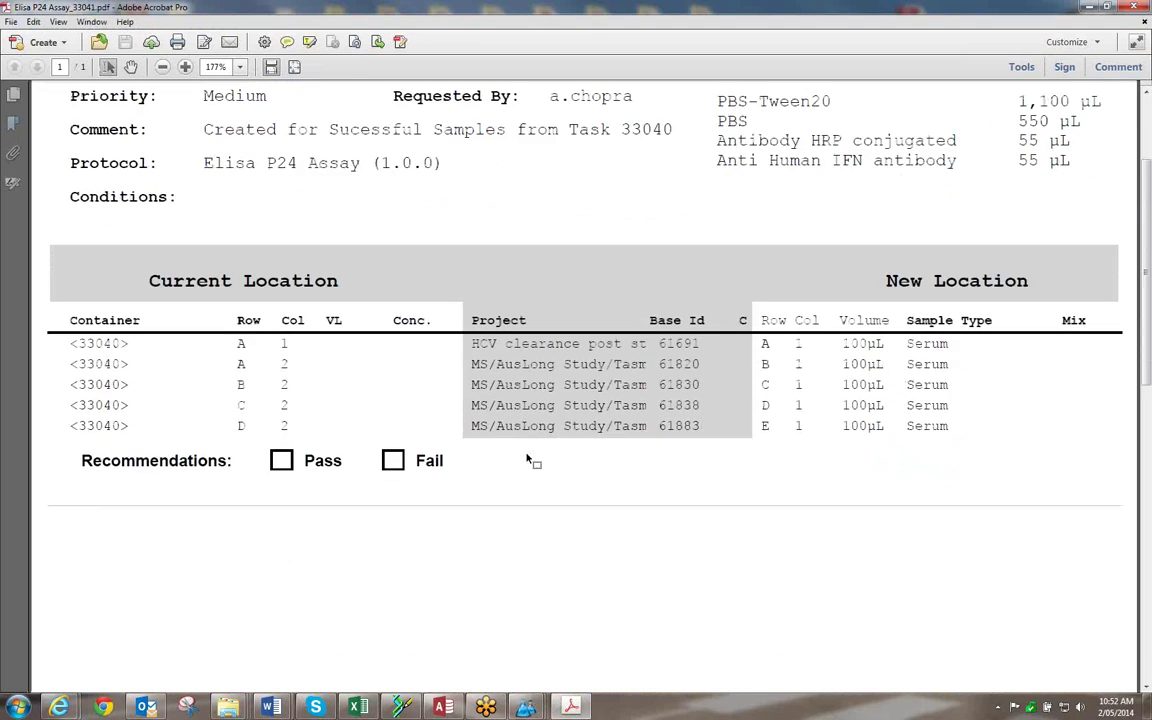
scroll(528, 459, up, 2)
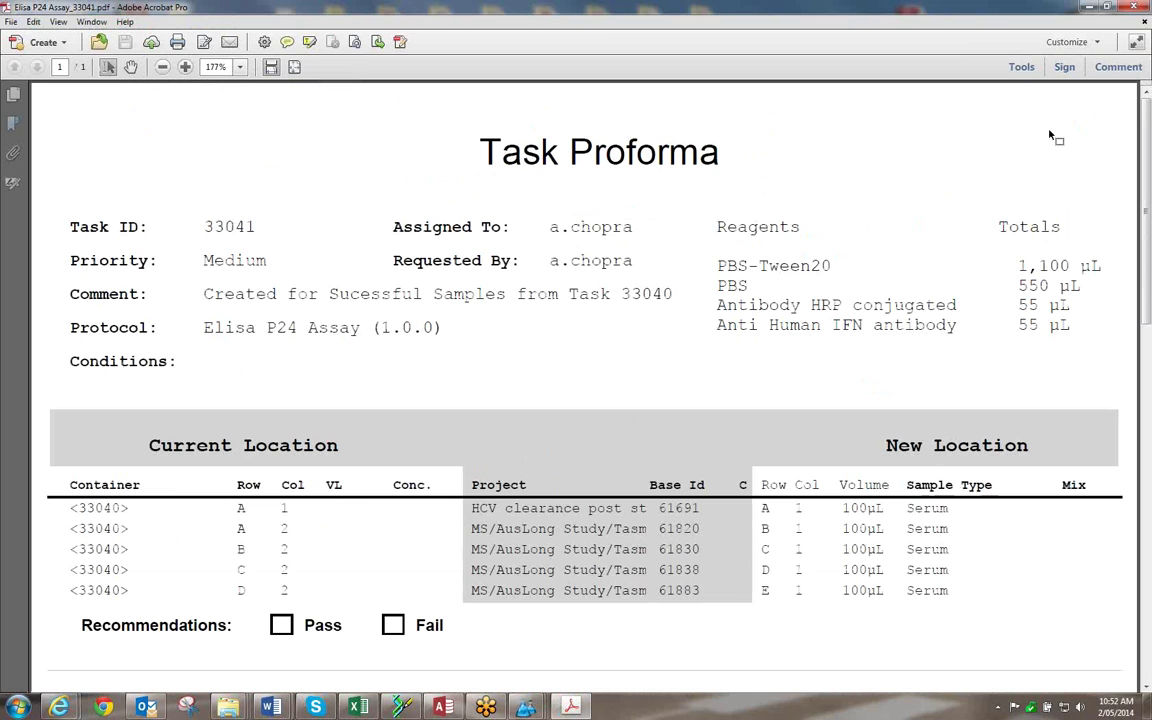
click(1134, 9)
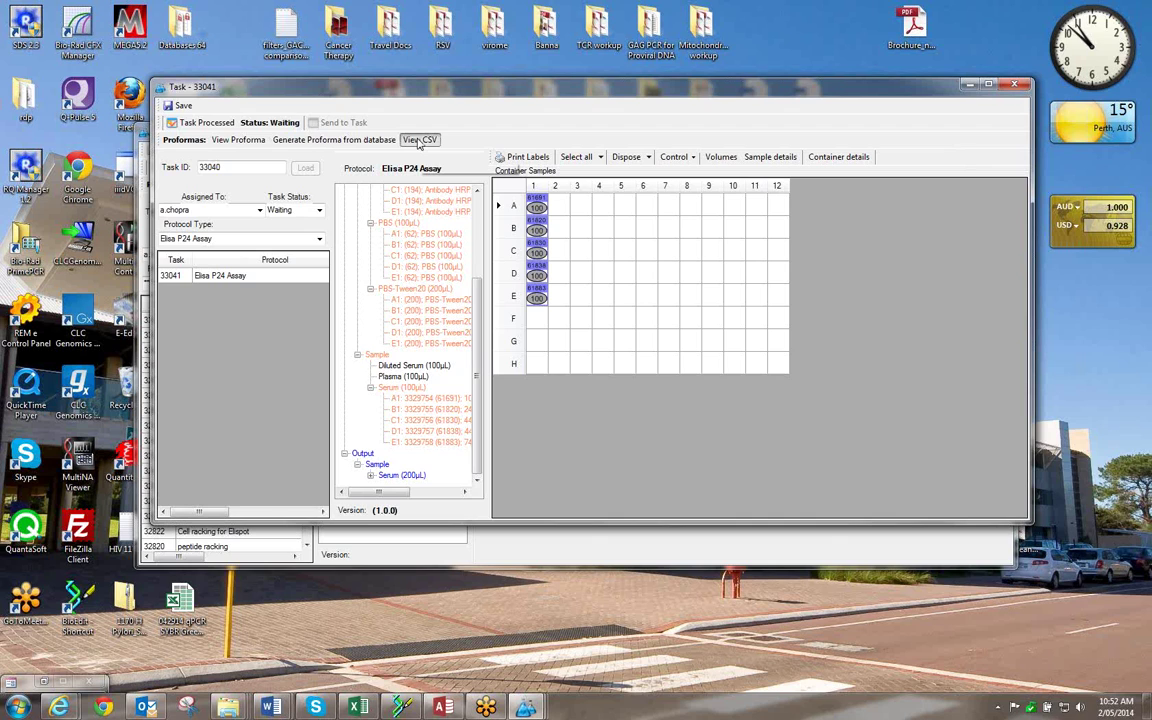
click(420, 142)
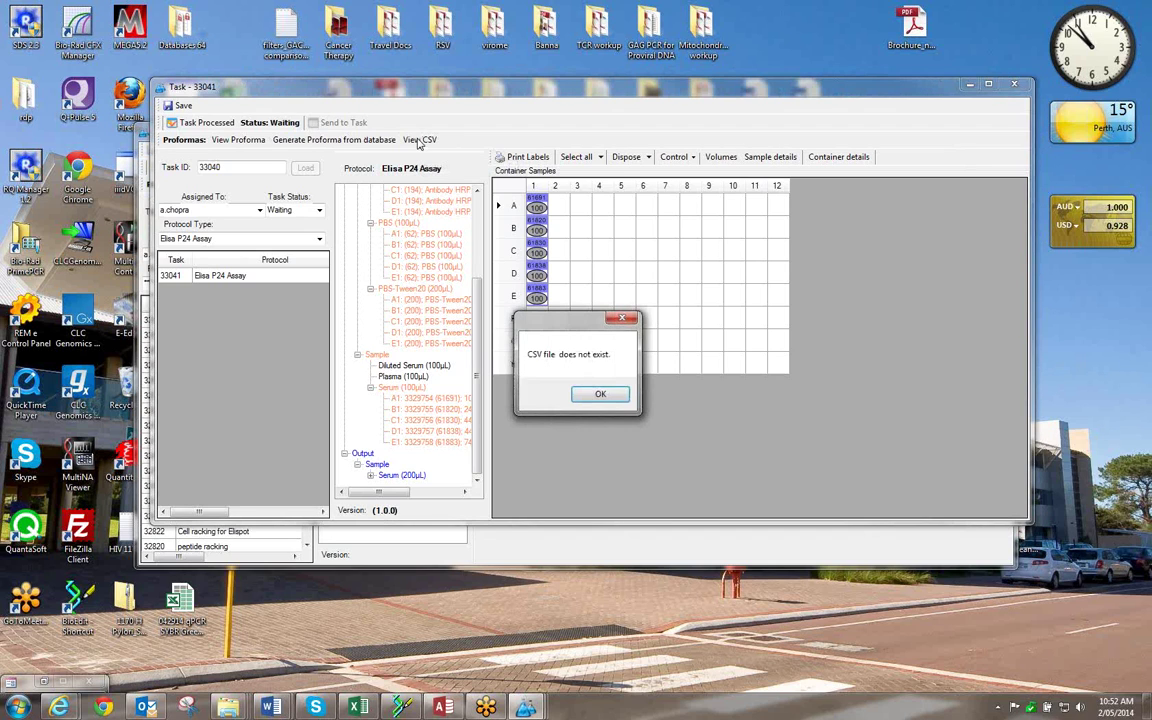
click(600, 396)
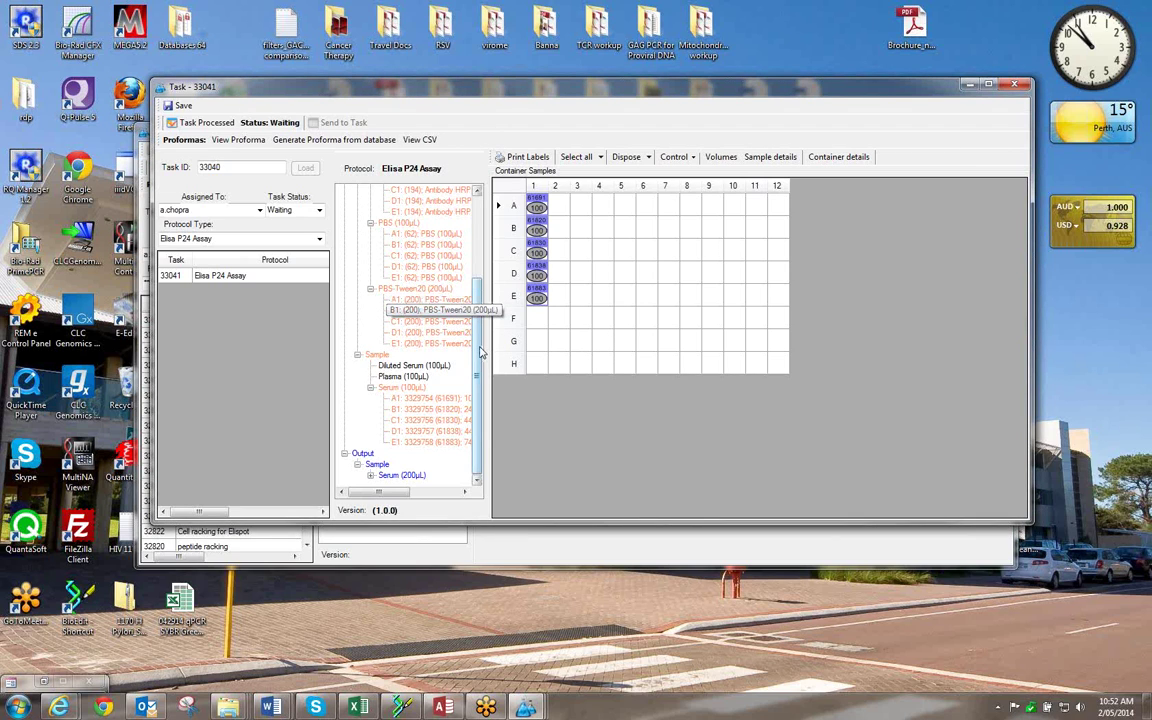
Filter the task list to Processed tasks of protocol type Real time KIR genotyping-SyBr Green for any user.
click(240, 210)
click(319, 221)
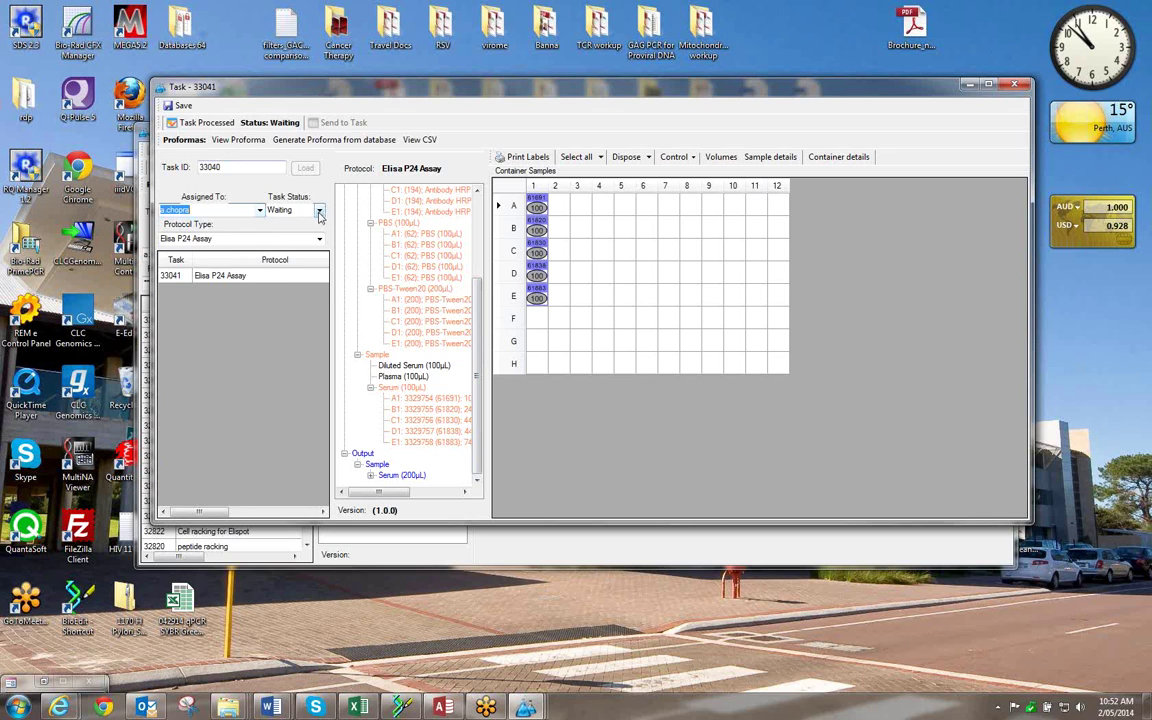
click(292, 210)
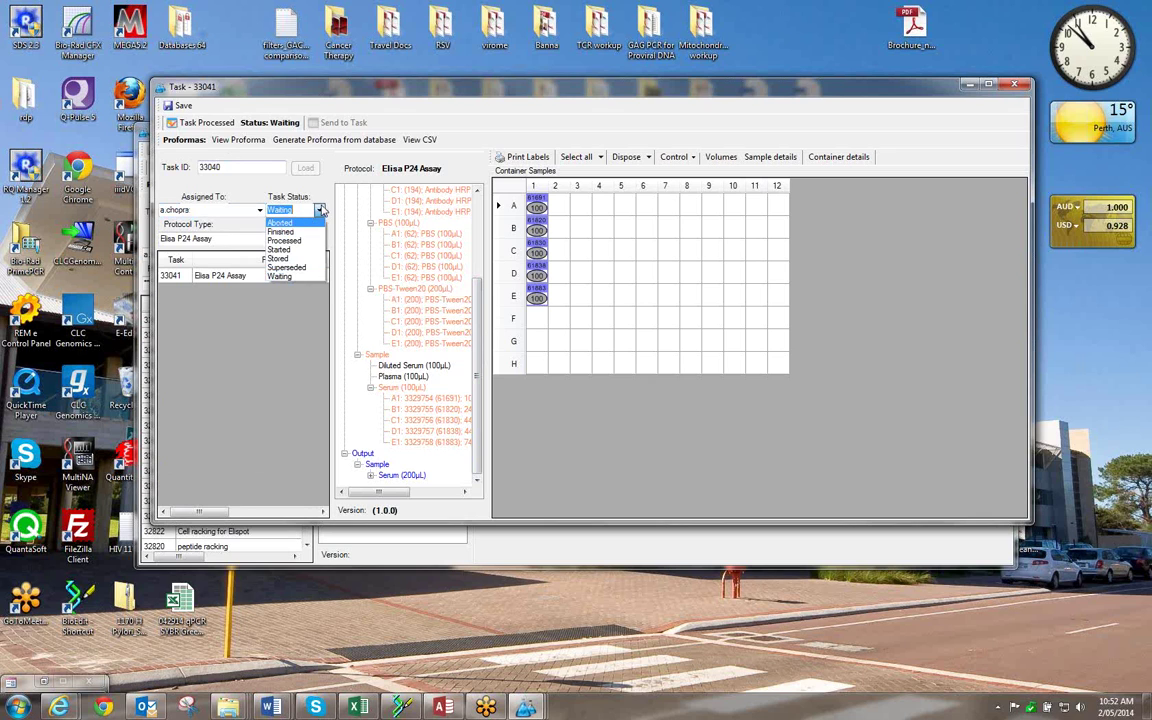
click(285, 186)
click(285, 238)
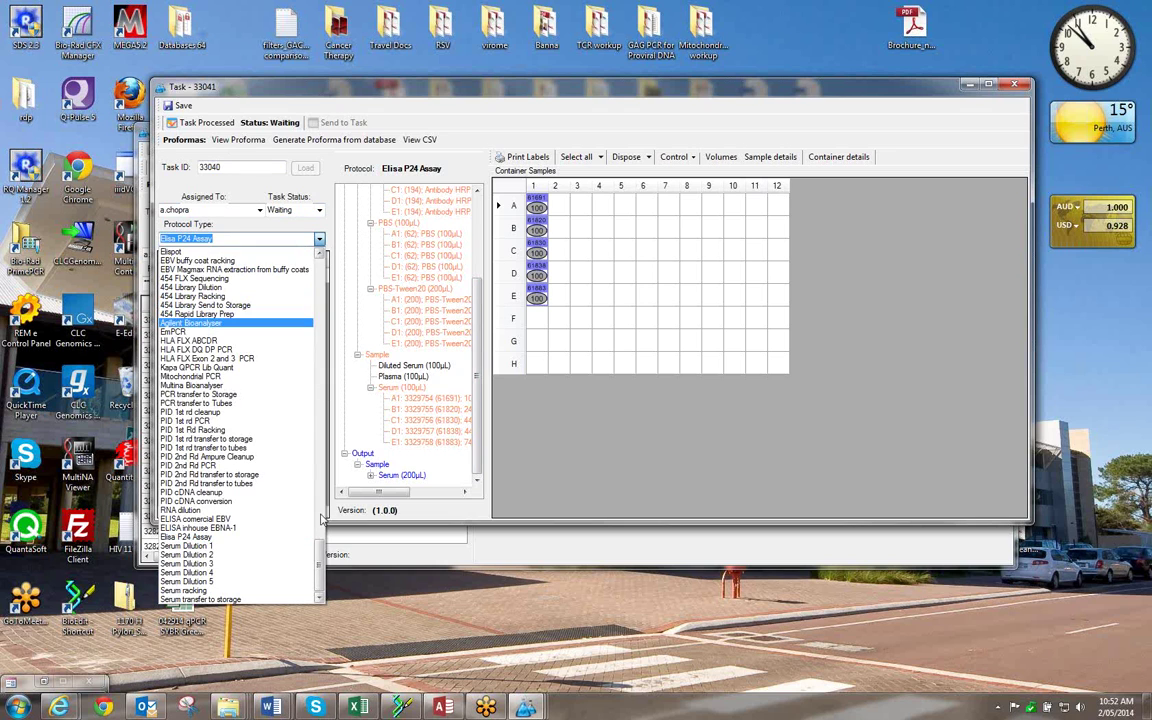
drag(318, 560, 313, 453)
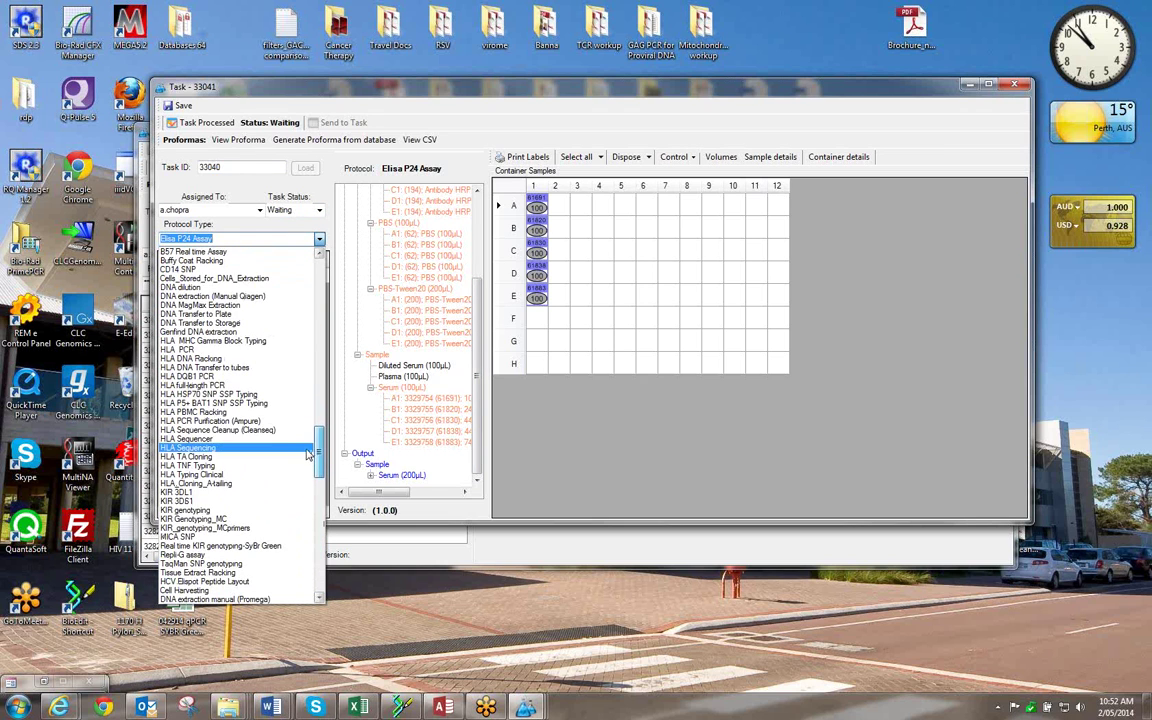
click(215, 547)
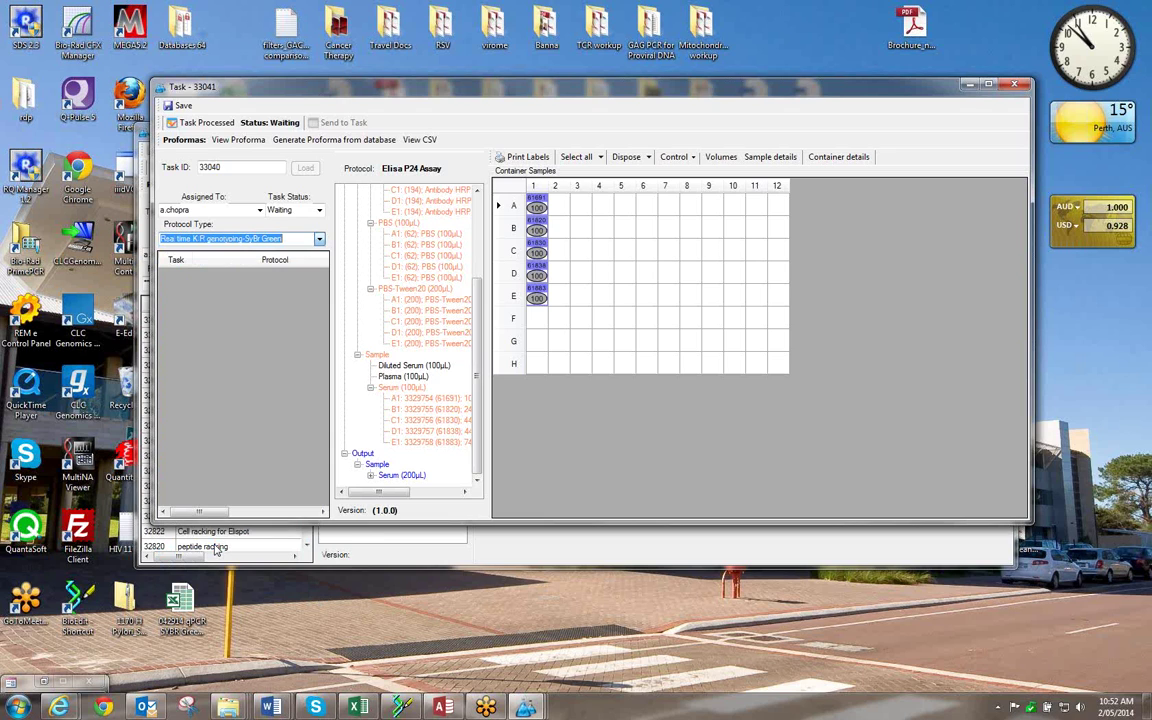
click(319, 210)
click(304, 244)
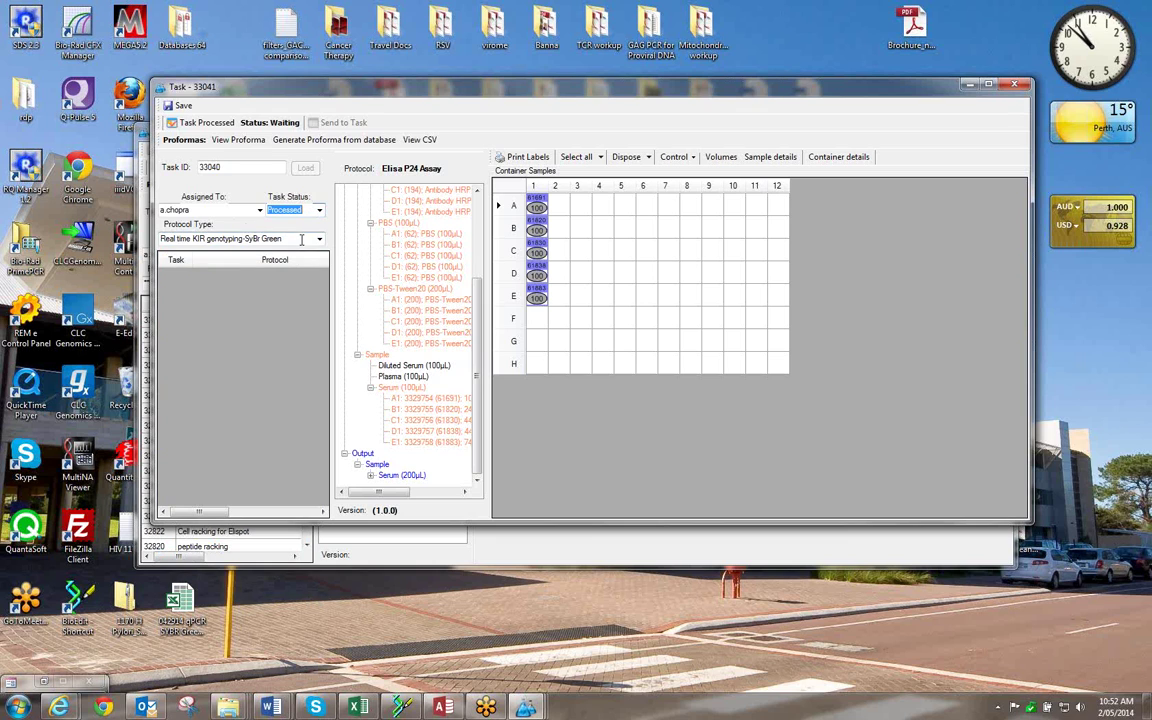
click(236, 210)
scroll(258, 260, up, 2)
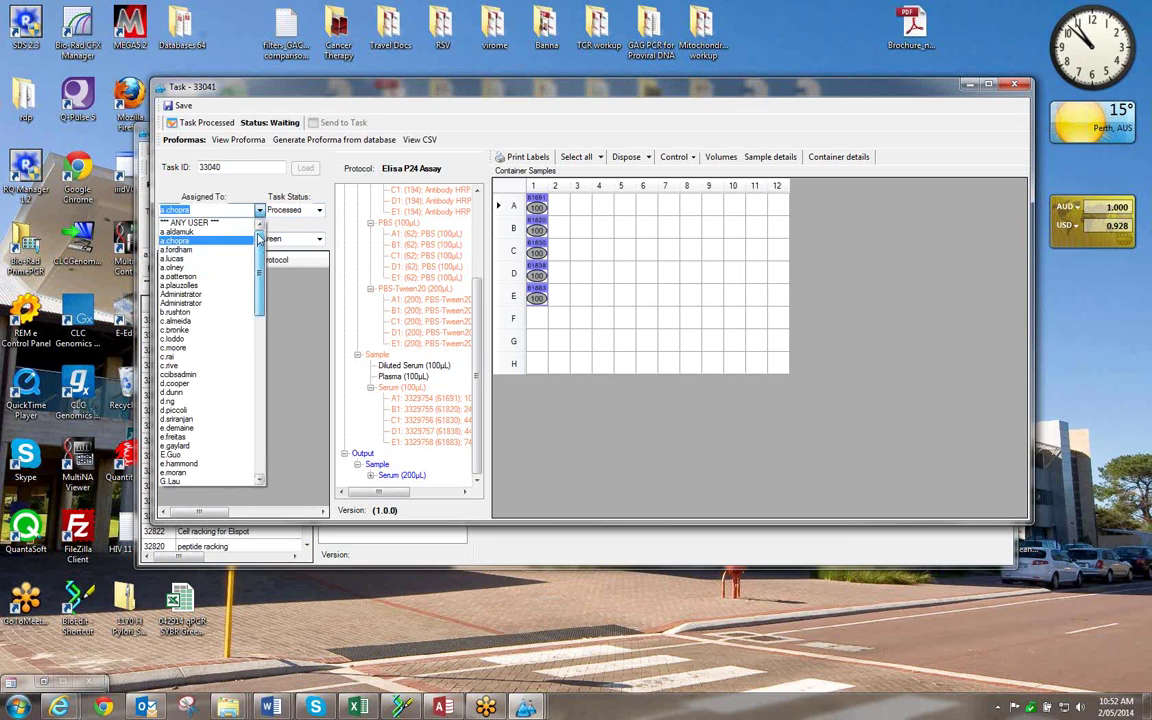
click(200, 221)
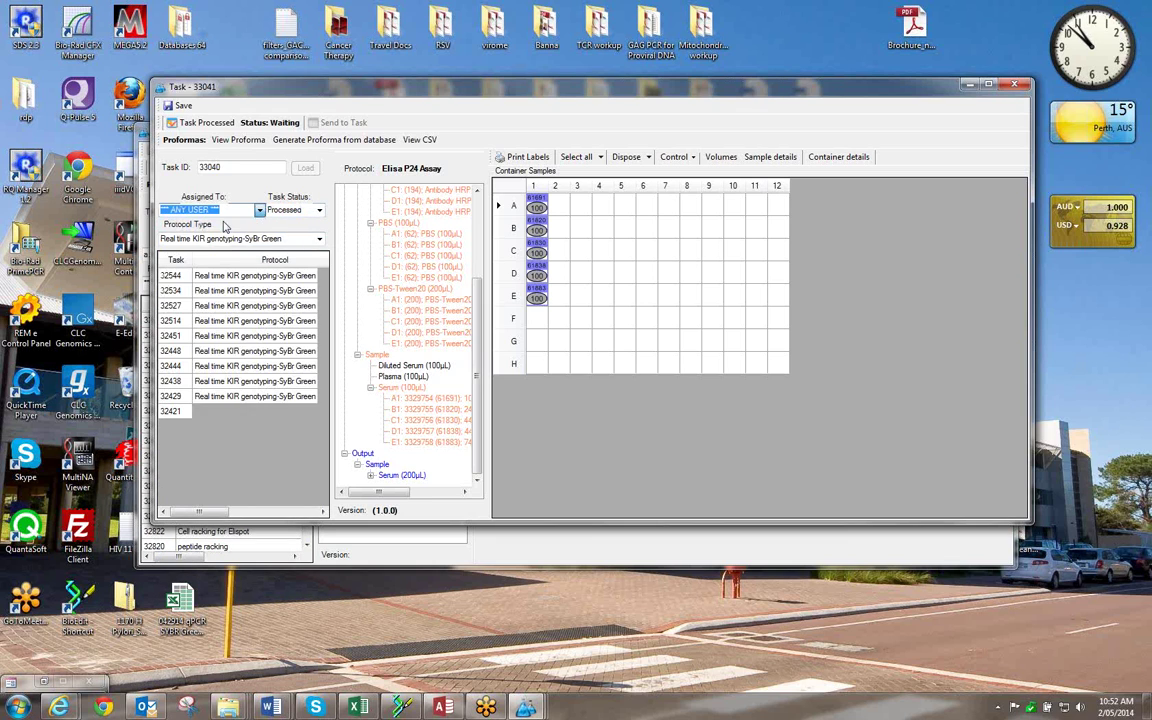
Open Real time KIR genotyping task 32534, generate its proforma from the database, review the cycling conditions and reagents, and close the PDF.
click(172, 291)
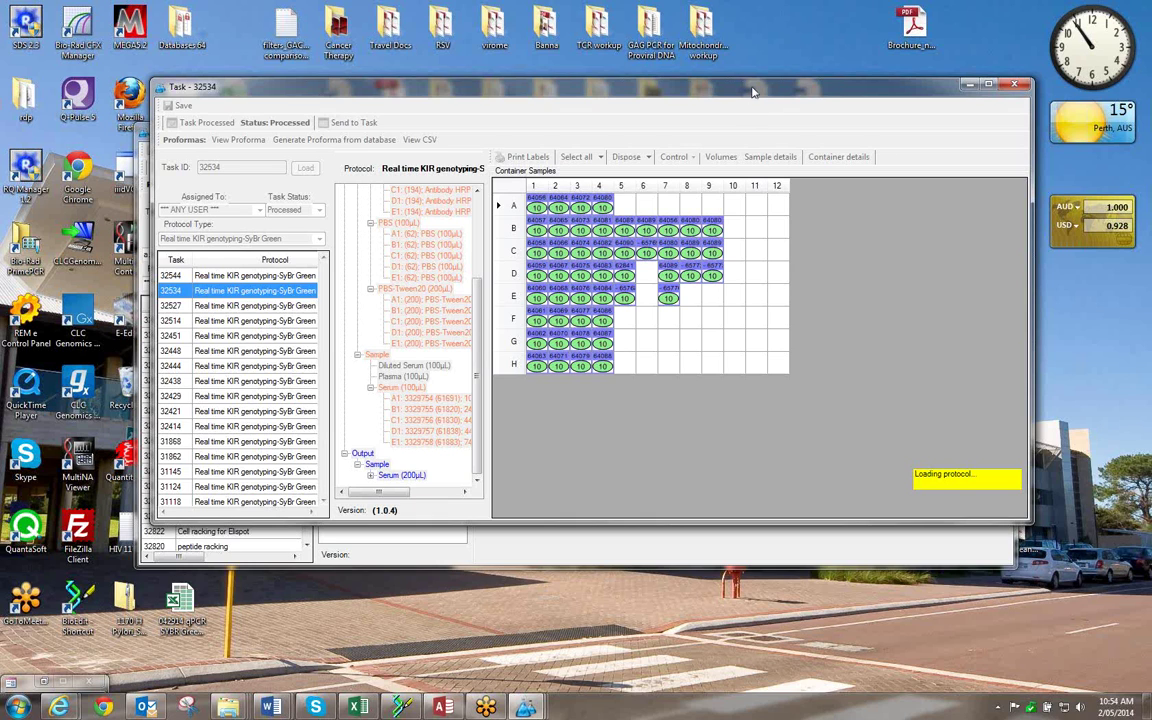
drag(753, 92, 740, 148)
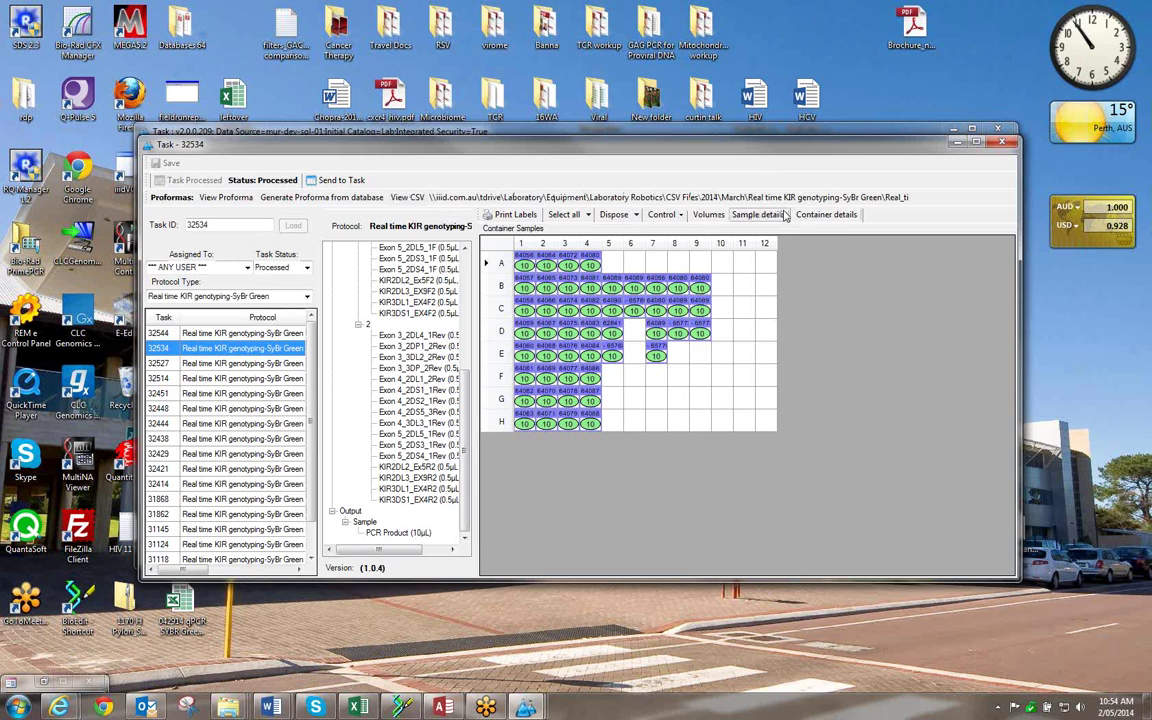
click(327, 202)
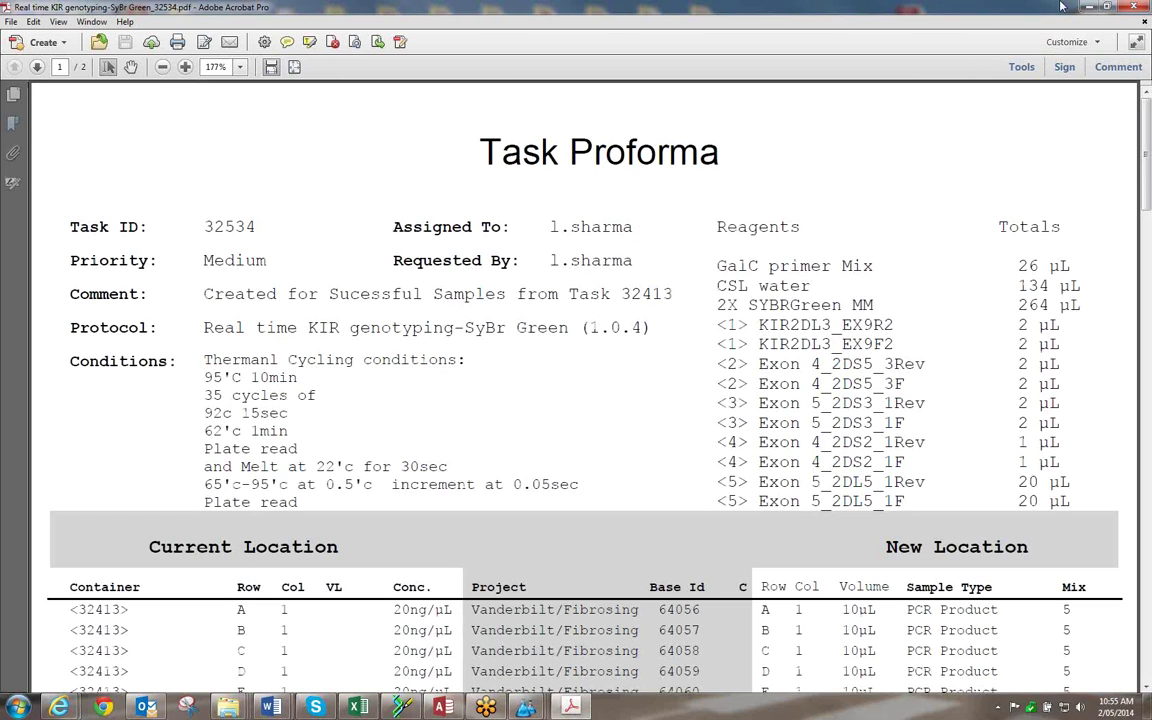
click(1135, 7)
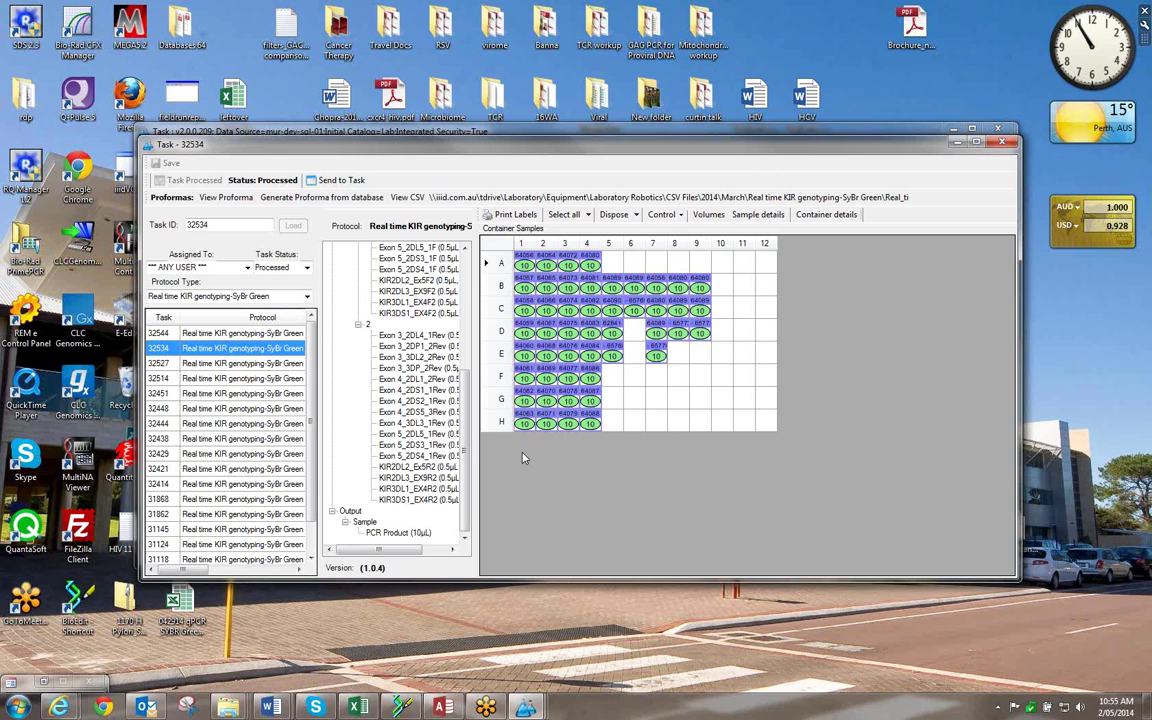
mouse_move(349, 712)
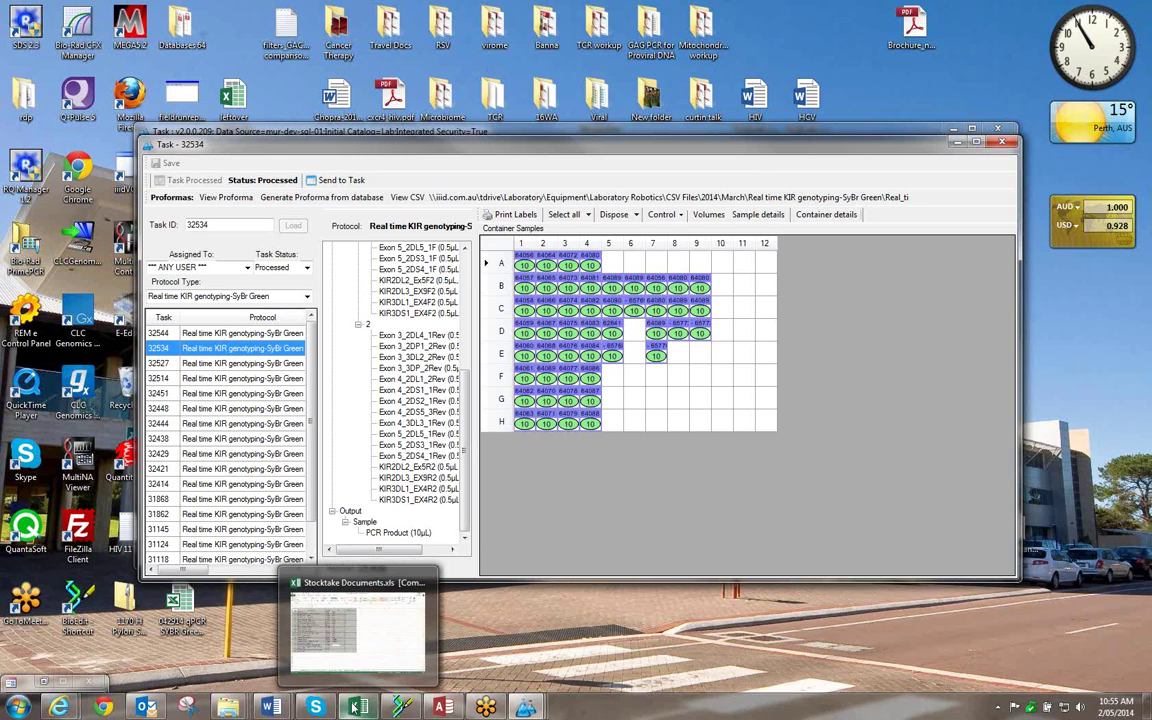
View task 32534's CSV file in Excel and widen the DNA_P, DNA_W and DNA_Vol columns to examine the DNA source data.
click(412, 198)
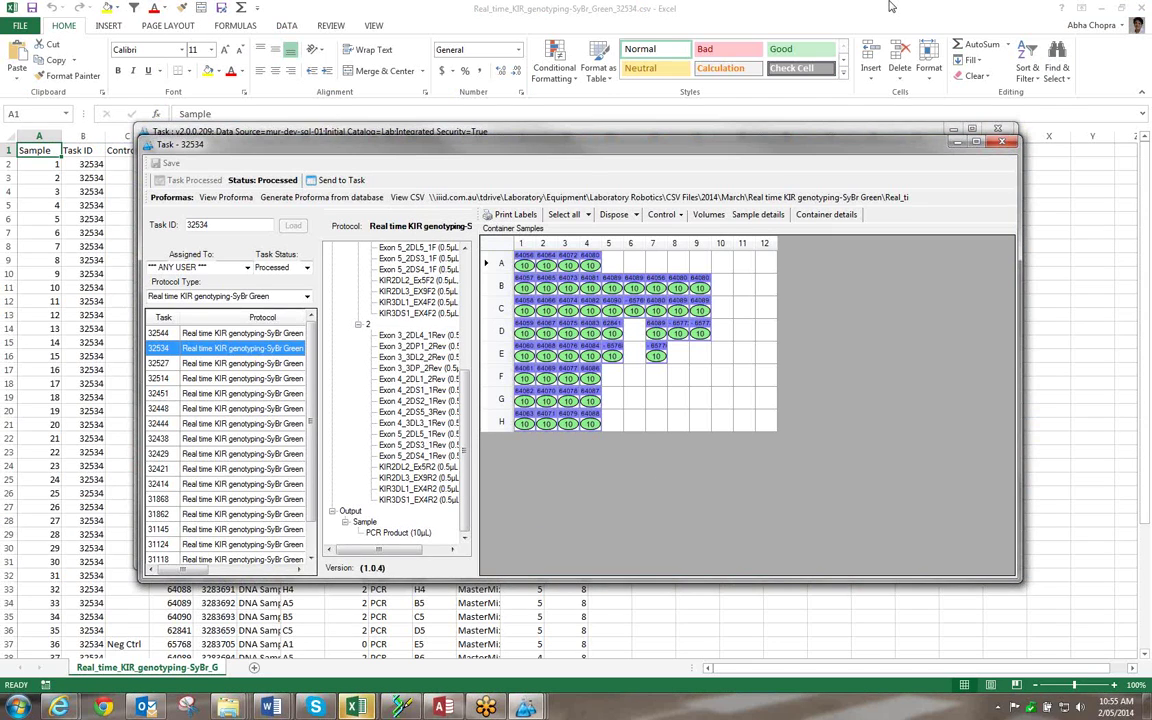
click(882, 22)
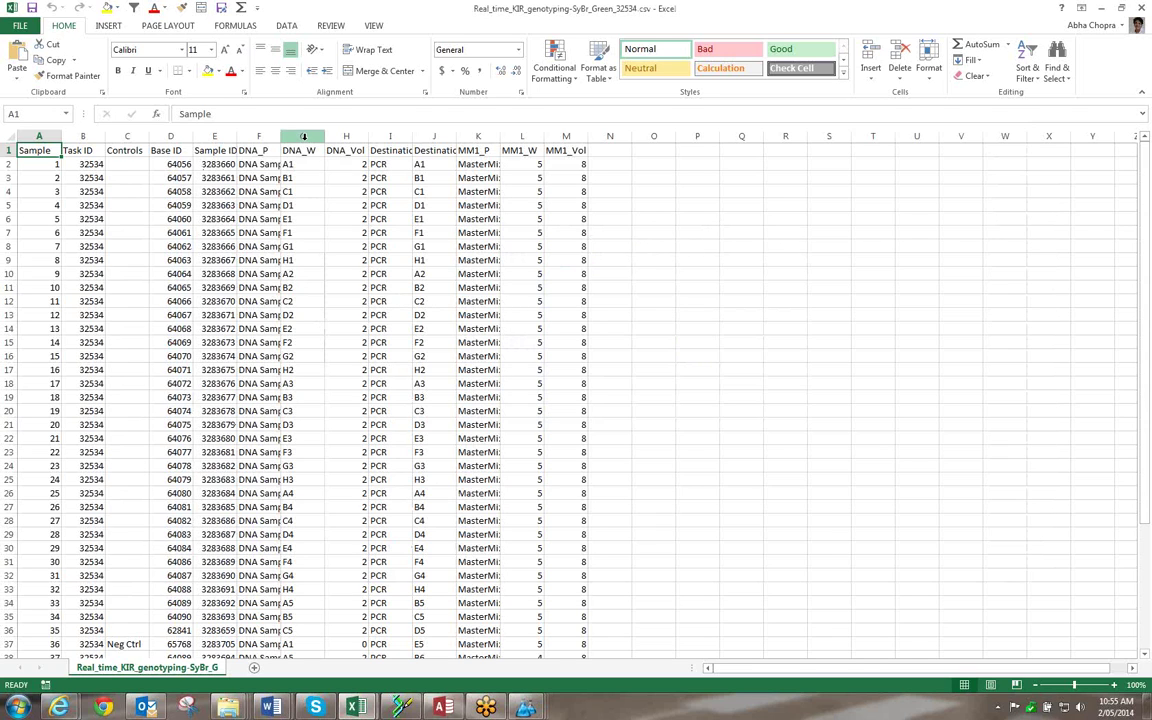
drag(301, 133, 352, 135)
drag(254, 134, 341, 135)
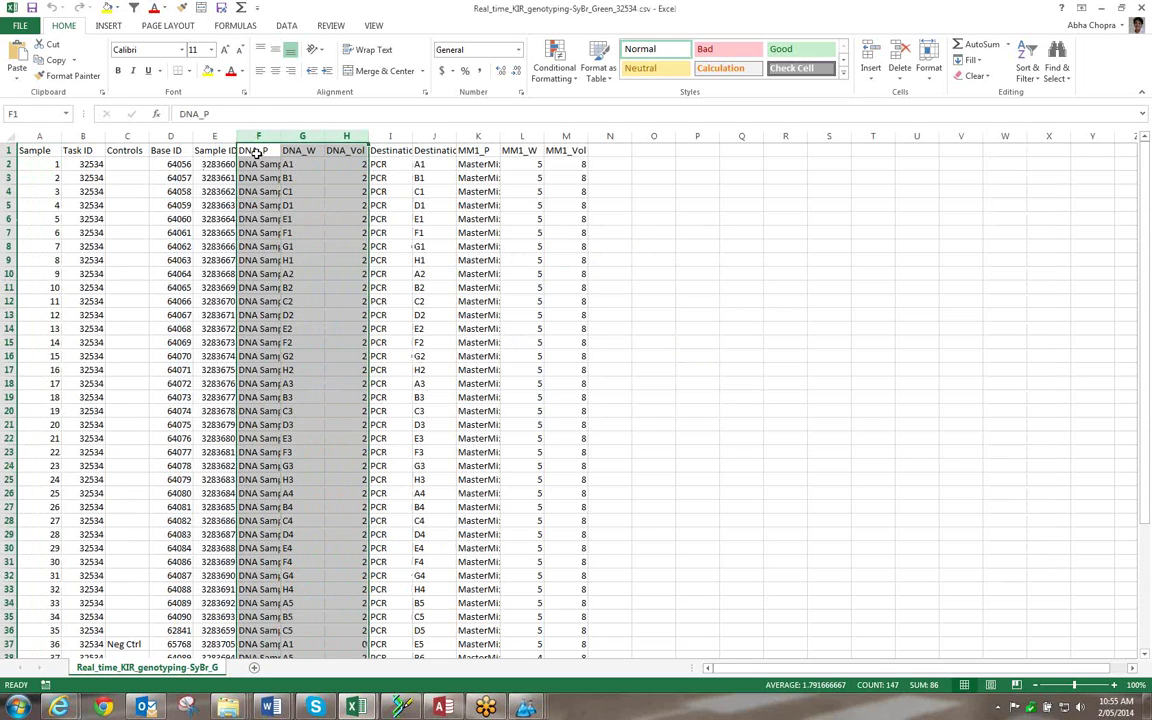
drag(280, 136, 310, 136)
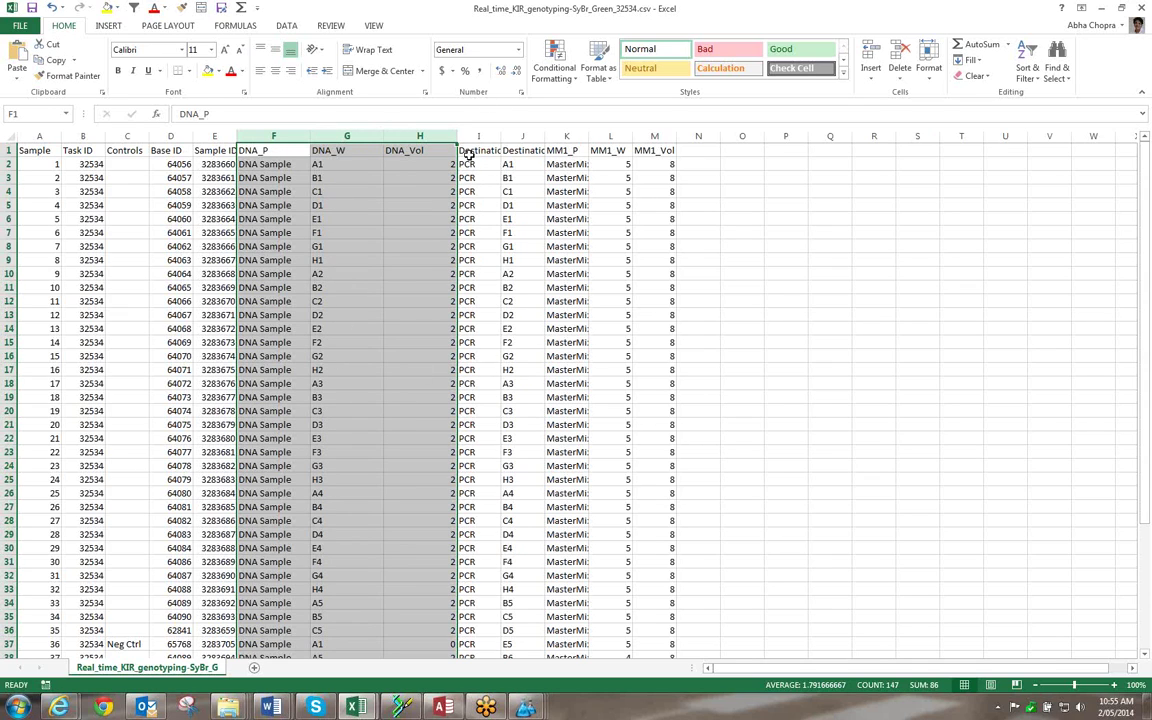
Examine the two Destination columns, the MM1_P, MM1_W and MM1_Vol columns, and the whole pipetting range from DNA_W to MM1_Vol.
drag(478, 132, 512, 130)
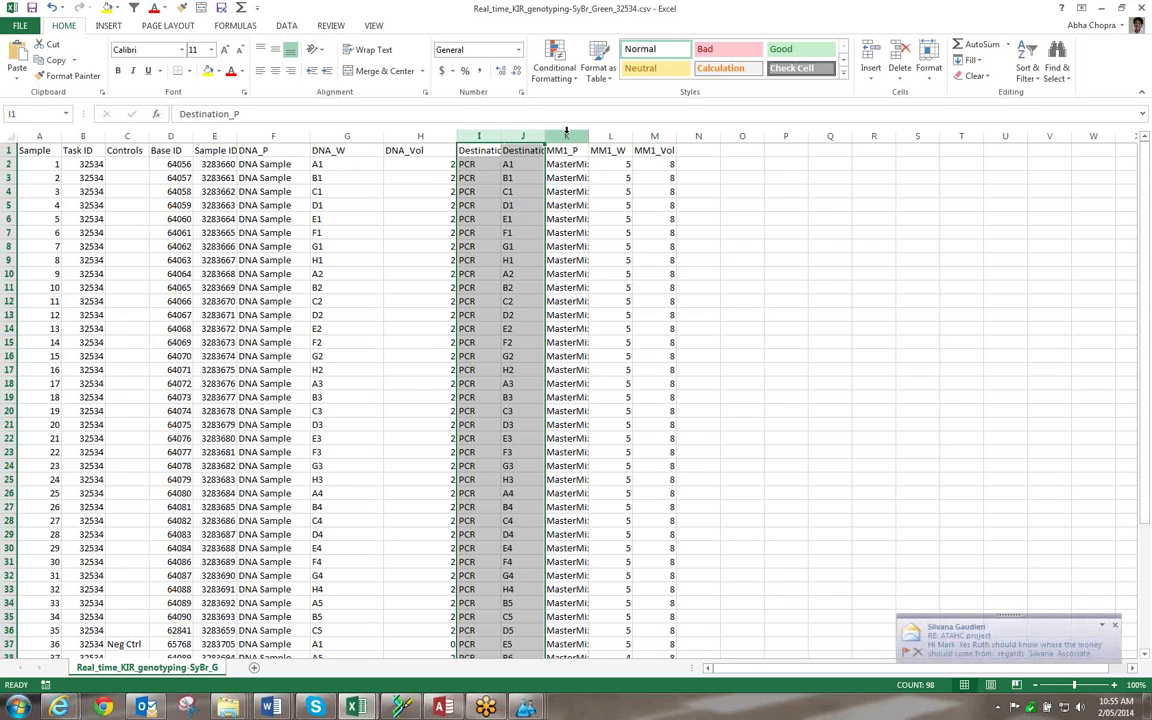
drag(566, 133, 652, 134)
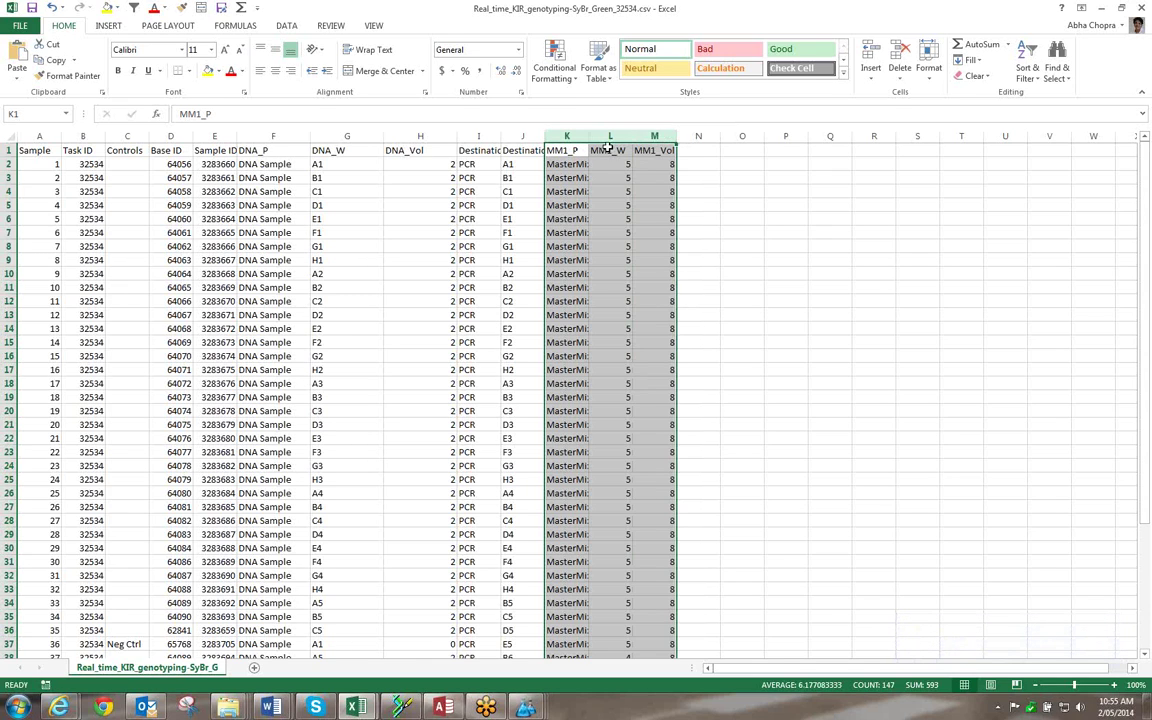
drag(567, 135, 634, 136)
drag(346, 135, 660, 140)
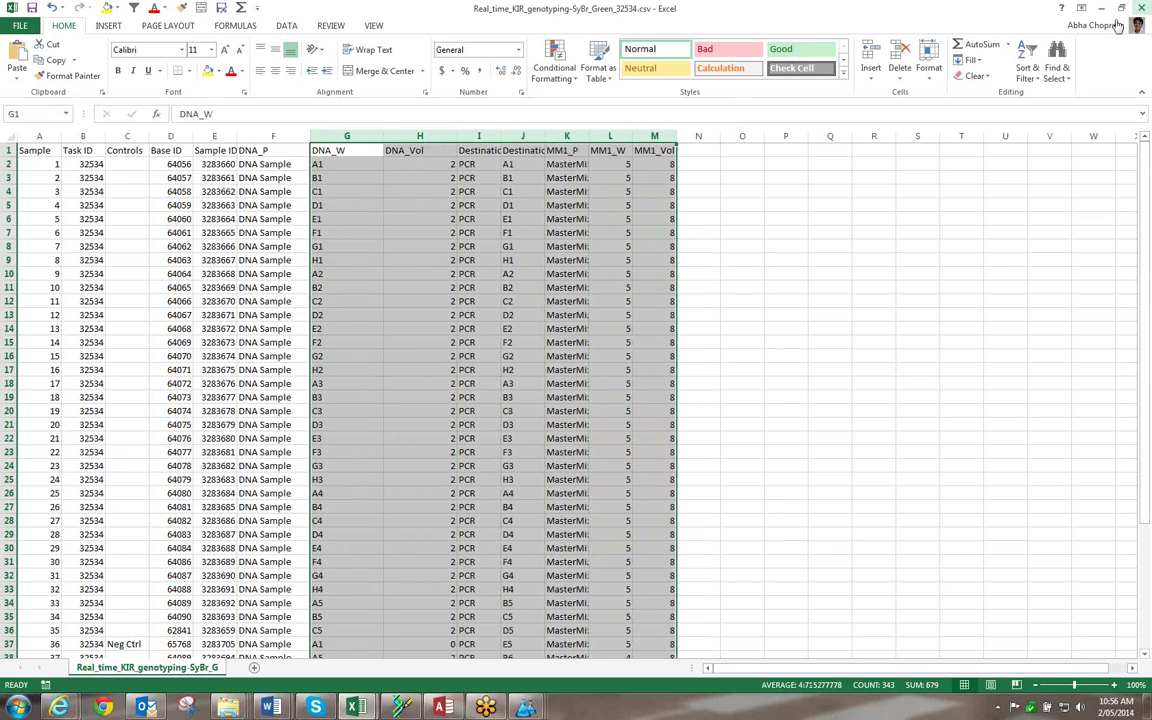
Examine the Sample, Task ID, Base ID and Sample ID columns one by one, and highlight columns A to N together.
click(33, 137)
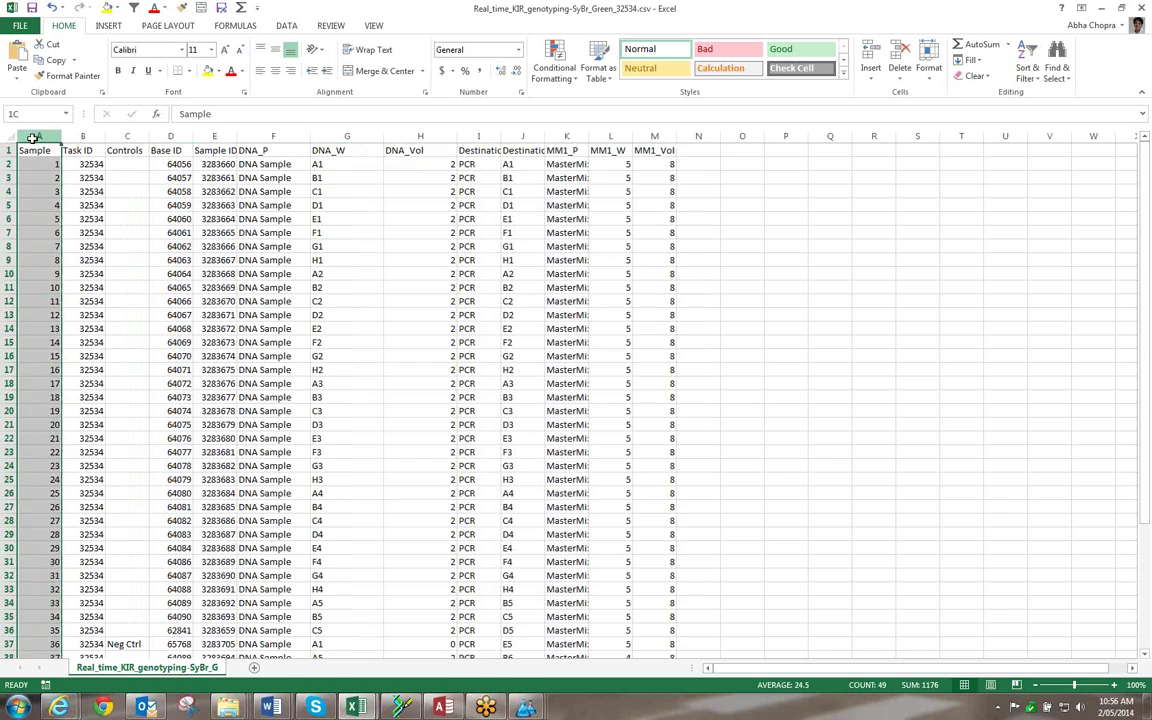
click(84, 136)
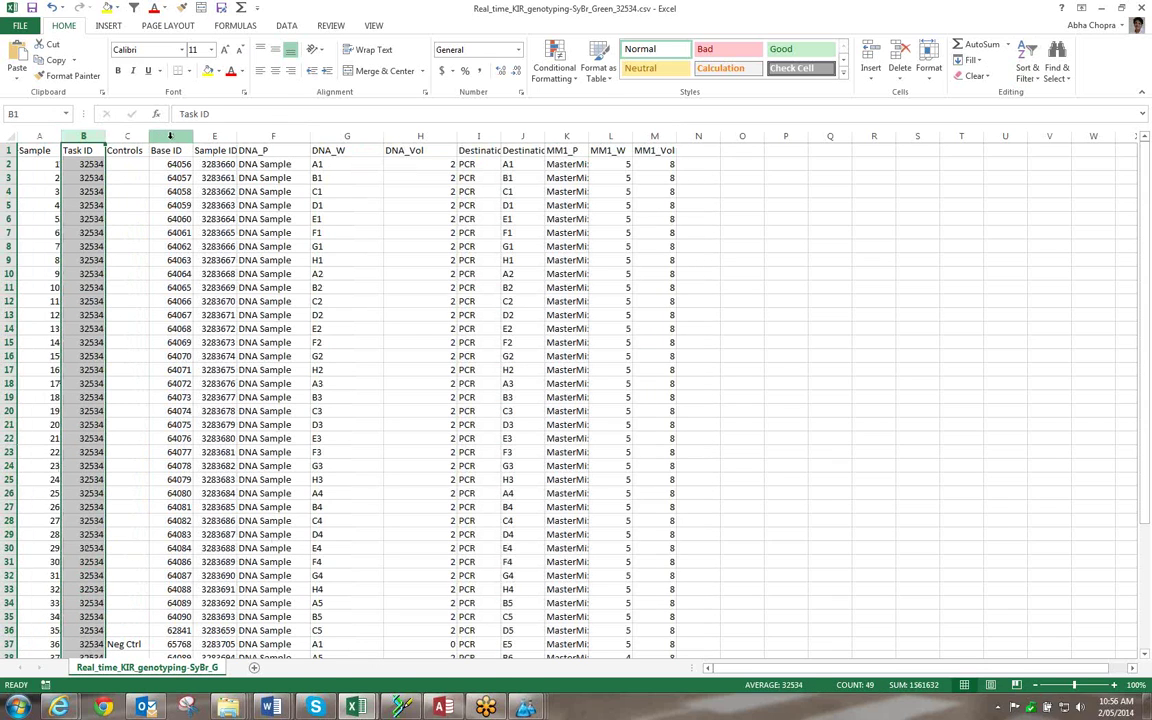
click(170, 136)
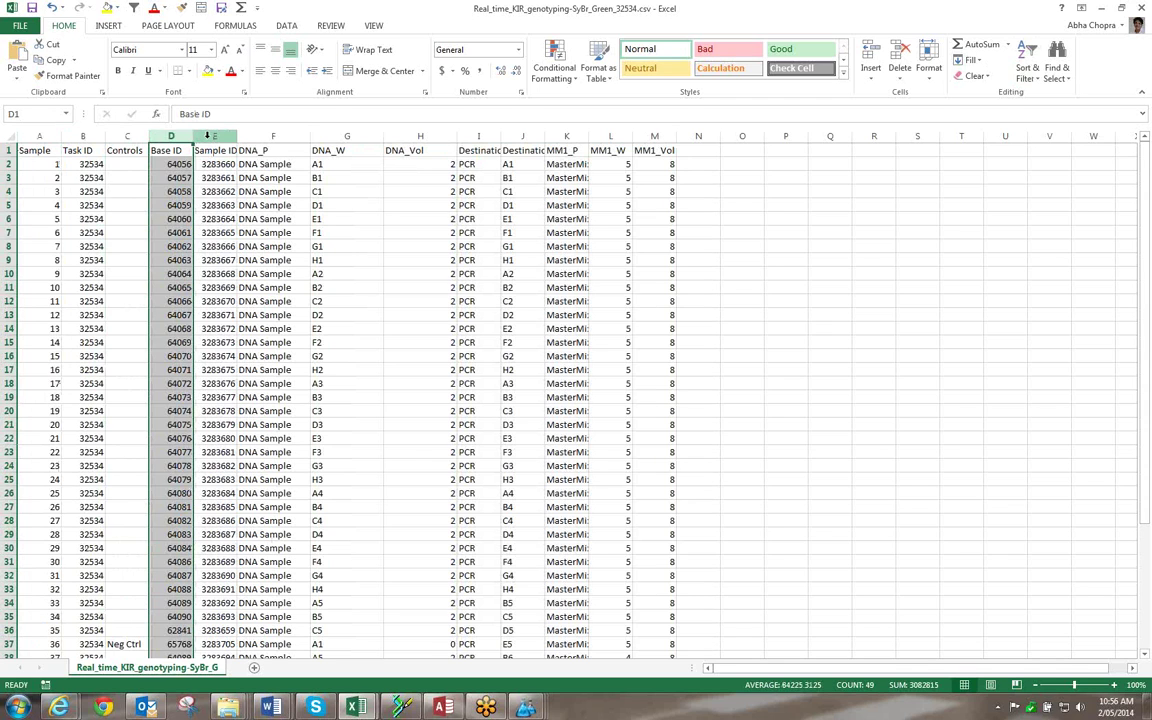
click(209, 136)
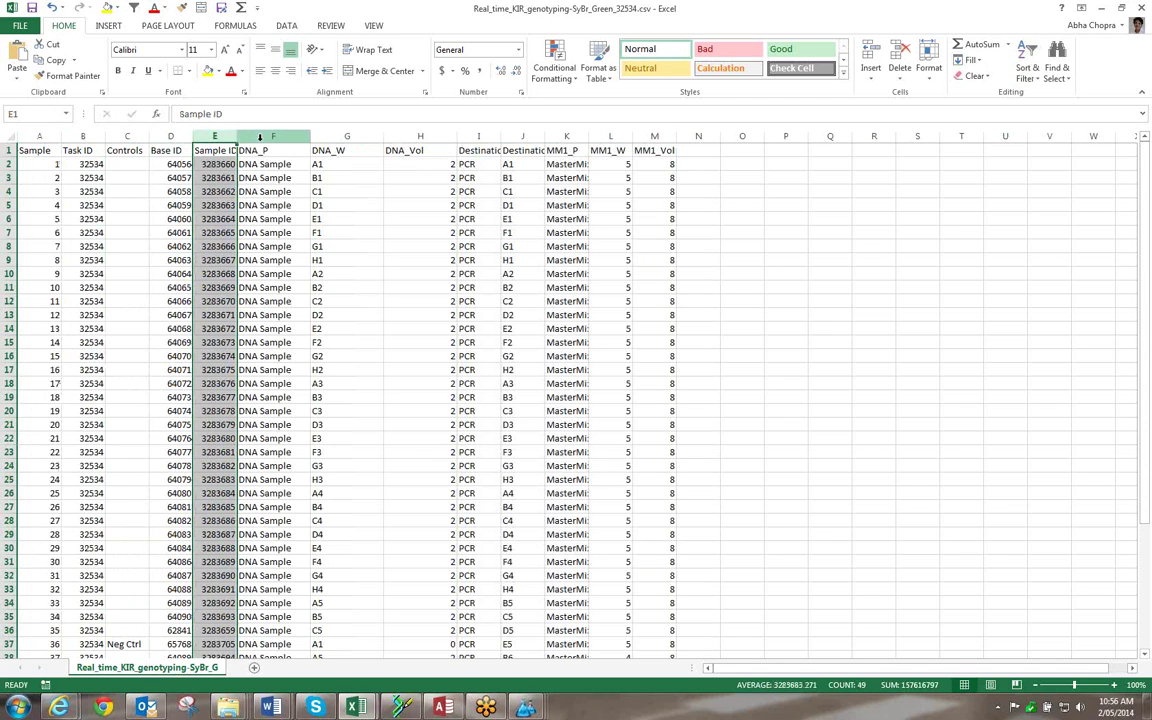
drag(39, 136, 716, 158)
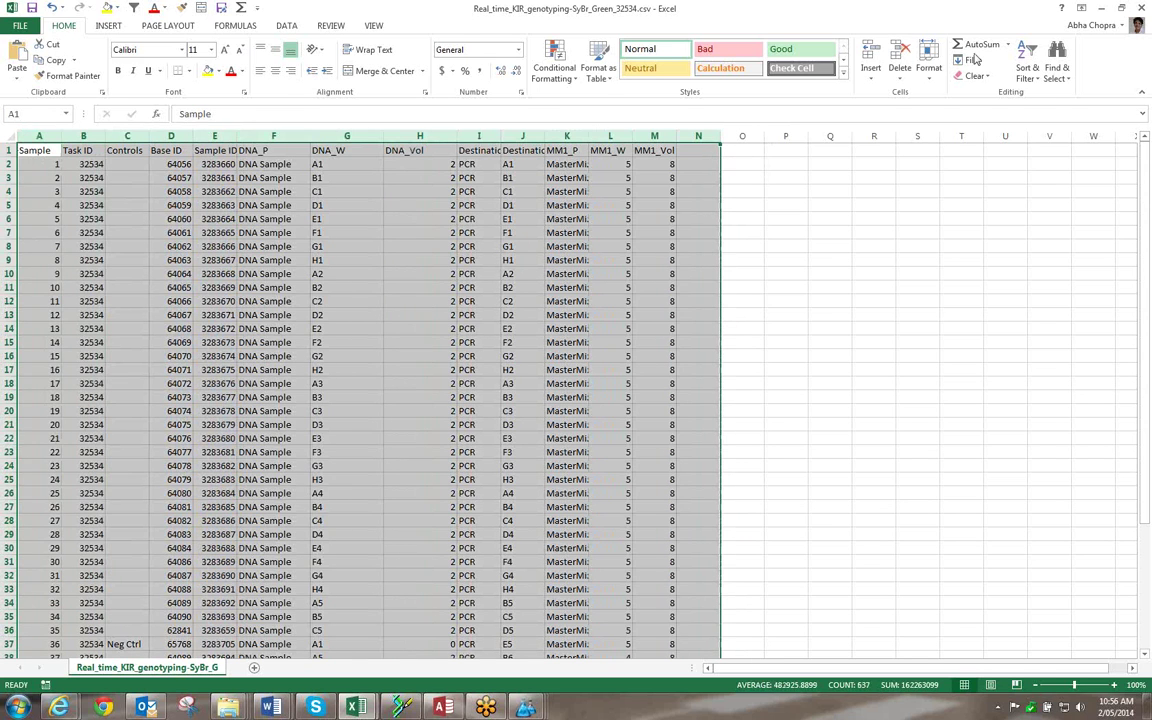
Close the CSV file without saving its changes, look over task 32534's container samples and close the task window.
click(1141, 10)
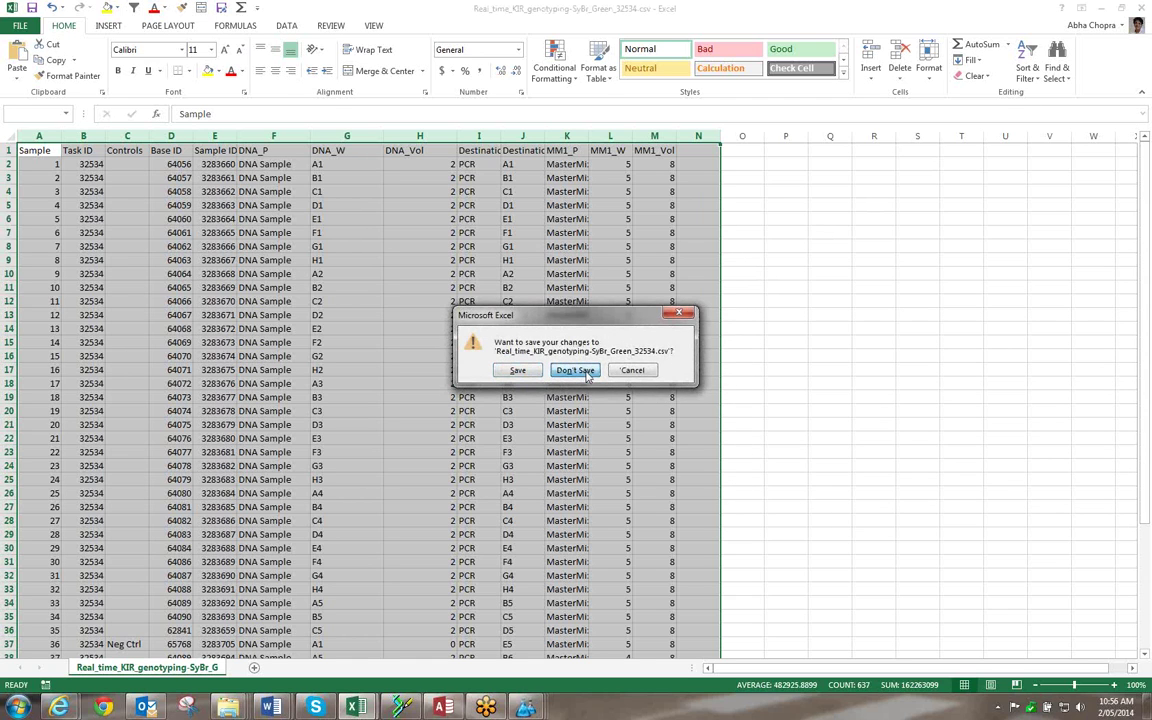
click(587, 376)
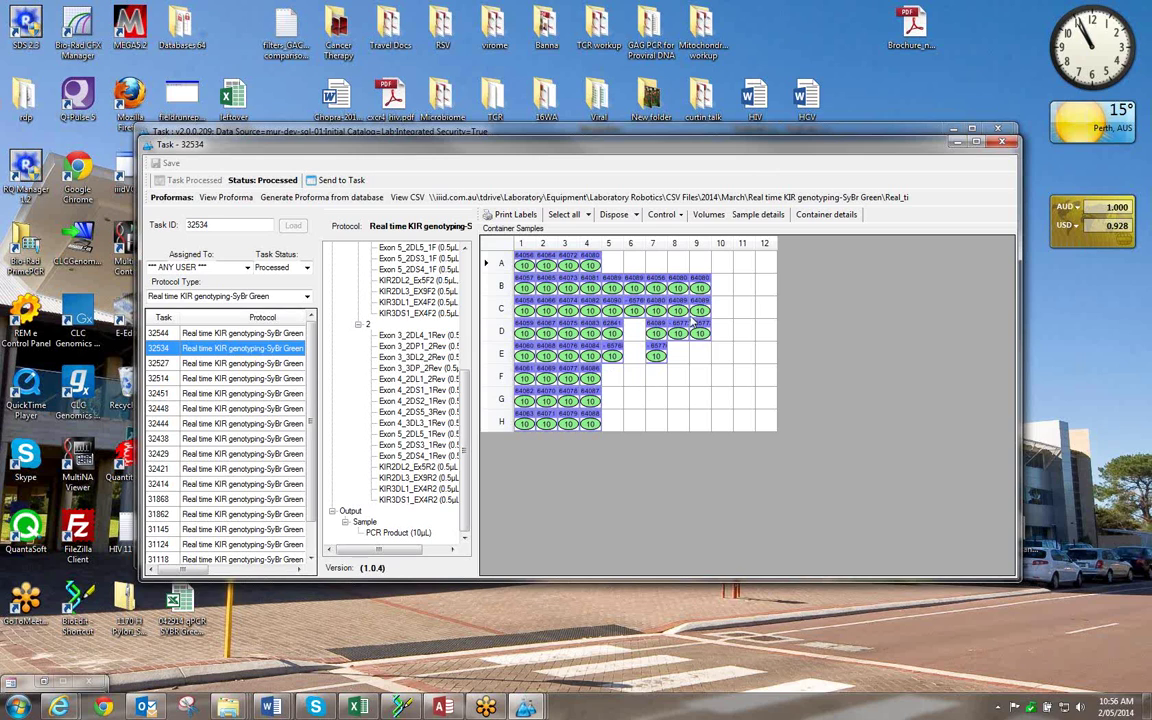
mouse_move(692, 321)
mouse_move(577, 279)
click(1001, 146)
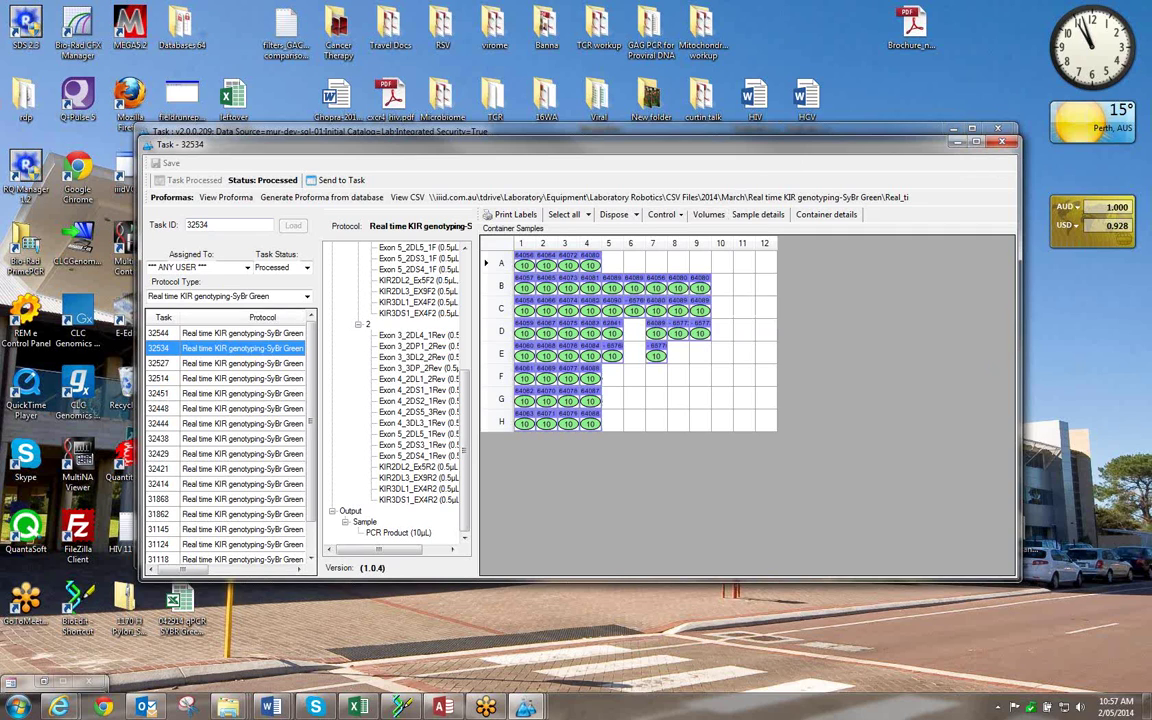